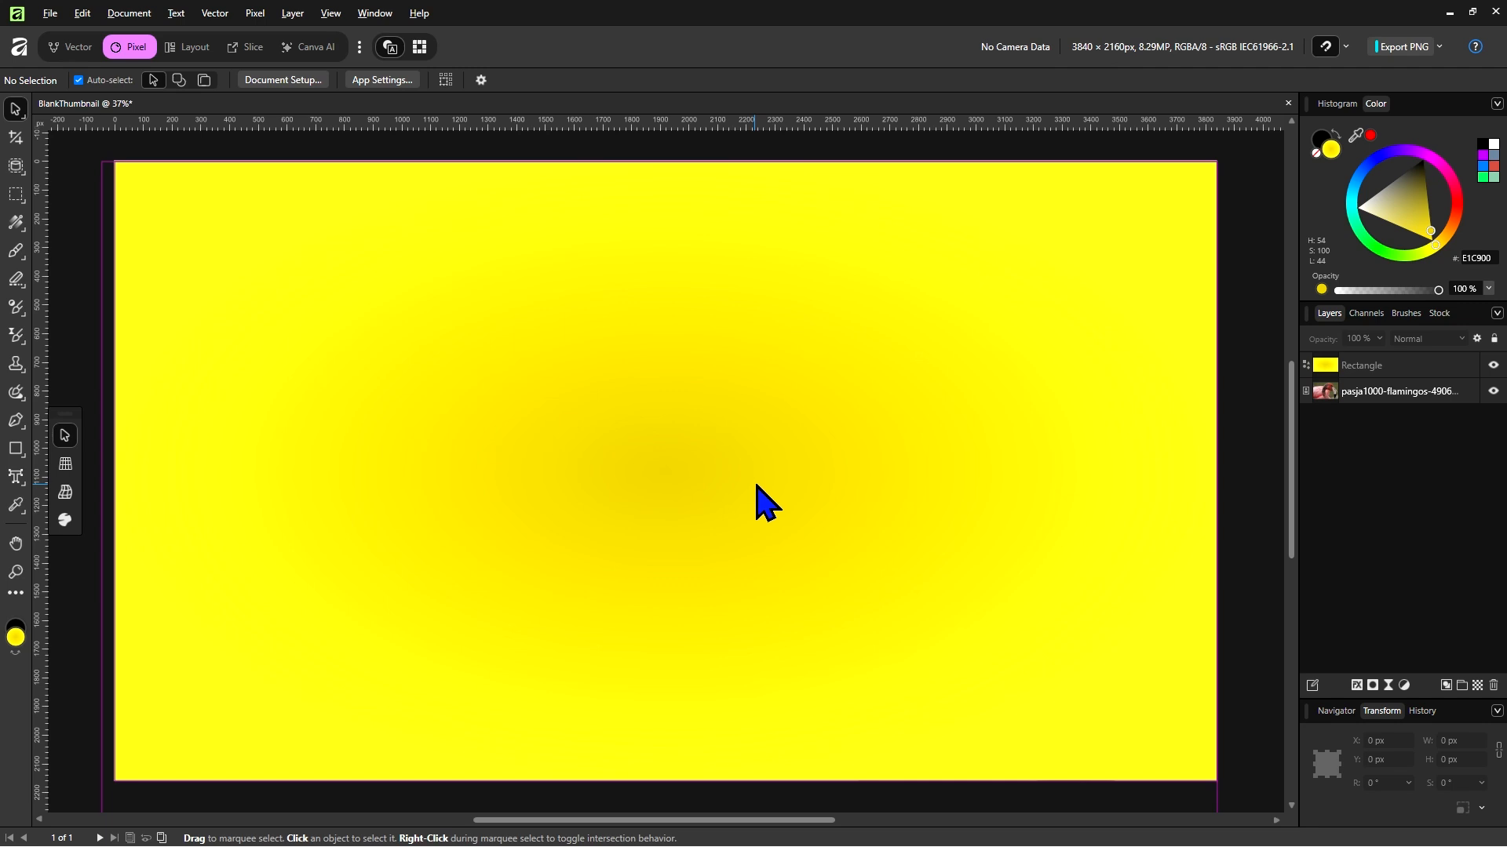
Switch to File Explorer and bring openclipart-vectors-chalkboard-152414_1920.png from the Assets folder into the Affinity canvas, then deselect it
{"action": "mouse_move", "coordinate": [236, 842]}
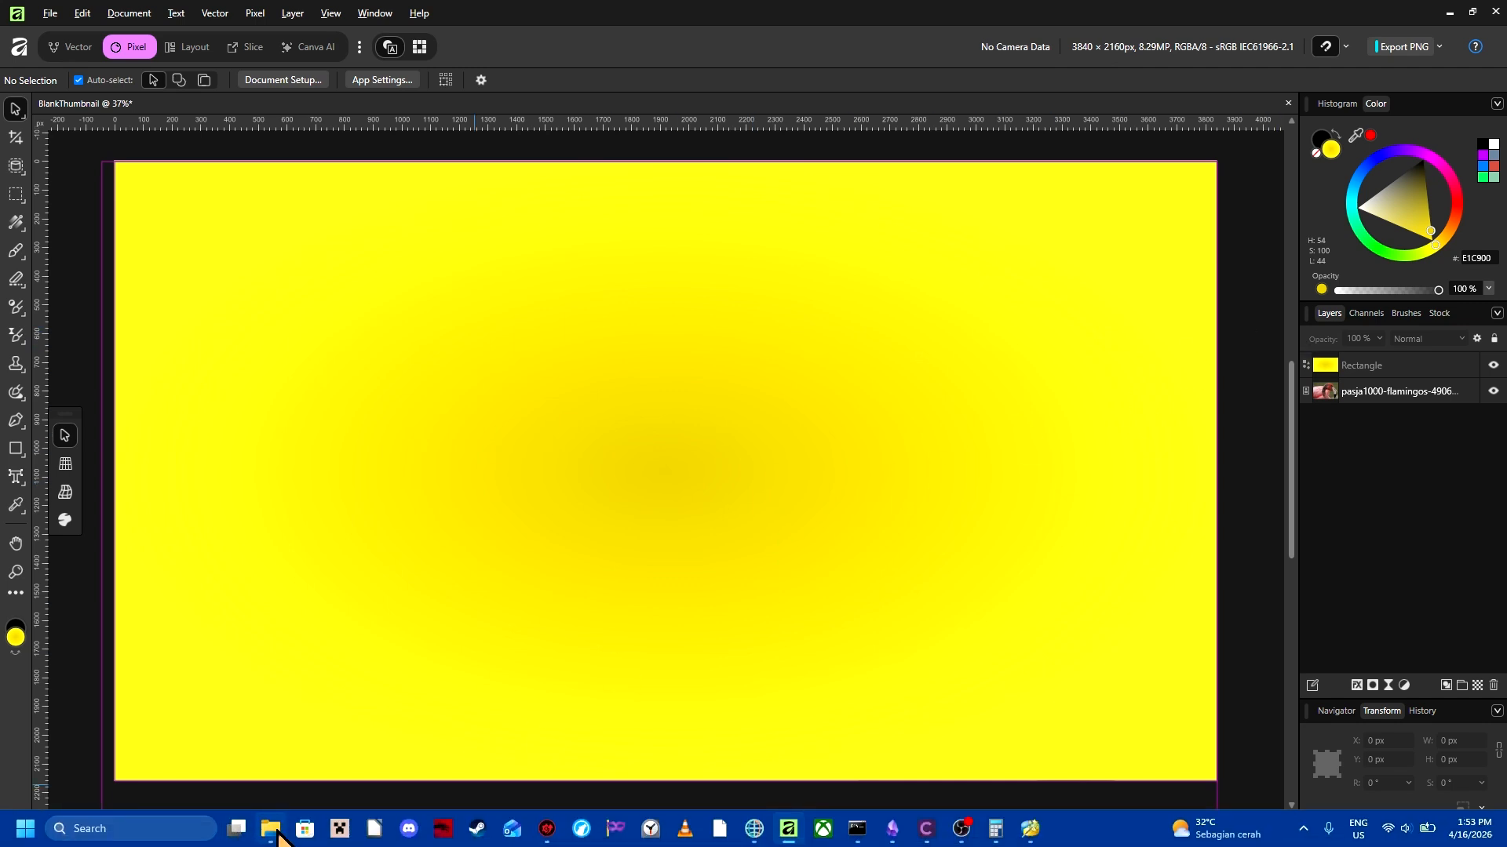
{"action": "left_click", "coordinate": [276, 789]}
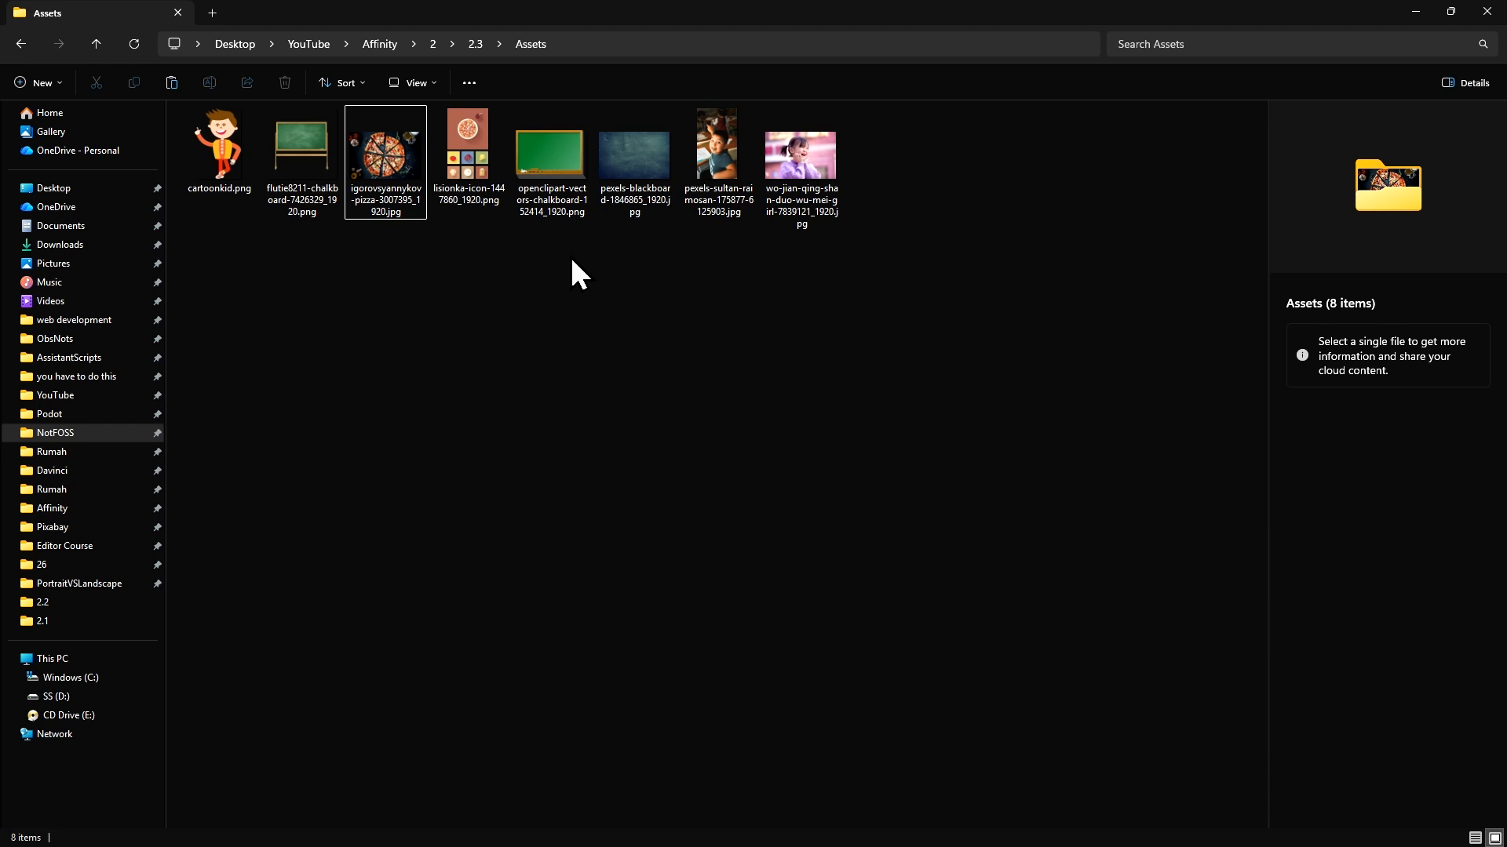
{"action": "left_click", "coordinate": [584, 222]}
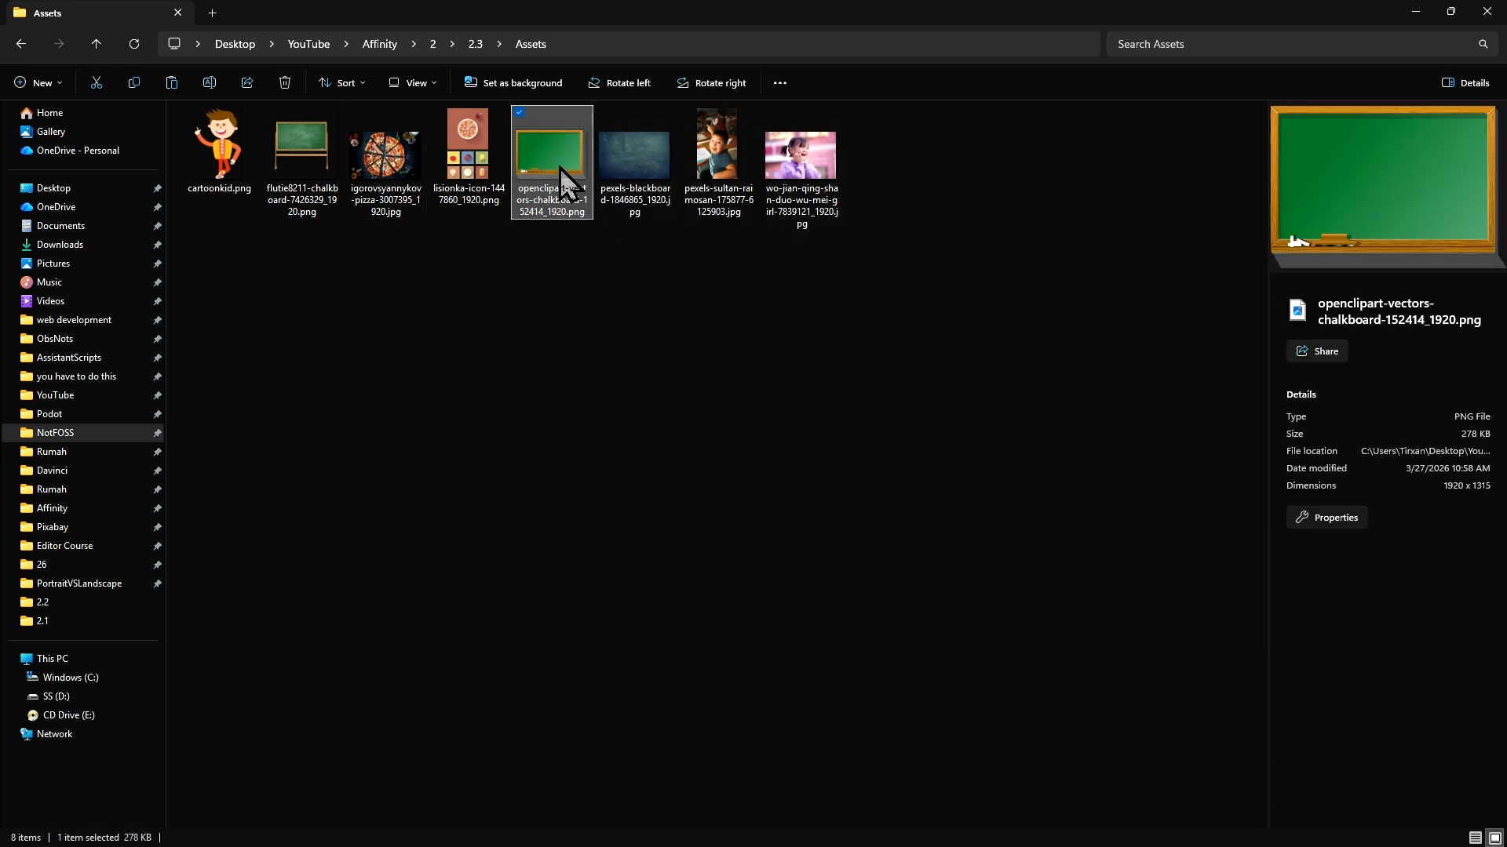
{"action": "left_click_drag", "start_coordinate": [559, 167], "coordinate": [719, 481]}
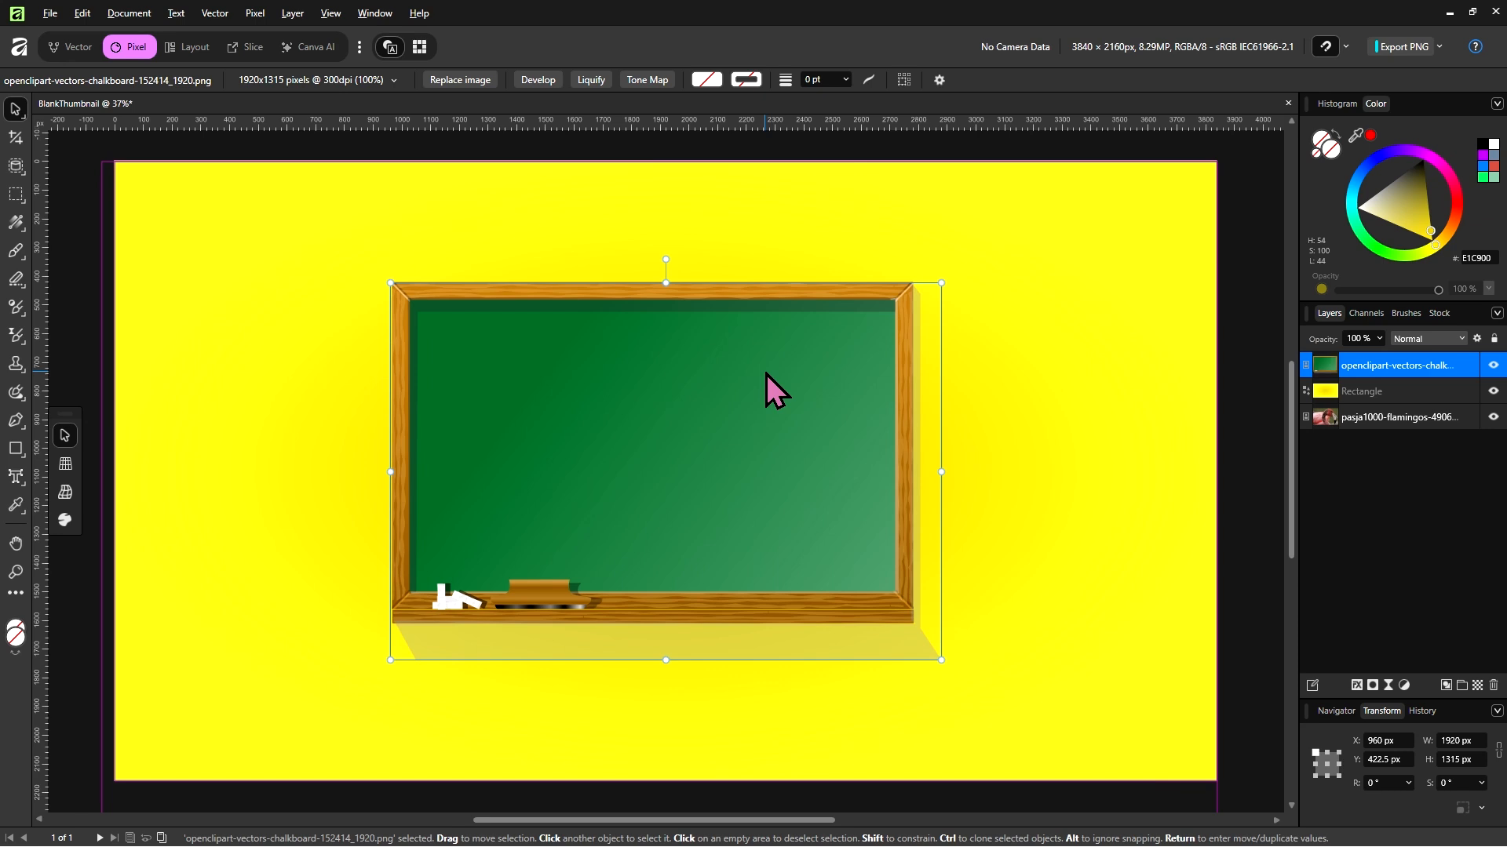
{"action": "left_click", "coordinate": [824, 154]}
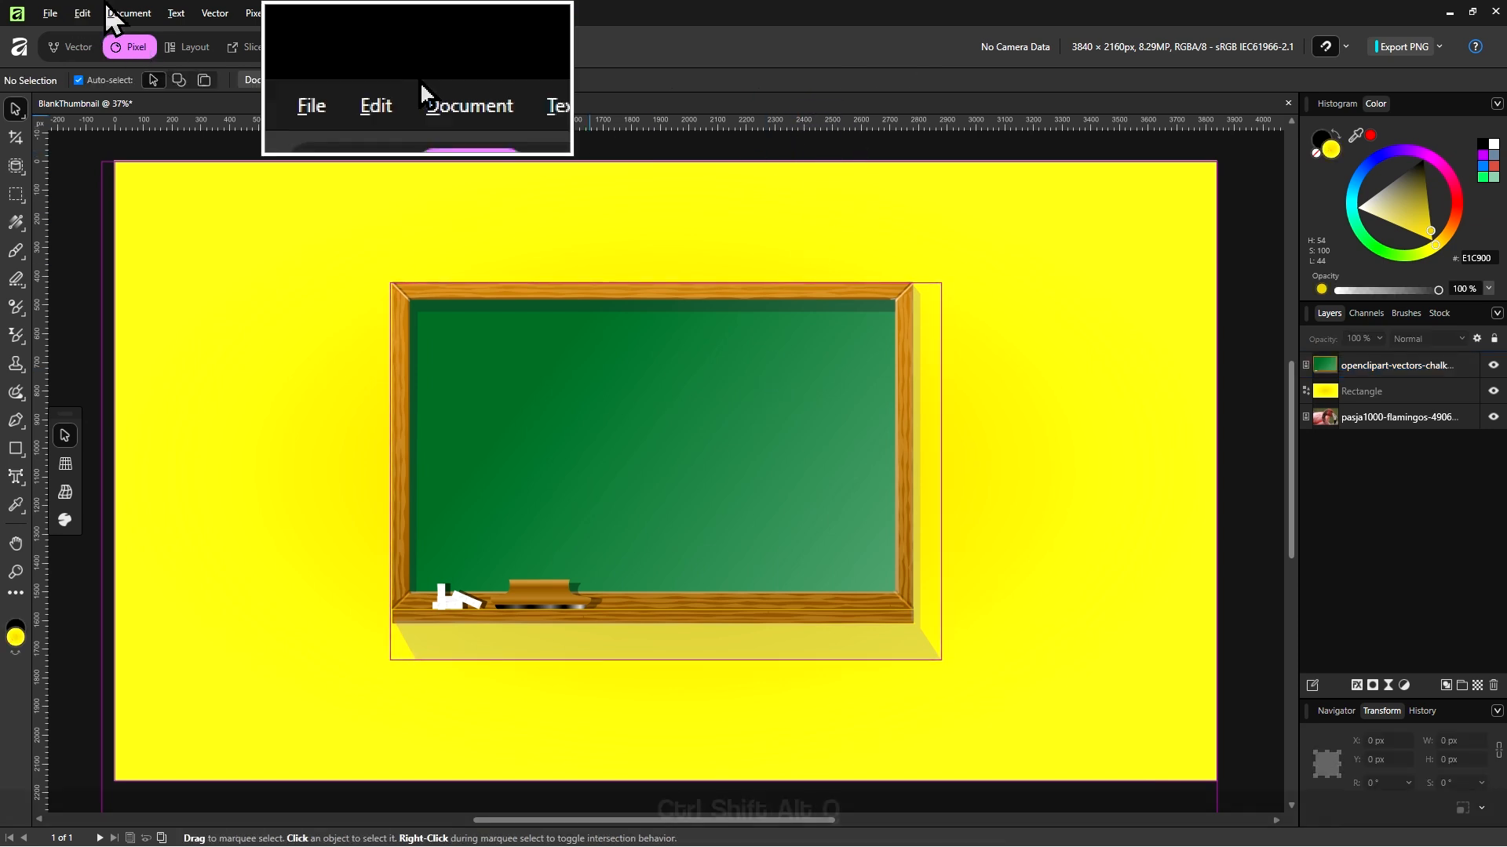
Place lisionka-icon-1447860_1920.png from the Assets folder at its default size over the middle of the chalkboard
{"action": "key", "text": "ctrl+shift+alt+q"}
{"action": "left_click", "coordinate": [52, 12]}
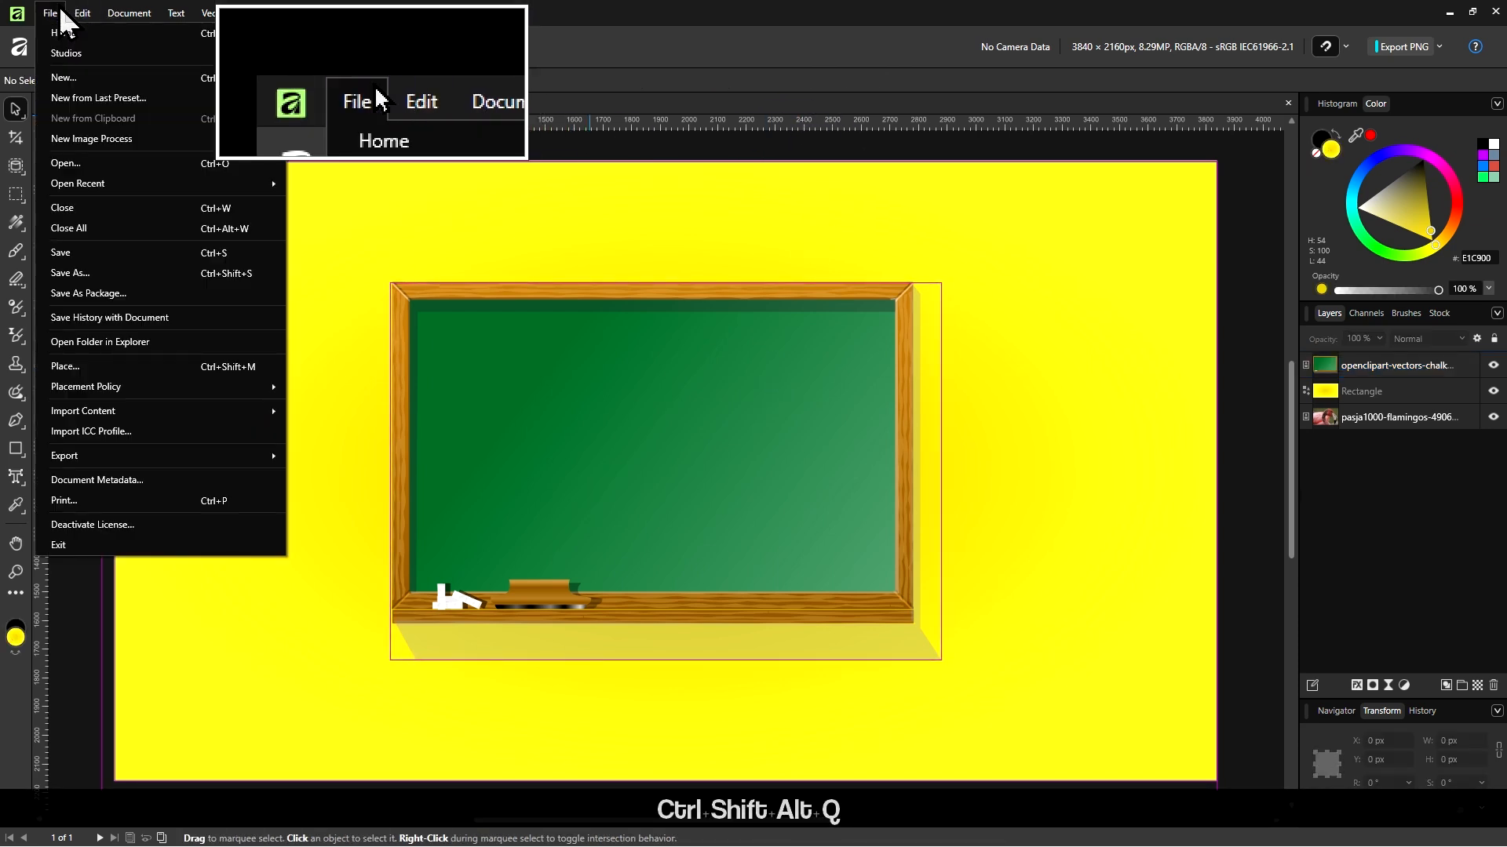
{"action": "left_click", "coordinate": [154, 374]}
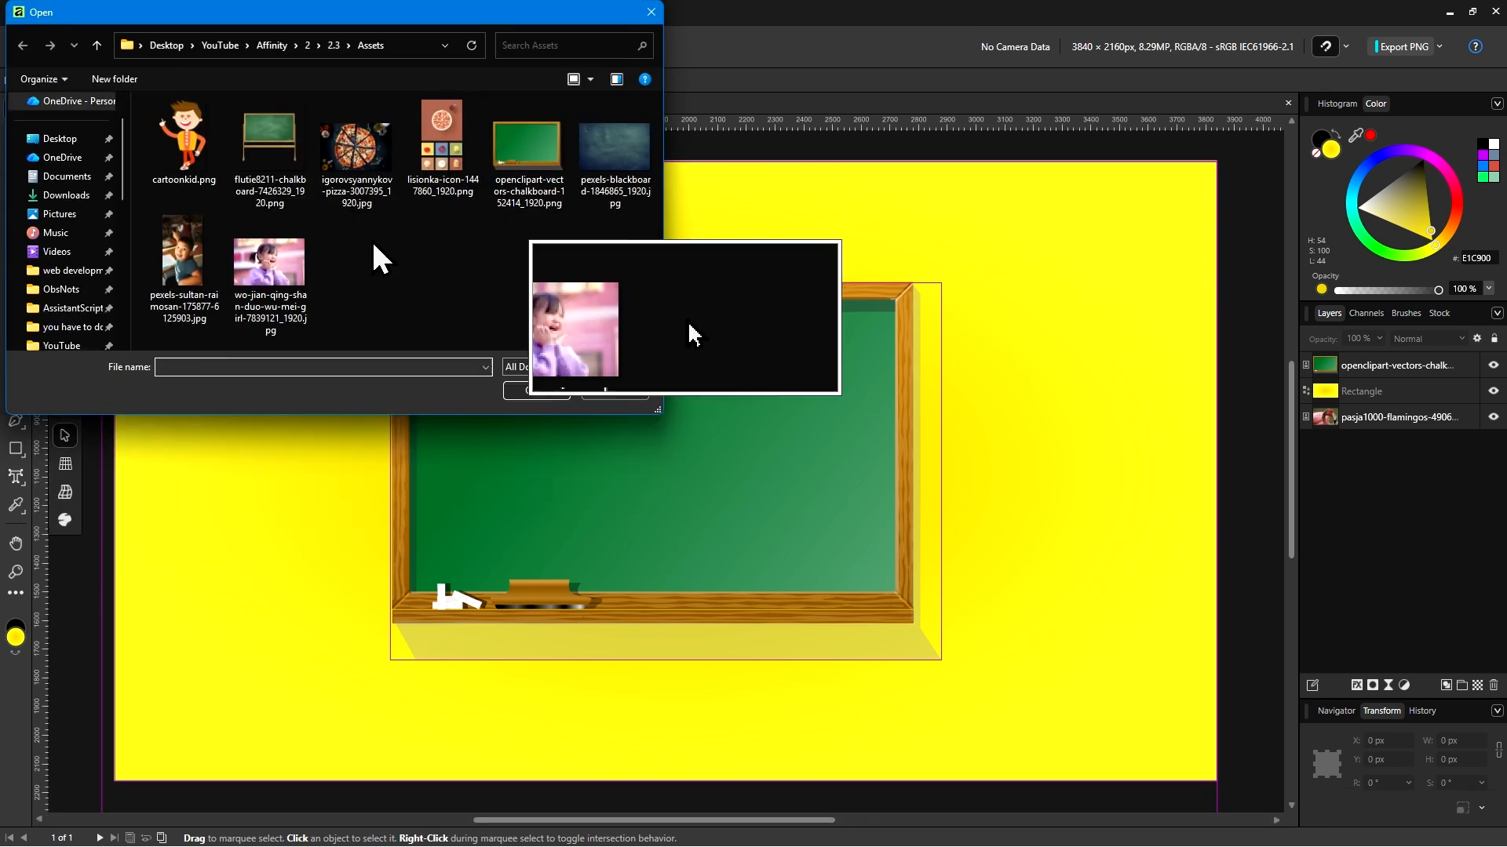
{"action": "key", "text": "ctrl+shift+alt+q"}
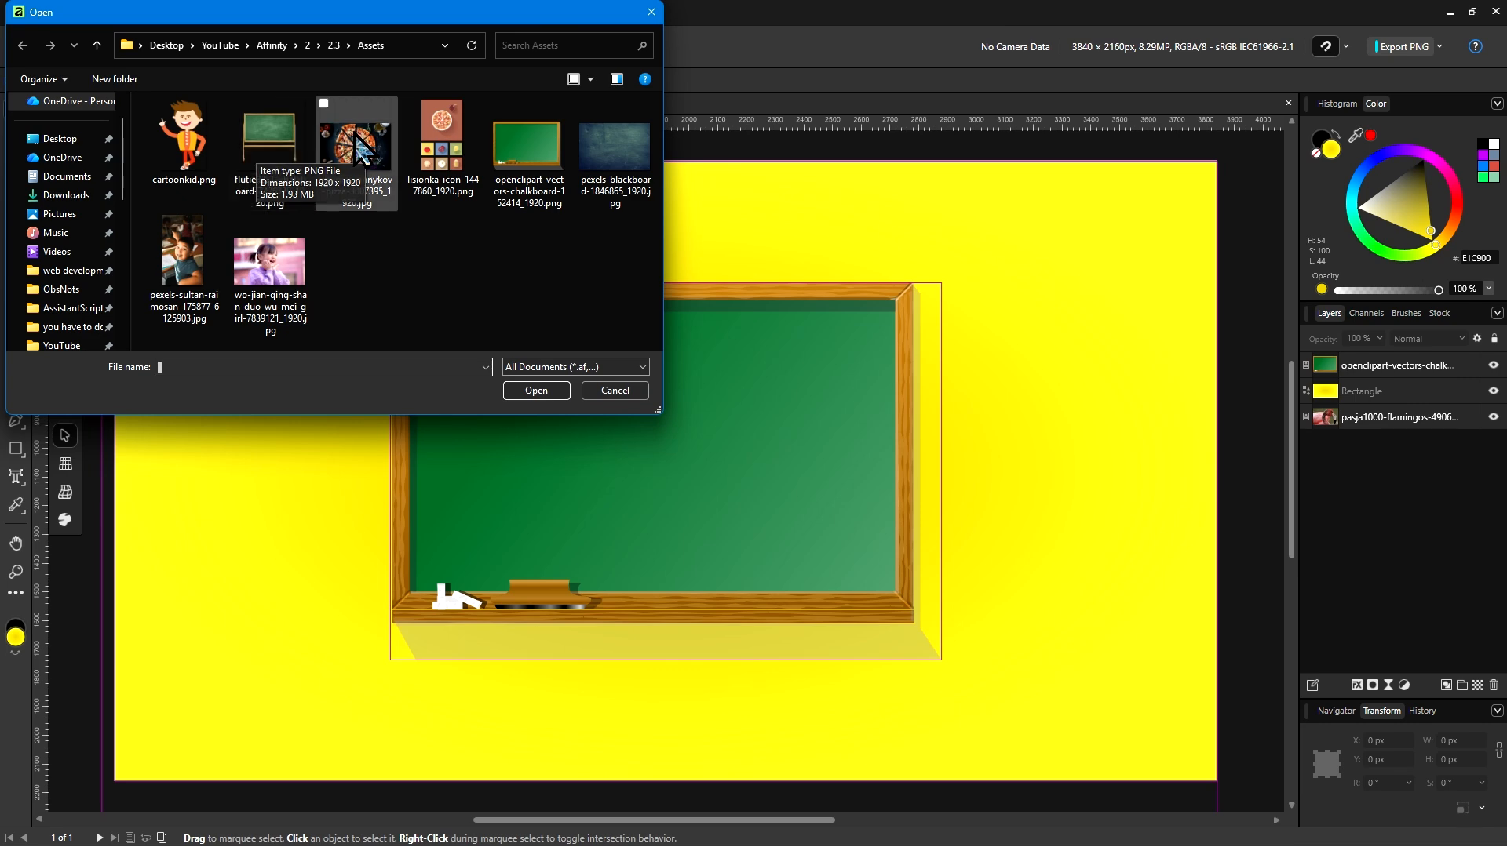
{"action": "left_click", "coordinate": [440, 182]}
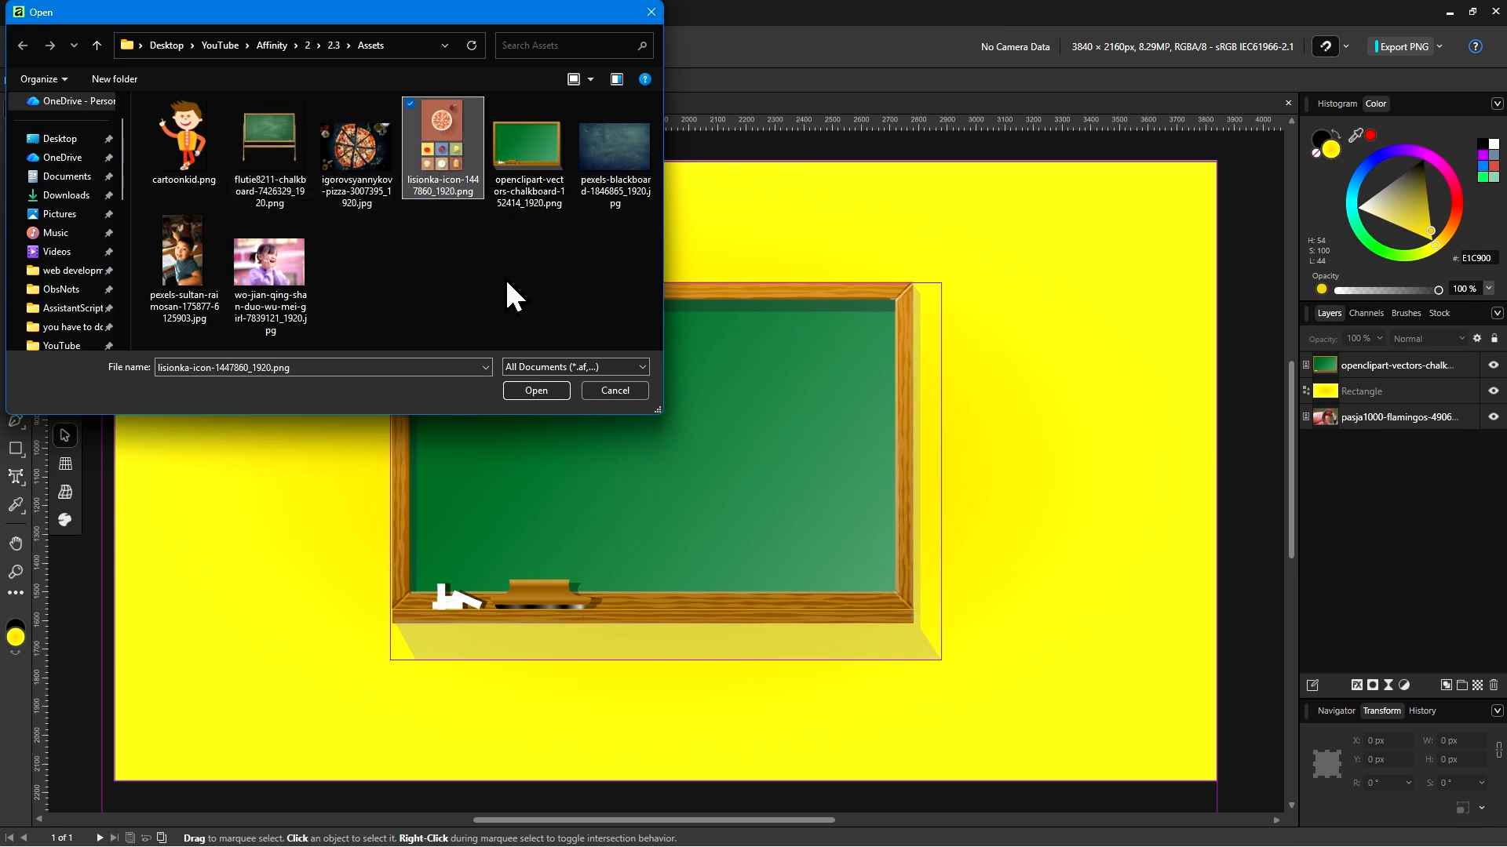
{"action": "left_click", "coordinate": [559, 390]}
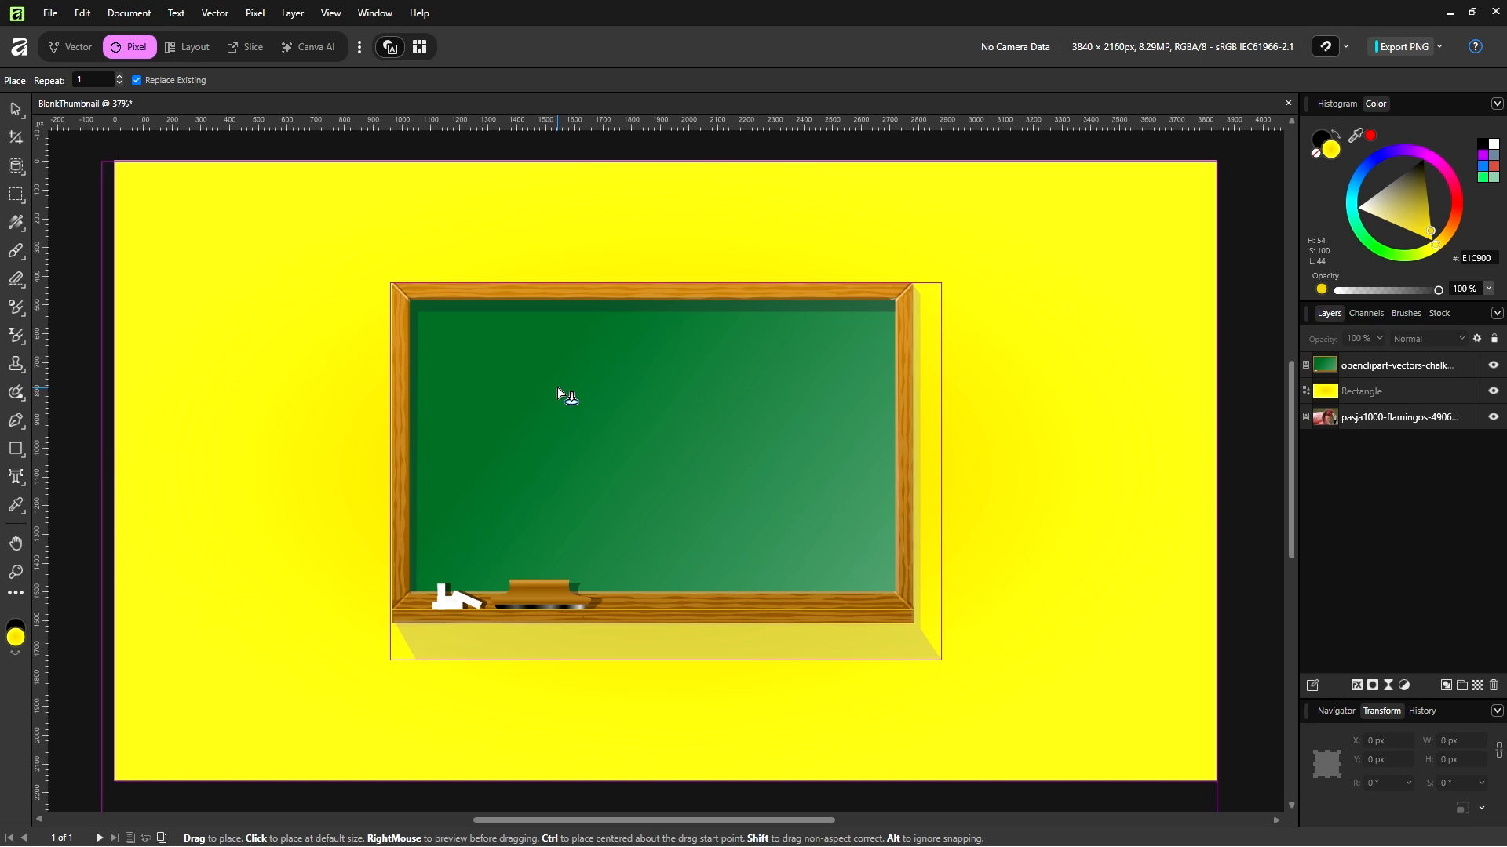
{"action": "key", "text": "ctrl+shift+alt+q"}
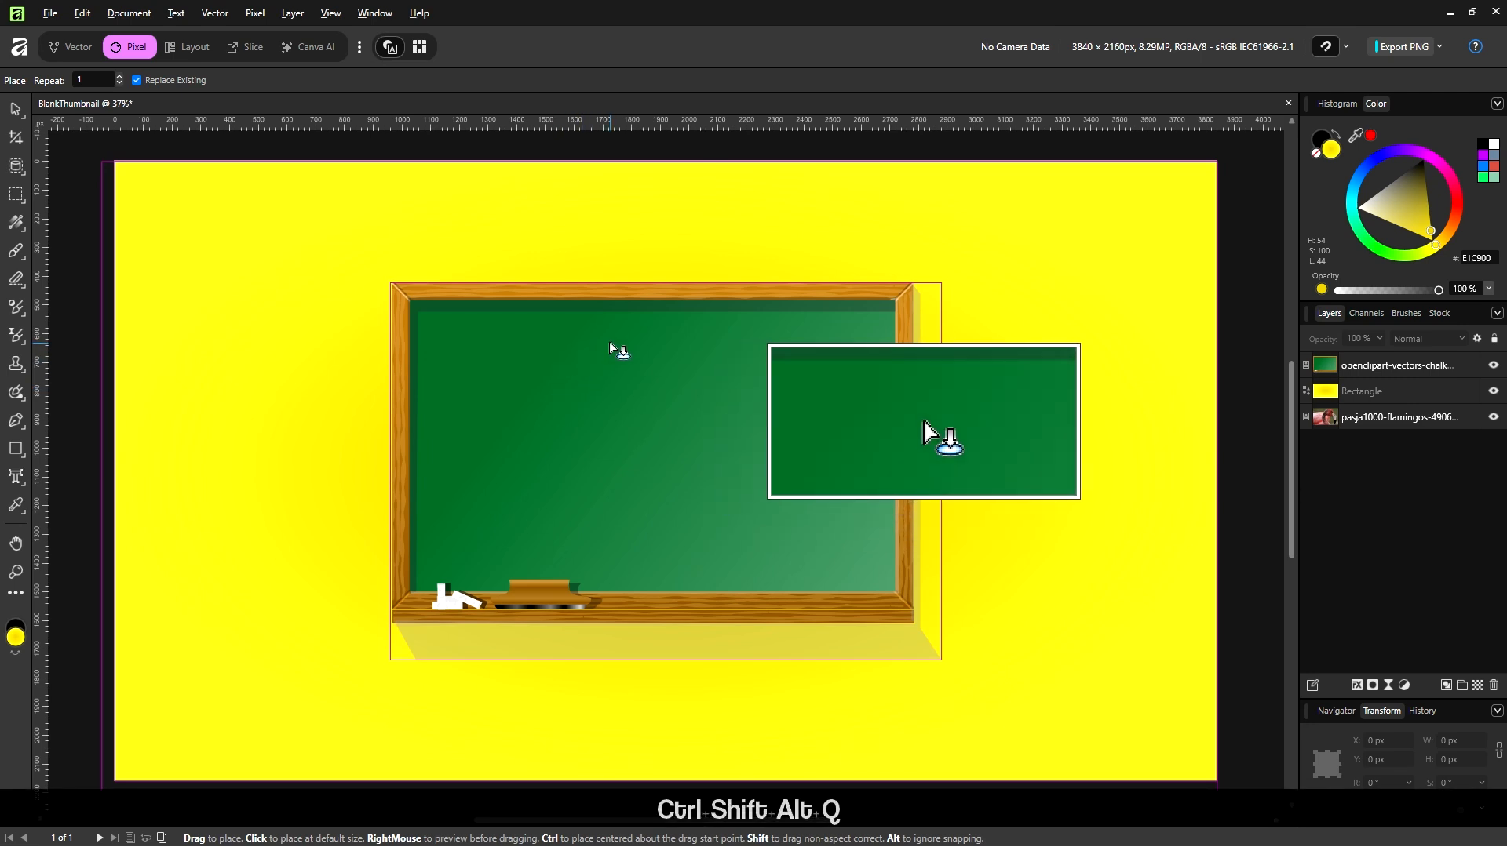
{"action": "key", "text": "ctrl+shift+alt+q"}
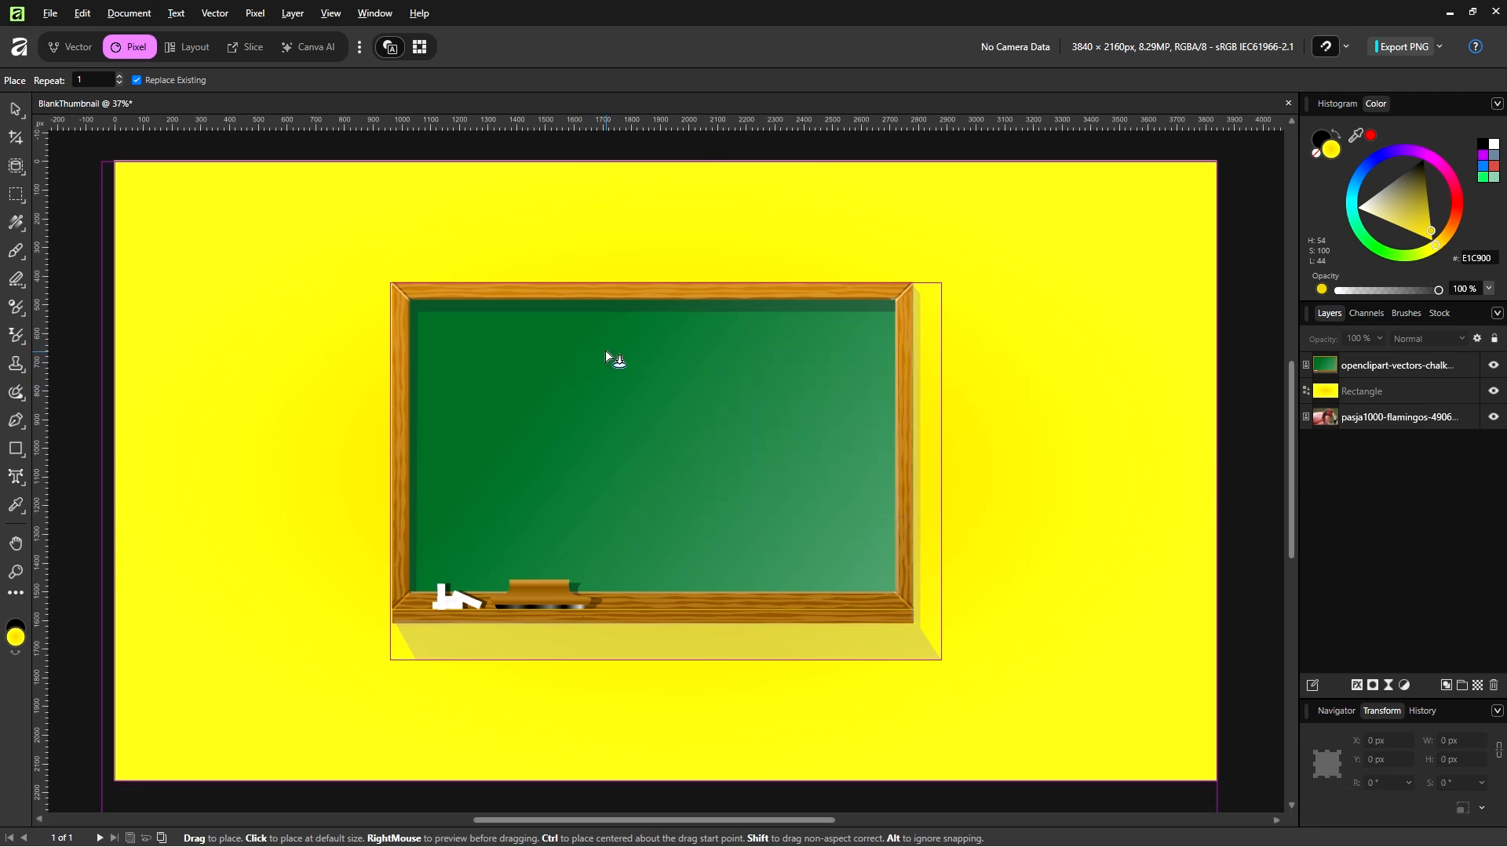
{"action": "left_click", "coordinate": [284, 338]}
{"action": "left_click_drag", "start_coordinate": [295, 355], "coordinate": [651, 484]}
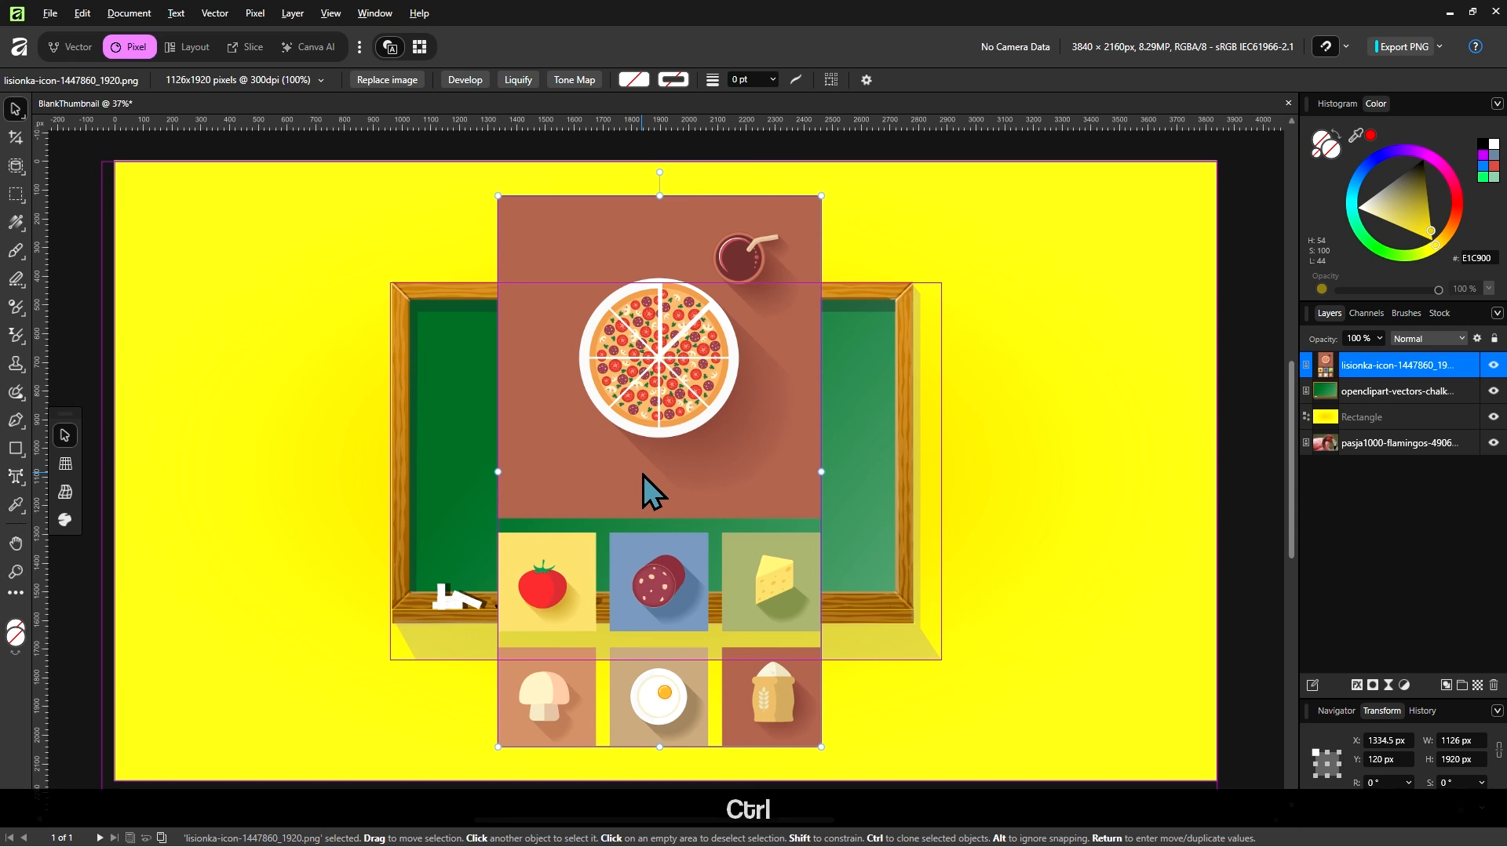
Undo the placement of the pizza illustration and the chalkboard, leaving only the original layers
{"action": "key", "text": "ctrl+z"}
{"action": "key", "text": "ctrl+z"}
{"action": "key", "text": "ctrl+z"}
{"action": "key", "text": "ctrl+z"}
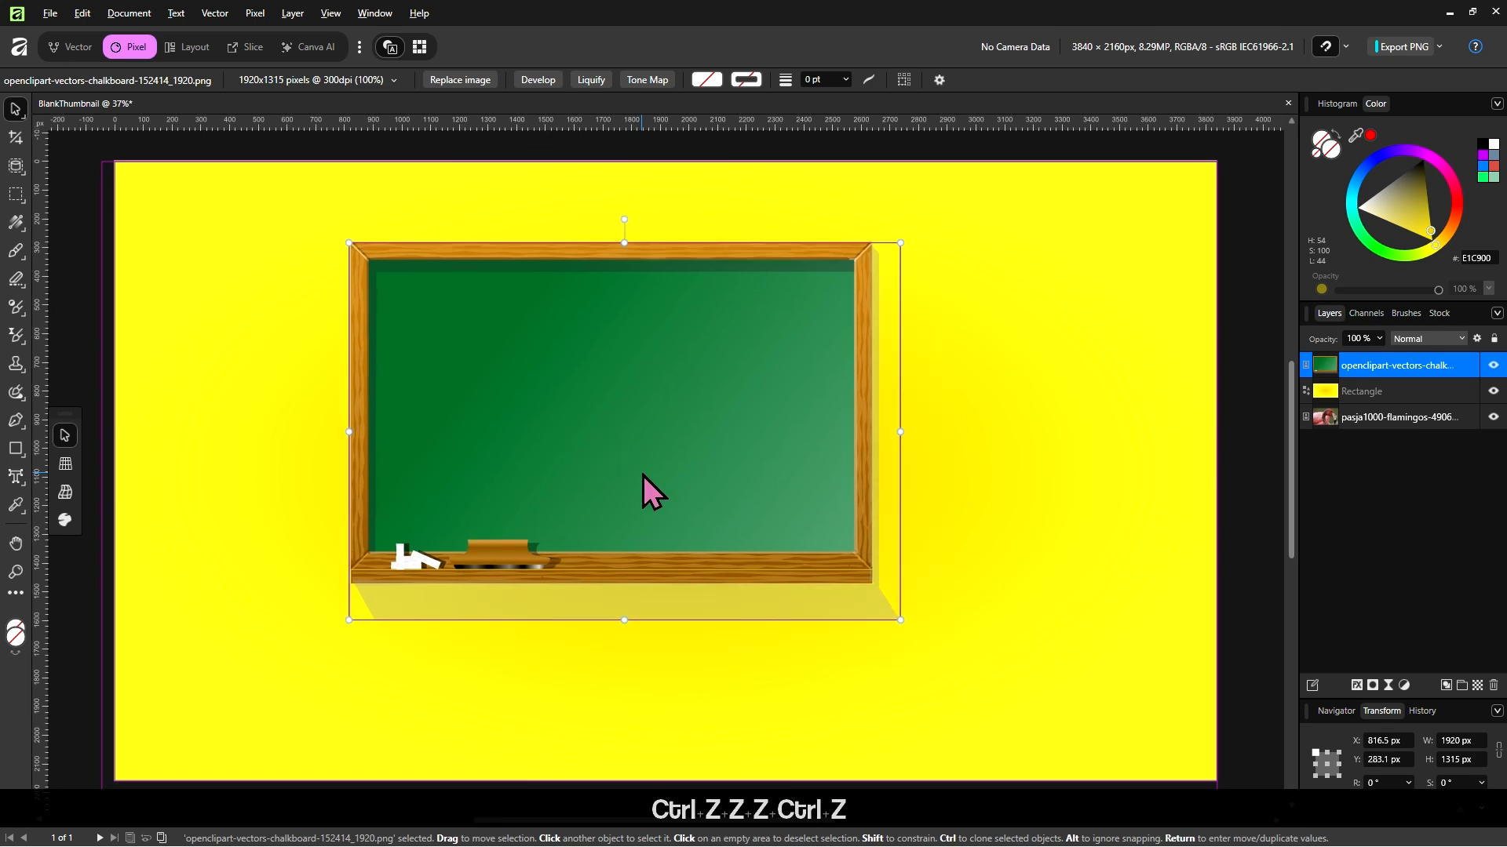
{"action": "key", "text": "ctrl+z"}
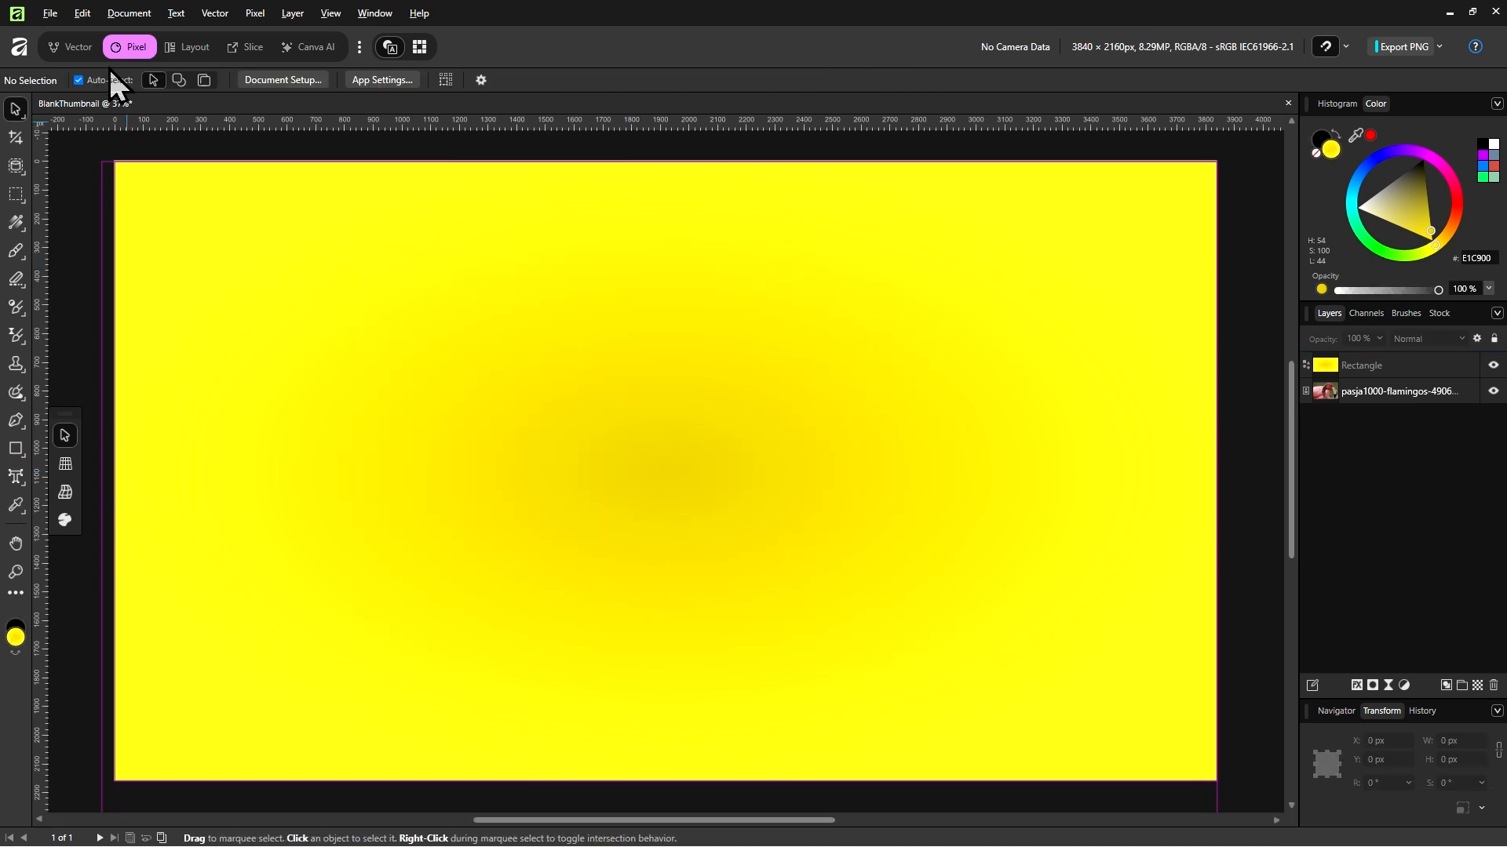
Place cartoonkid.png from the Assets folder at its default size near the centre of the yellow canvas
{"action": "left_click", "coordinate": [50, 13]}
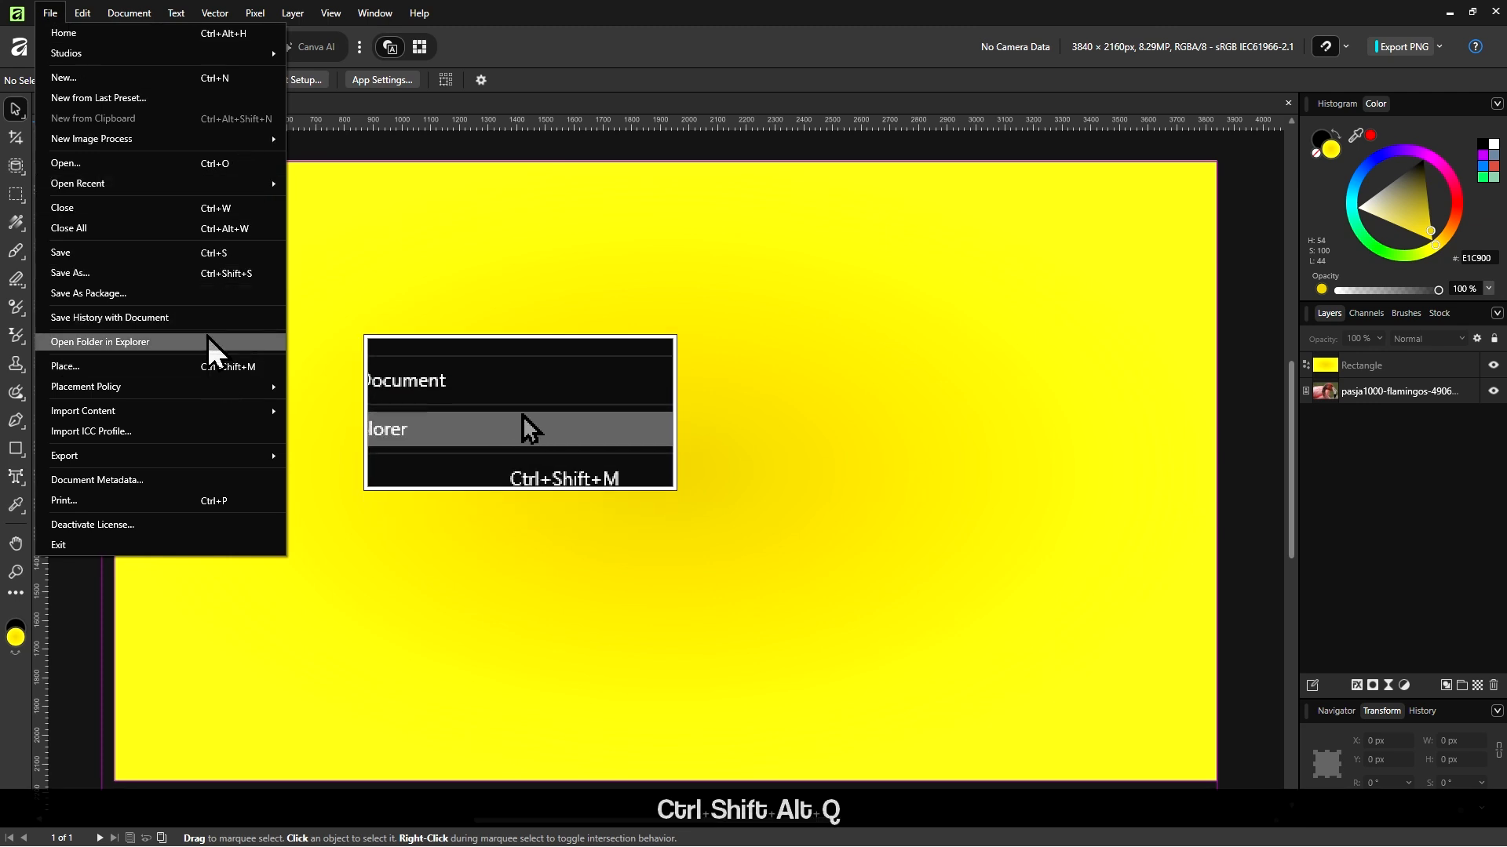
{"action": "left_click", "coordinate": [187, 363]}
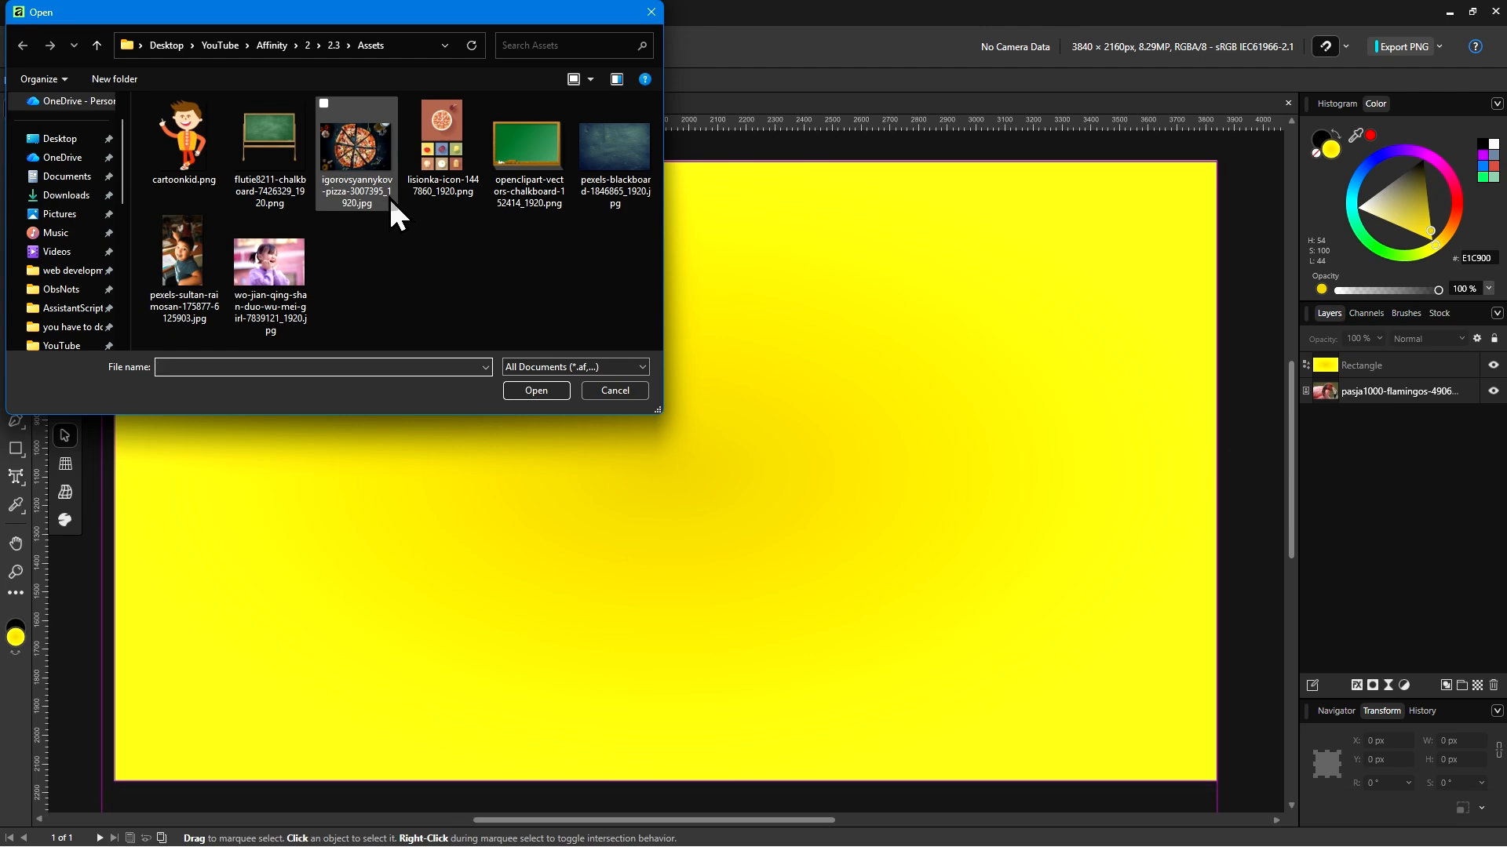
{"action": "double_click", "coordinate": [218, 166]}
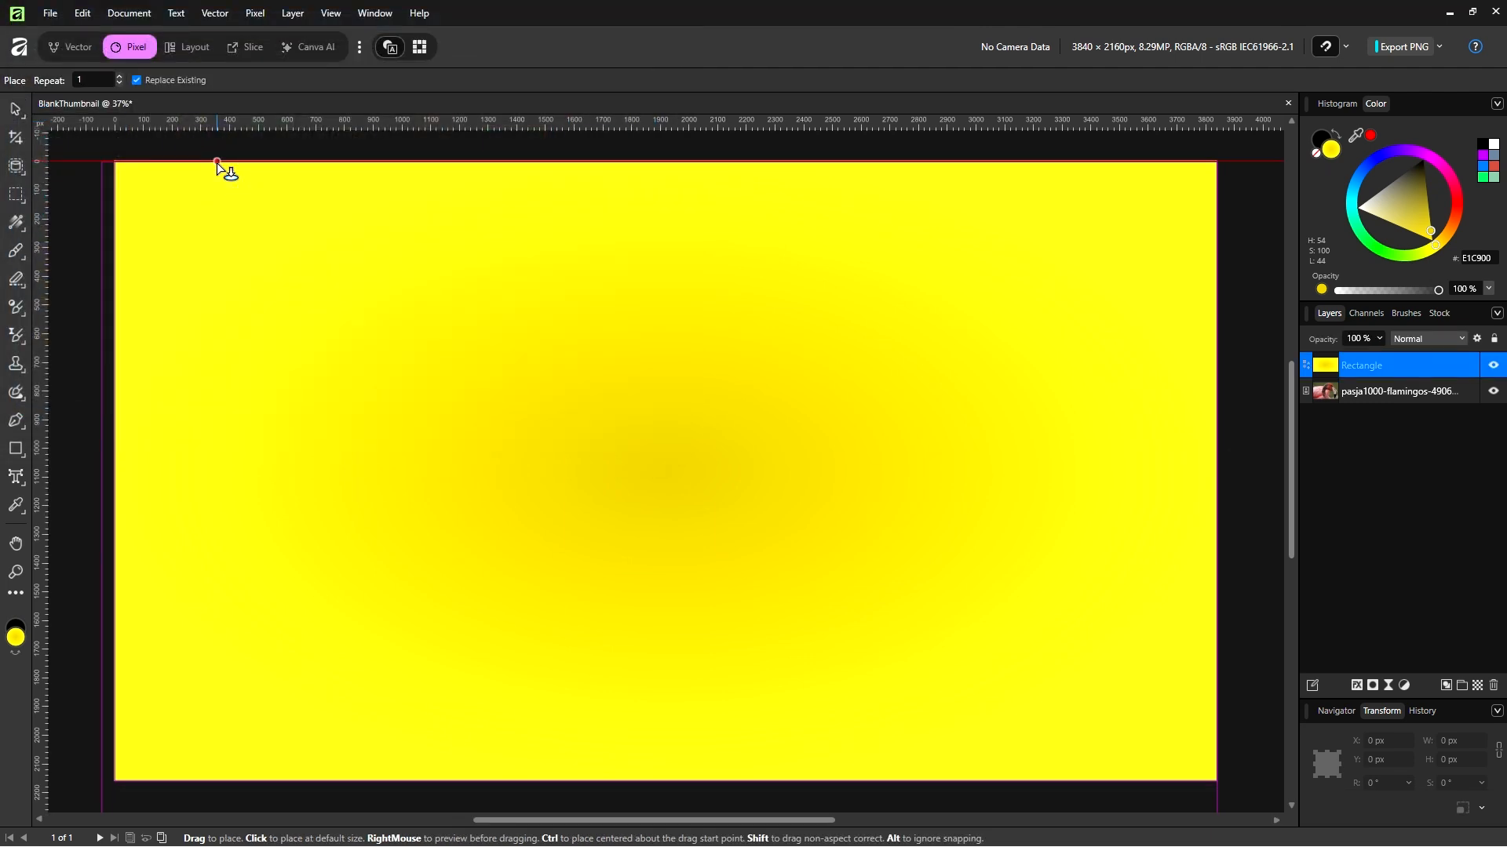
{"action": "left_click", "coordinate": [648, 444]}
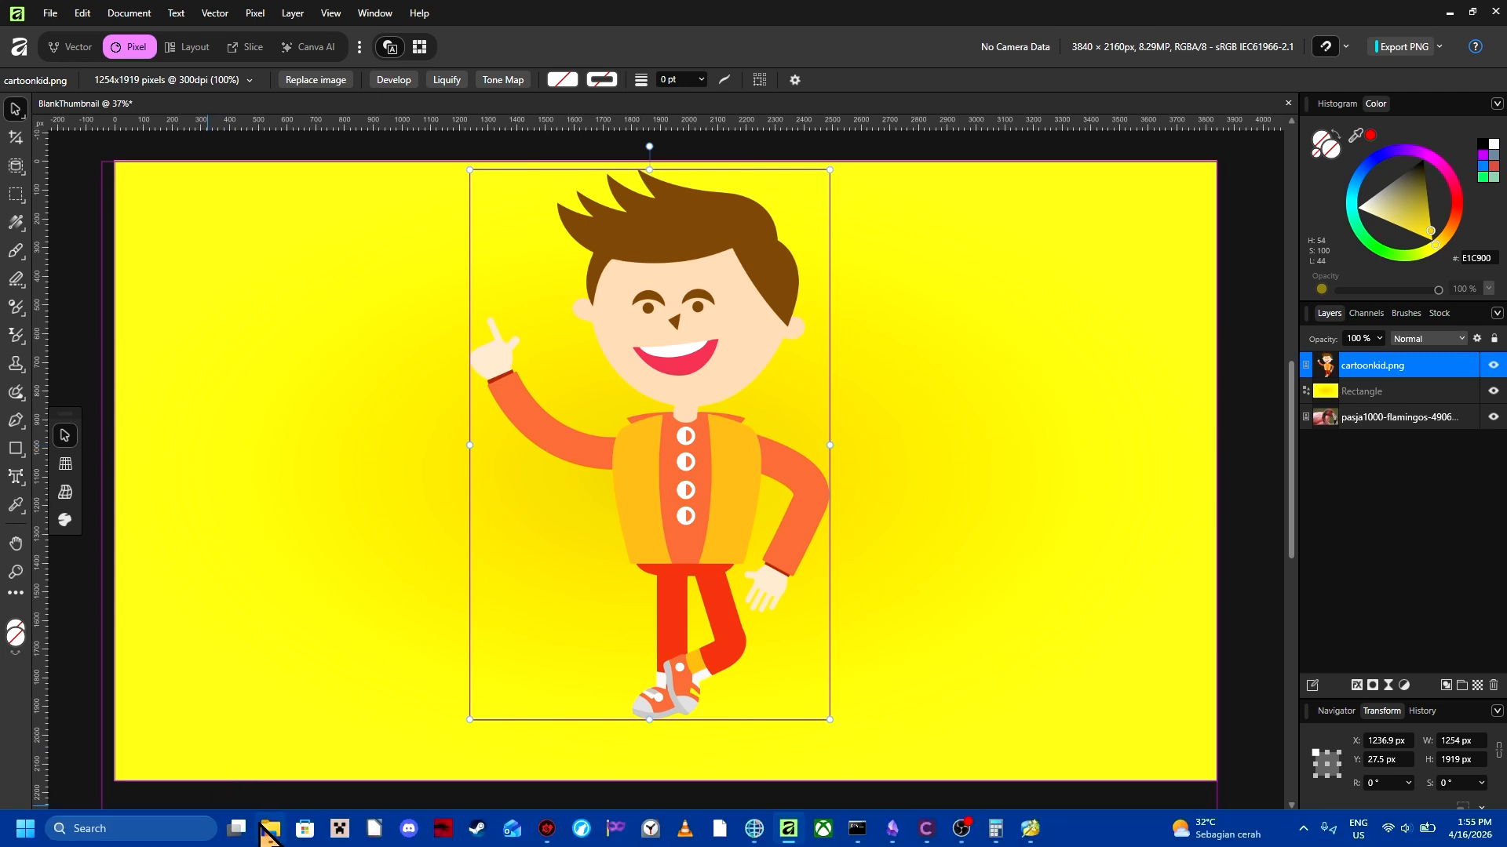
Switch to File Explorer and create a folder named "Pretend this is the recycle bin" in the Assets folder
{"action": "mouse_move", "coordinate": [270, 828]}
{"action": "left_click", "coordinate": [263, 773]}
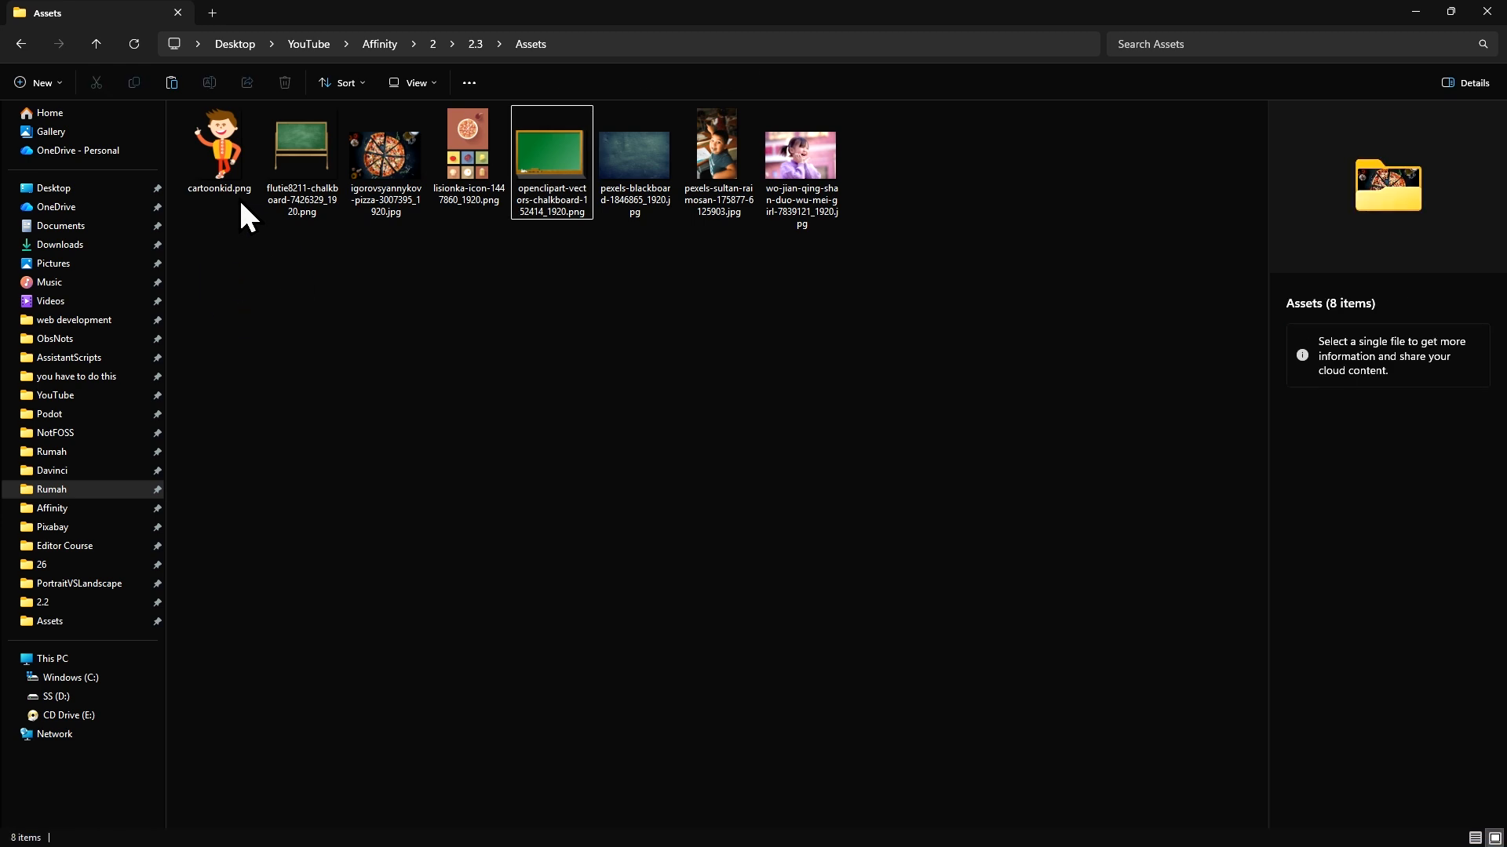
{"action": "right_click", "coordinate": [389, 372]}
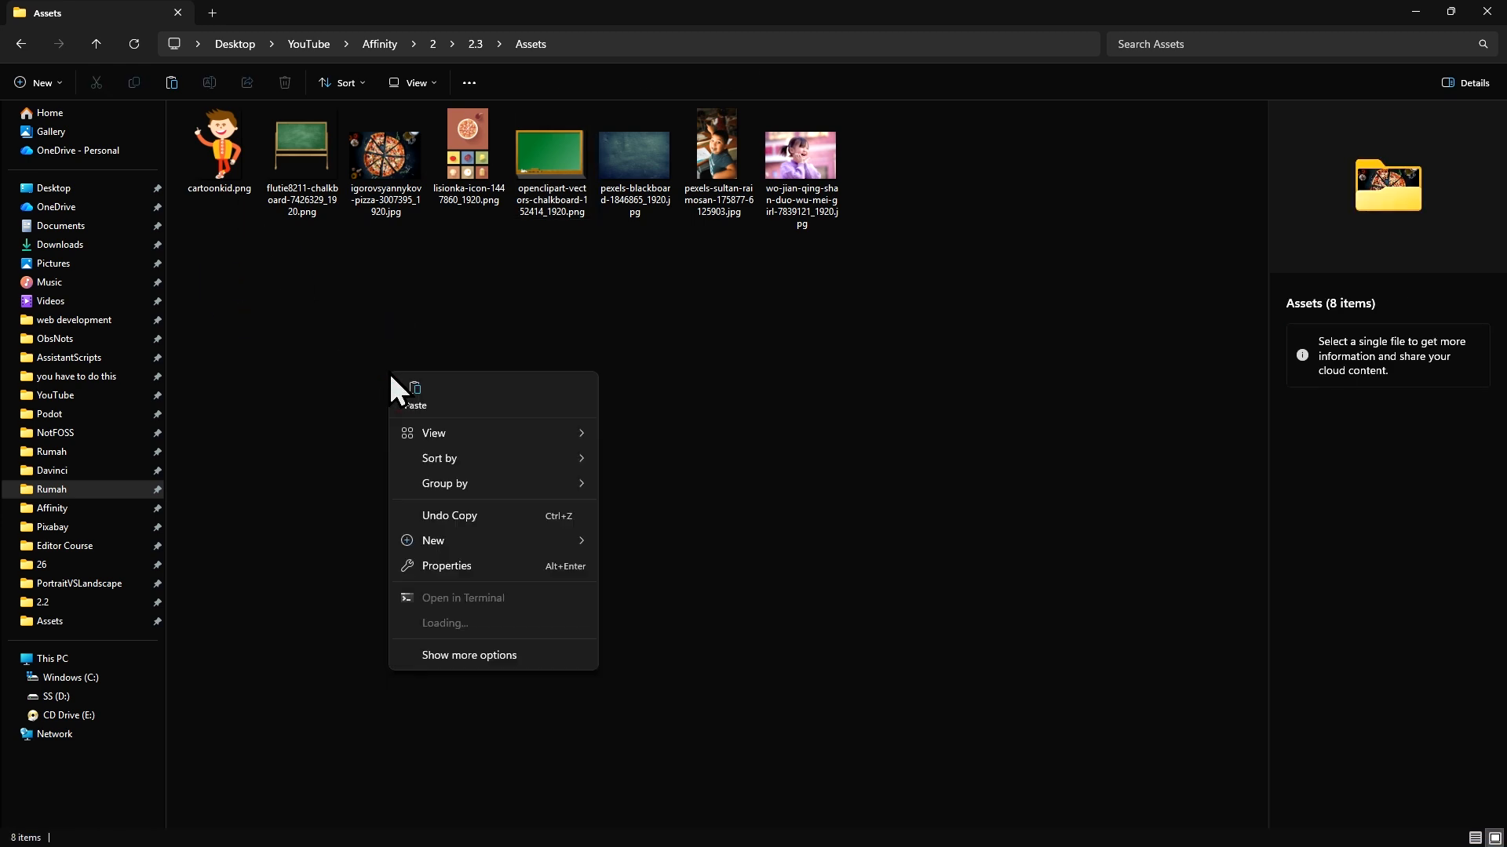
{"action": "left_click", "coordinate": [496, 539]}
{"action": "left_click", "coordinate": [742, 186]}
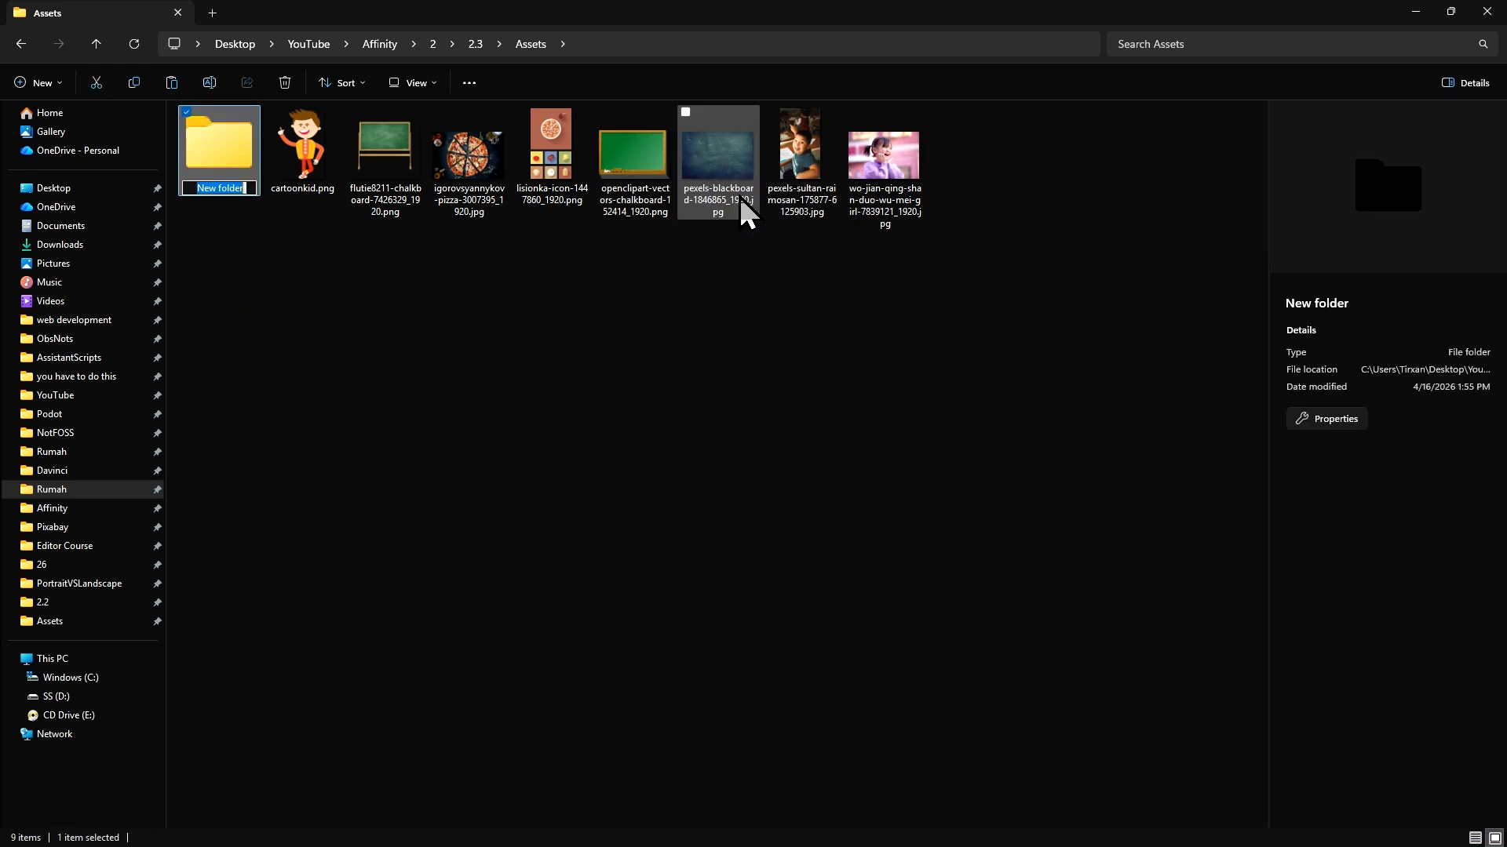
{"action": "key", "text": "shift"}
{"action": "type", "text": "Pretend"}
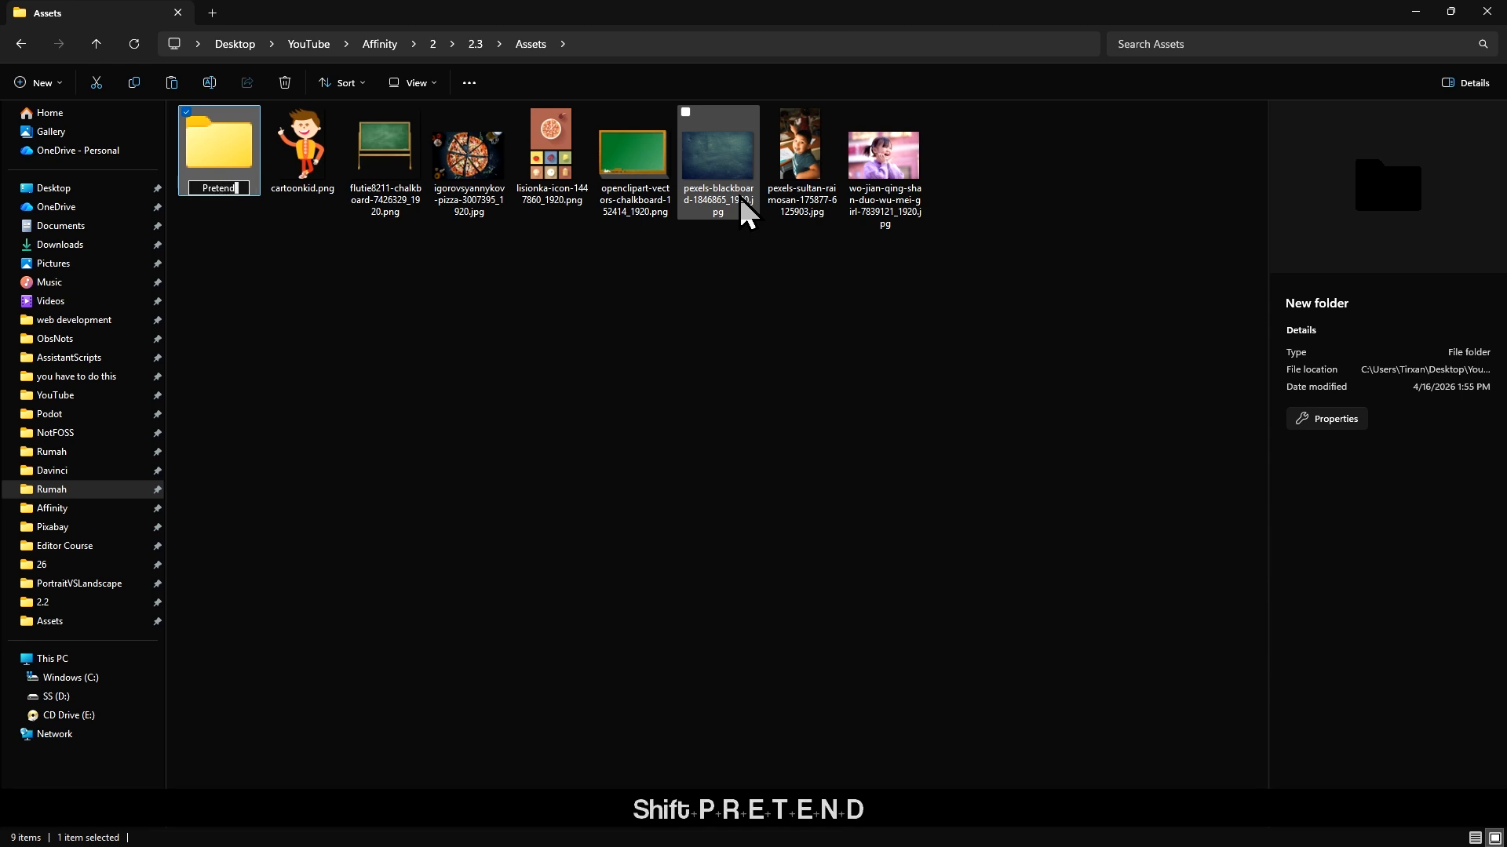
{"action": "type", "text": " this is the recyc"}
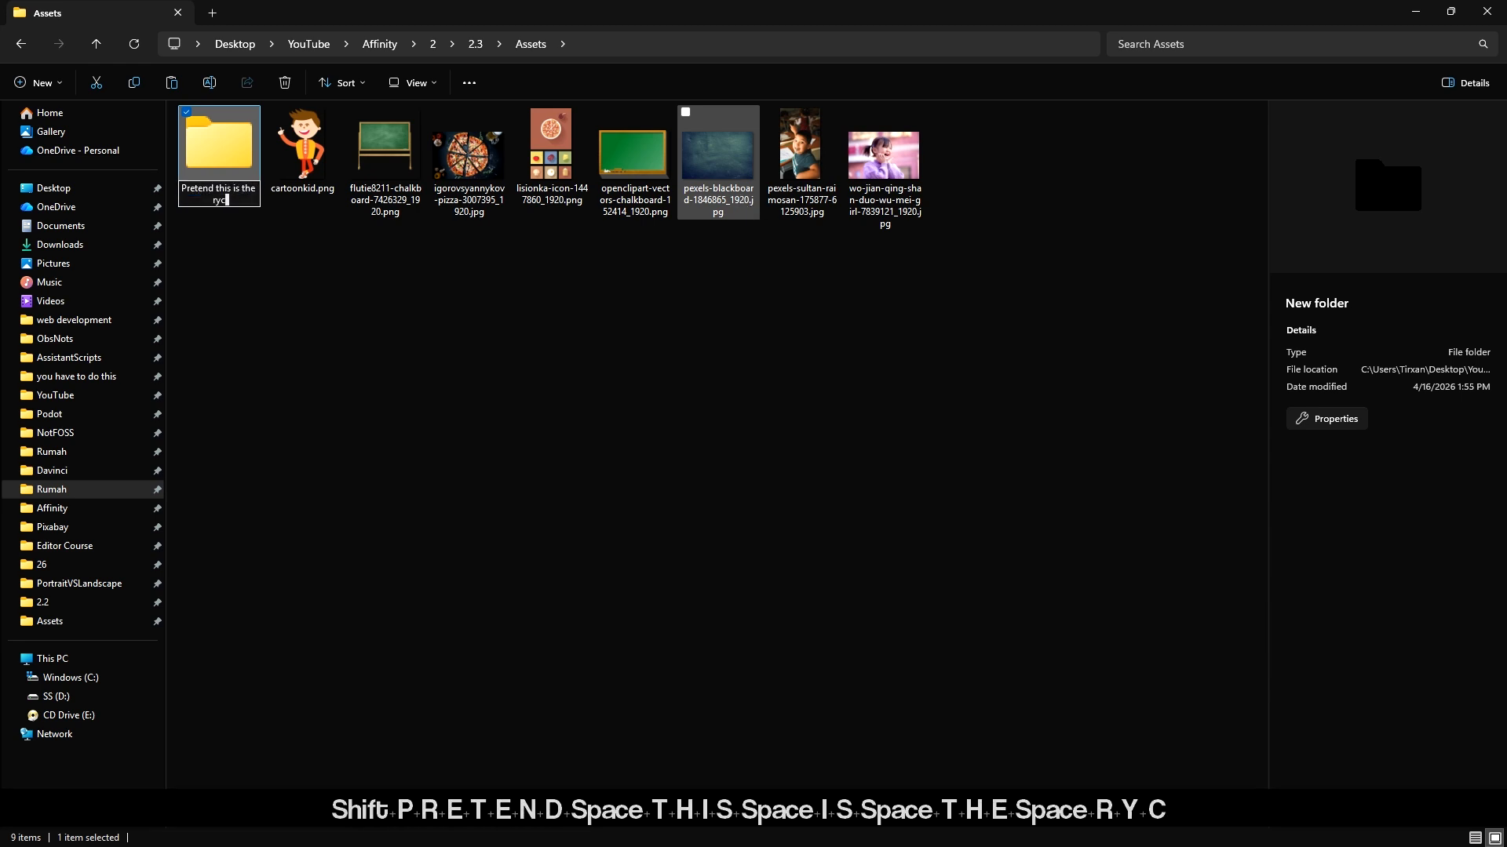
{"action": "key", "text": "BackSpace"}
{"action": "key", "text": "BackSpace"}
{"action": "type", "text": "ecycle bn"}
{"action": "key", "text": "BackSpace"}
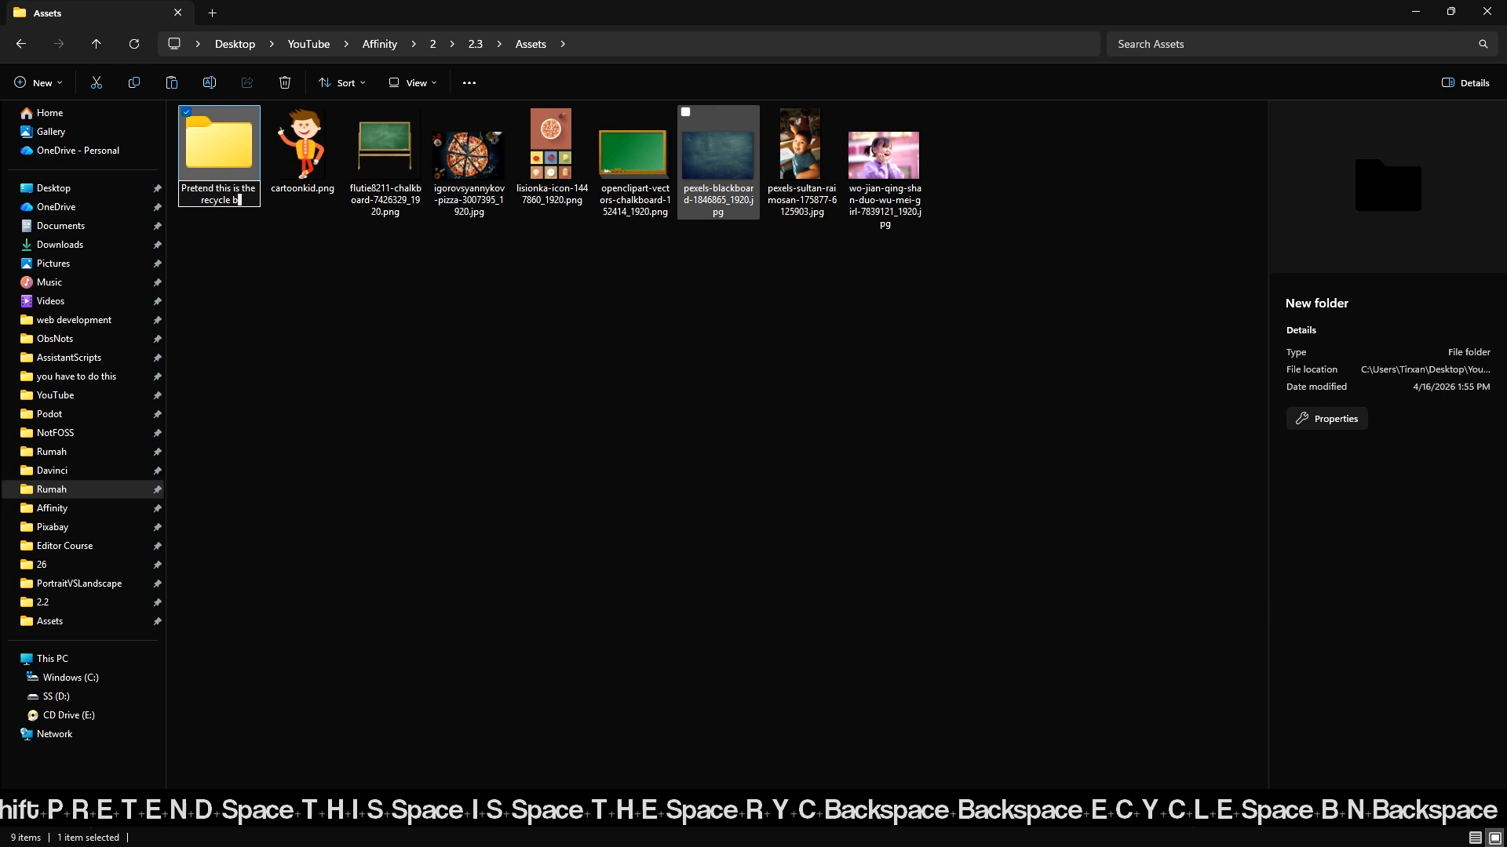
{"action": "type", "text": "in"}
{"action": "key", "text": "Return"}
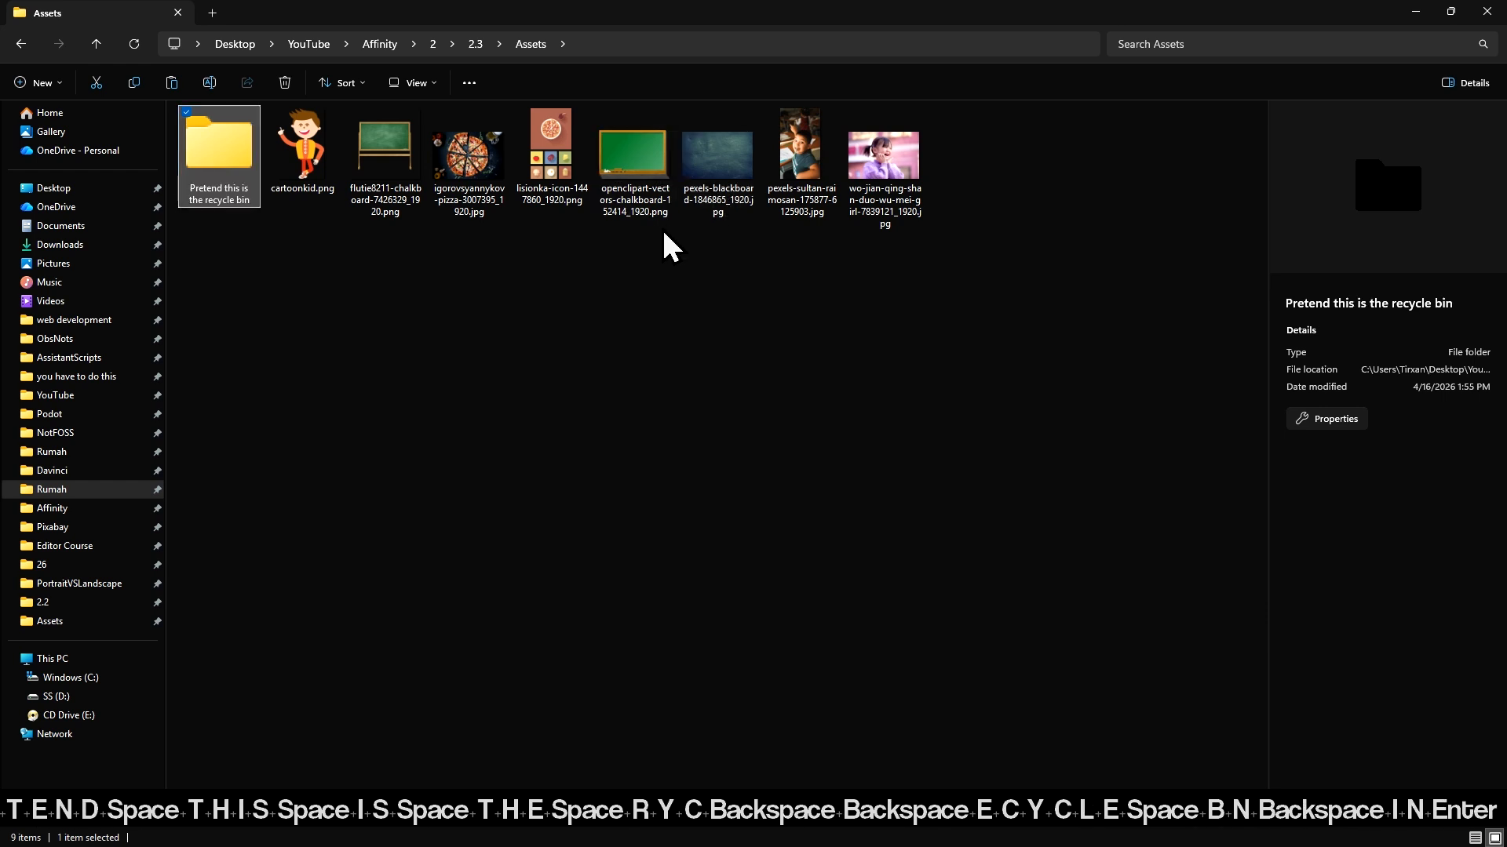
Move cartoonkid.png into the "Pretend this is the recycle bin" folder and switch back to Affinity
{"action": "left_click", "coordinate": [664, 231]}
{"action": "left_click", "coordinate": [321, 149]}
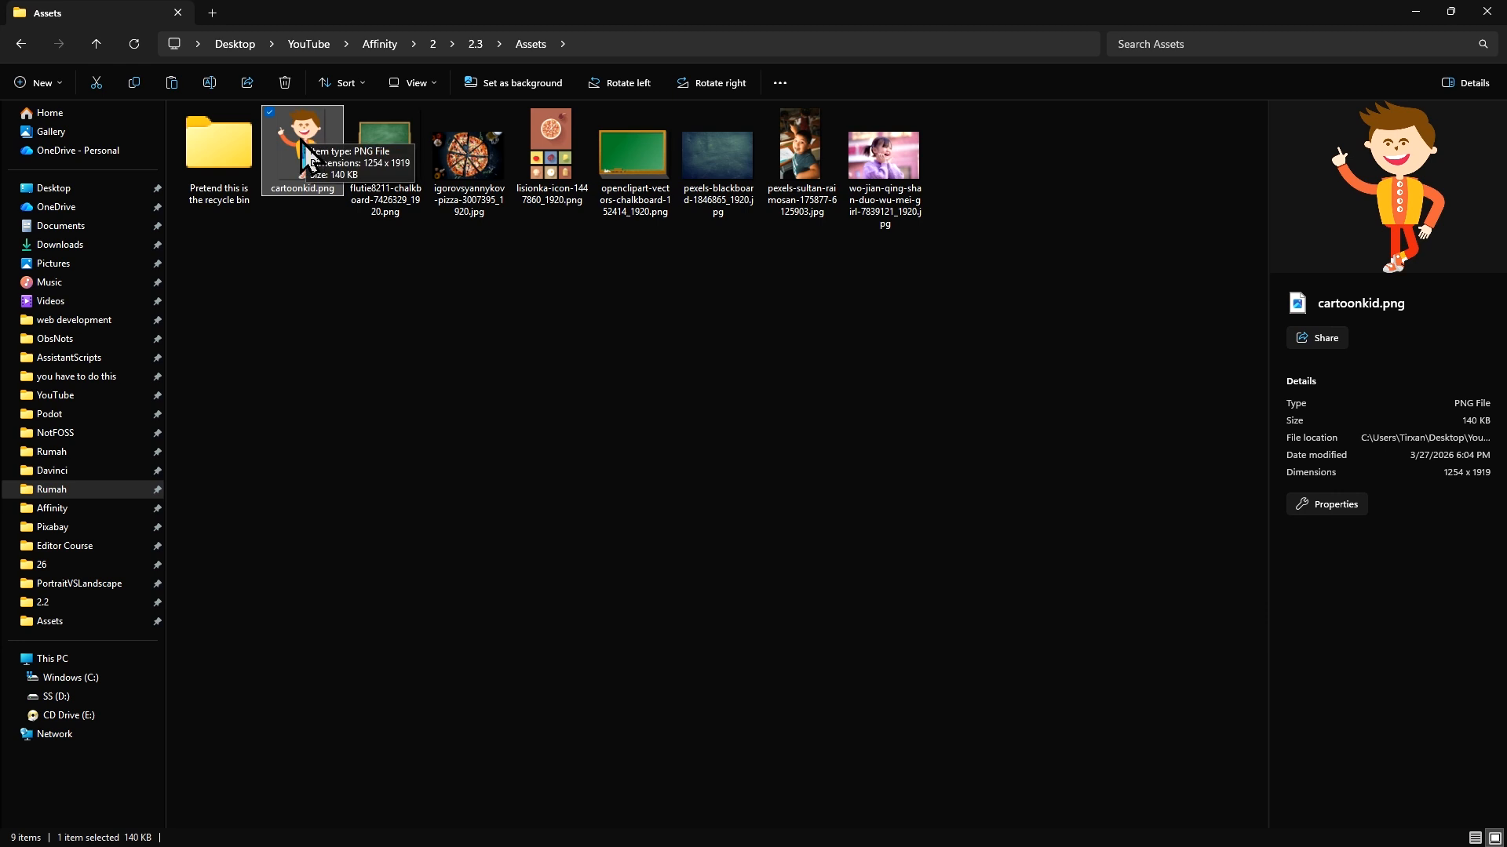
{"action": "left_click_drag", "start_coordinate": [312, 153], "coordinate": [228, 196]}
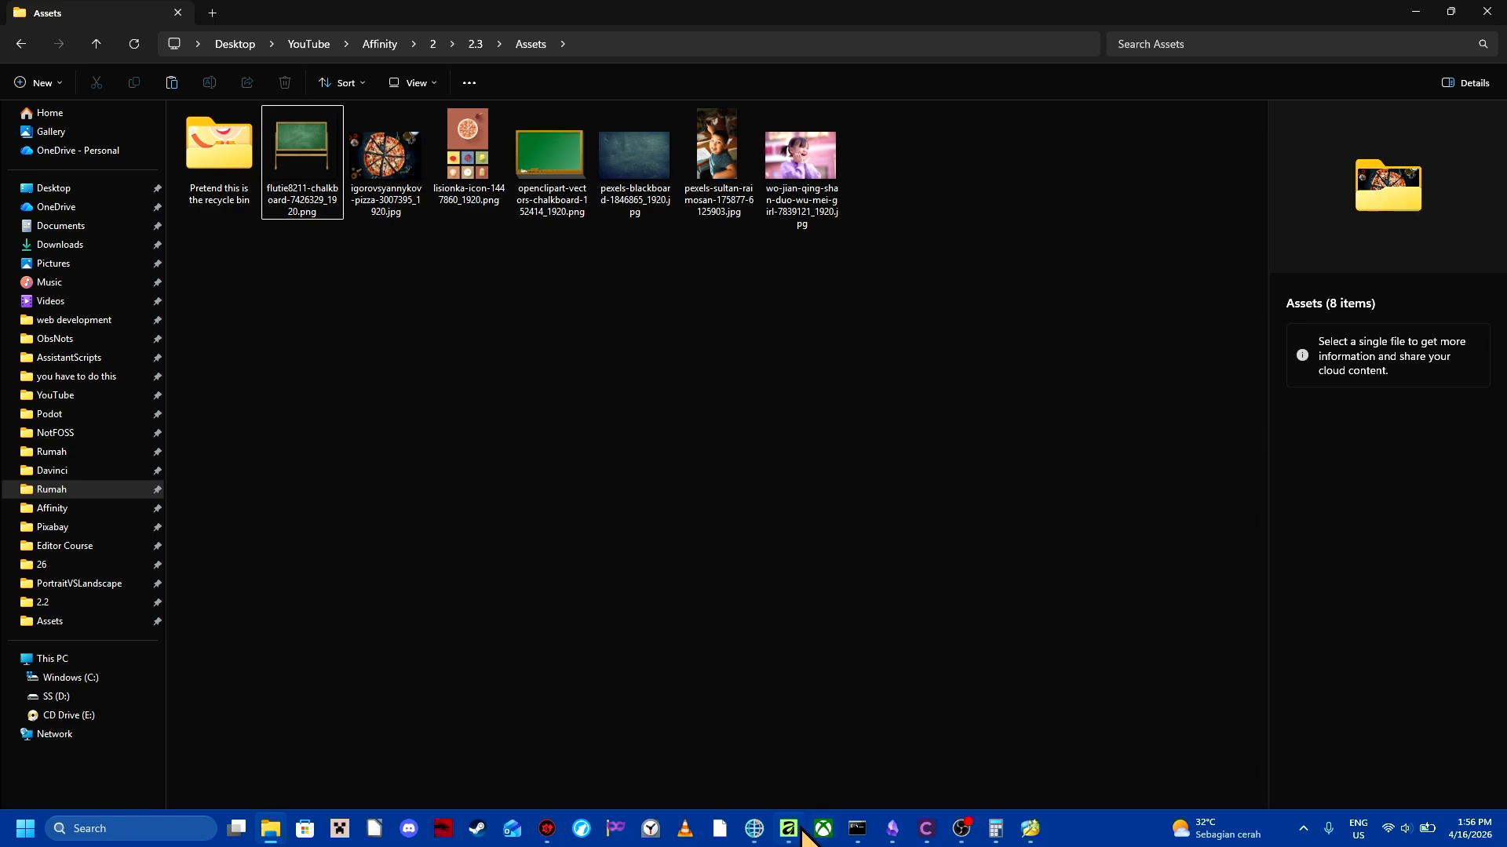
{"action": "left_click", "coordinate": [823, 832]}
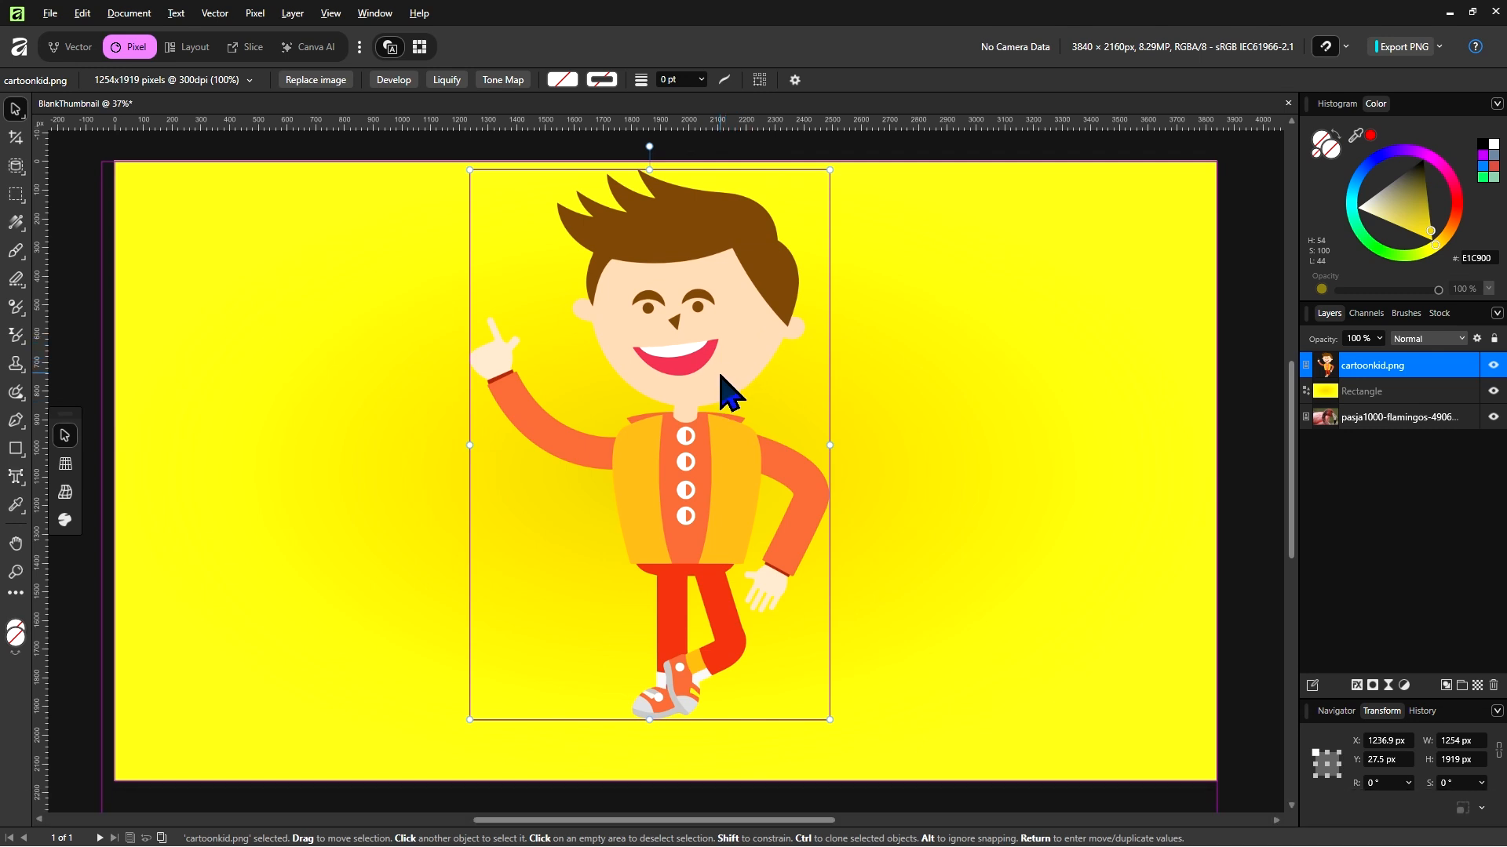
{"action": "key", "text": "ctrl+shift+alt+l"}
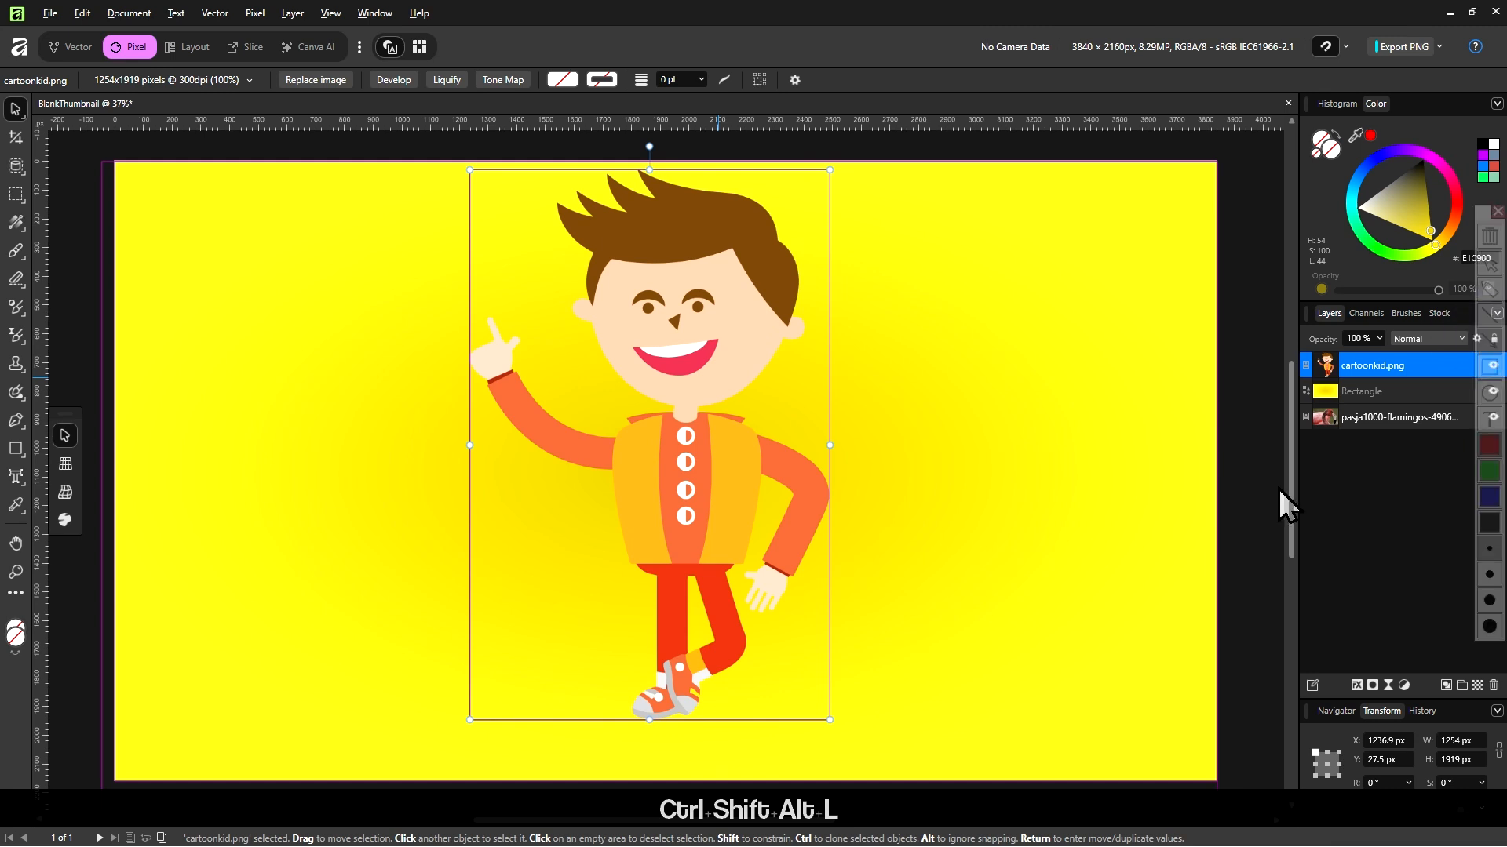
{"action": "mouse_move", "coordinate": [1043, 619]}
{"action": "left_mouse_down"}
{"action": "mouse_move", "coordinate": [1119, 572]}
{"action": "mouse_move", "coordinate": [1309, 402]}
{"action": "mouse_move", "coordinate": [1353, 391]}
{"action": "left_mouse_up"}
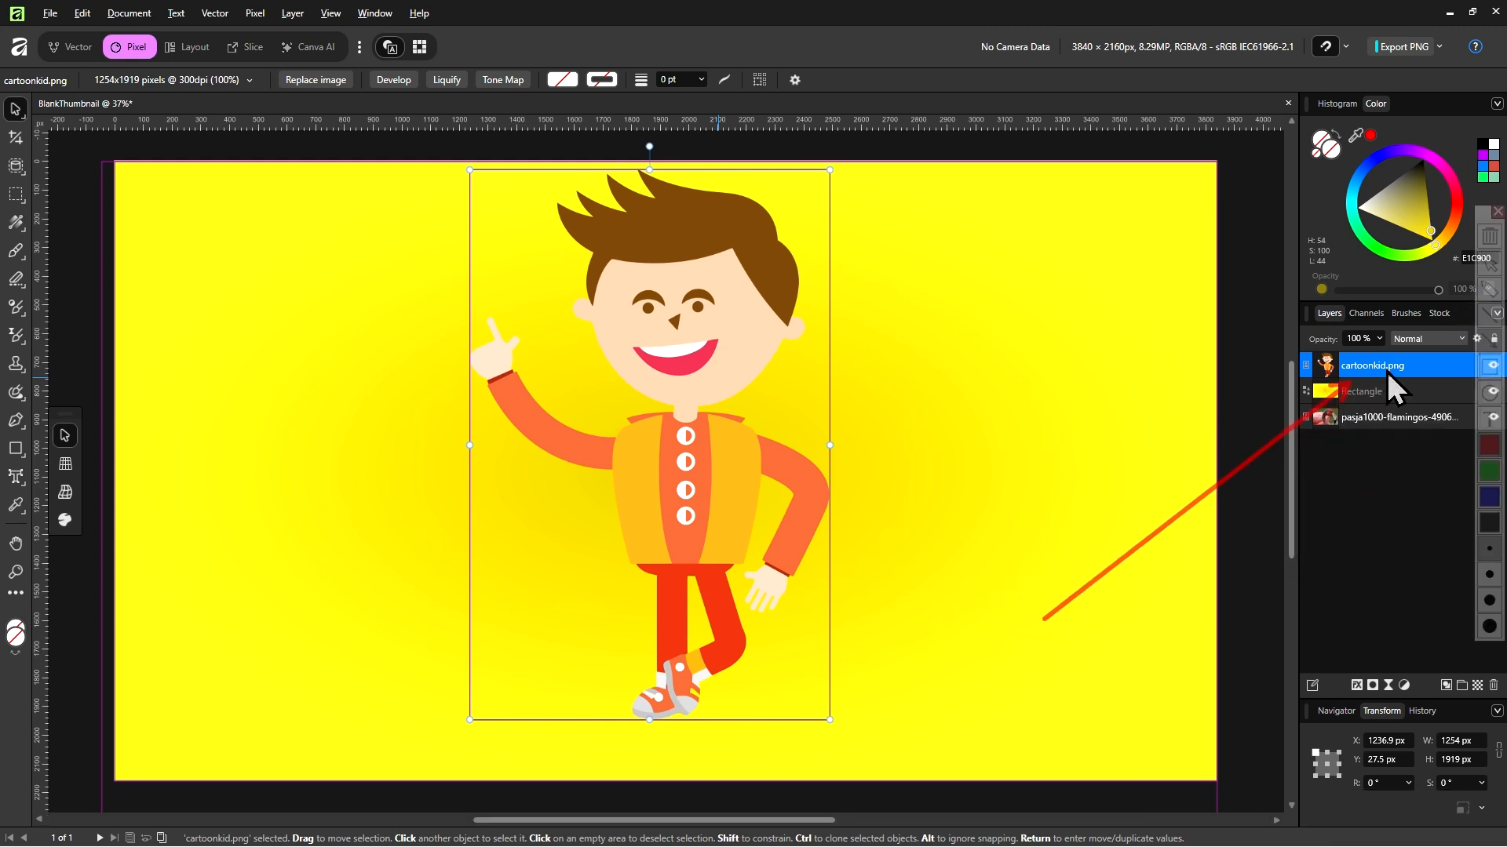
{"action": "left_click", "coordinate": [952, 649]}
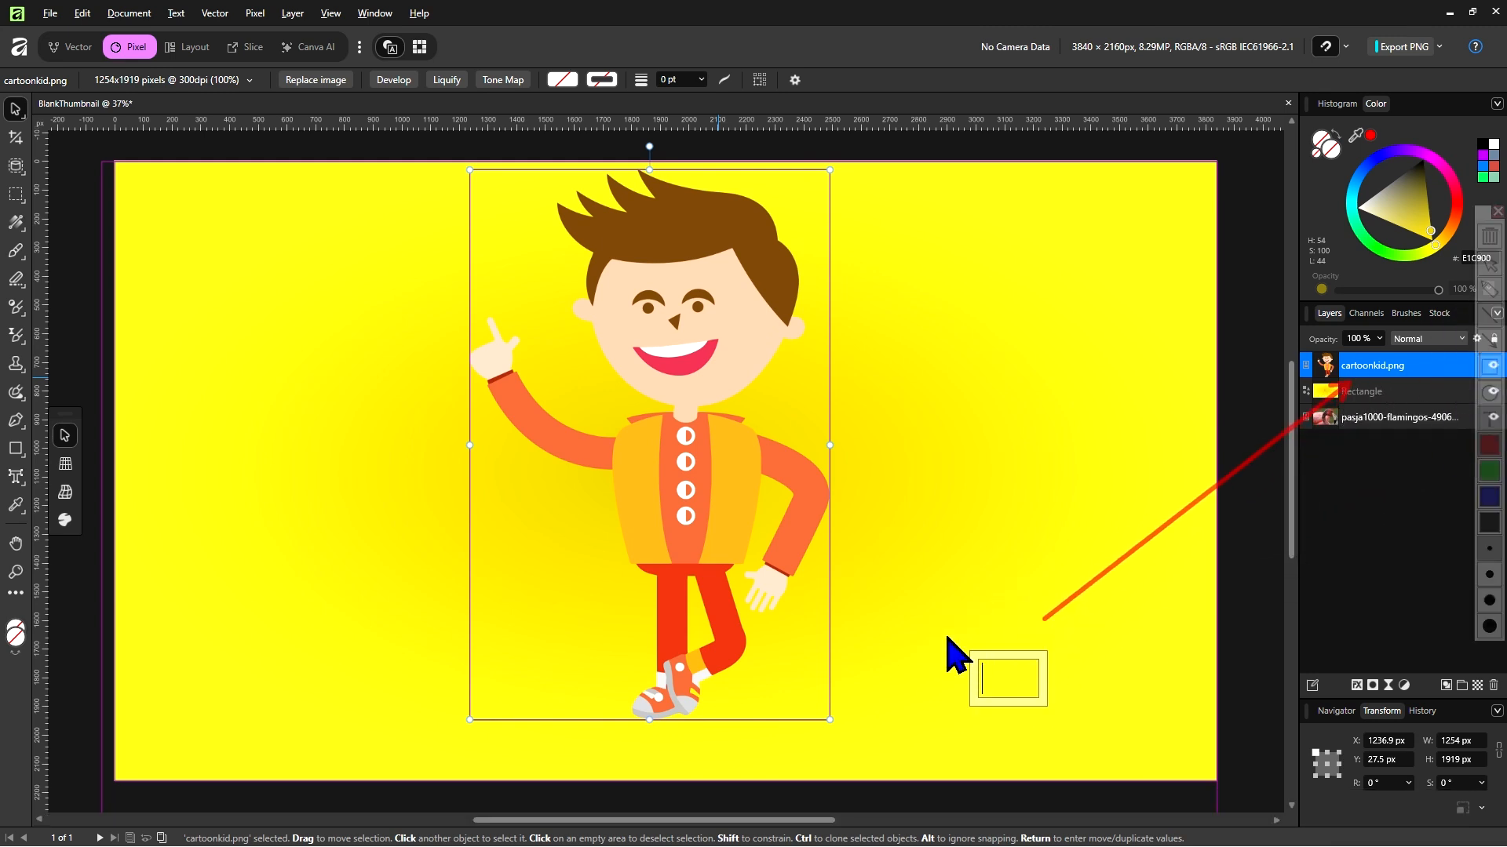
{"action": "type", "text": "embed"}
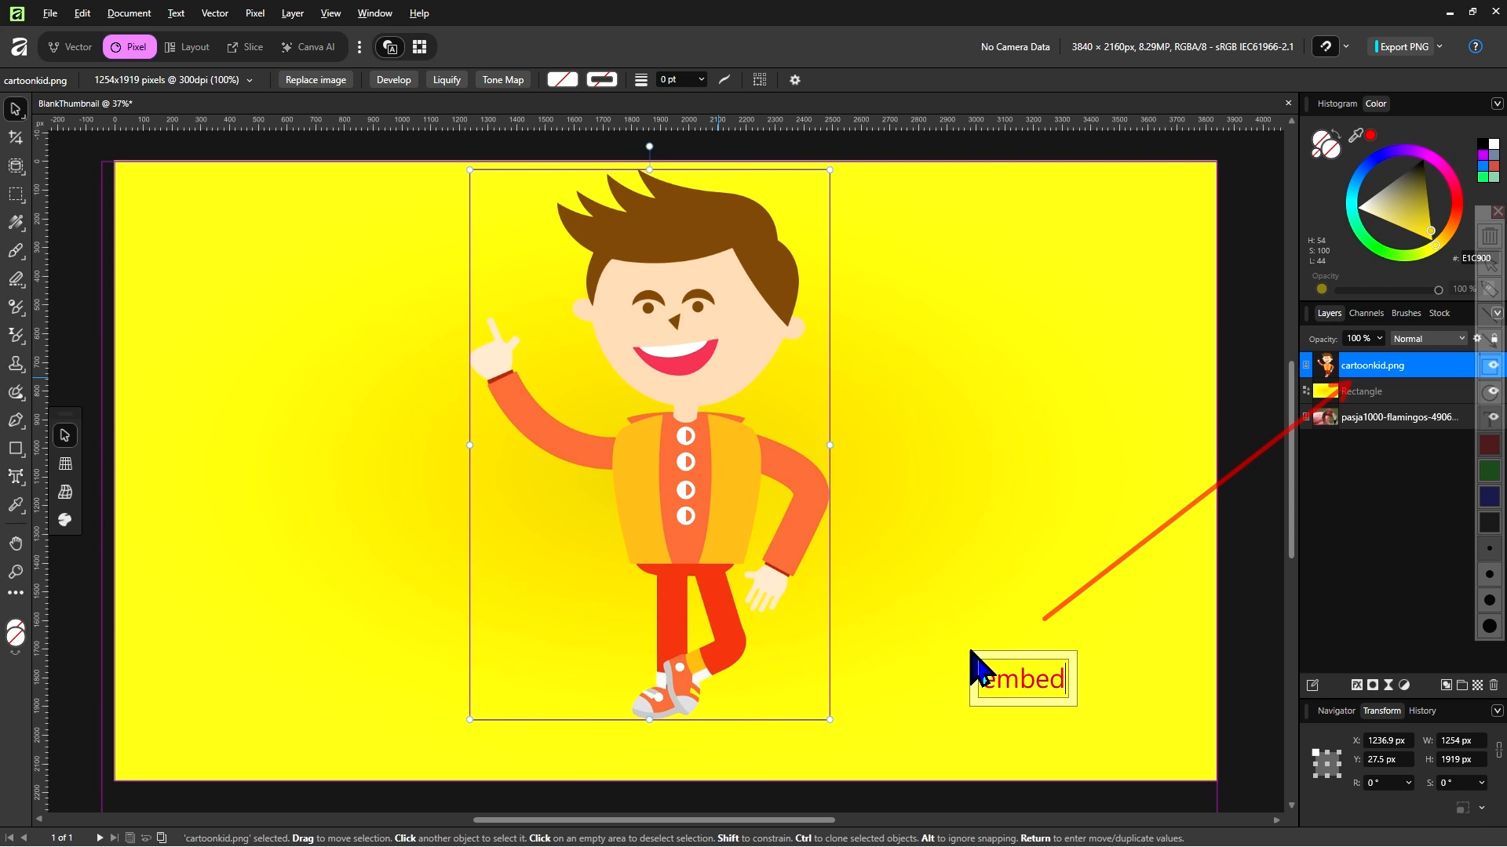
{"action": "key", "text": "ctrl+shift+alt+l"}
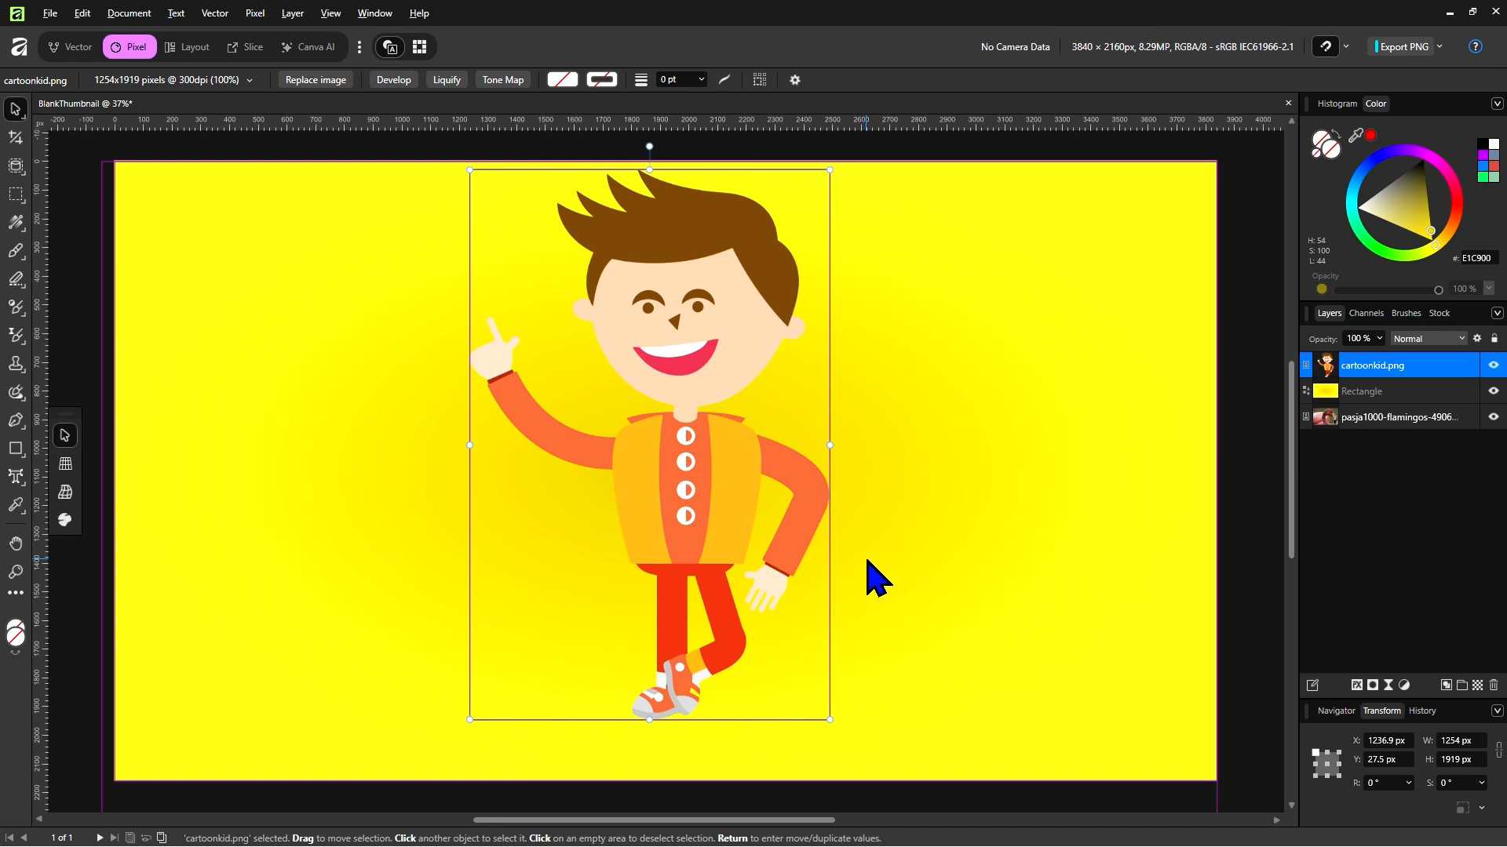
{"action": "key", "text": "ctrl+alt"}
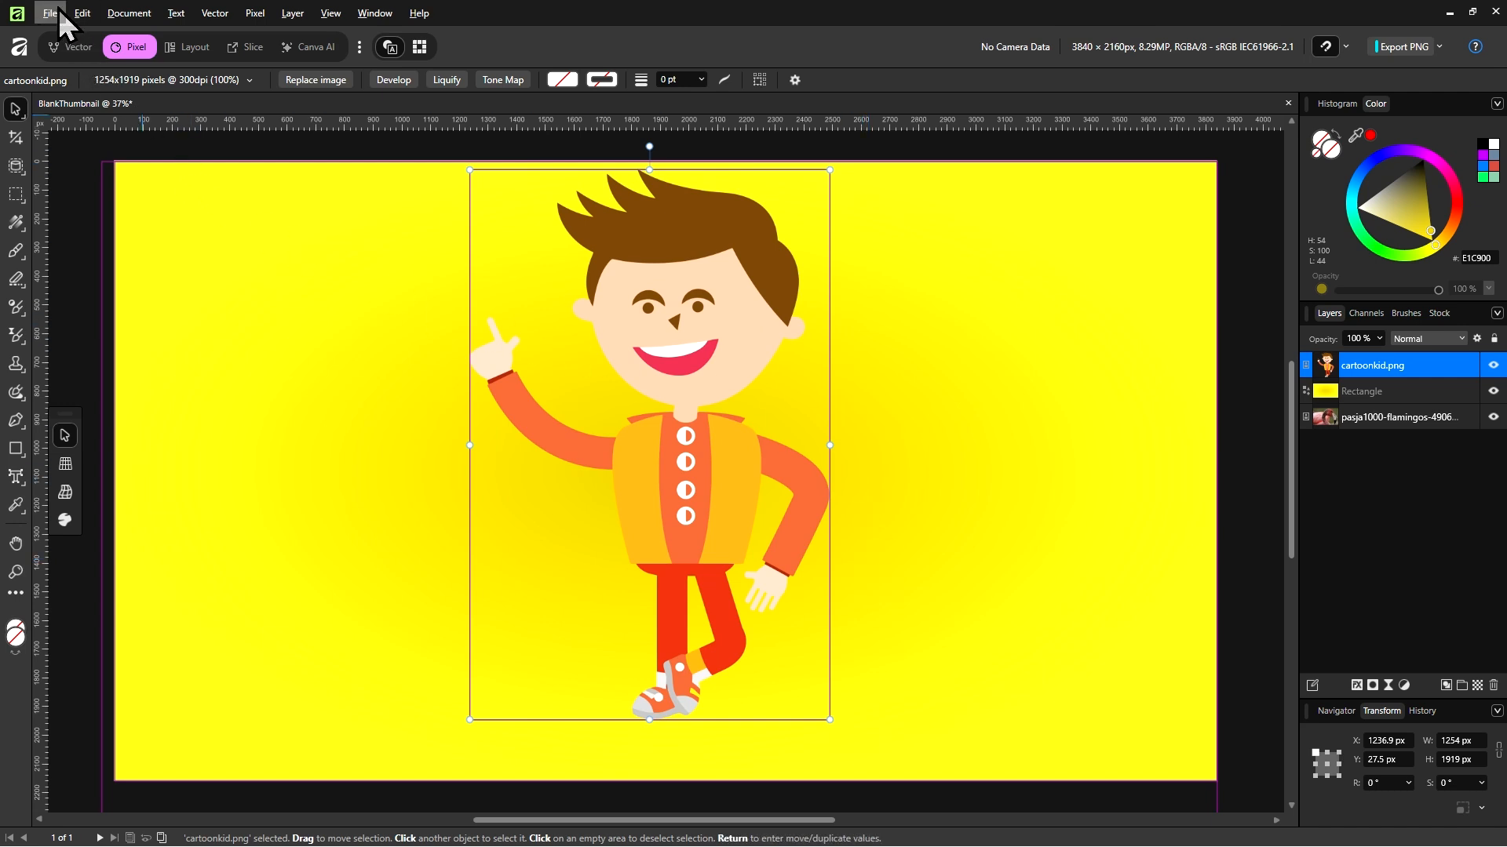
{"action": "key", "text": "ctrl+shift+alt+q"}
{"action": "key", "text": "ctrl+shift+alt+l"}
{"action": "key", "text": "ctrl+shift+alt+q"}
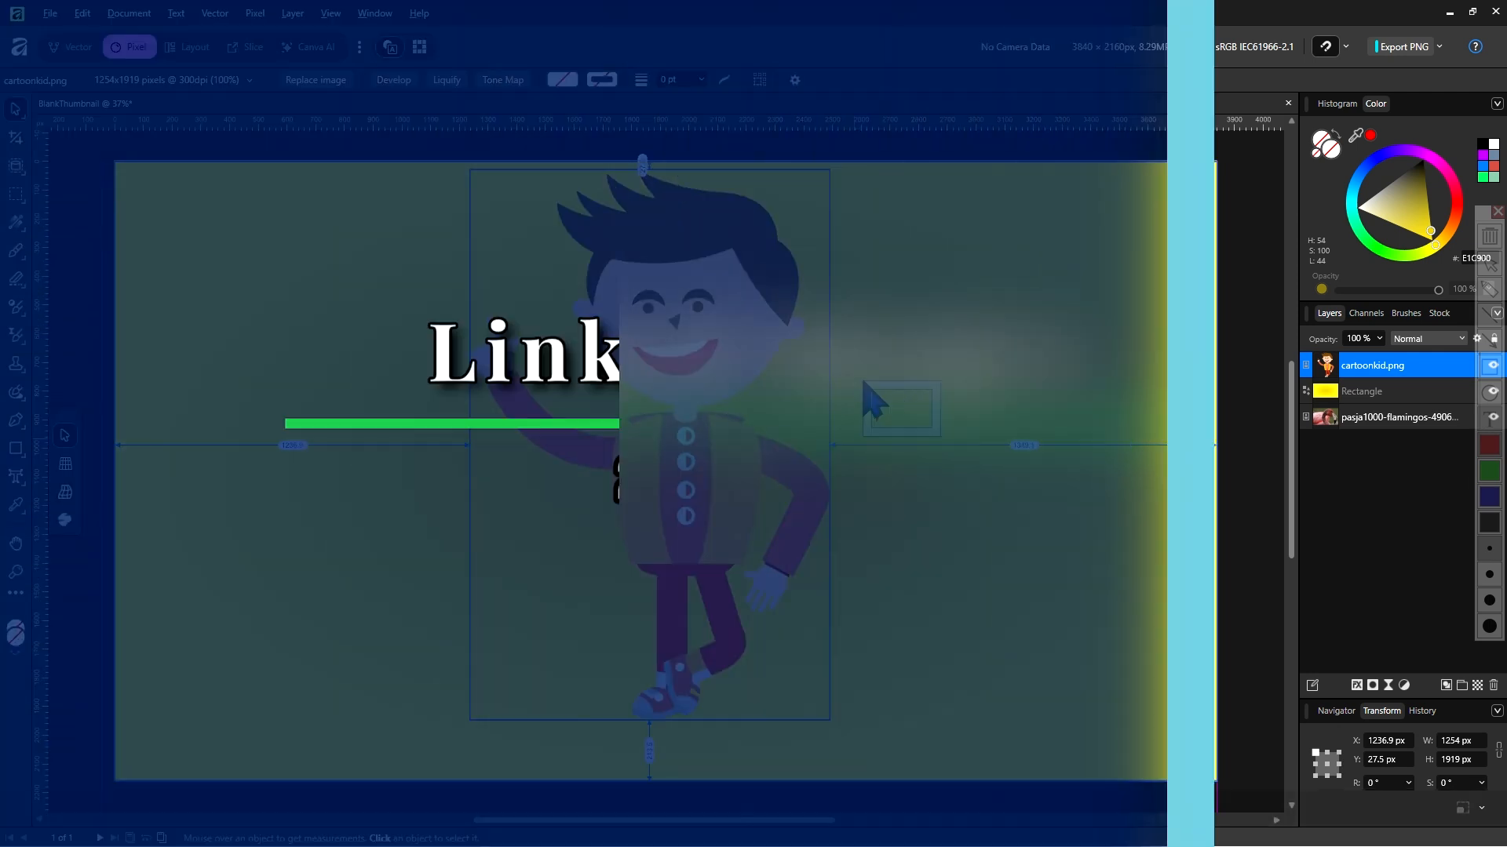
{"action": "type", "text": "Linked images"}
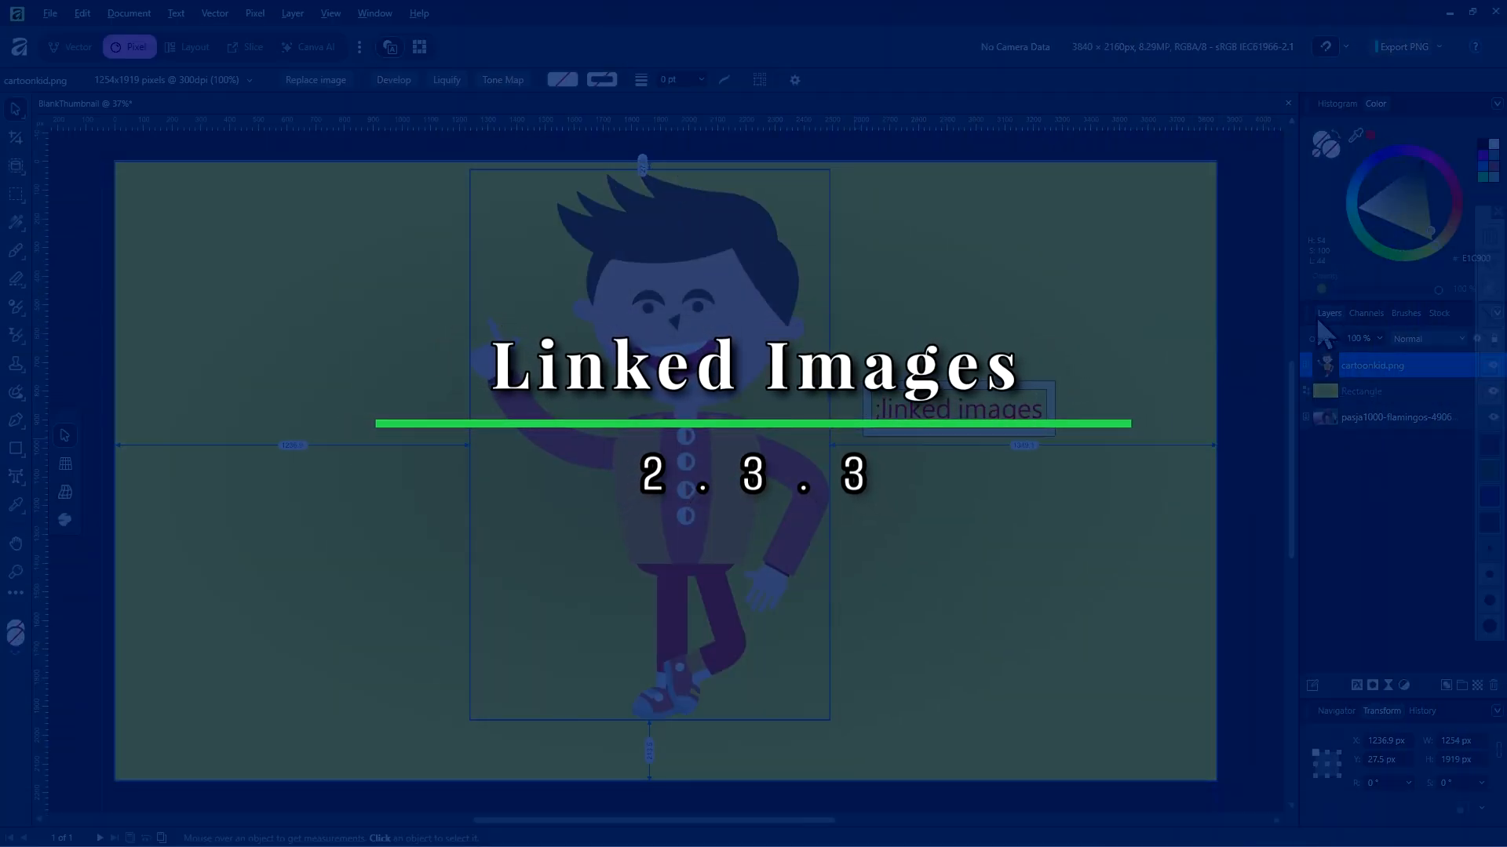
{"action": "key", "text": "Delete"}
{"action": "key", "text": "ctrl+alt+shift+l"}
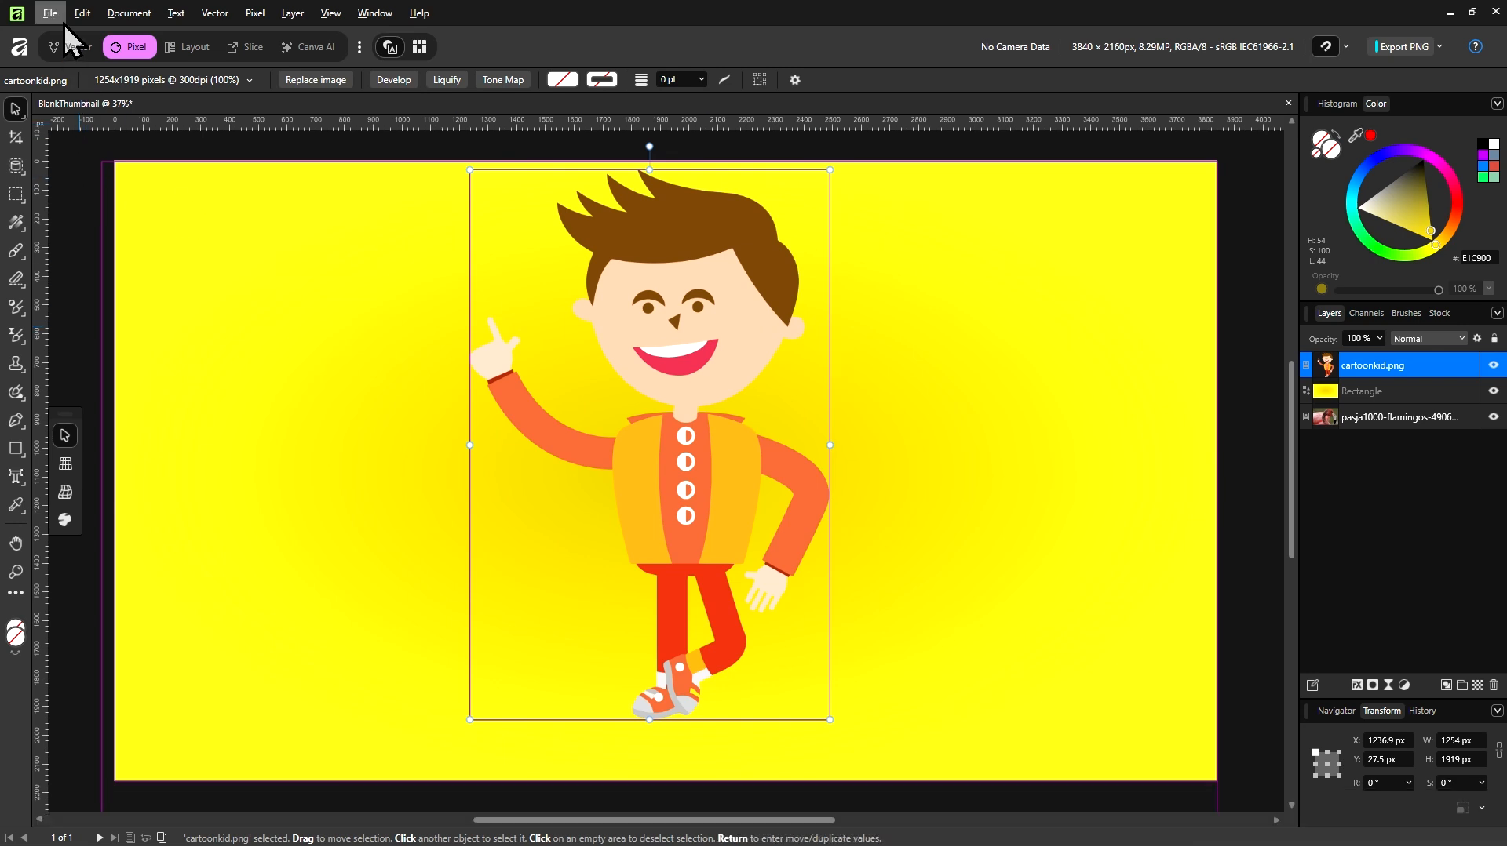
{"action": "key", "text": "ctrl+alt+shift+q"}
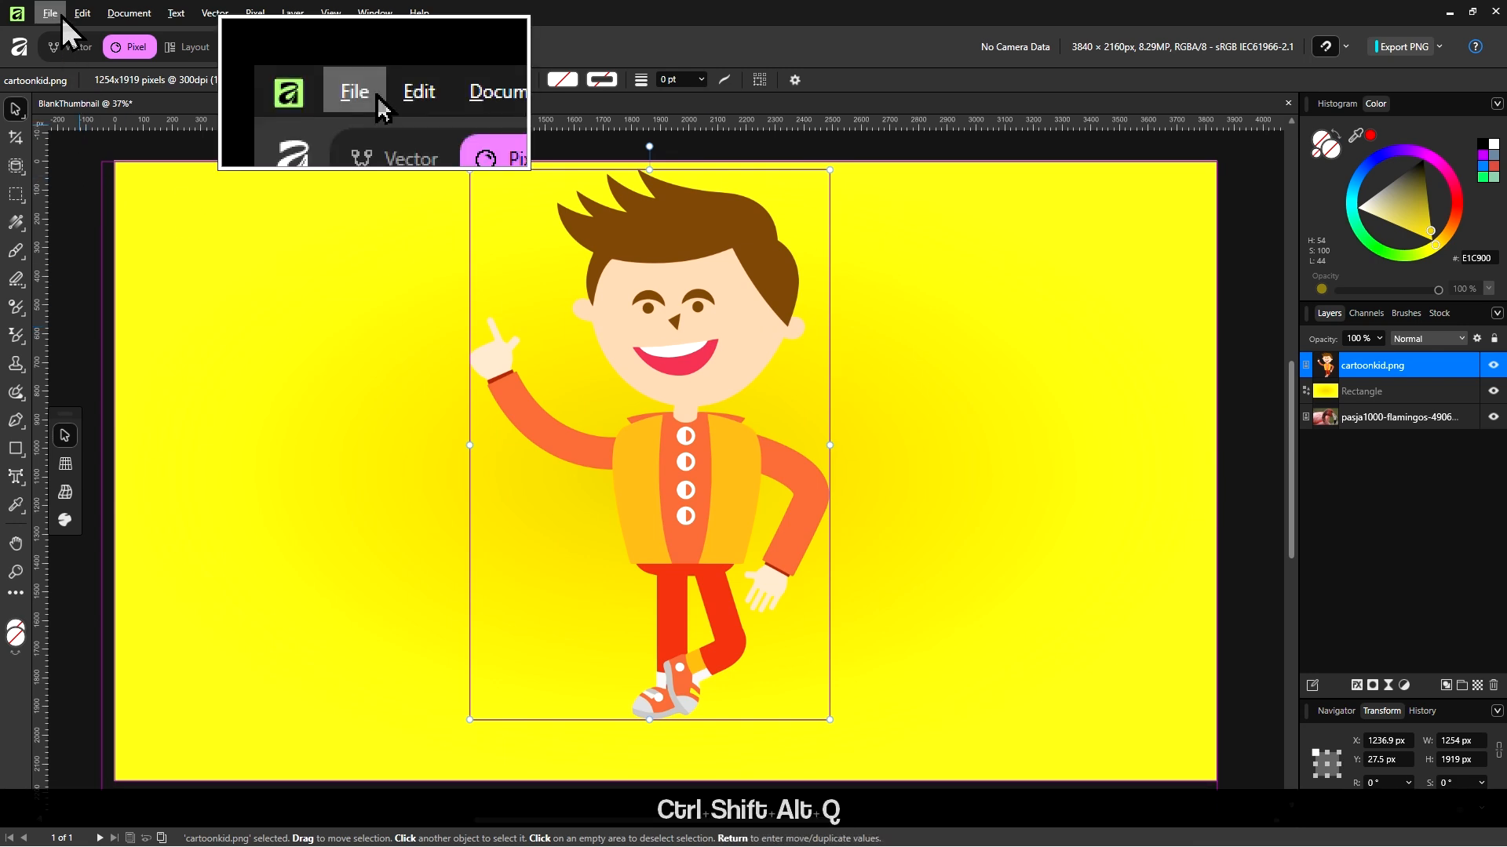
Set the document's placement policy to import image files as linked
{"action": "left_click", "coordinate": [61, 15]}
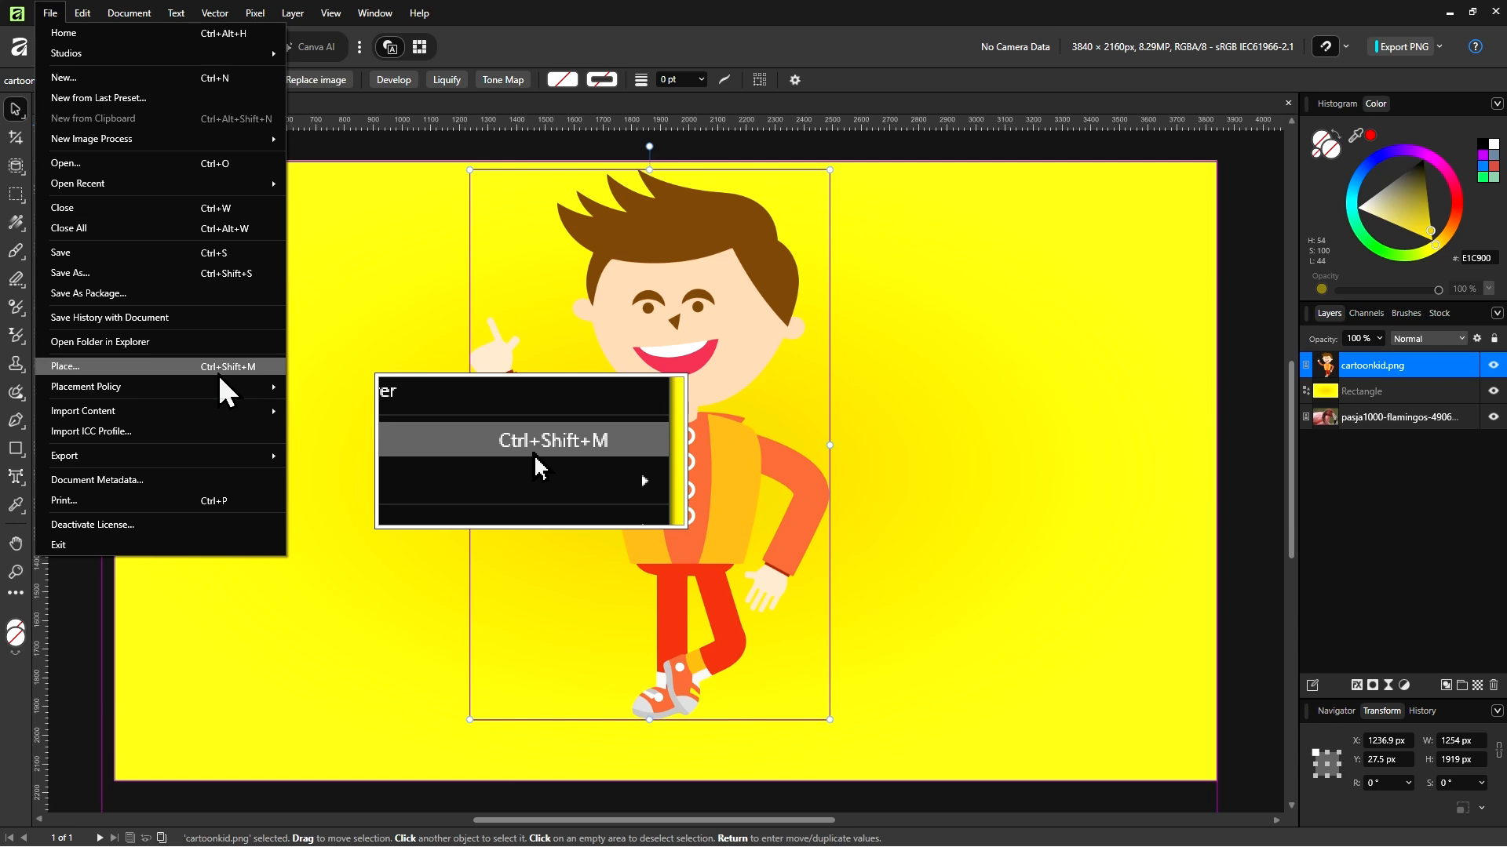
{"action": "mouse_move", "coordinate": [96, 392]}
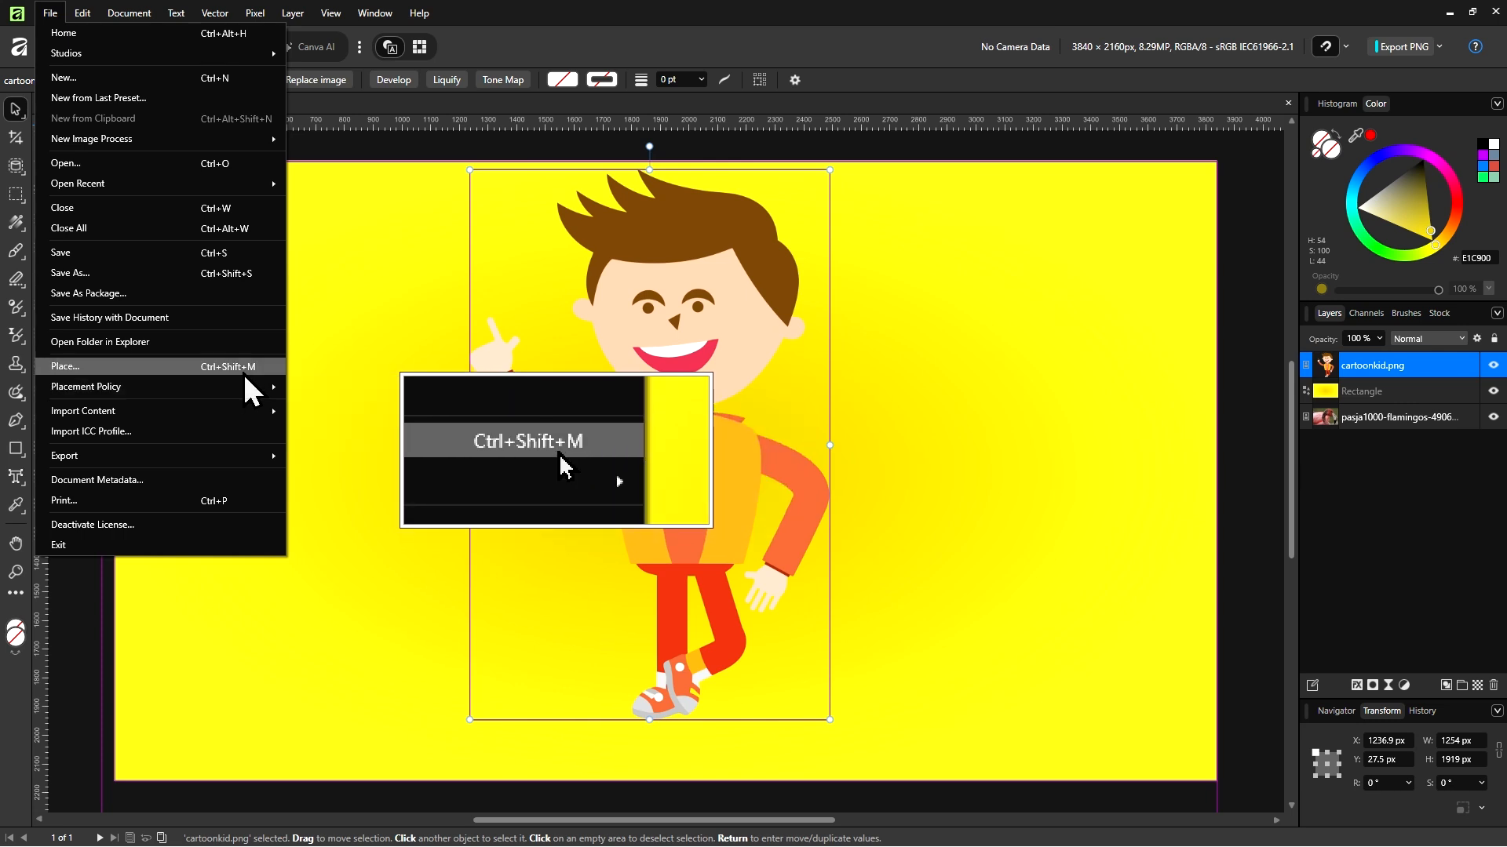
{"action": "mouse_move", "coordinate": [267, 384]}
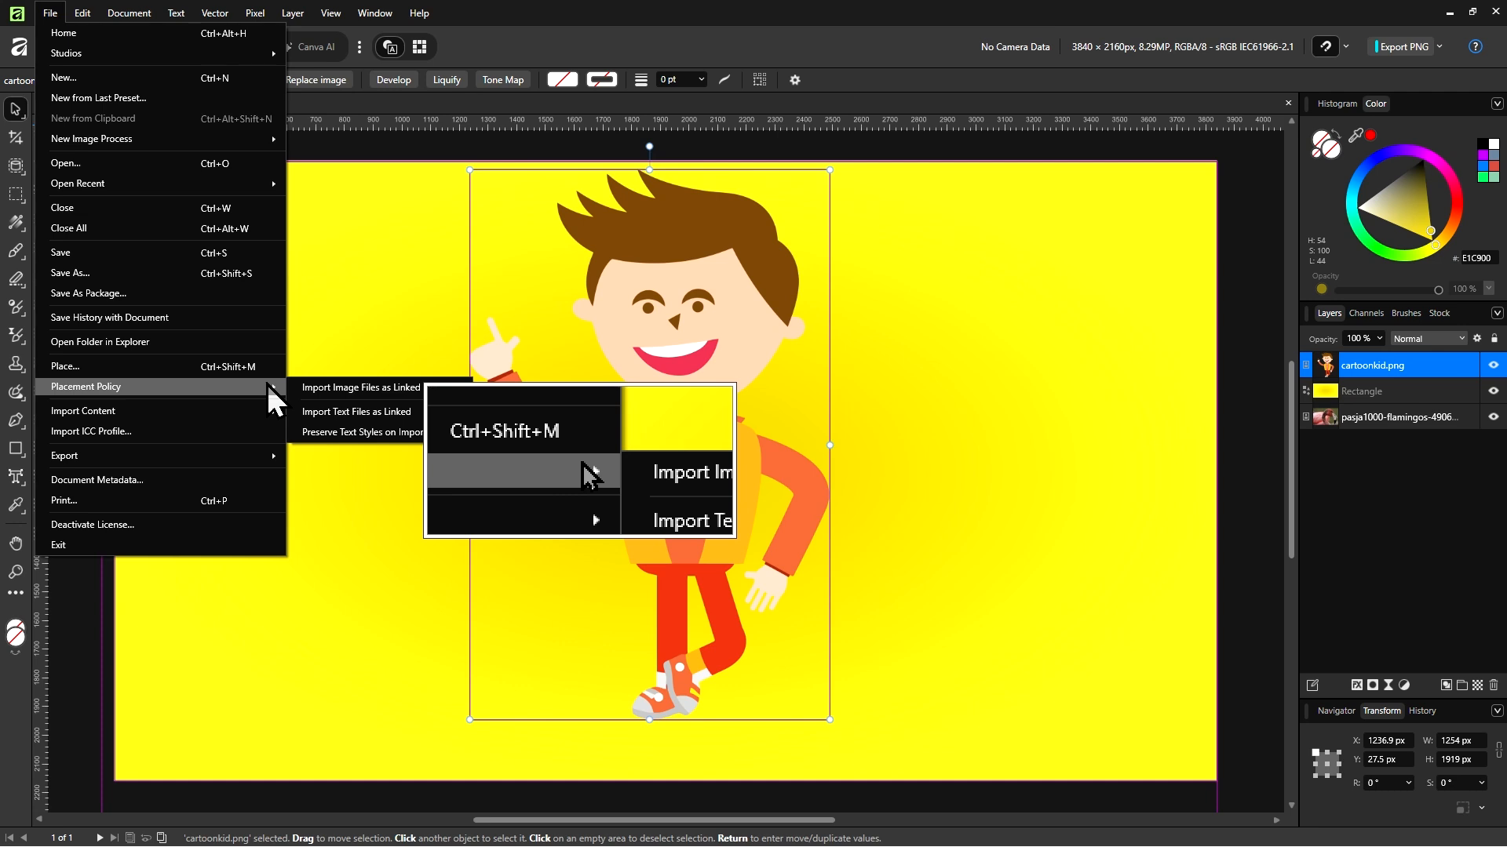
{"action": "left_click", "coordinate": [355, 389]}
{"action": "key", "text": "ctrl+shift+alt+q"}
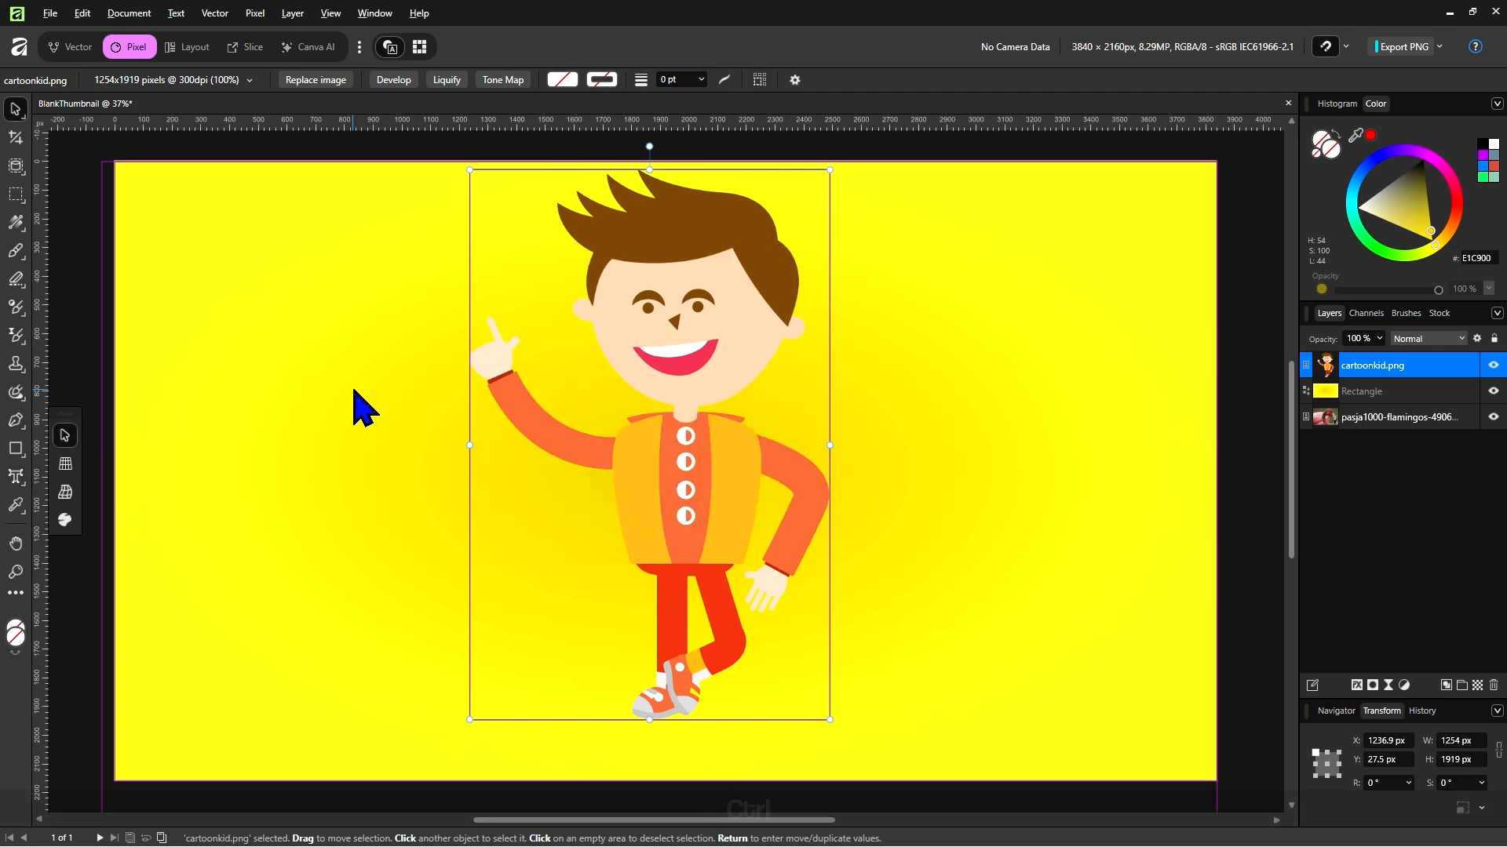
Place pexels-blackboard-1846865_1920.jpg from the Assets folder at its default size over the left part of the yellow canvas
{"action": "key", "text": "ctrl+shift+m"}
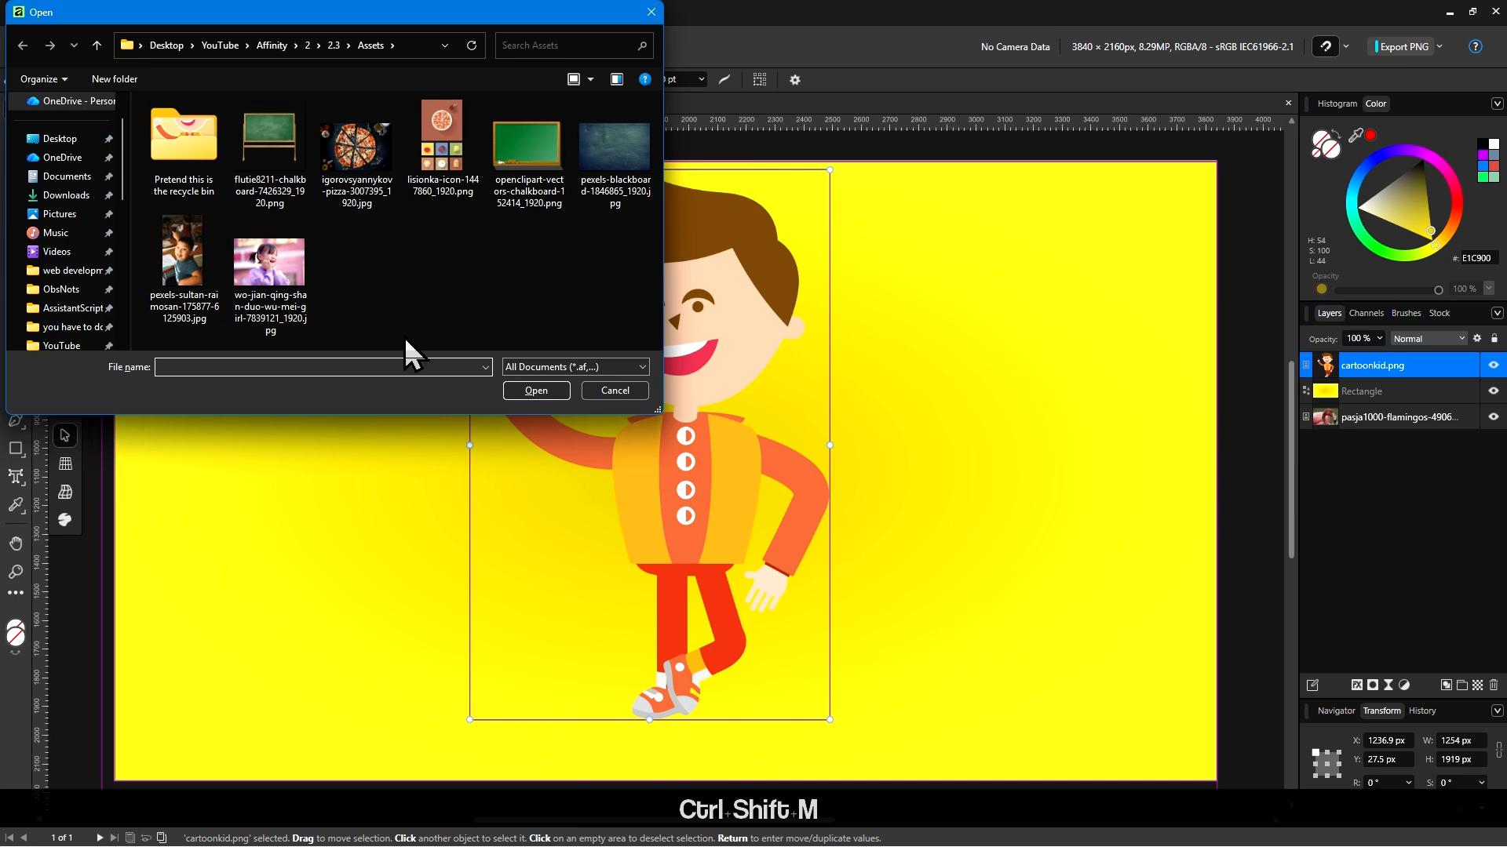
{"action": "left_click", "coordinate": [613, 156]}
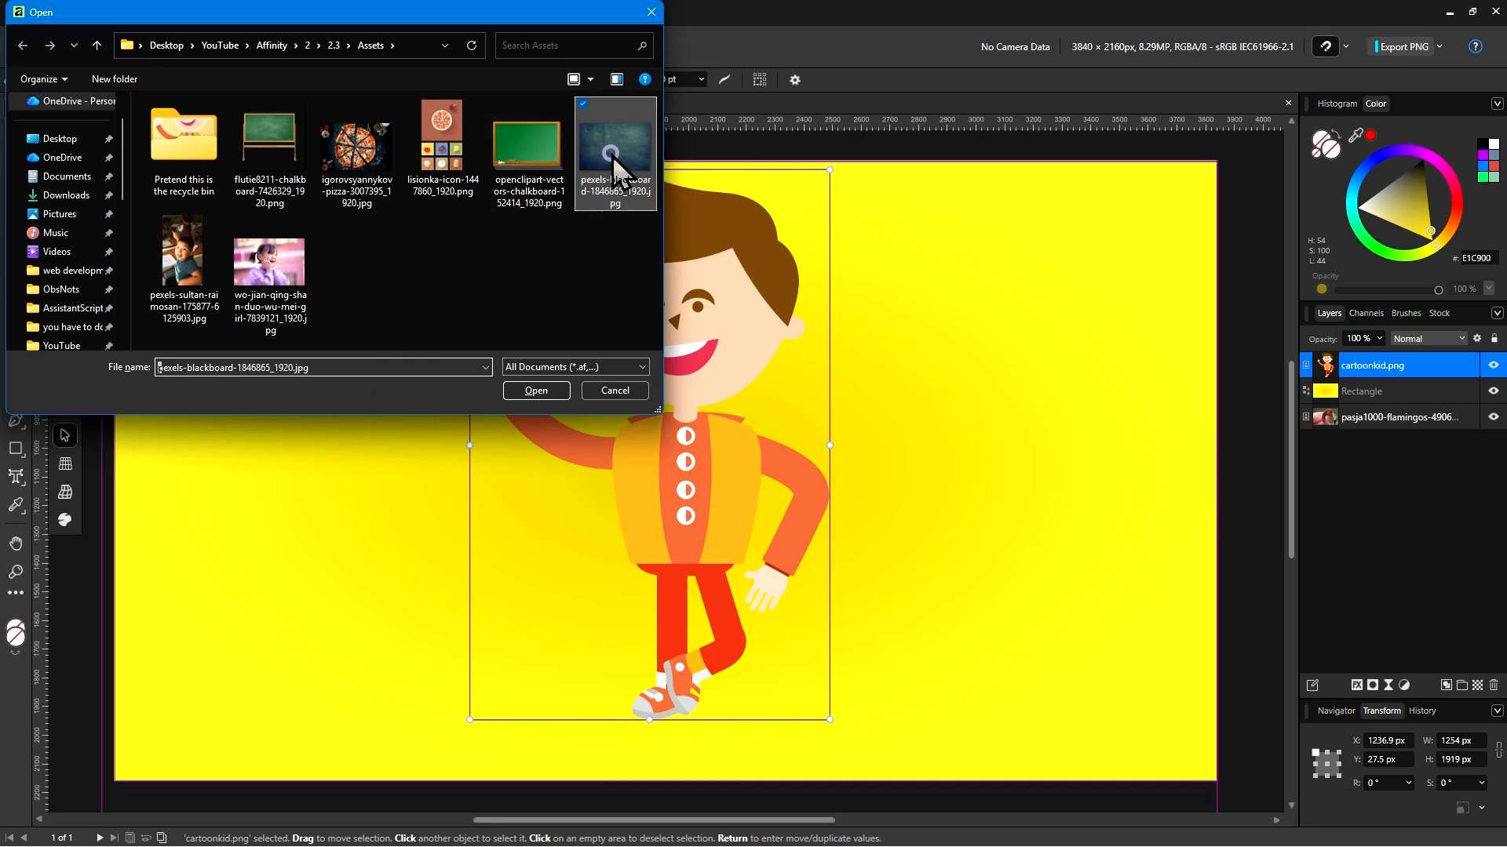
{"action": "key", "text": "ctrl+shift+alt+q"}
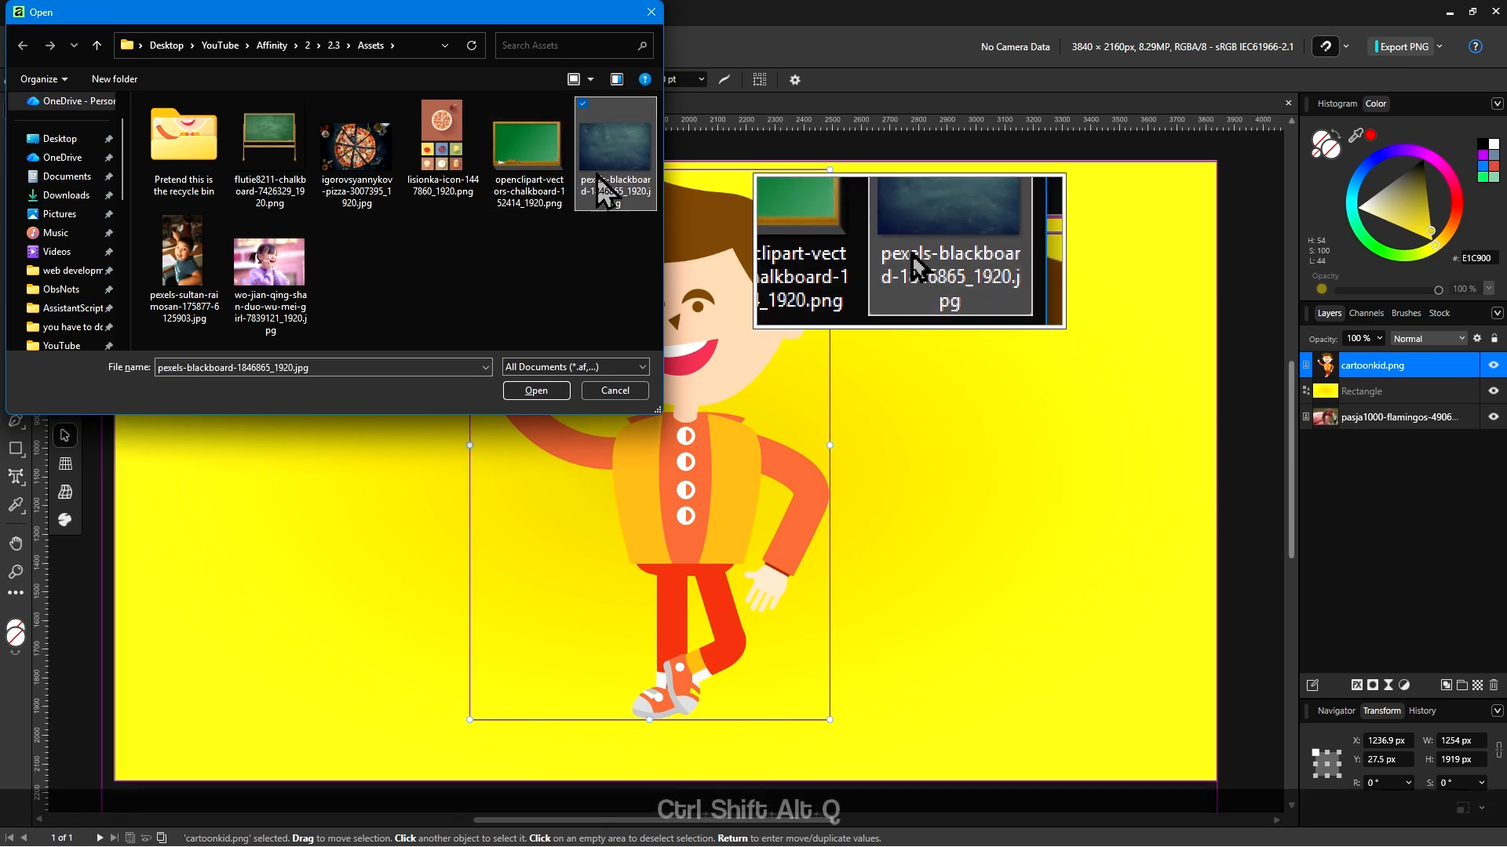
{"action": "left_click", "coordinate": [566, 385]}
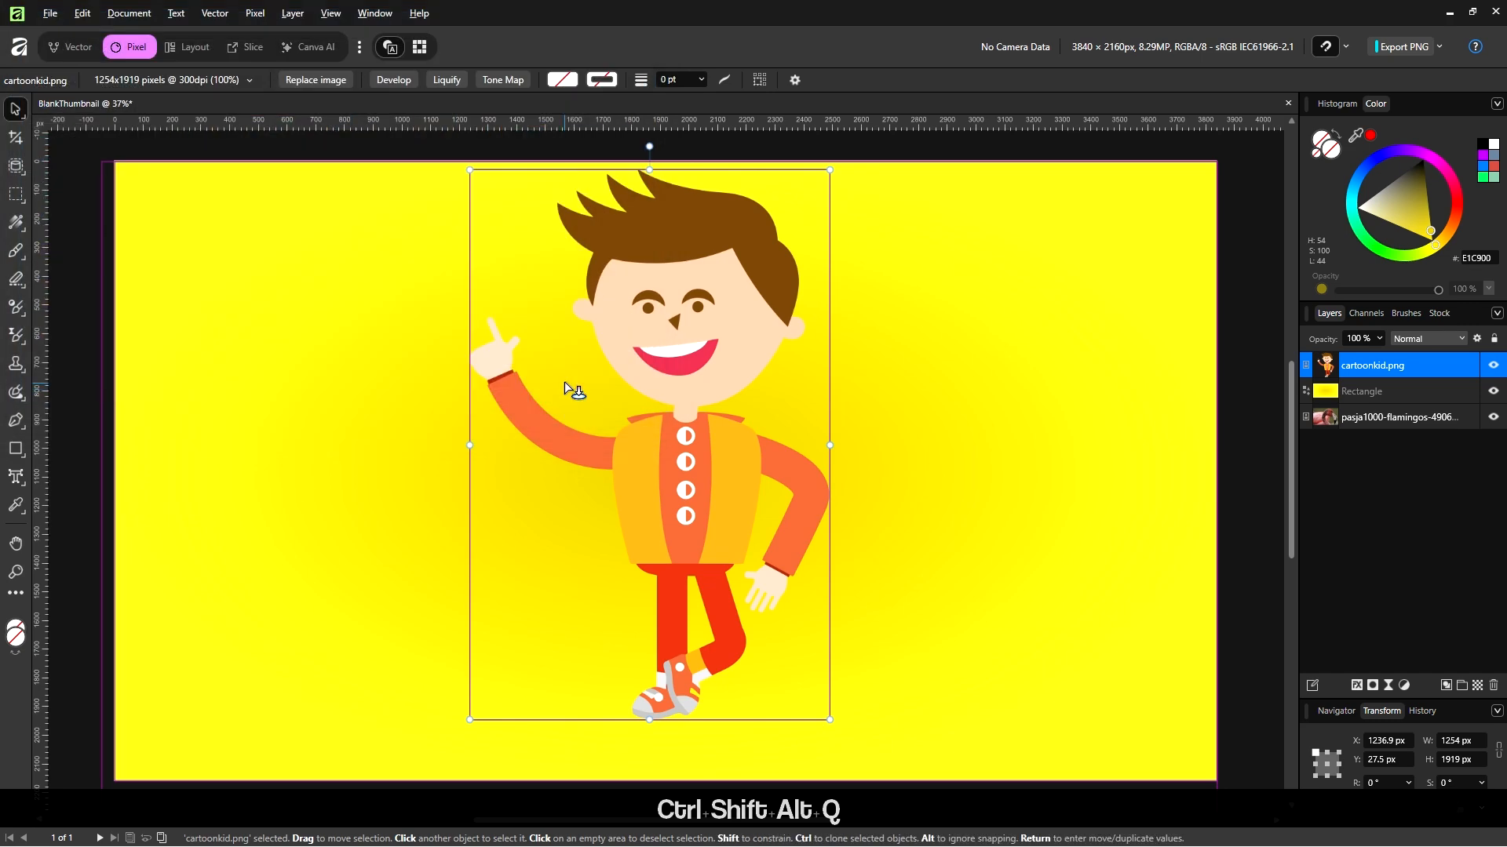
{"action": "left_click", "coordinate": [318, 411]}
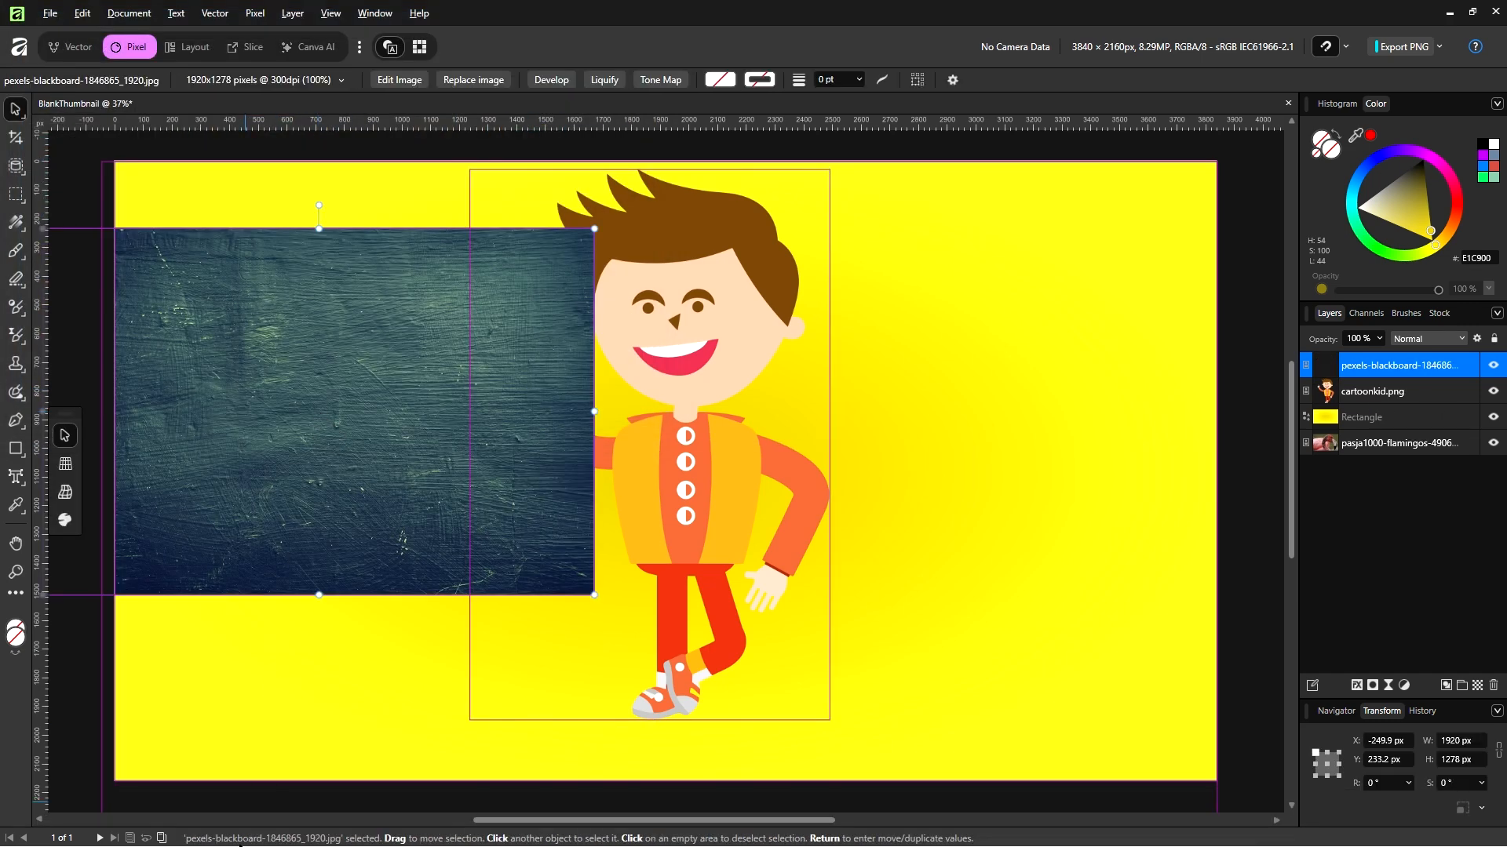
In File Explorer, move pexels-blackboard-1846865_1920.jpg into the "Pretend this is the recycle bin" folder and switch back to Affinity
{"action": "mouse_move", "coordinate": [275, 831]}
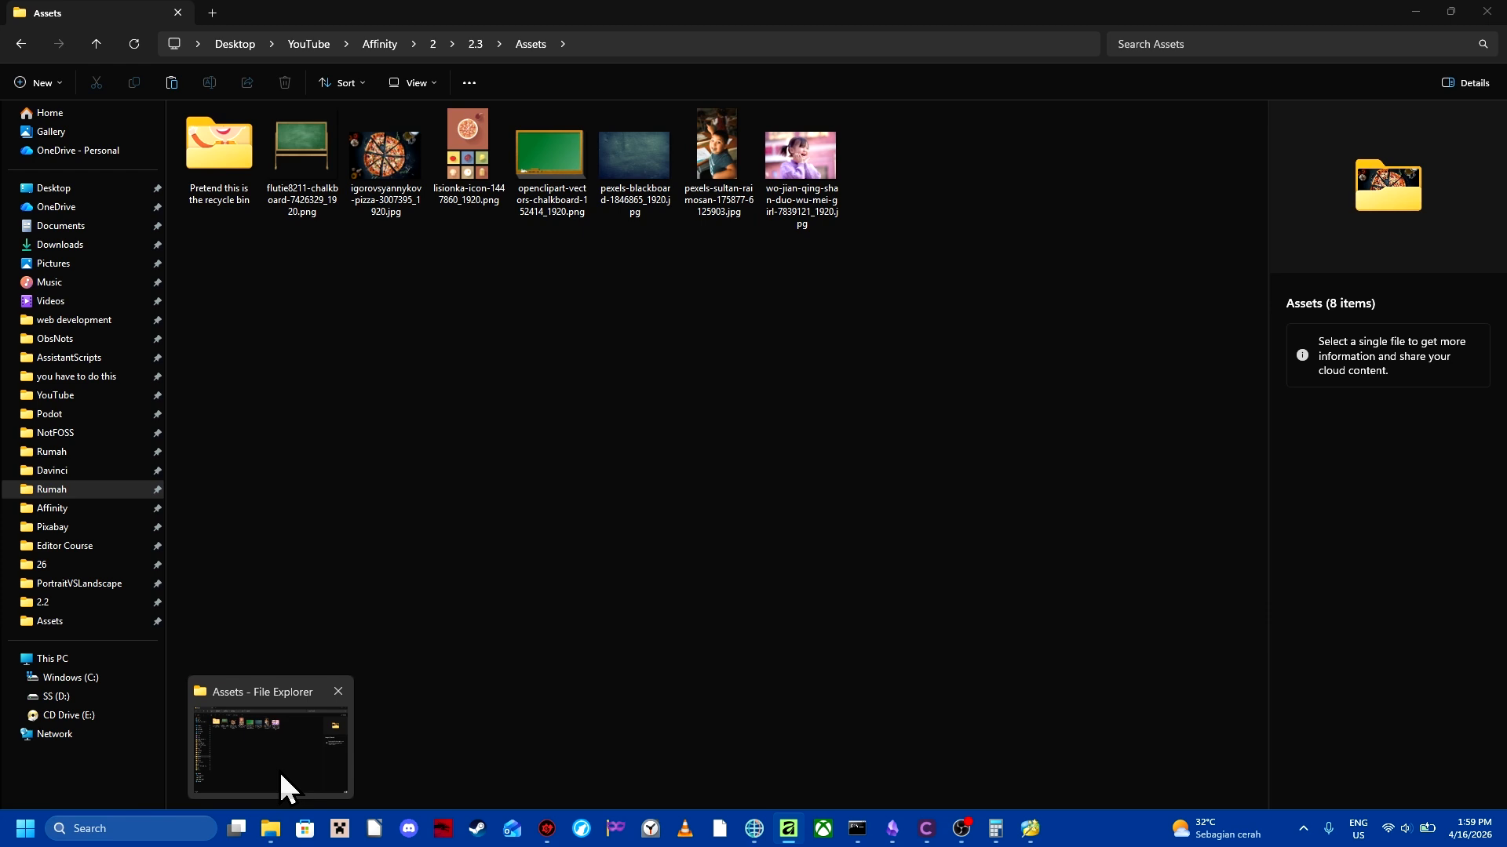
{"action": "left_click", "coordinate": [280, 771]}
{"action": "left_click", "coordinate": [636, 197]}
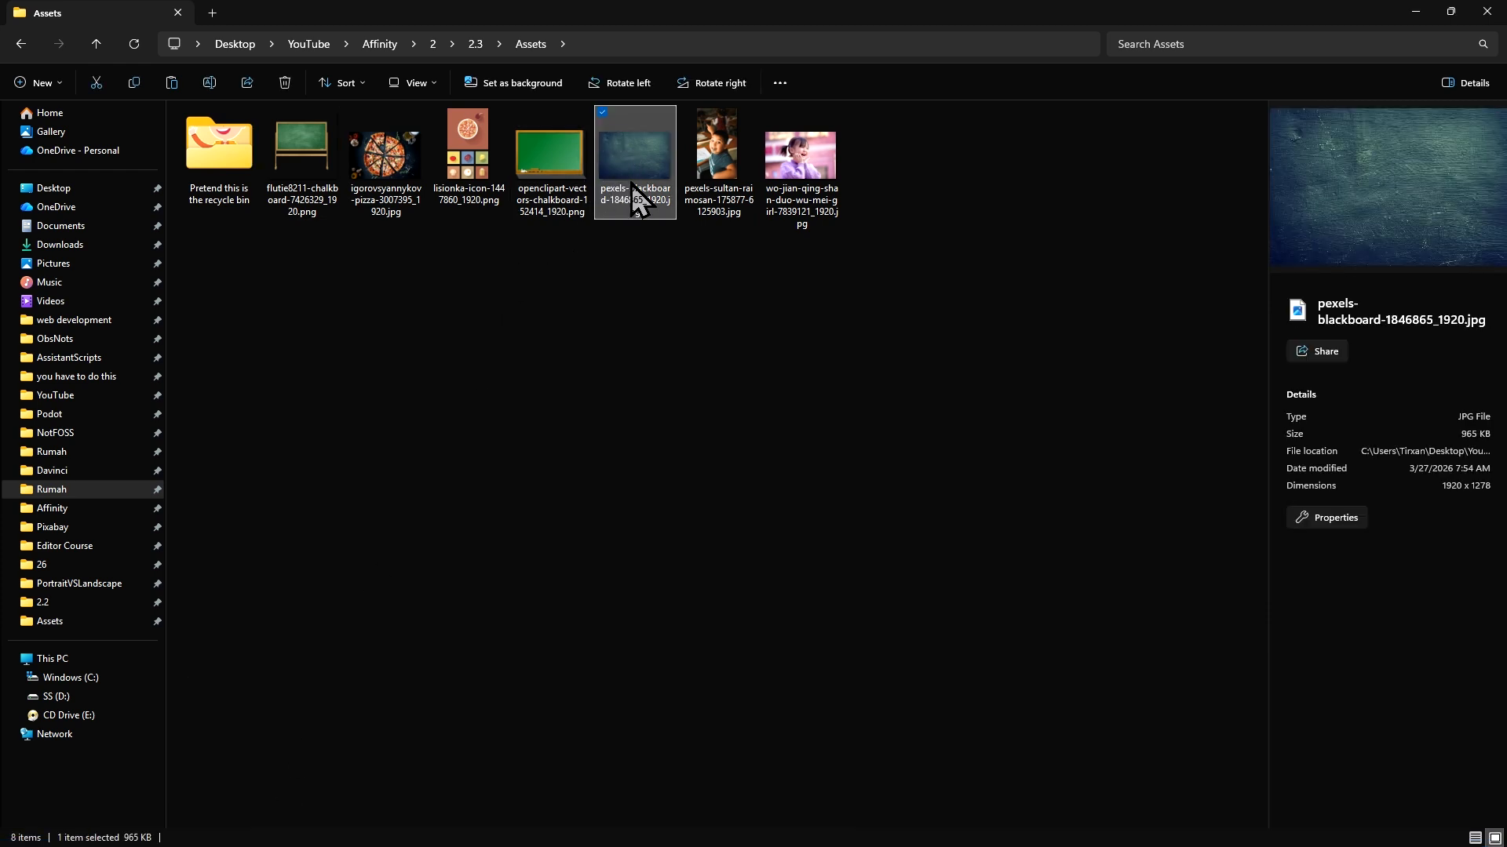
{"action": "left_click_drag", "start_coordinate": [633, 165], "coordinate": [221, 179]}
{"action": "key", "text": "alt+Tab"}
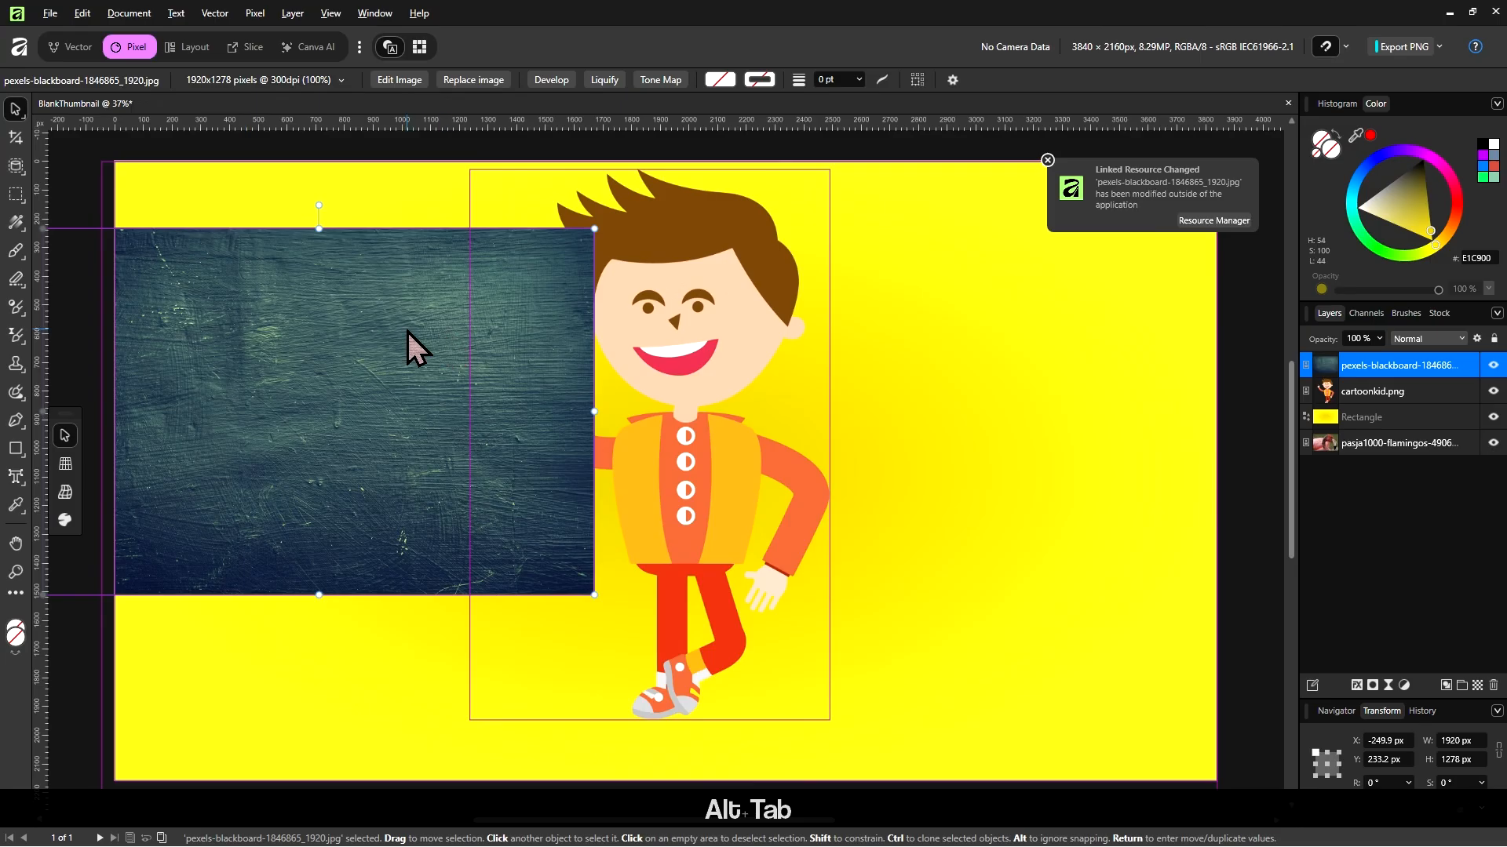
{"action": "key", "text": "ctrl+shift+alt+q"}
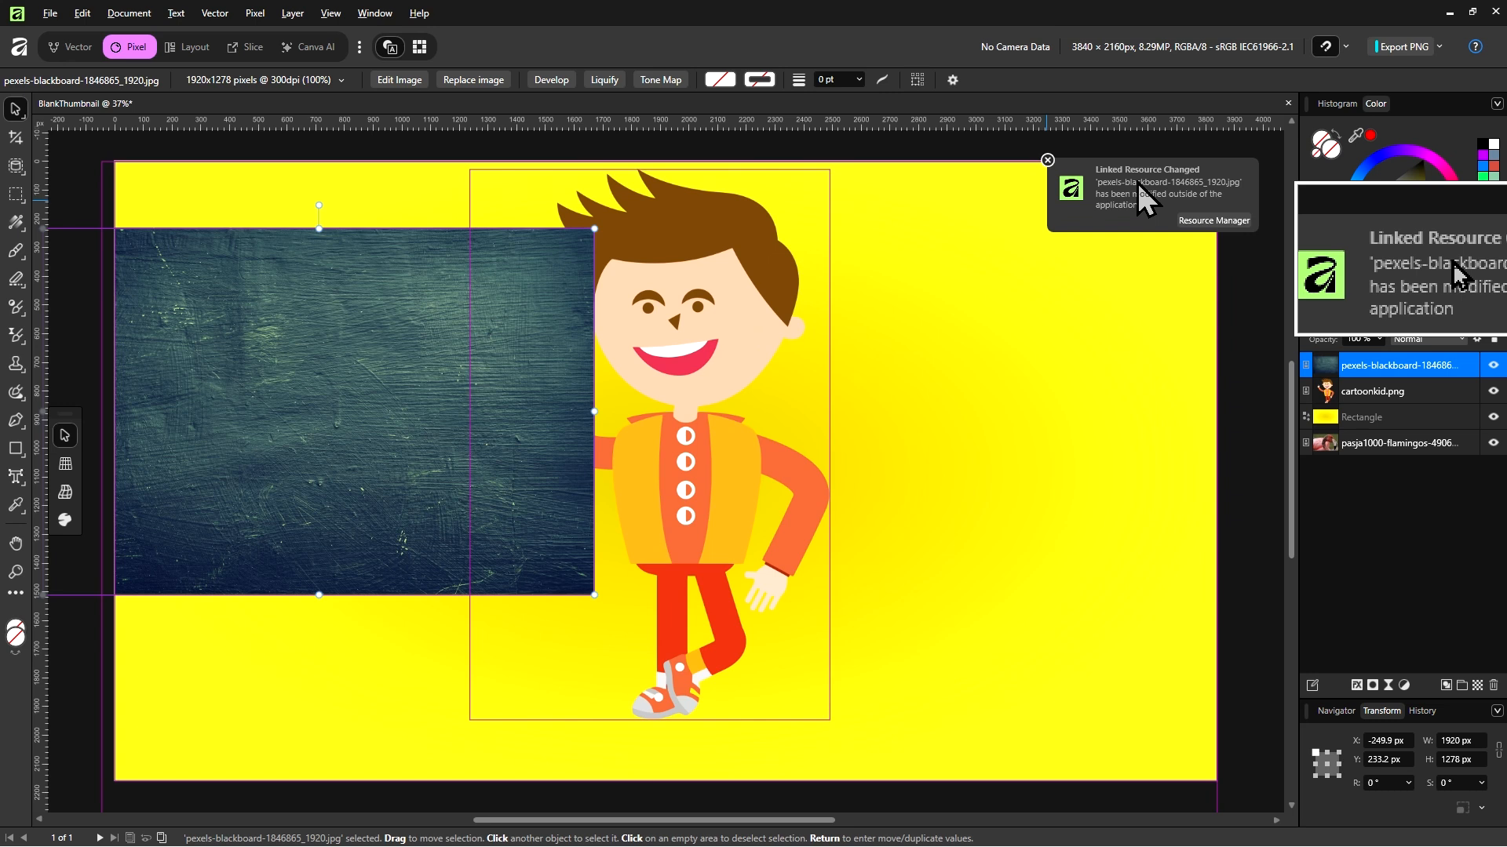
{"action": "key", "text": "ctrl+alt+s"}
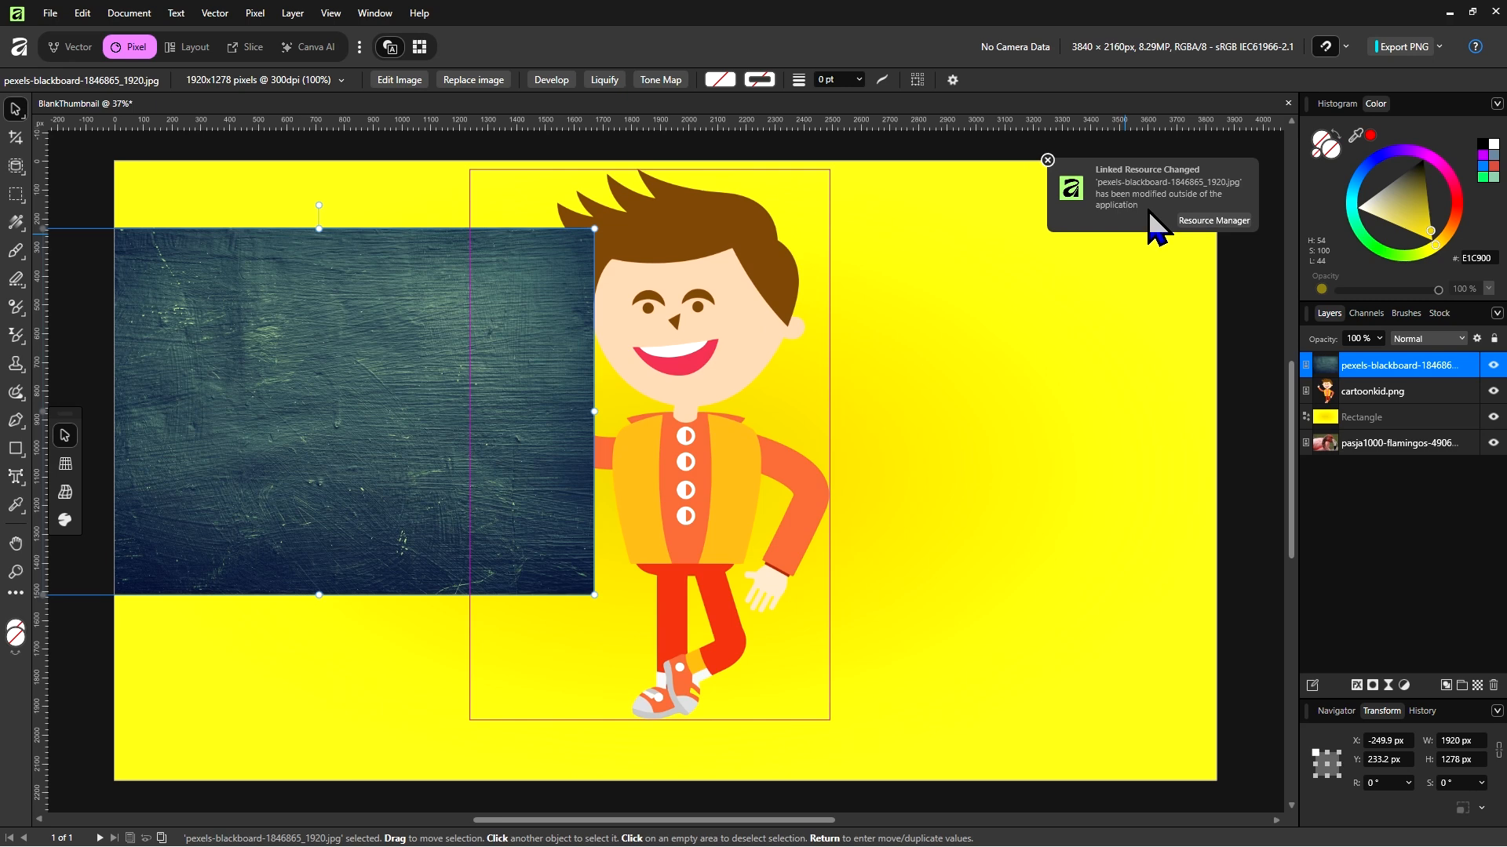
{"action": "key", "text": "ctrl+shift+alt+q"}
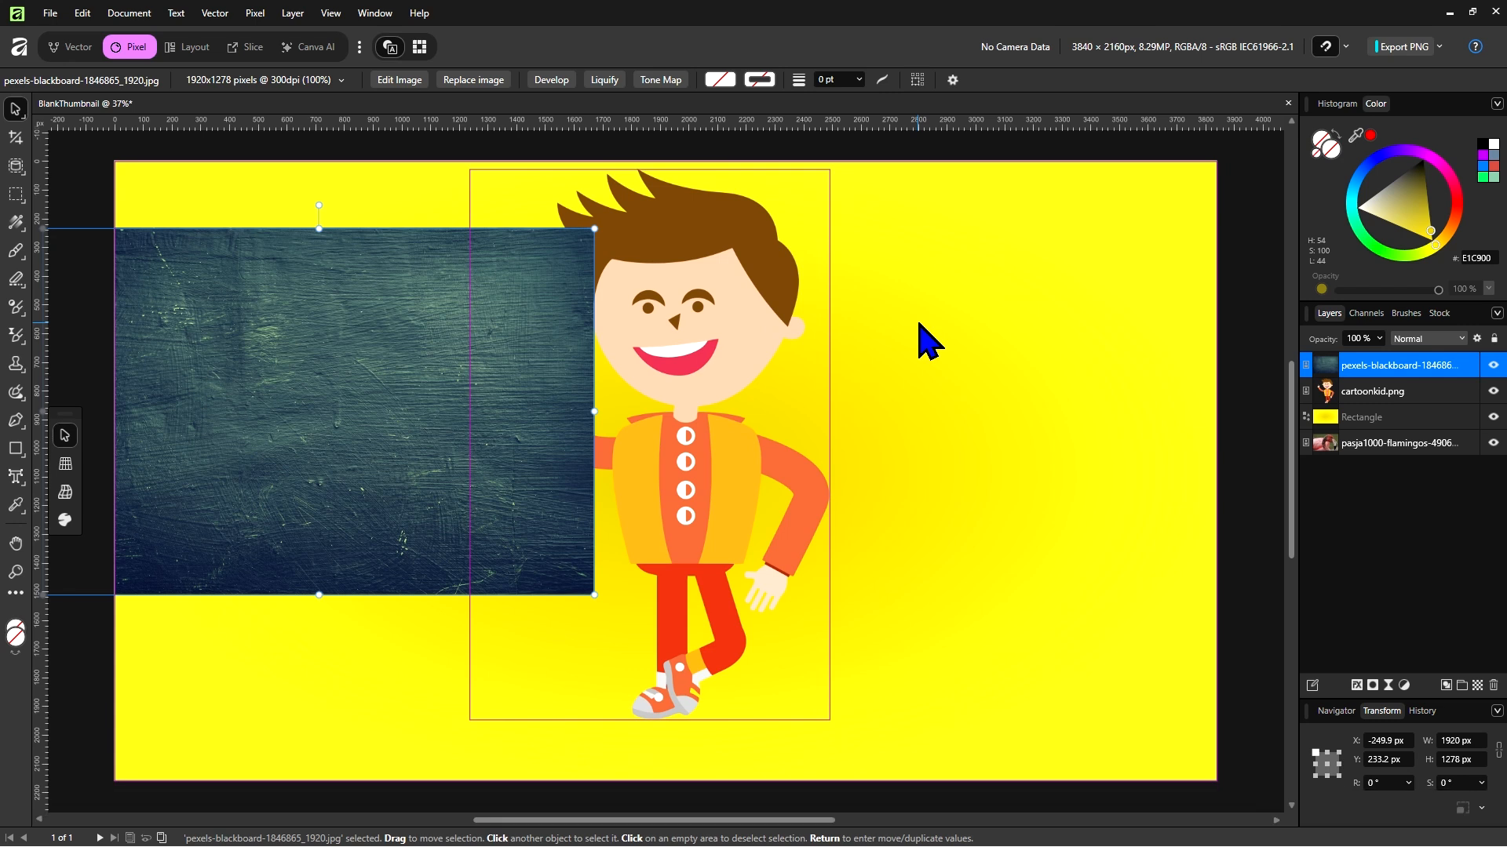
{"action": "key", "text": "ctrl+shift+alt+q"}
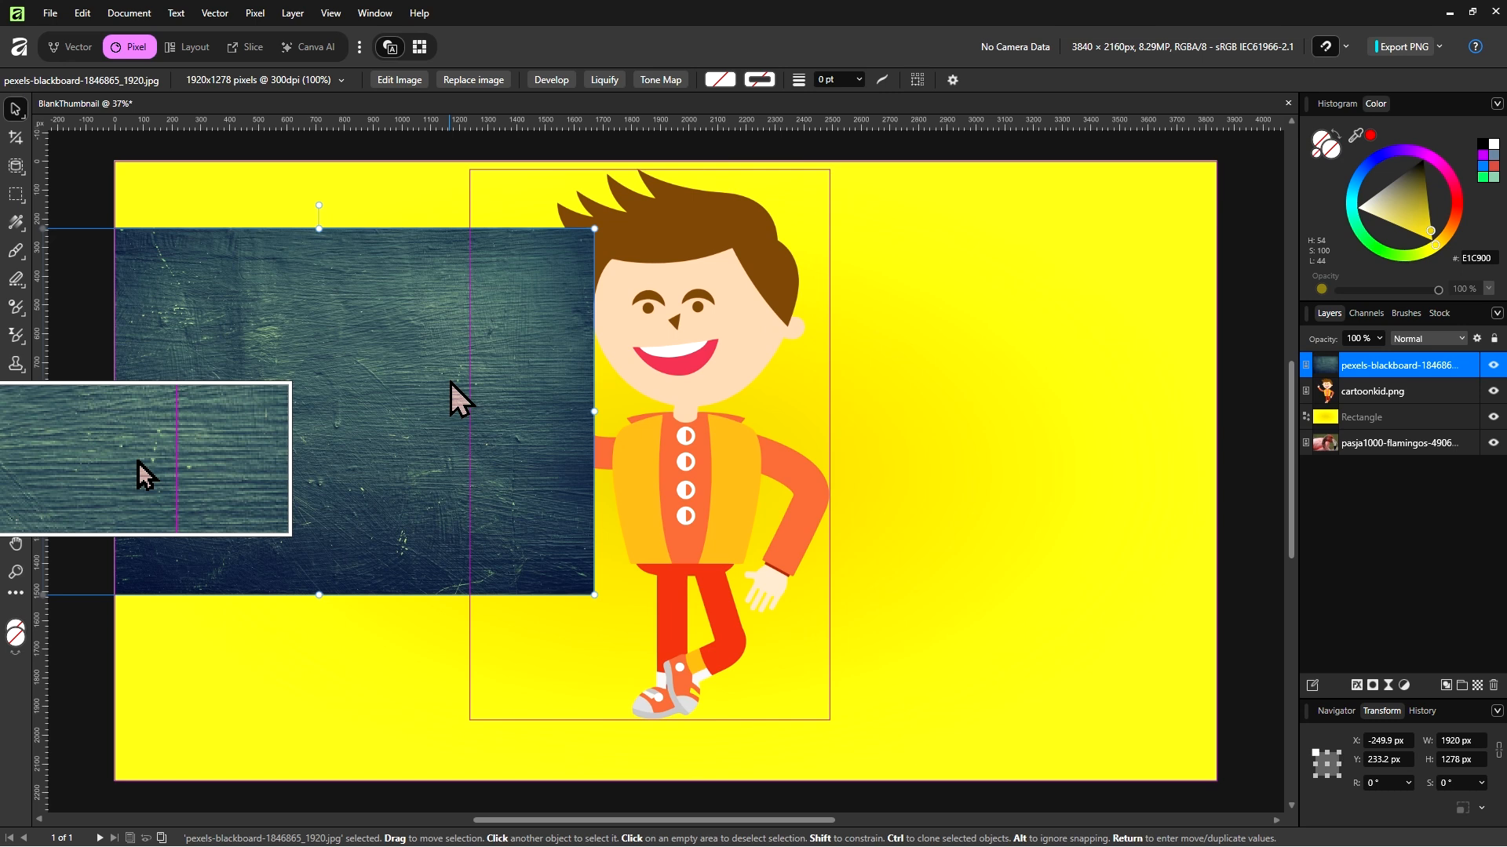
{"action": "key", "text": "ctrl+shift+alt+q"}
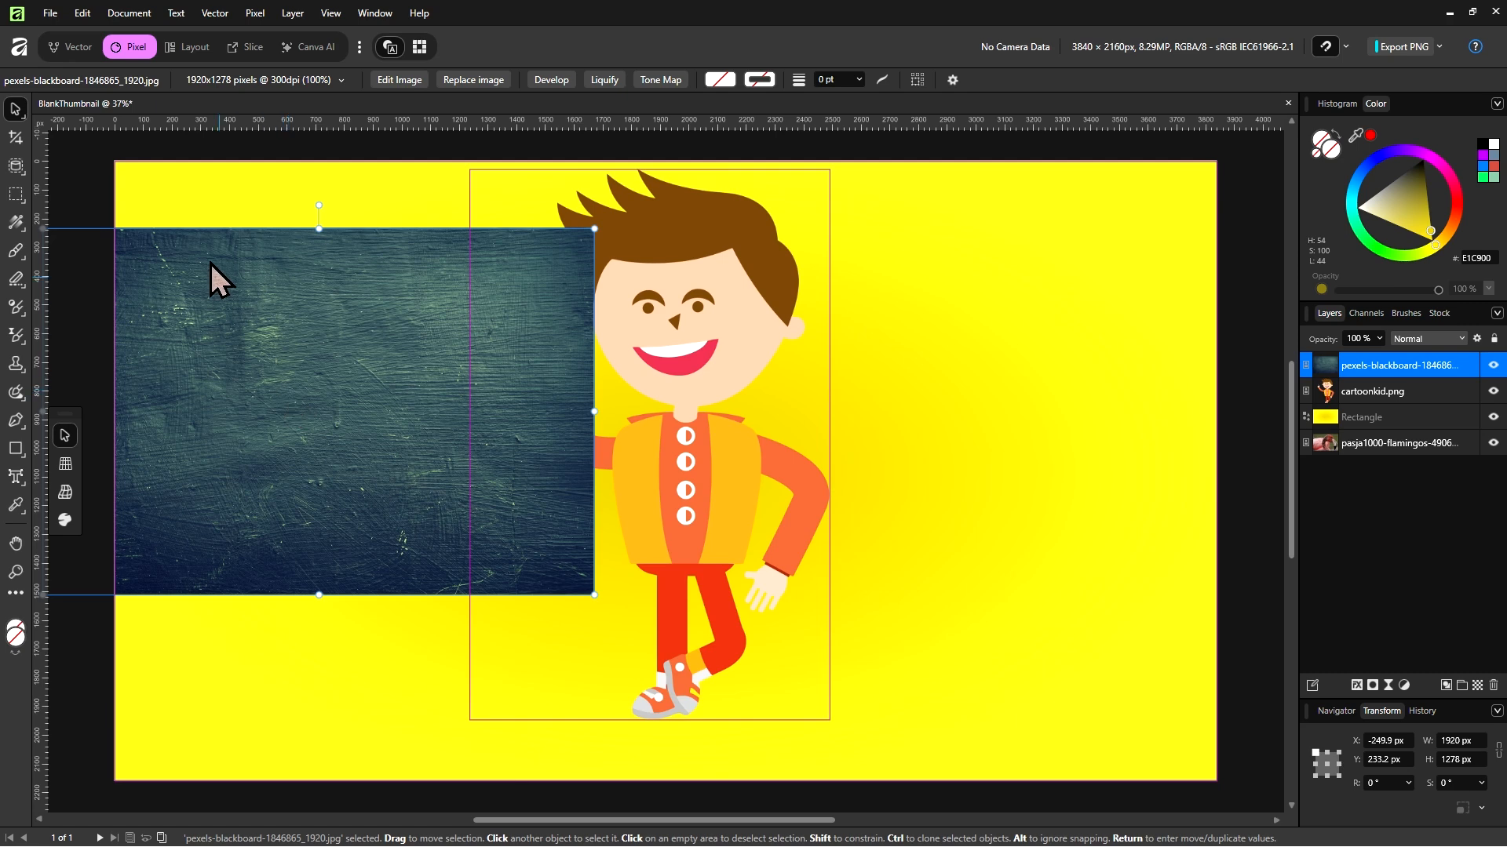
Save the BlankThumbnail document and close it
{"action": "left_click", "coordinate": [52, 14]}
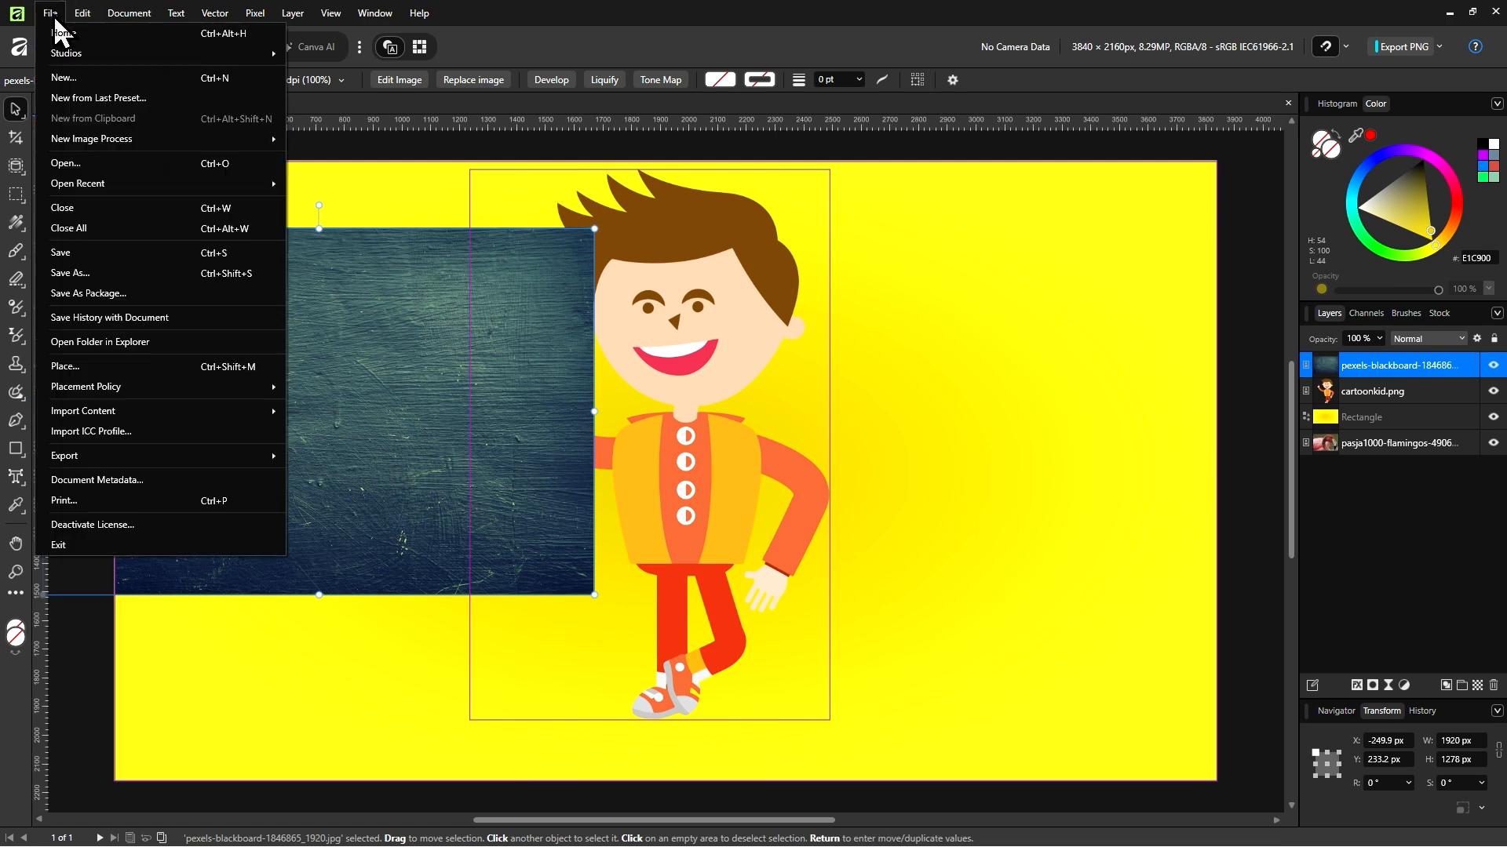
{"action": "left_click", "coordinate": [138, 259]}
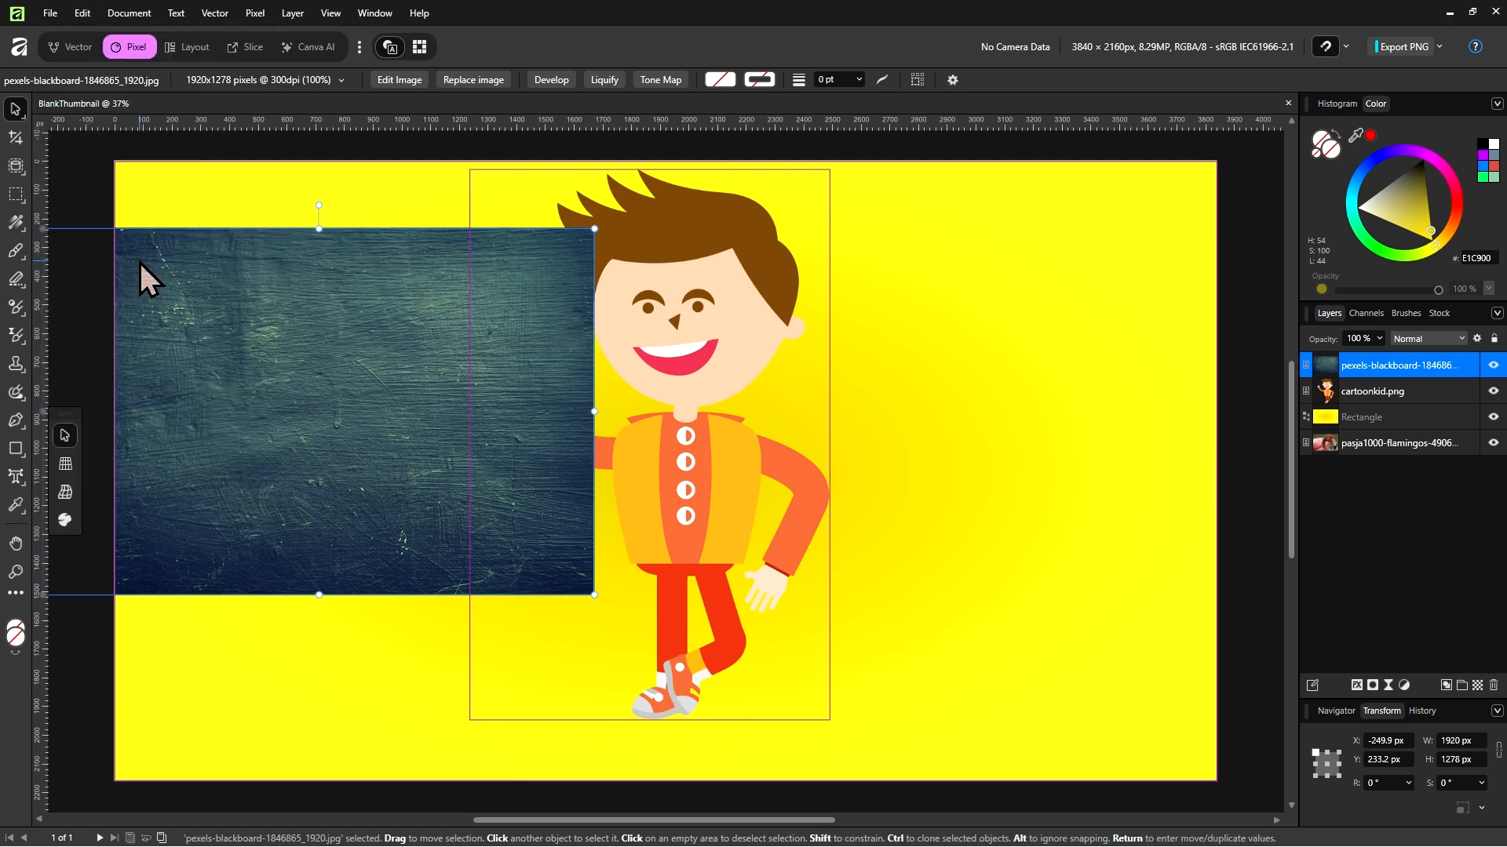
{"action": "left_click", "coordinate": [1287, 104]}
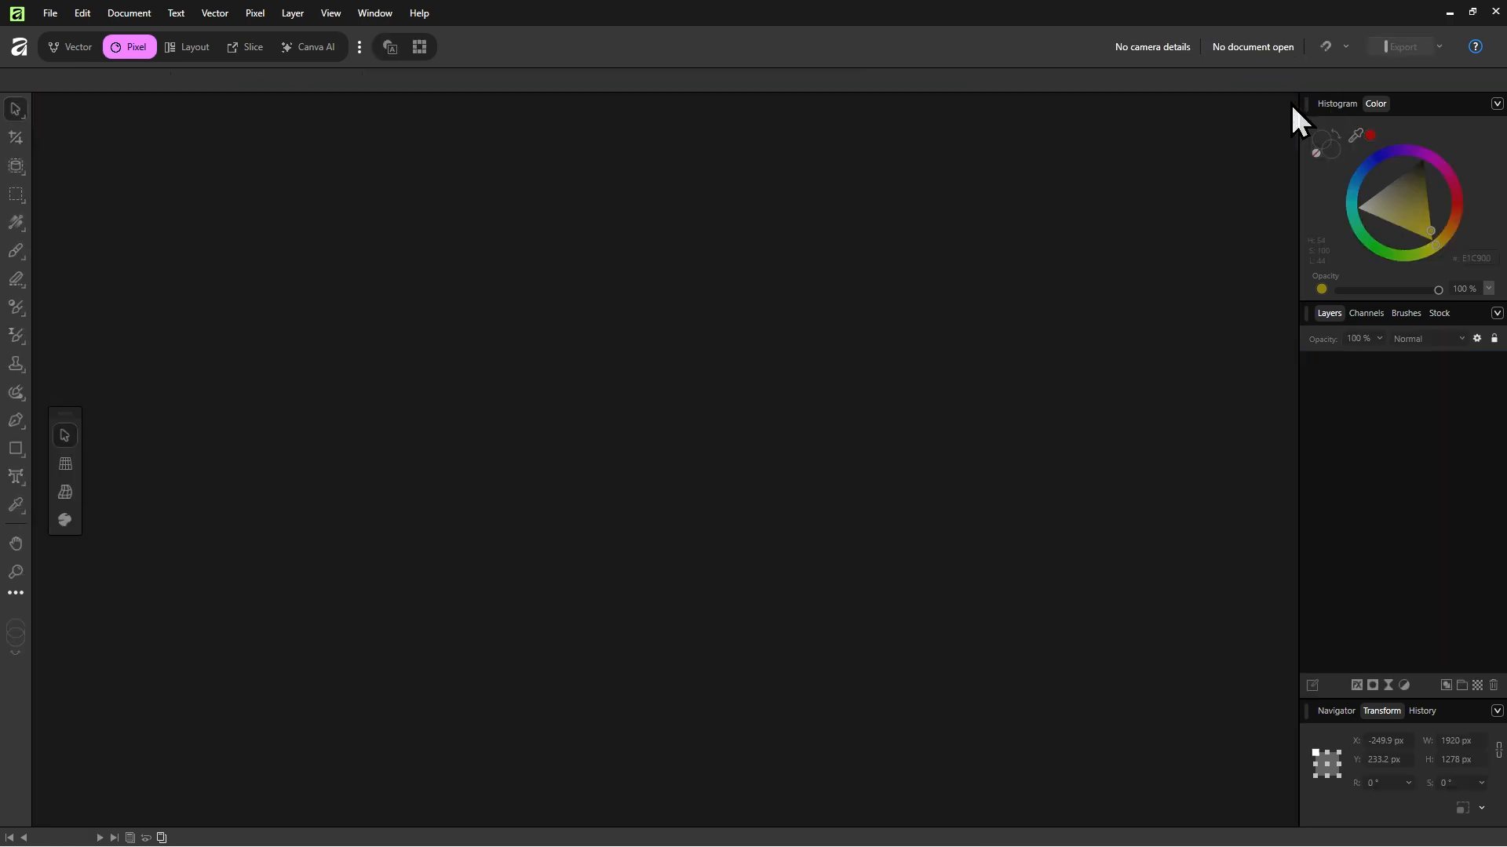
Reopen BlankThumbnail.af from the recent documents on the Home screen
{"action": "key", "text": "ctrl+shift+alt+q"}
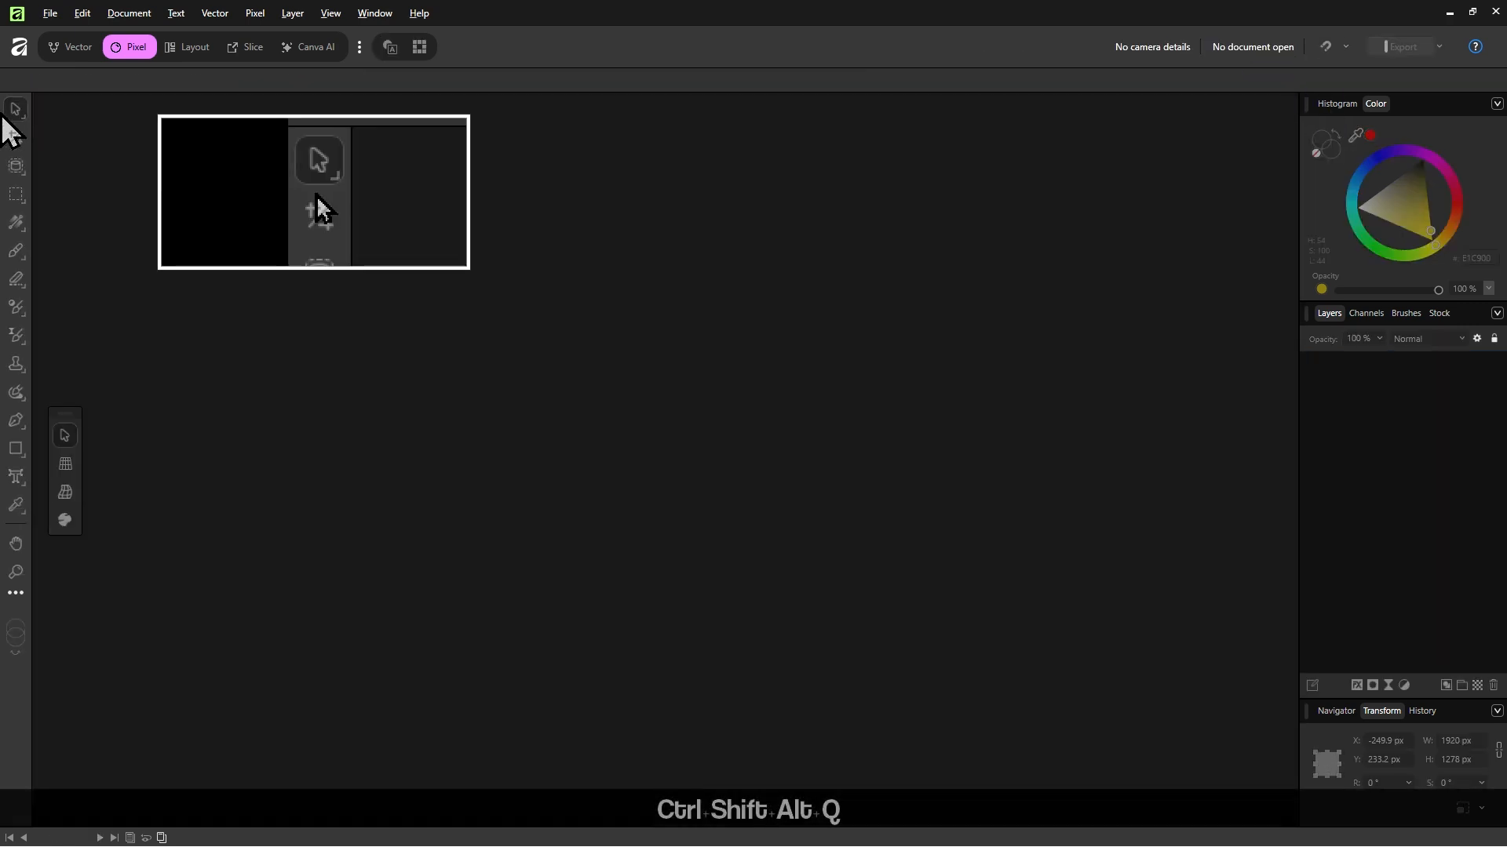
{"action": "left_click", "coordinate": [24, 49]}
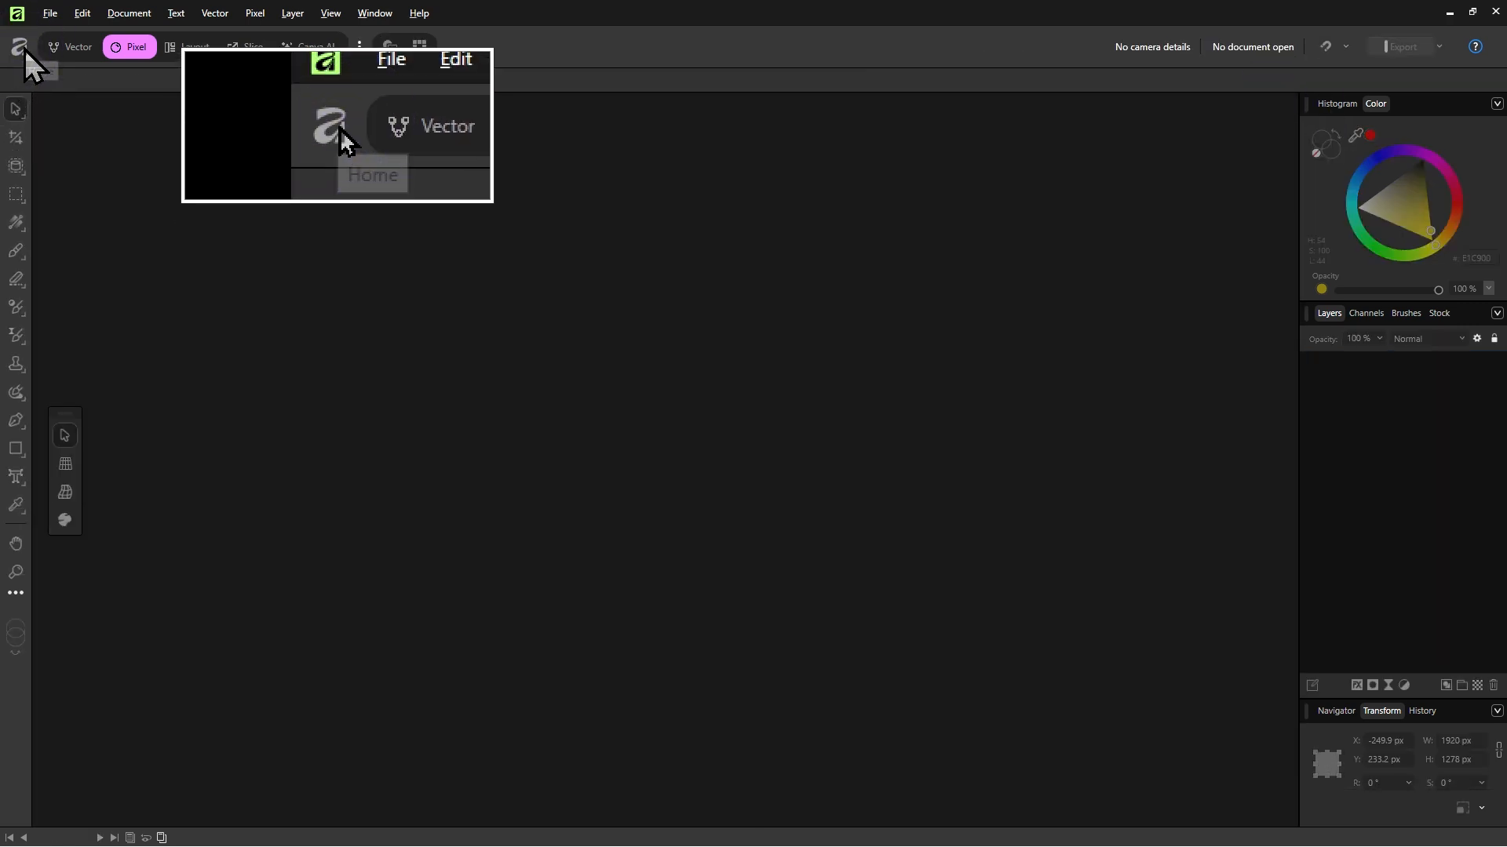
{"action": "key", "text": "ctrl+shift+alt+q"}
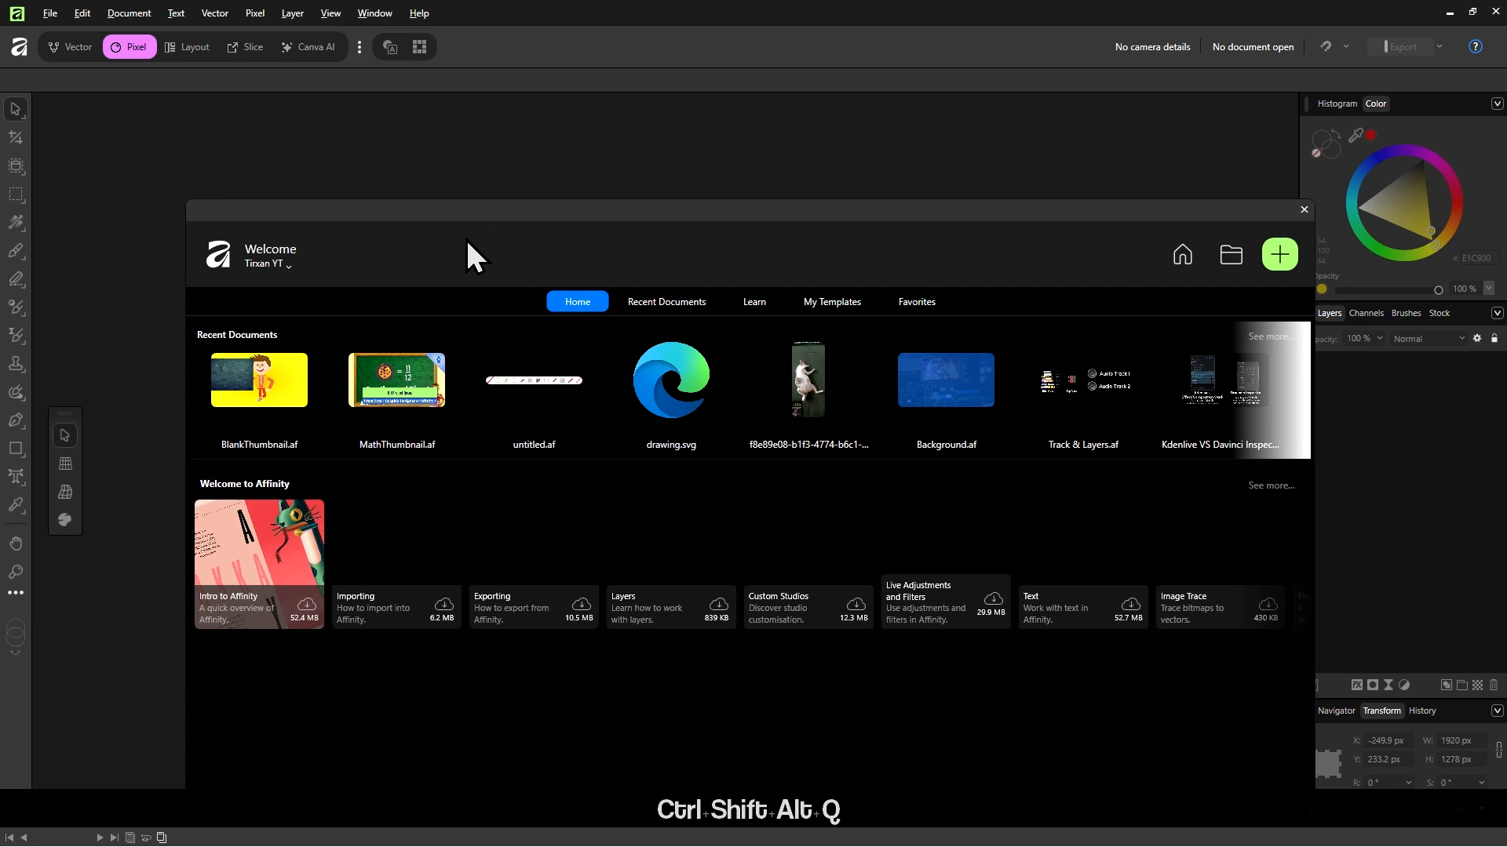
{"action": "left_click", "coordinate": [226, 376]}
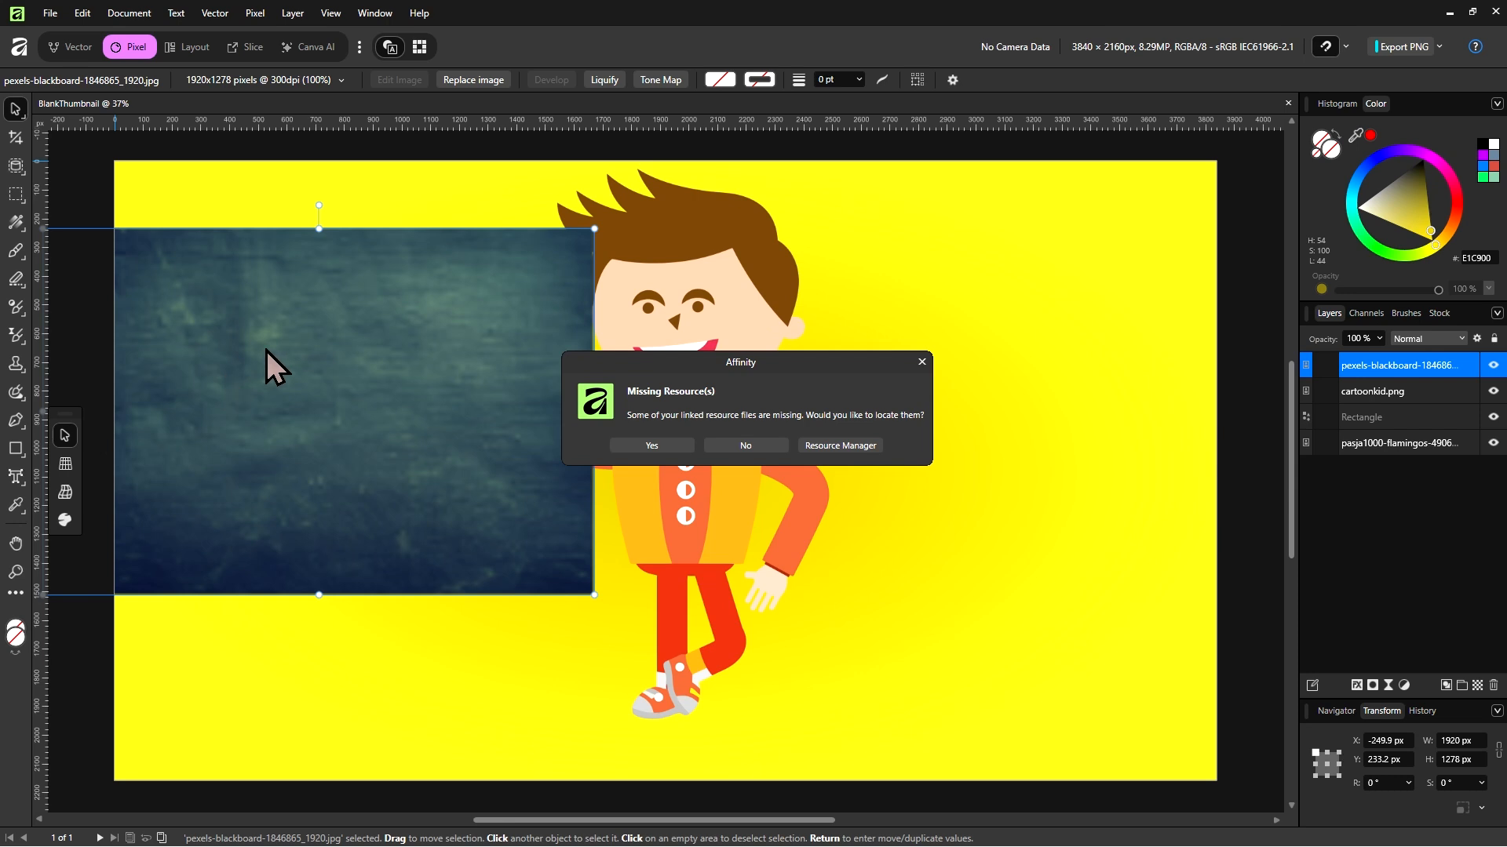
Decline to locate the missing linked resource files and dismiss the dialog
{"action": "key", "text": "ctrl+shift+alt+q"}
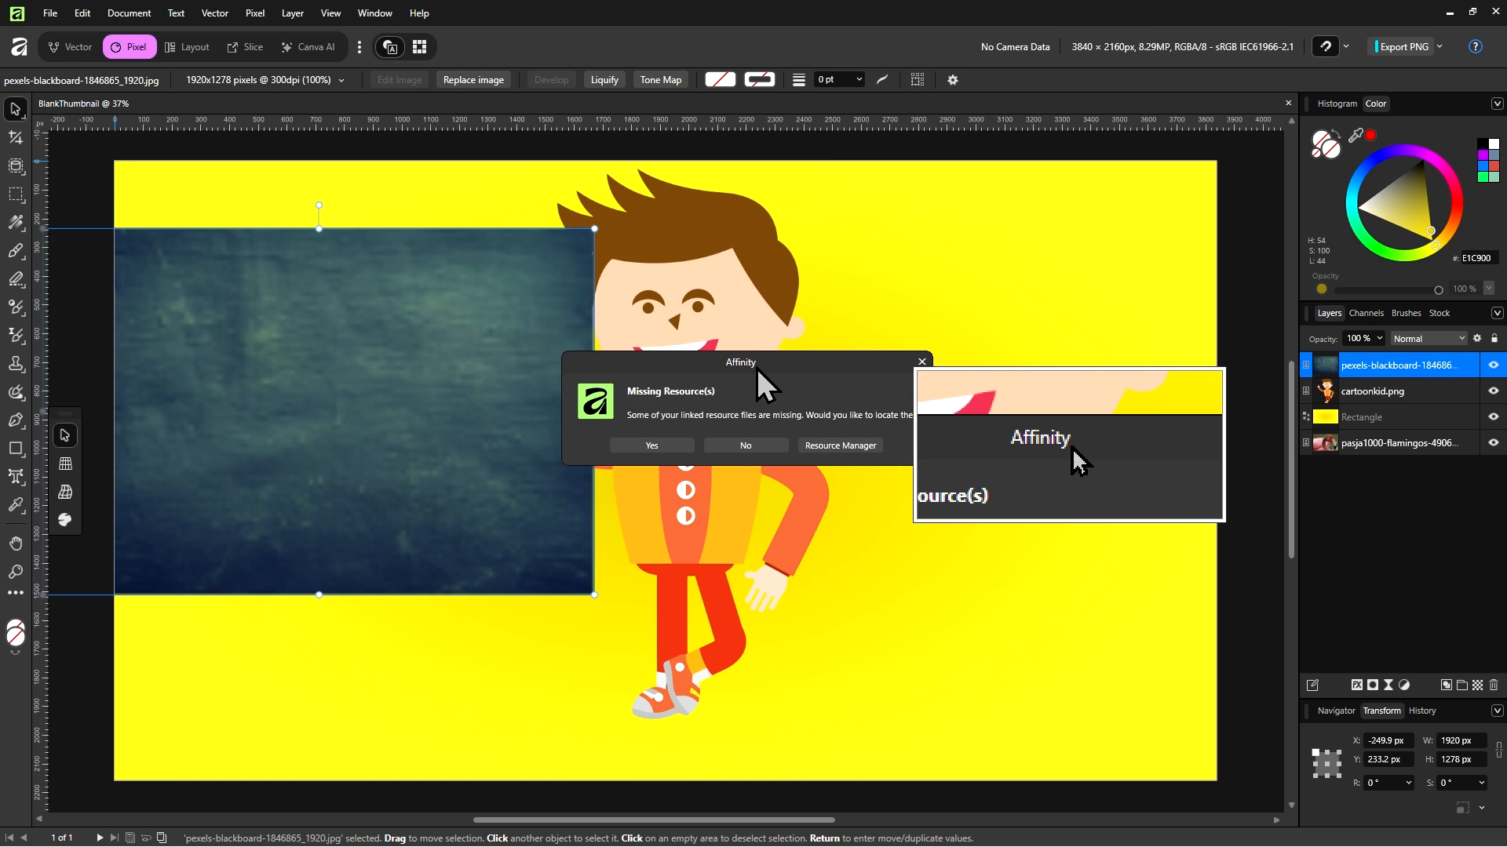
{"action": "key", "text": "ctrl+shift+alt+q"}
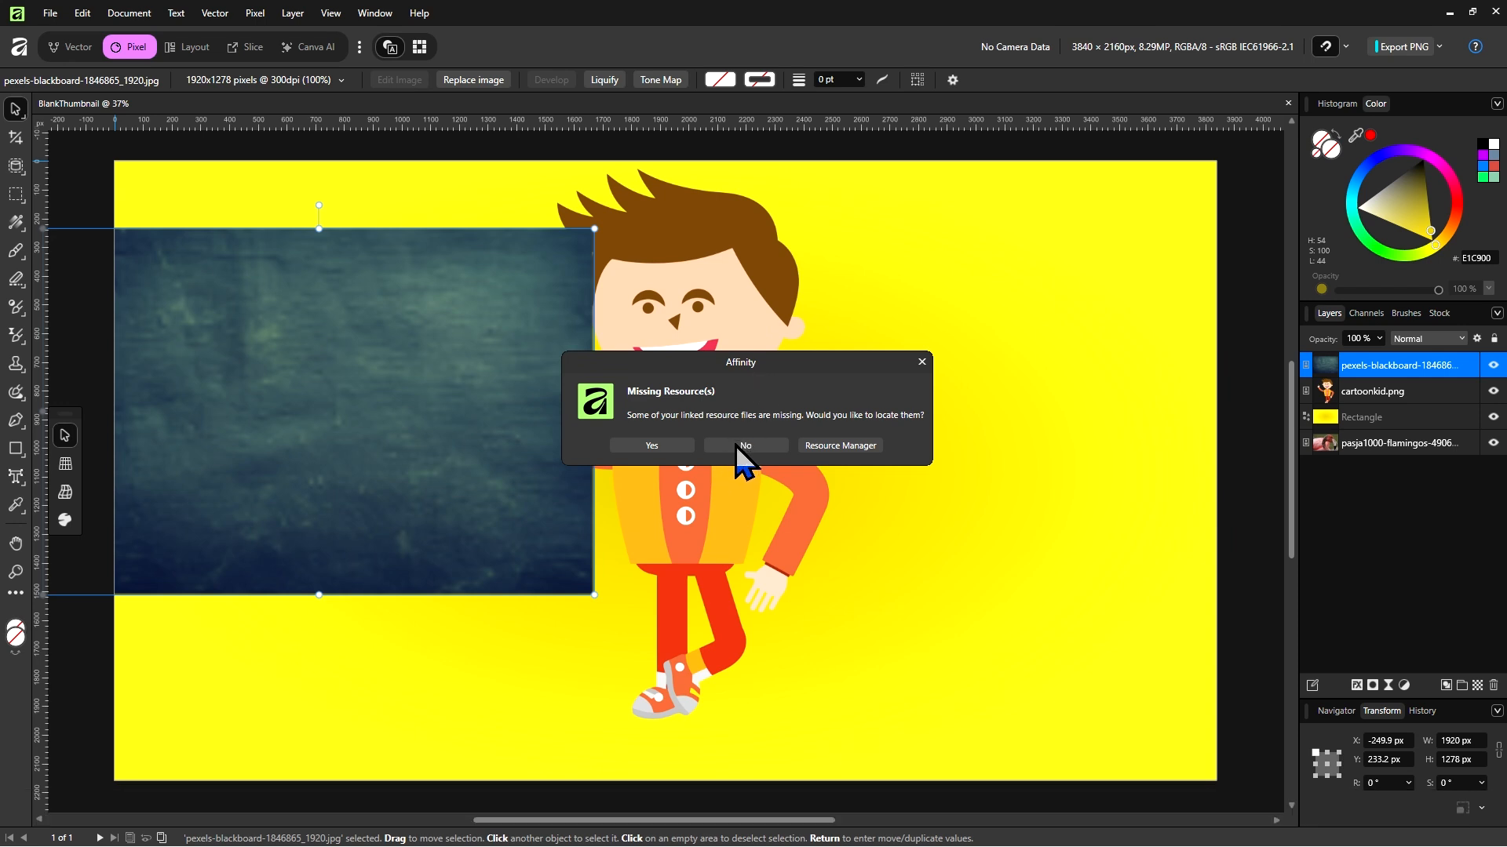
{"action": "key", "text": "ctrl+shift+alt+q"}
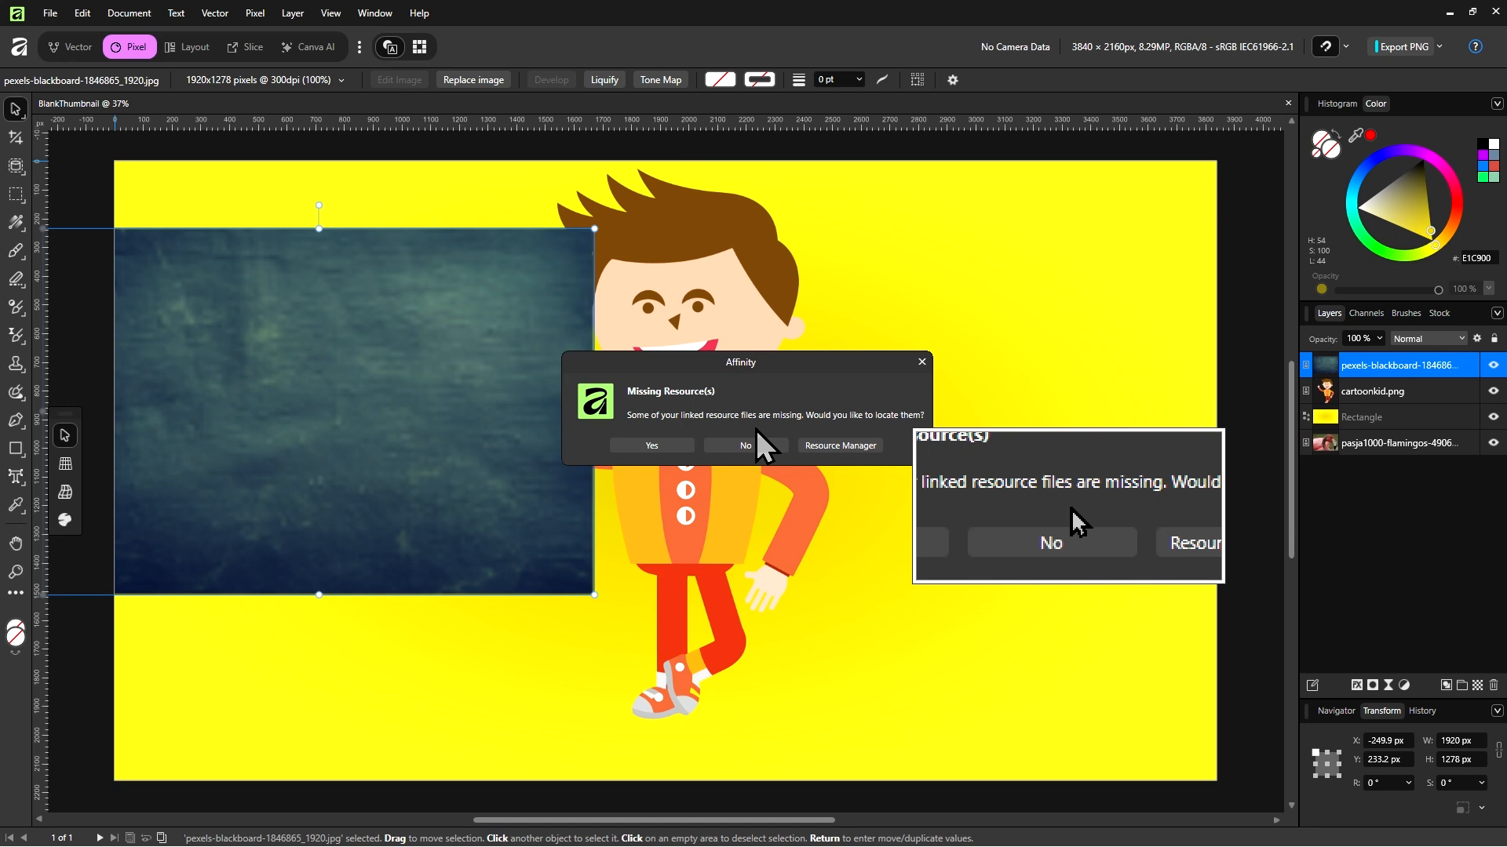
{"action": "left_click", "coordinate": [747, 441]}
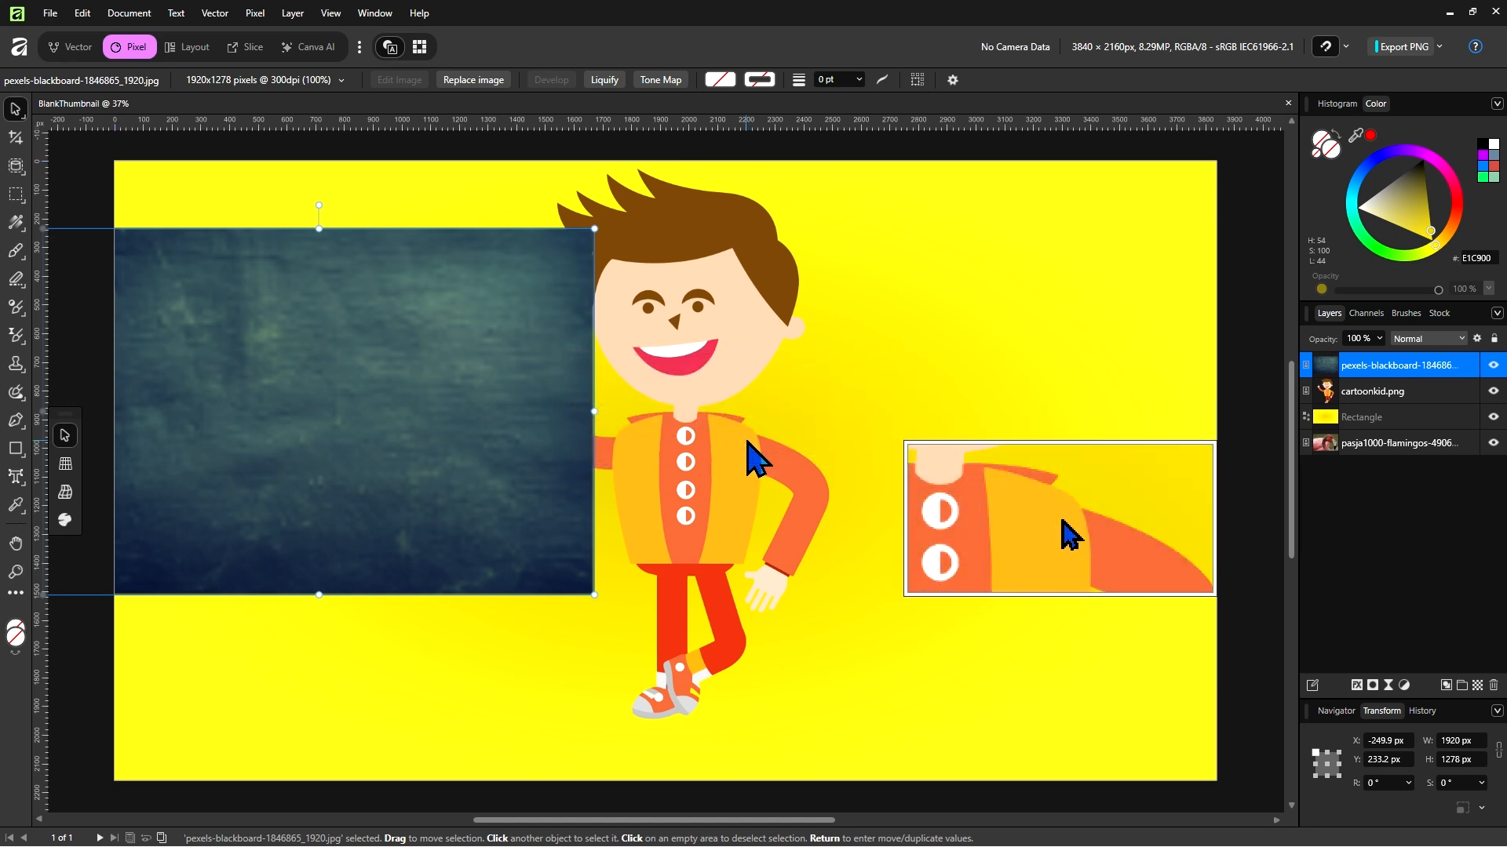
{"action": "key", "text": "ctrl+shift+alt+q"}
Move the blackboard image to the canvas origin and enlarge it proportionally to about 4478 × 2981 px so it covers the canvas
{"action": "left_click_drag", "start_coordinate": [318, 402], "coordinate": [396, 339]}
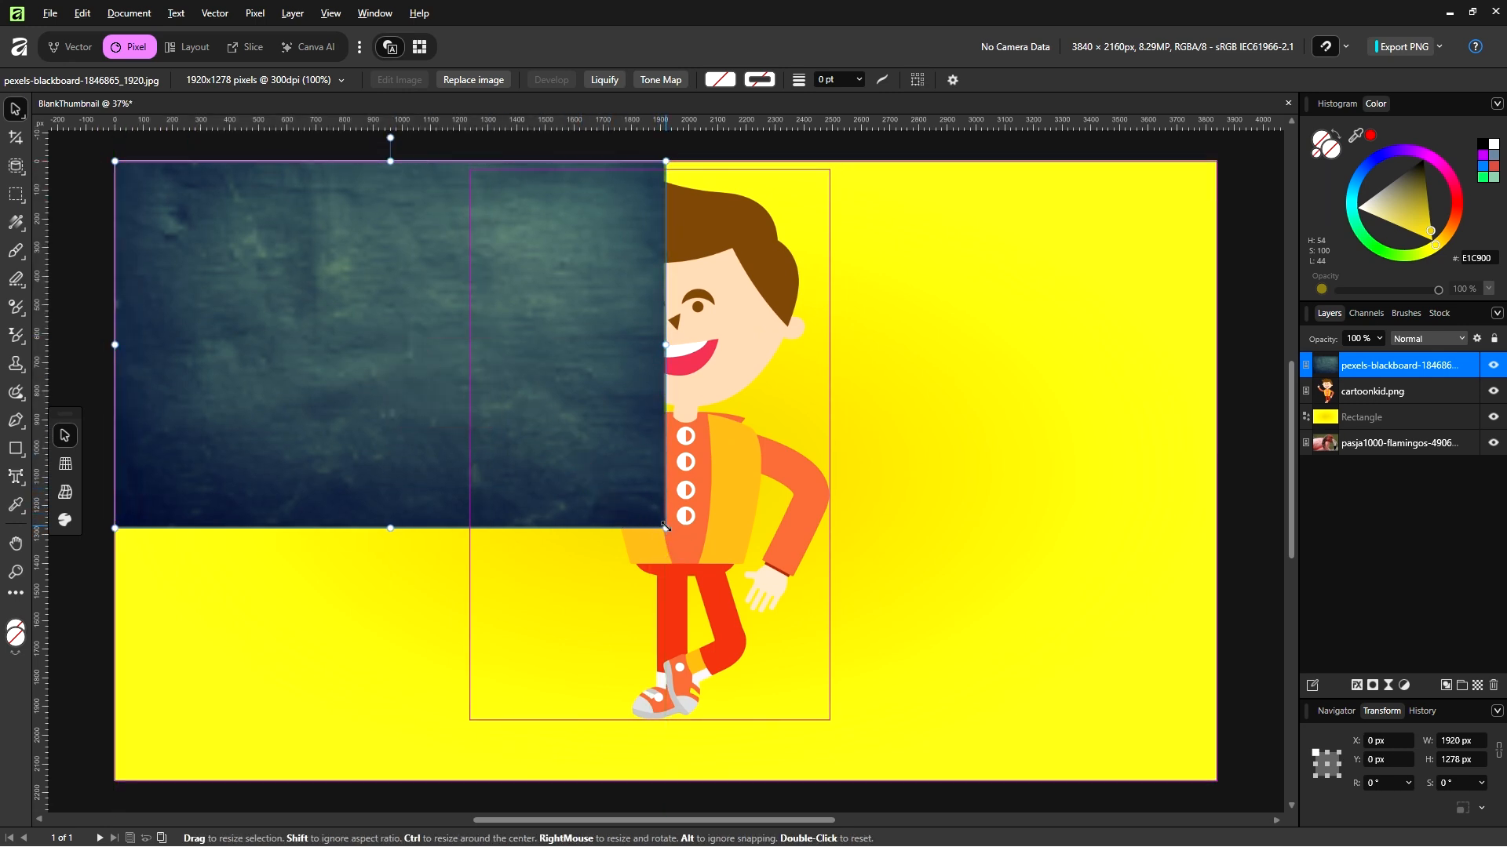
{"action": "left_click_drag", "start_coordinate": [666, 527], "coordinate": [1397, 846]}
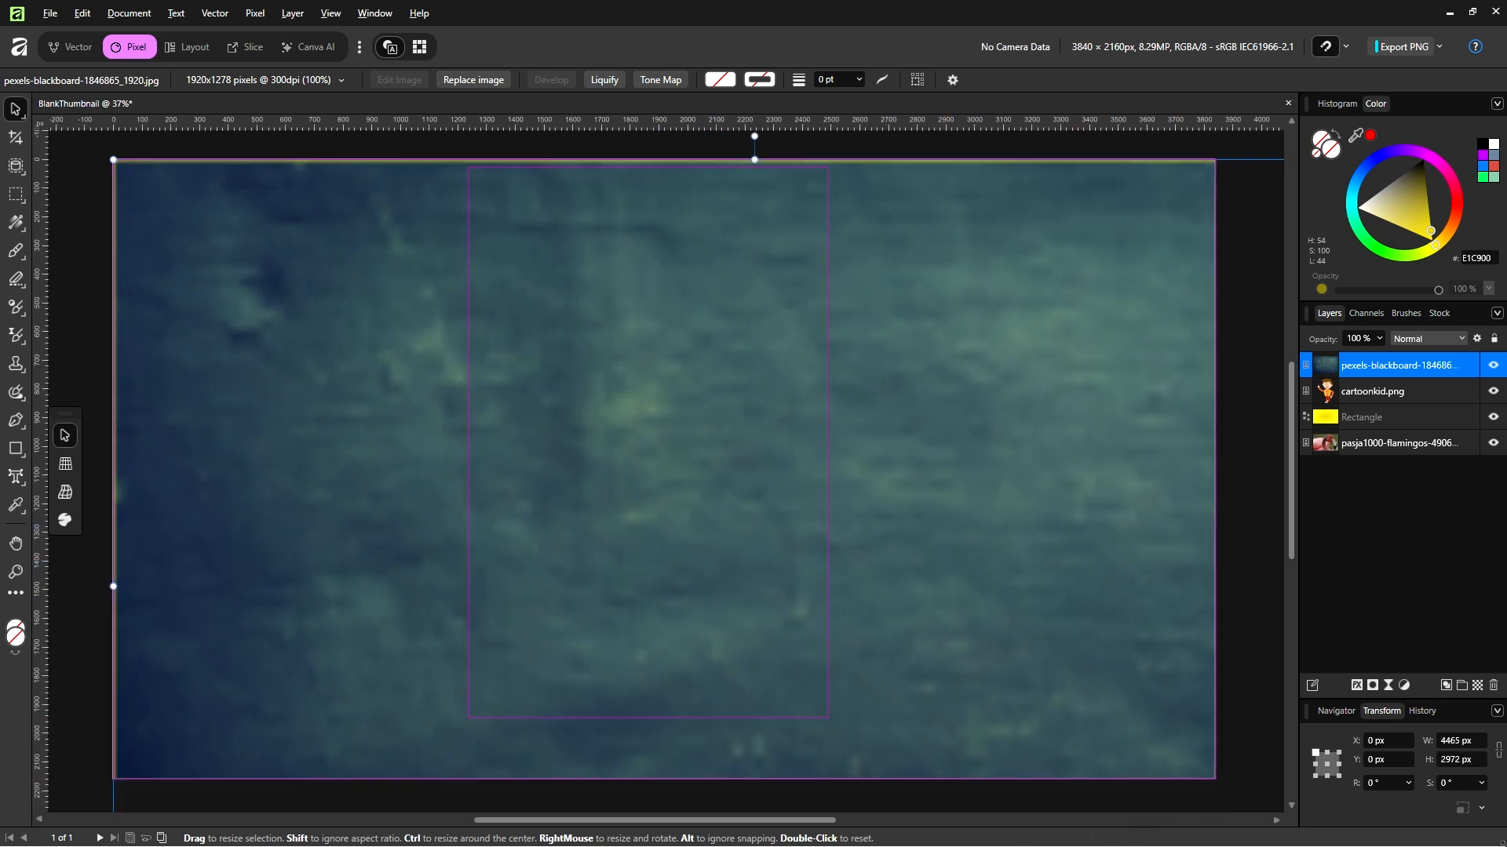
{"action": "mouse_move", "coordinate": [709, 426]}
{"action": "left_mouse_down"}
{"action": "mouse_move", "coordinate": [817, 420]}
{"action": "mouse_move", "coordinate": [695, 425]}
{"action": "left_mouse_up"}
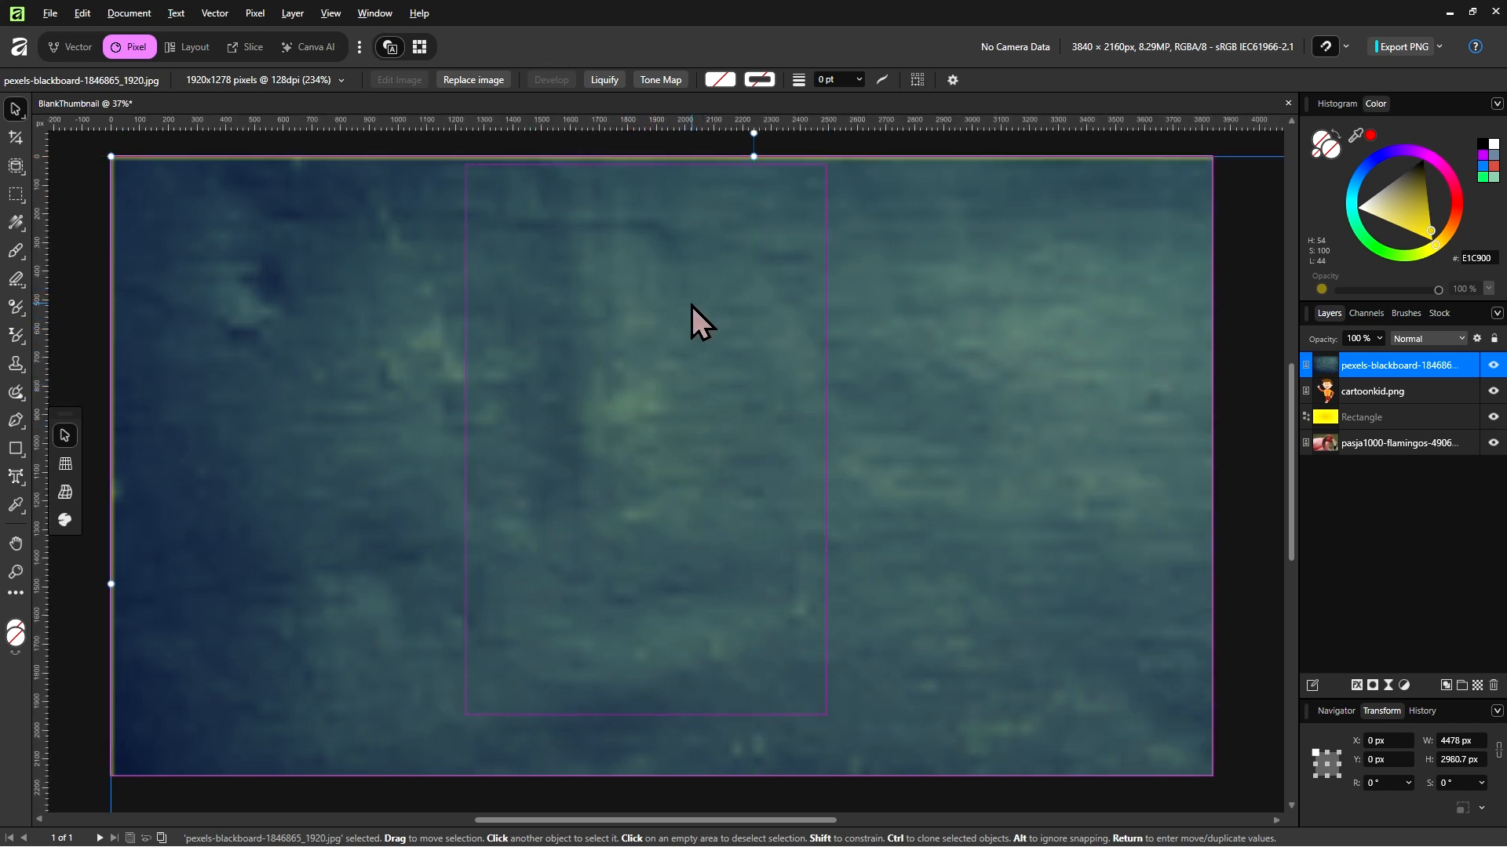
Shrink the blackboard image proportionally to about 1875 × 1248 px and place it mid-canvas, at about X 926.5 px, Y 363 px
{"action": "left_click_drag", "start_coordinate": [998, 444], "coordinate": [802, 424]}
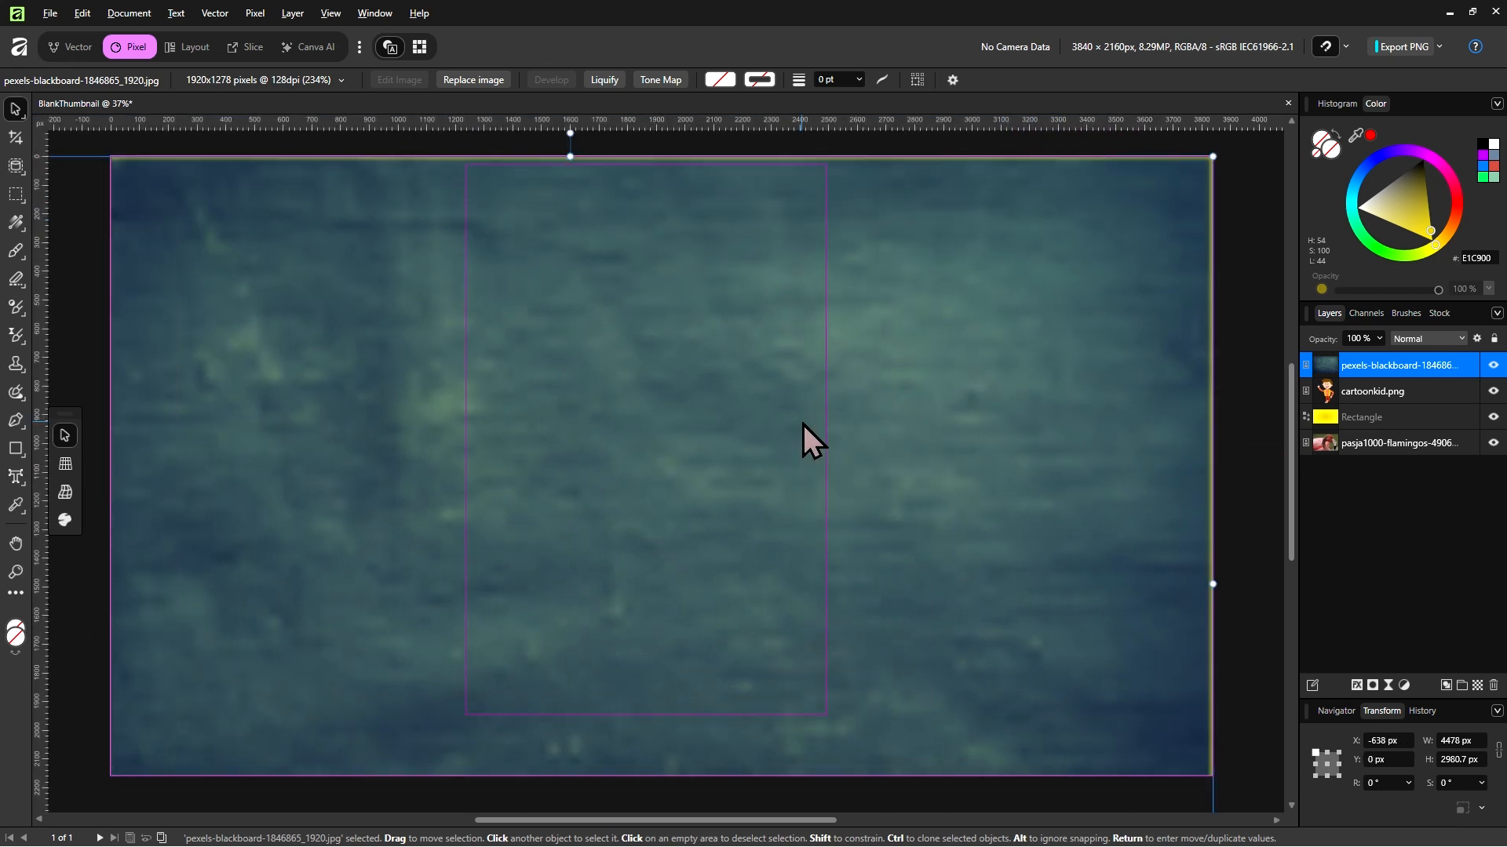
{"action": "key", "text": "ctrl"}
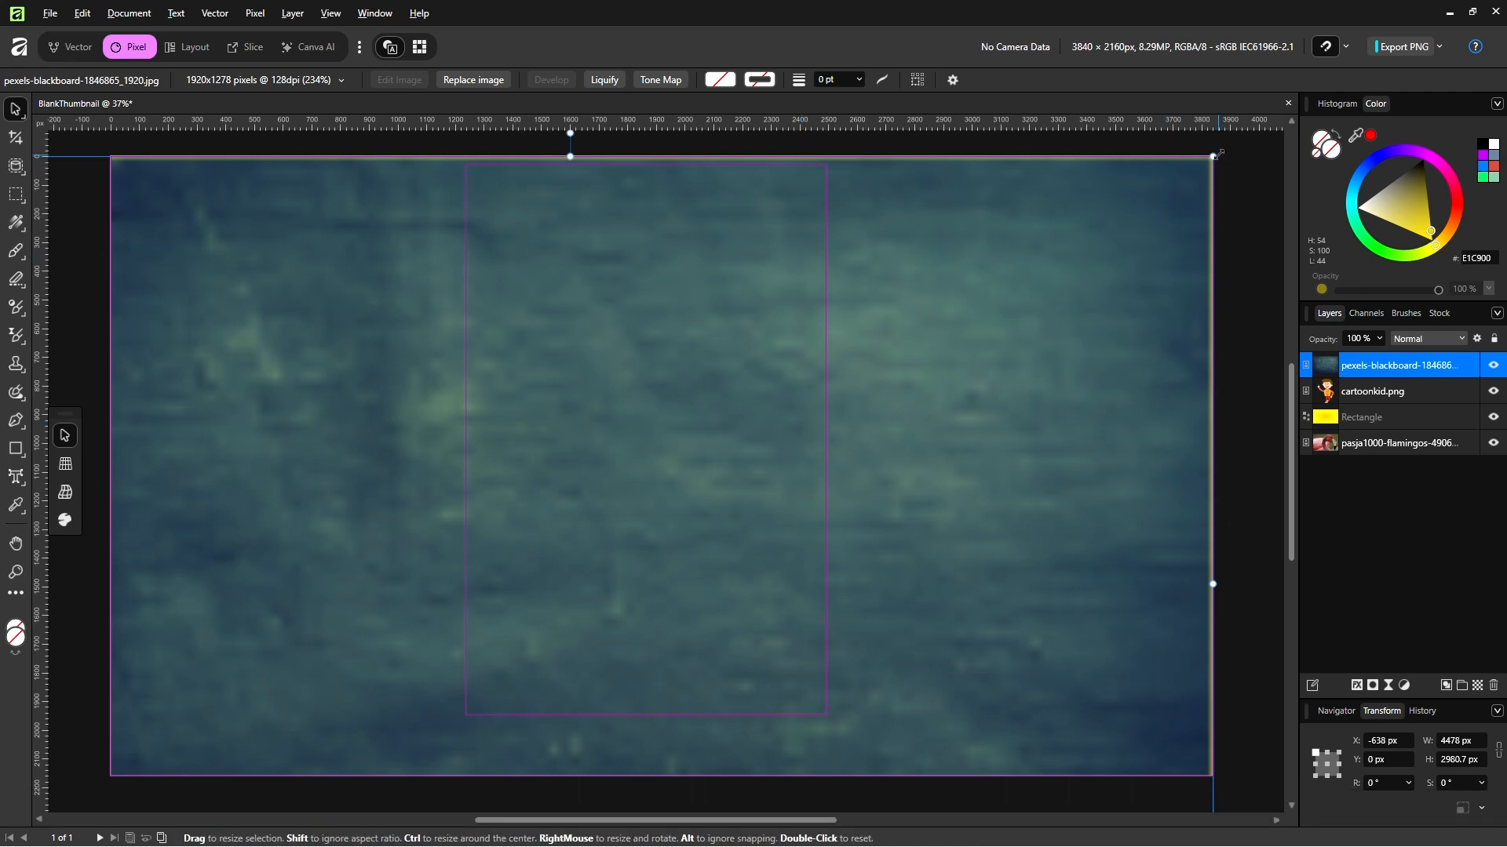
{"action": "left_click_drag", "start_coordinate": [1213, 157], "coordinate": [460, 634]}
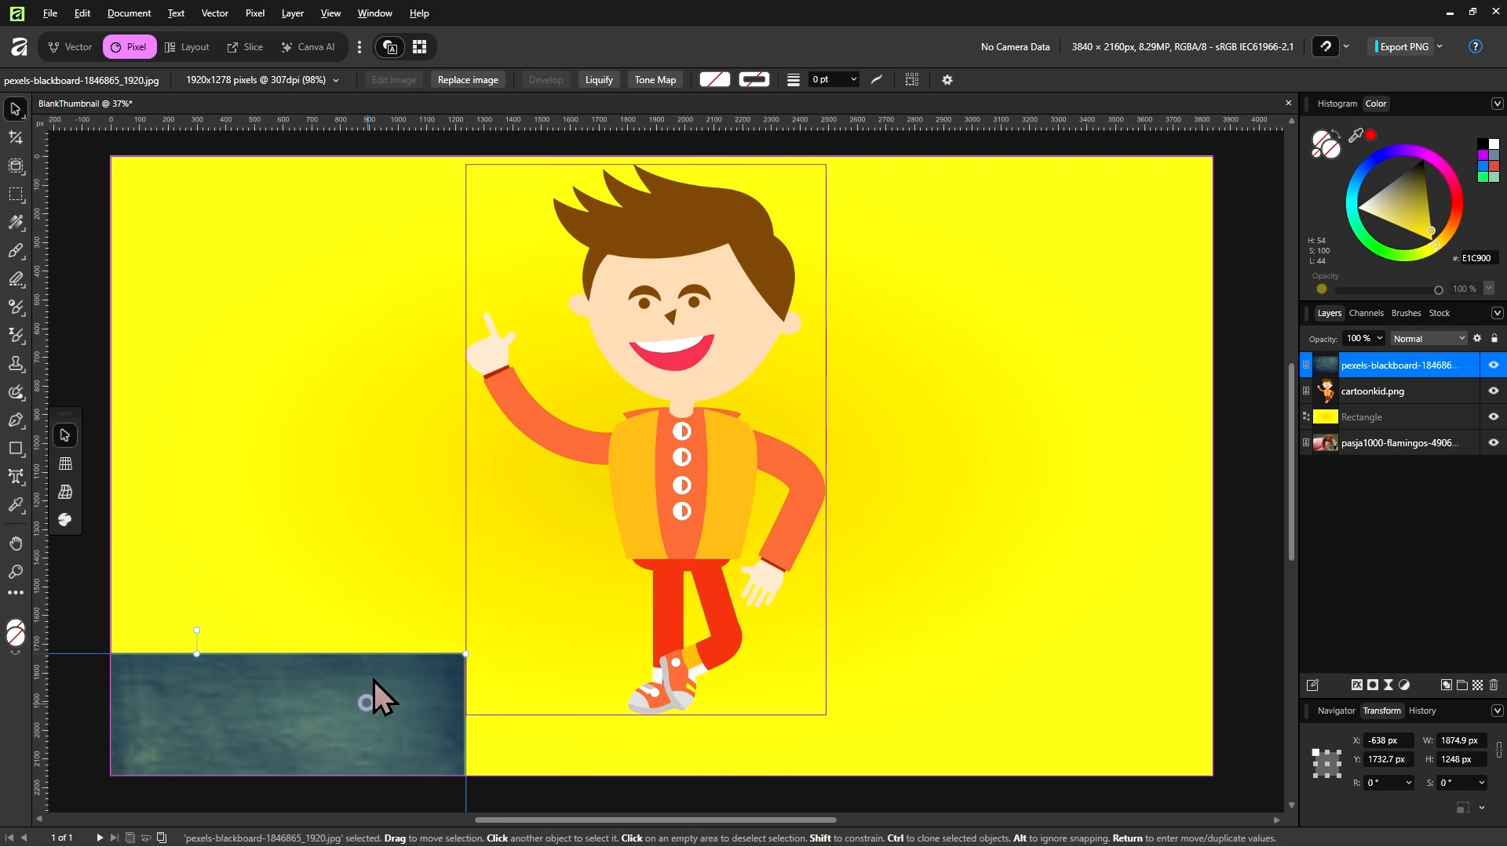
{"action": "left_click_drag", "start_coordinate": [377, 696], "coordinate": [550, 329]}
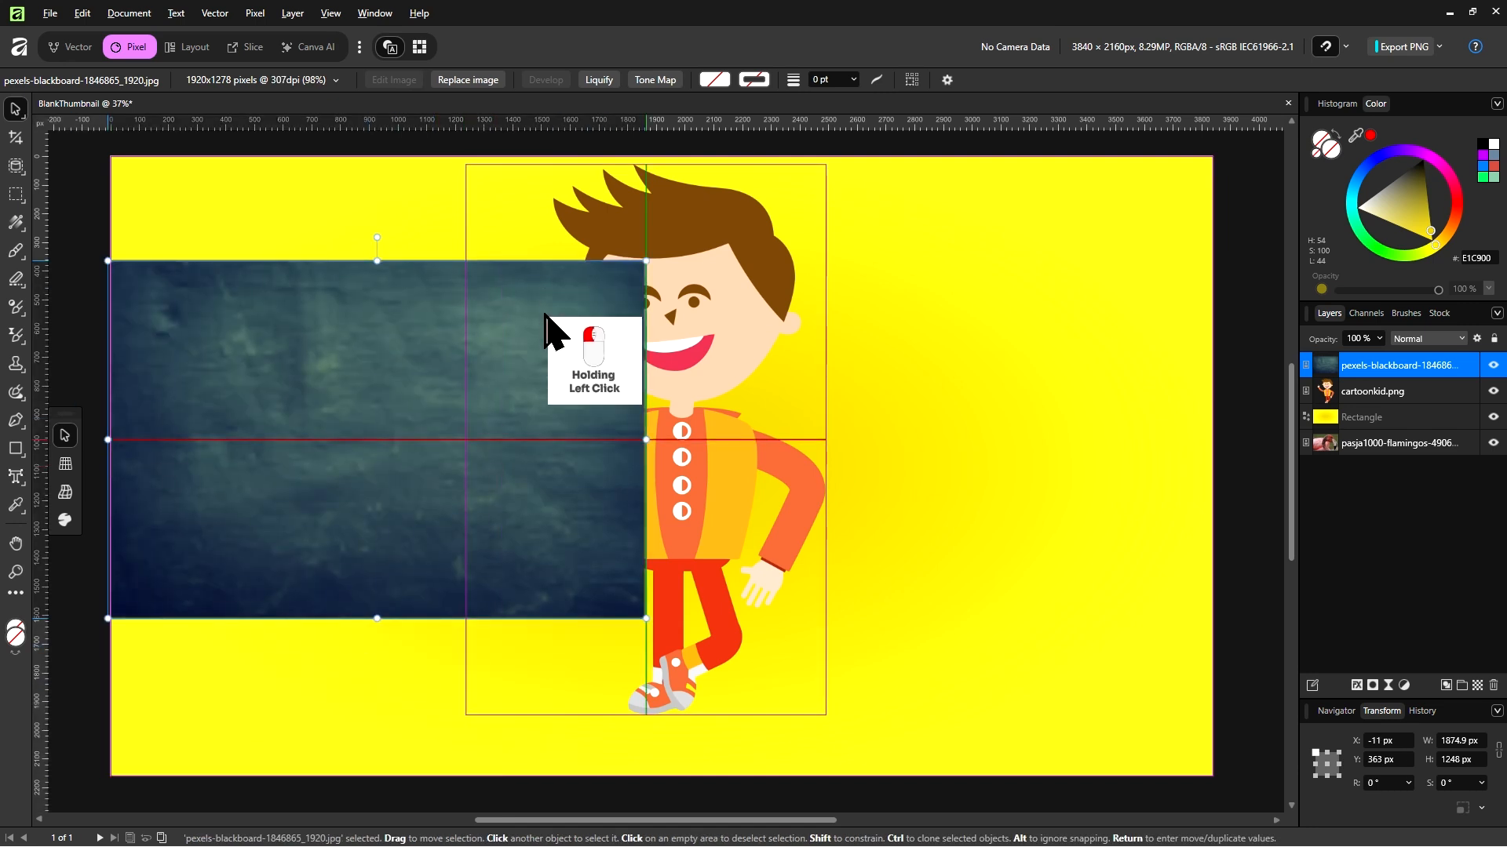
{"action": "left_click_drag", "start_coordinate": [256, 379], "coordinate": [520, 337]}
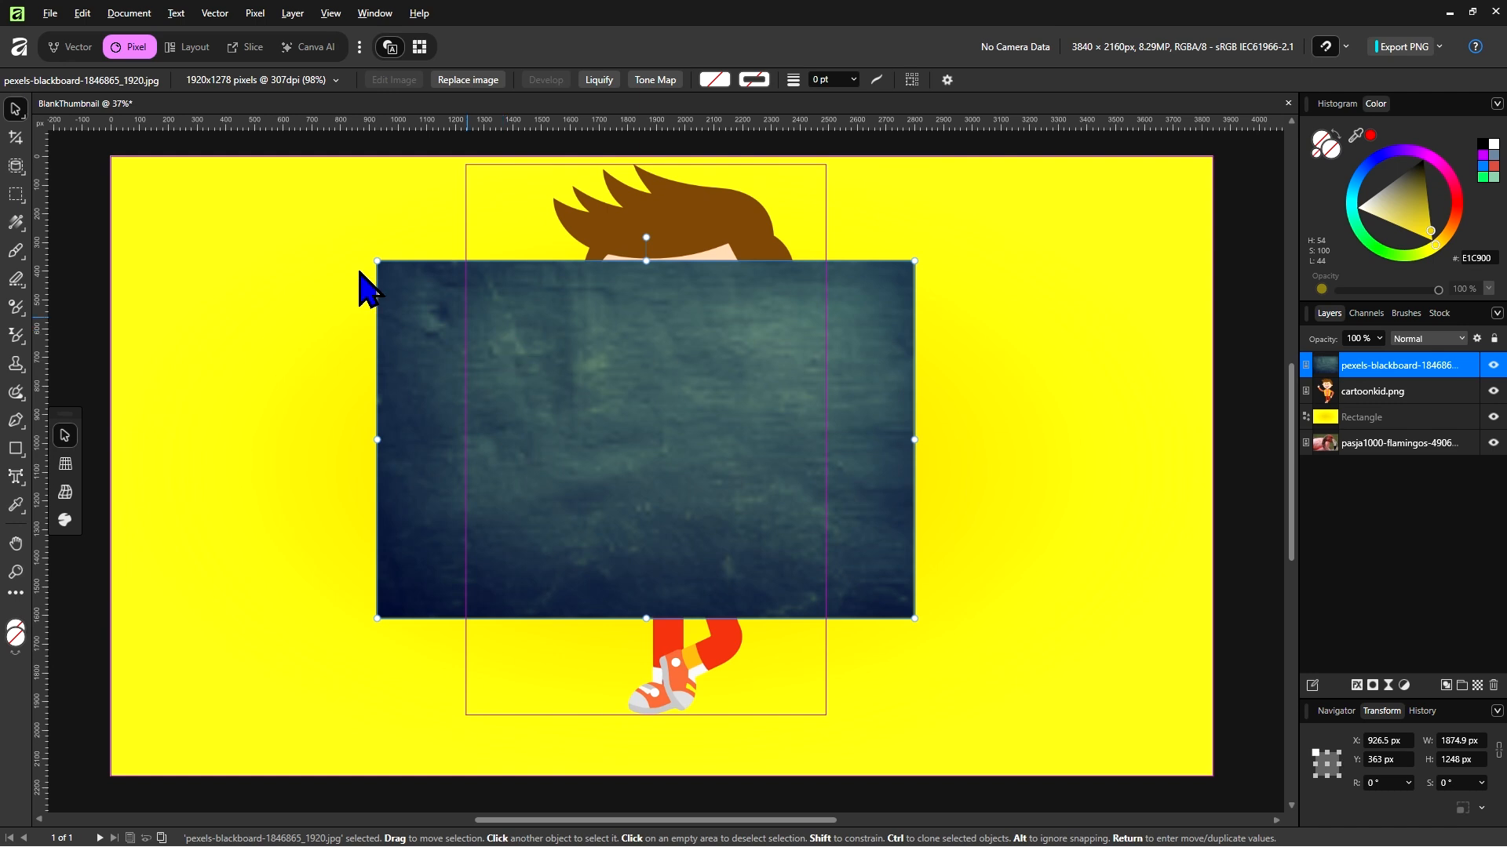
Switch to File Explorer and open pexels-blackboard-1846865_1920.jpg from the "Pretend this is the recycle bin" folder in Assets
{"action": "left_click", "coordinate": [50, 14]}
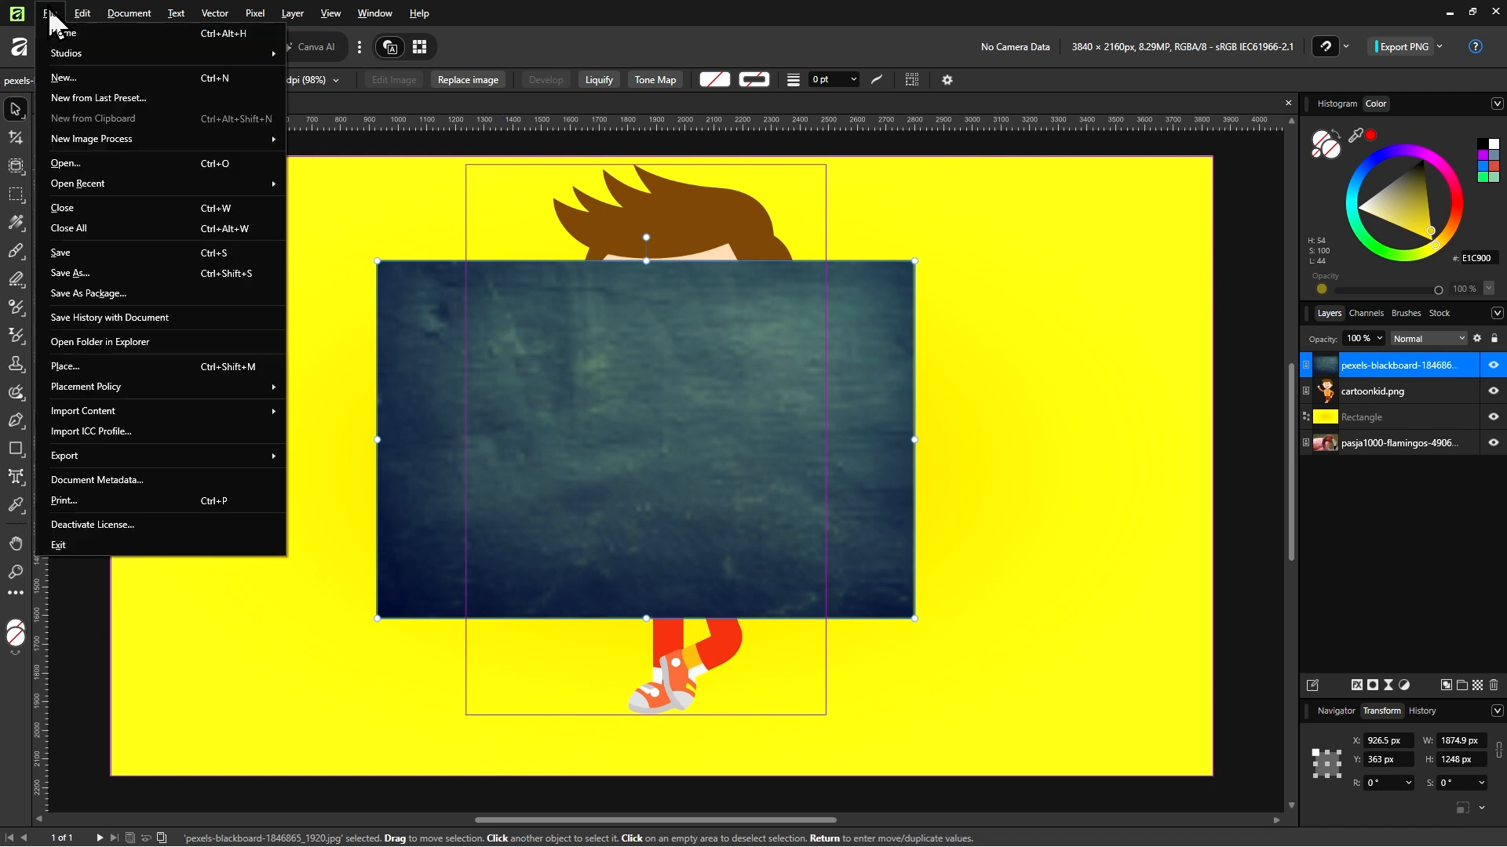
{"action": "left_click", "coordinate": [526, 525]}
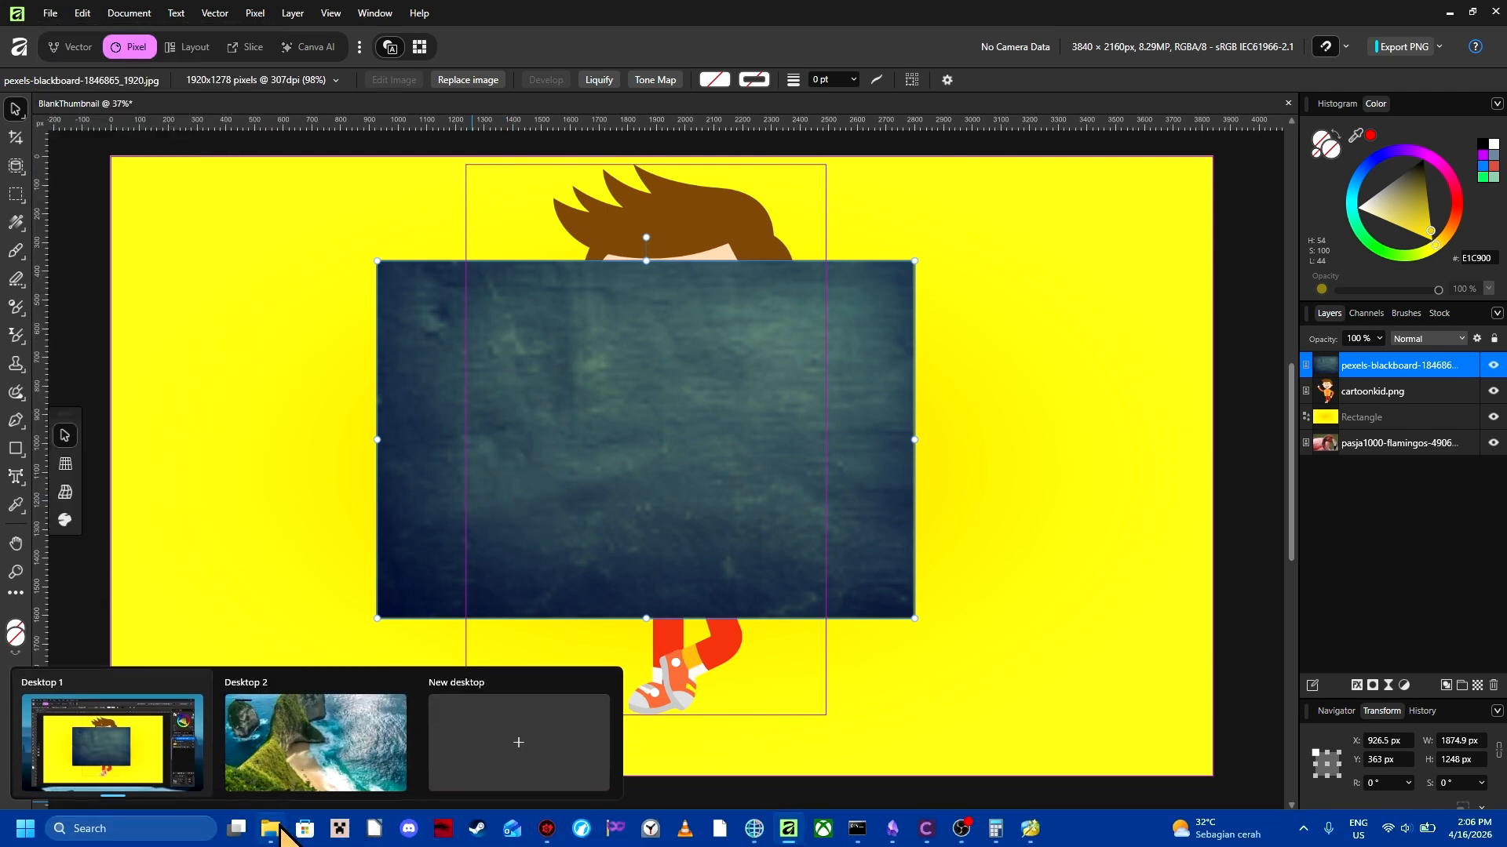
{"action": "left_click", "coordinate": [271, 830]}
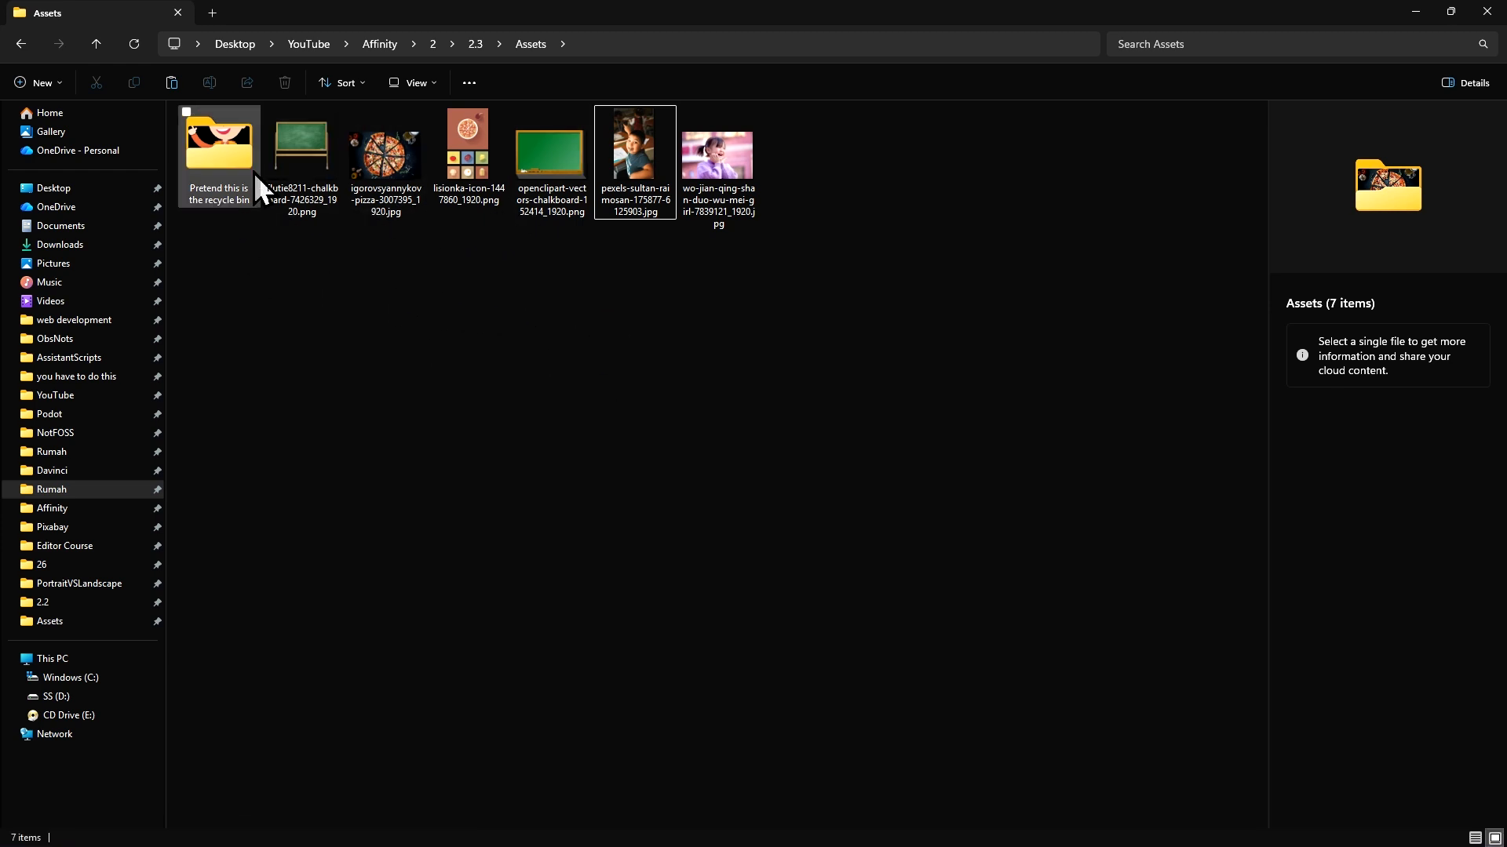
{"action": "double_click", "coordinate": [196, 162]}
{"action": "left_click", "coordinate": [291, 211]}
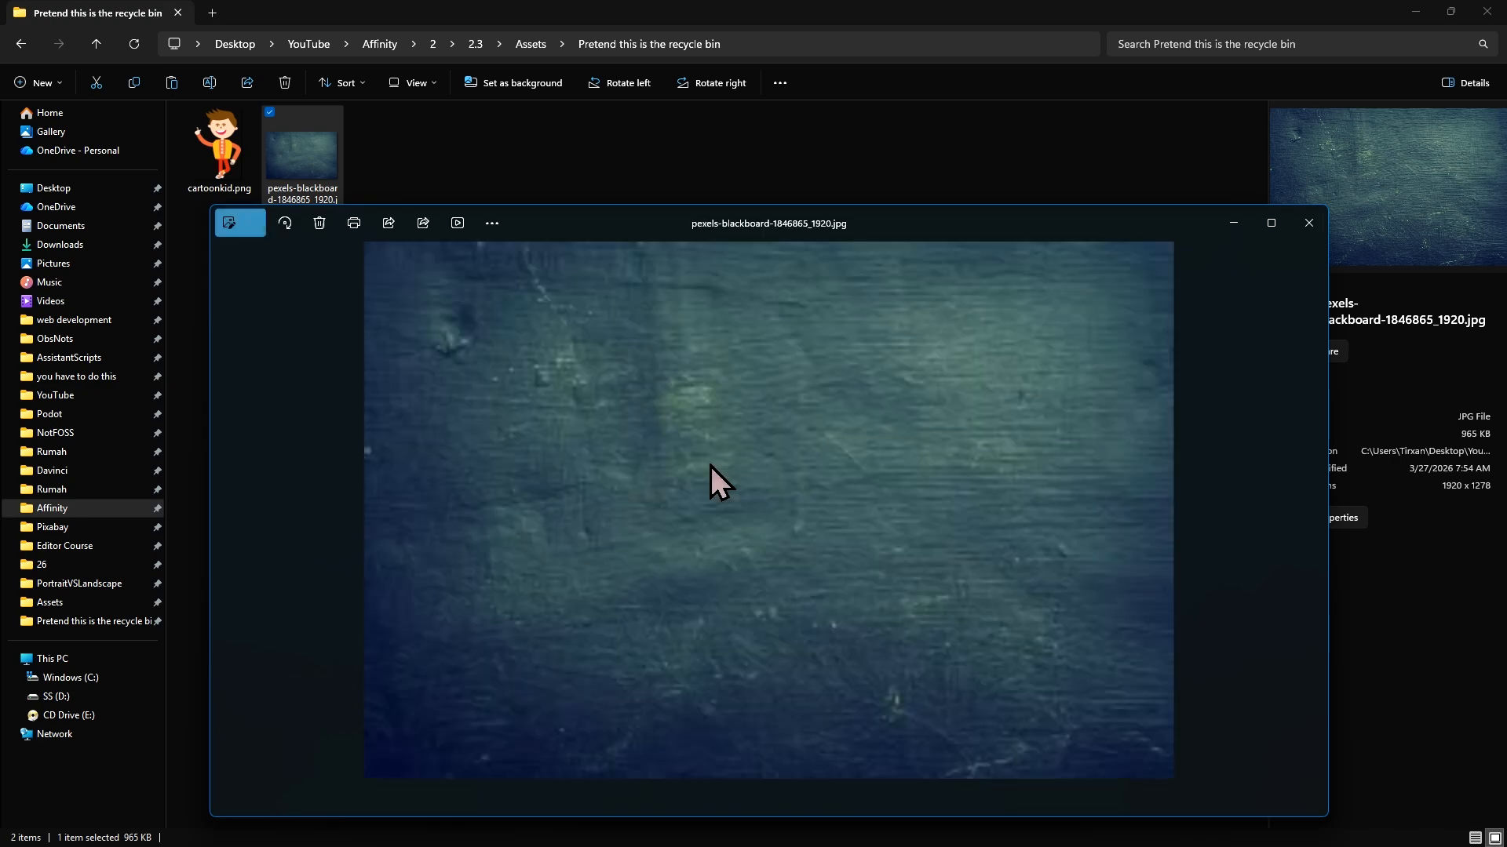
Examine the texture detail of the original blackboard image up close in several areas
{"action": "scroll", "coordinate": [714, 463], "scroll_direction": "up", "scroll_amount": 5}
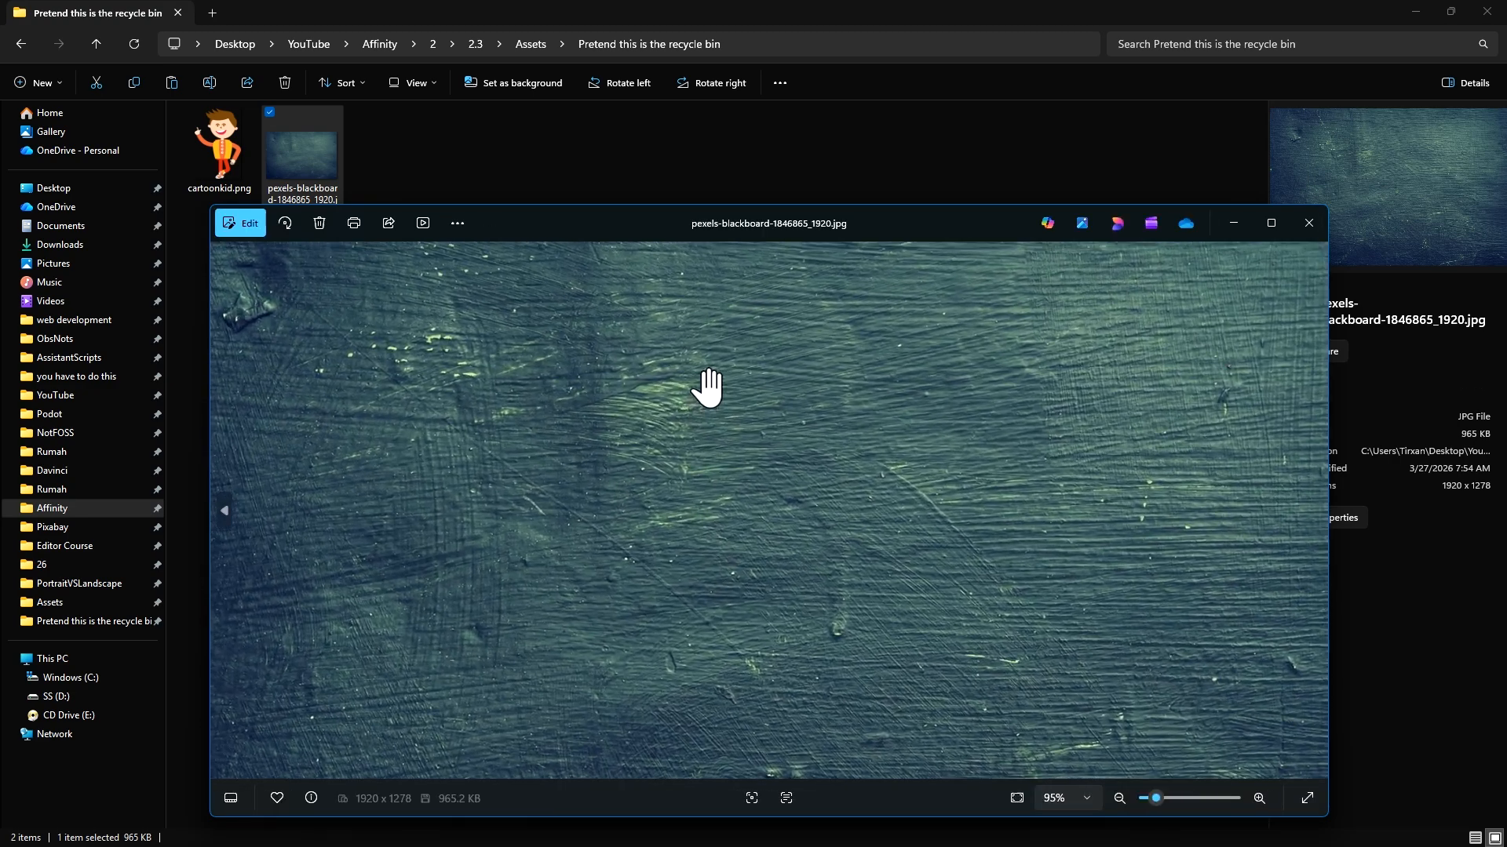
{"action": "scroll", "coordinate": [824, 511], "scroll_direction": "up", "scroll_amount": 5}
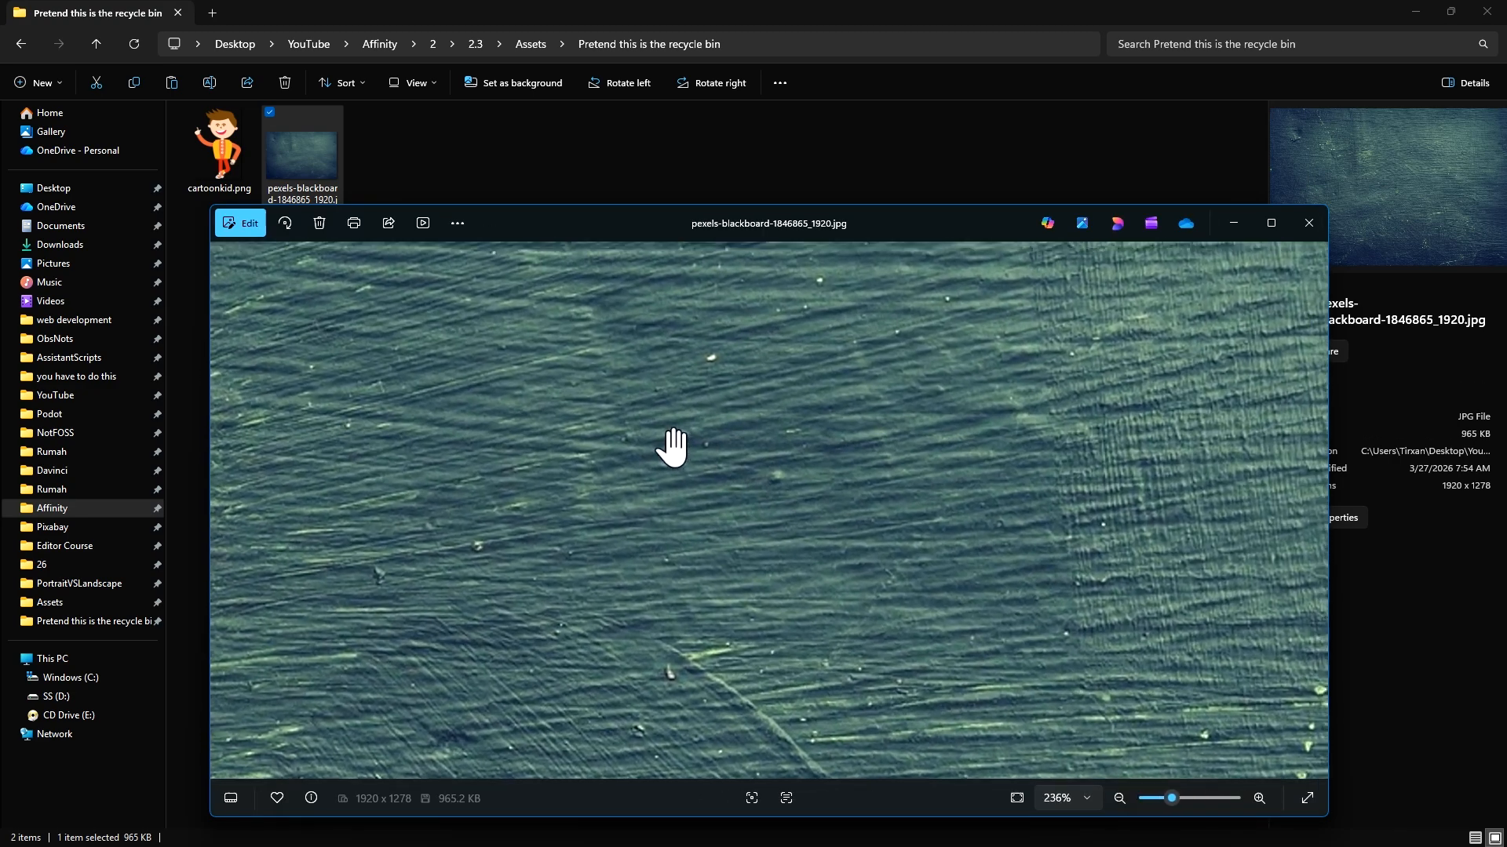
{"action": "left_click_drag", "start_coordinate": [684, 453], "coordinate": [946, 581]}
{"action": "scroll", "coordinate": [760, 588], "scroll_direction": "up", "scroll_amount": 3}
{"action": "left_click_drag", "start_coordinate": [551, 565], "coordinate": [493, 445]}
{"action": "scroll", "coordinate": [876, 456], "scroll_direction": "down", "scroll_amount": 4}
{"action": "left_click_drag", "start_coordinate": [820, 392], "coordinate": [696, 448]}
{"action": "scroll", "coordinate": [675, 456], "scroll_direction": "down", "scroll_amount": 3}
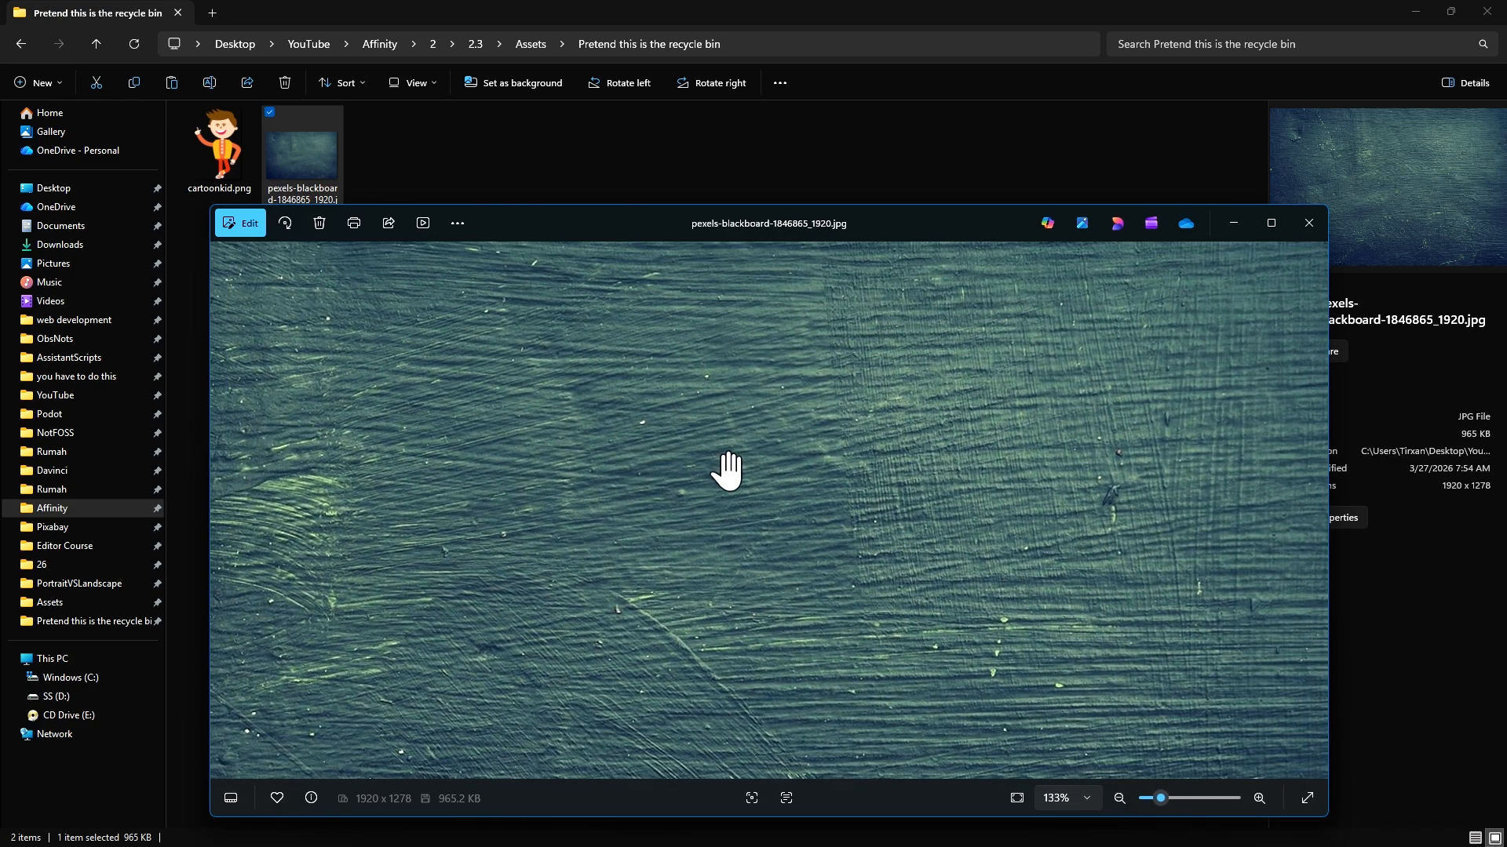
Switch back to Affinity and examine the pixel detail of the placed blackboard image for comparison with the original
{"action": "left_click", "coordinate": [787, 833]}
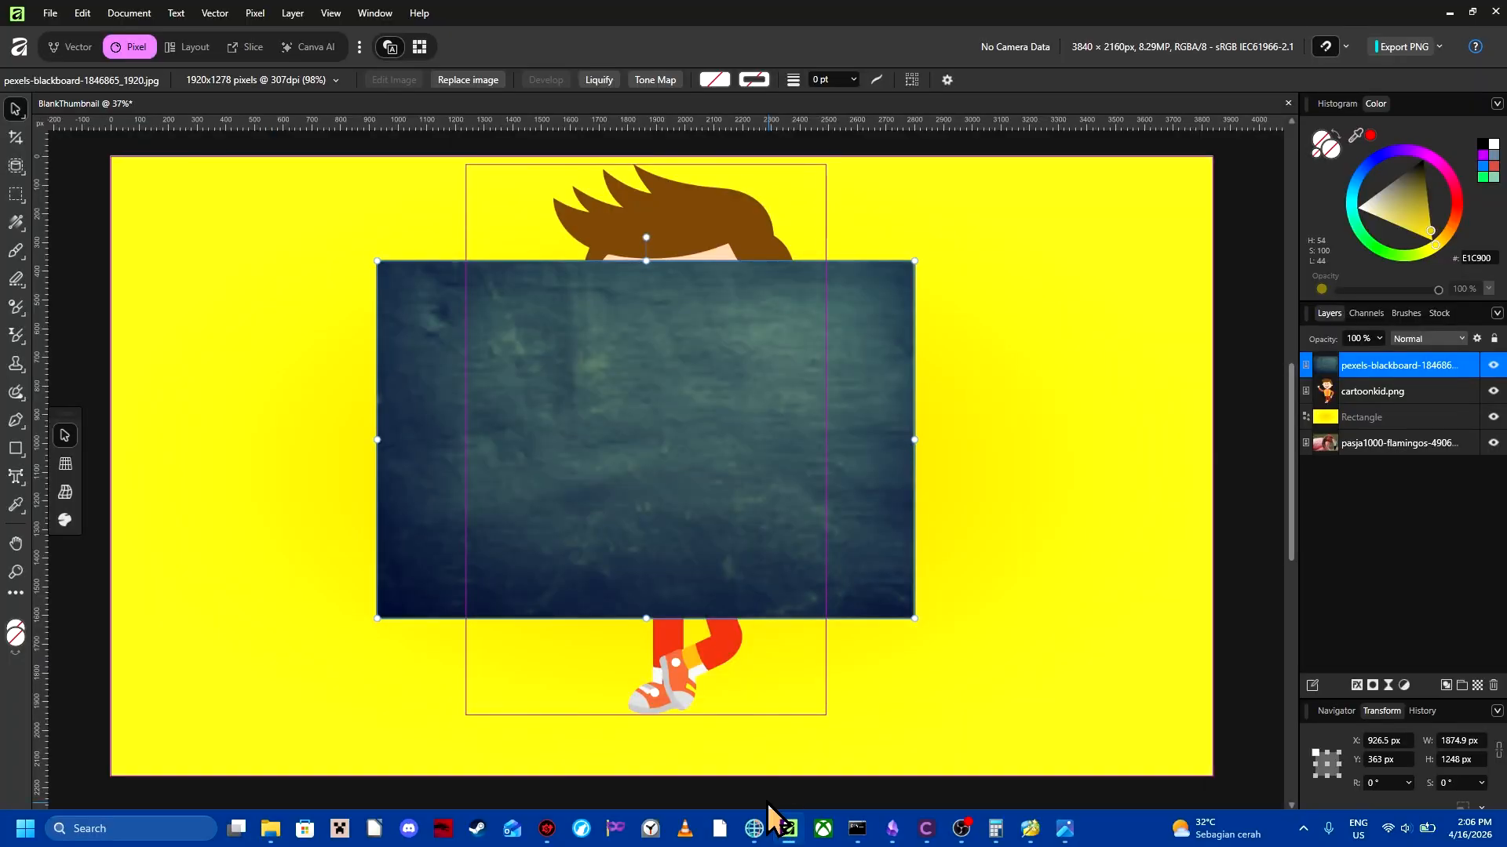
{"action": "scroll", "coordinate": [648, 416], "scroll_direction": "up", "scroll_amount": 8, "text": "ctrl"}
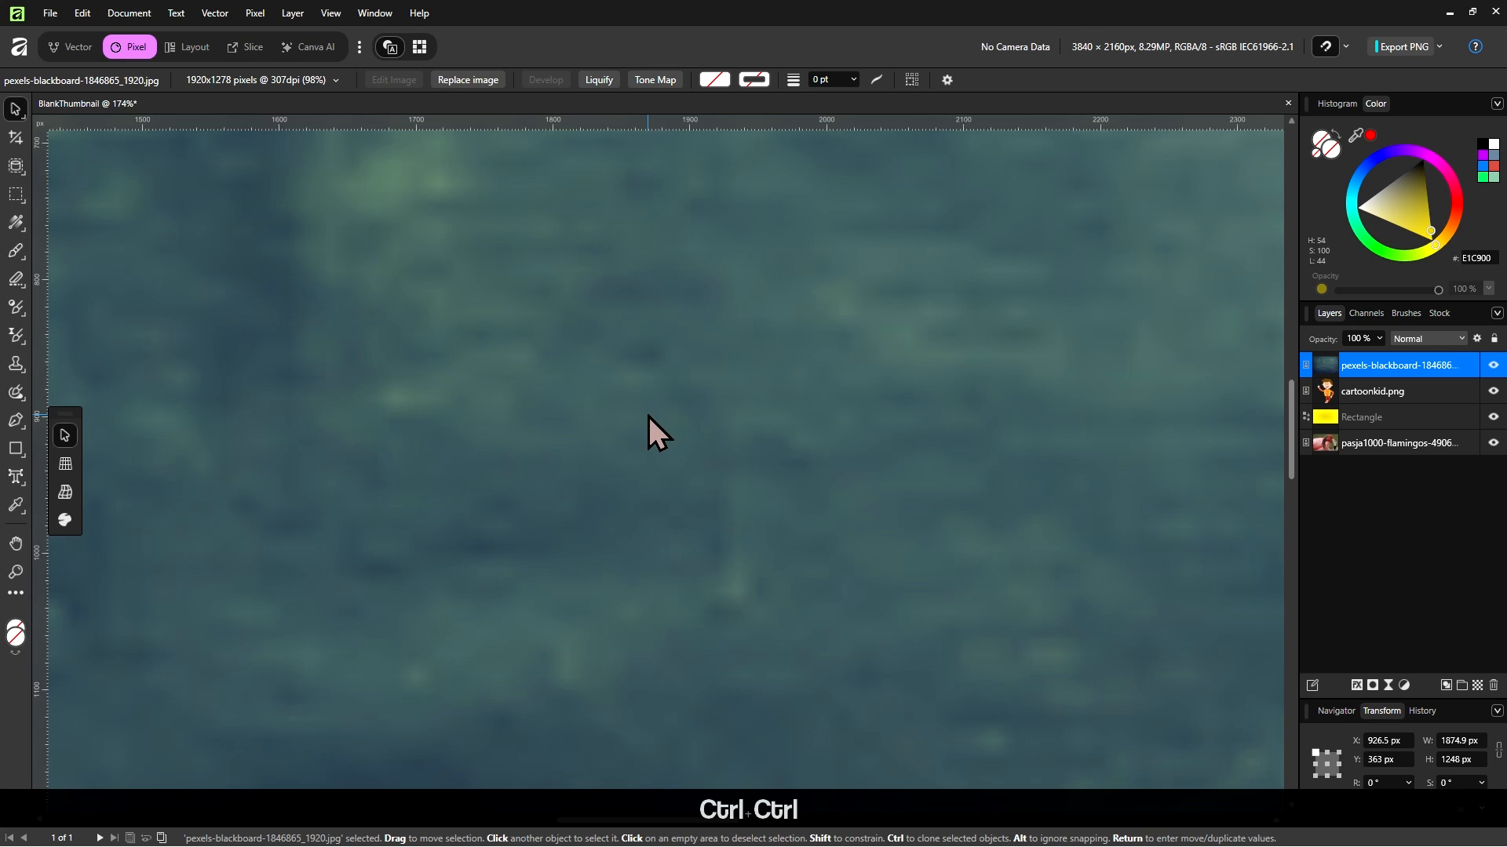
{"action": "scroll", "coordinate": [648, 416], "scroll_direction": "up", "scroll_amount": 4, "text": "ctrl"}
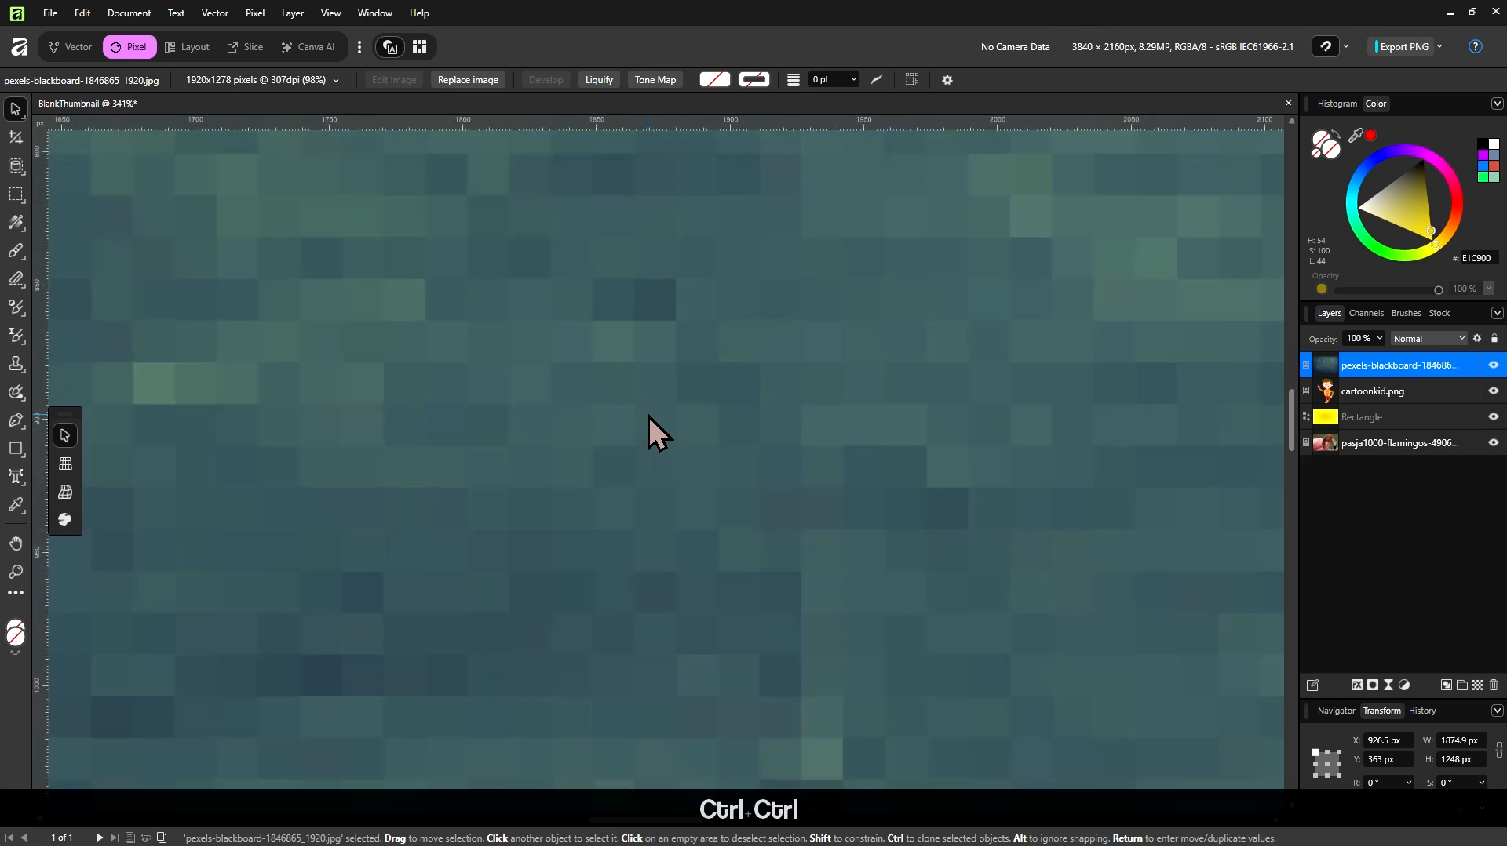
{"action": "scroll", "coordinate": [648, 416], "scroll_direction": "down", "scroll_amount": 6, "text": "ctrl"}
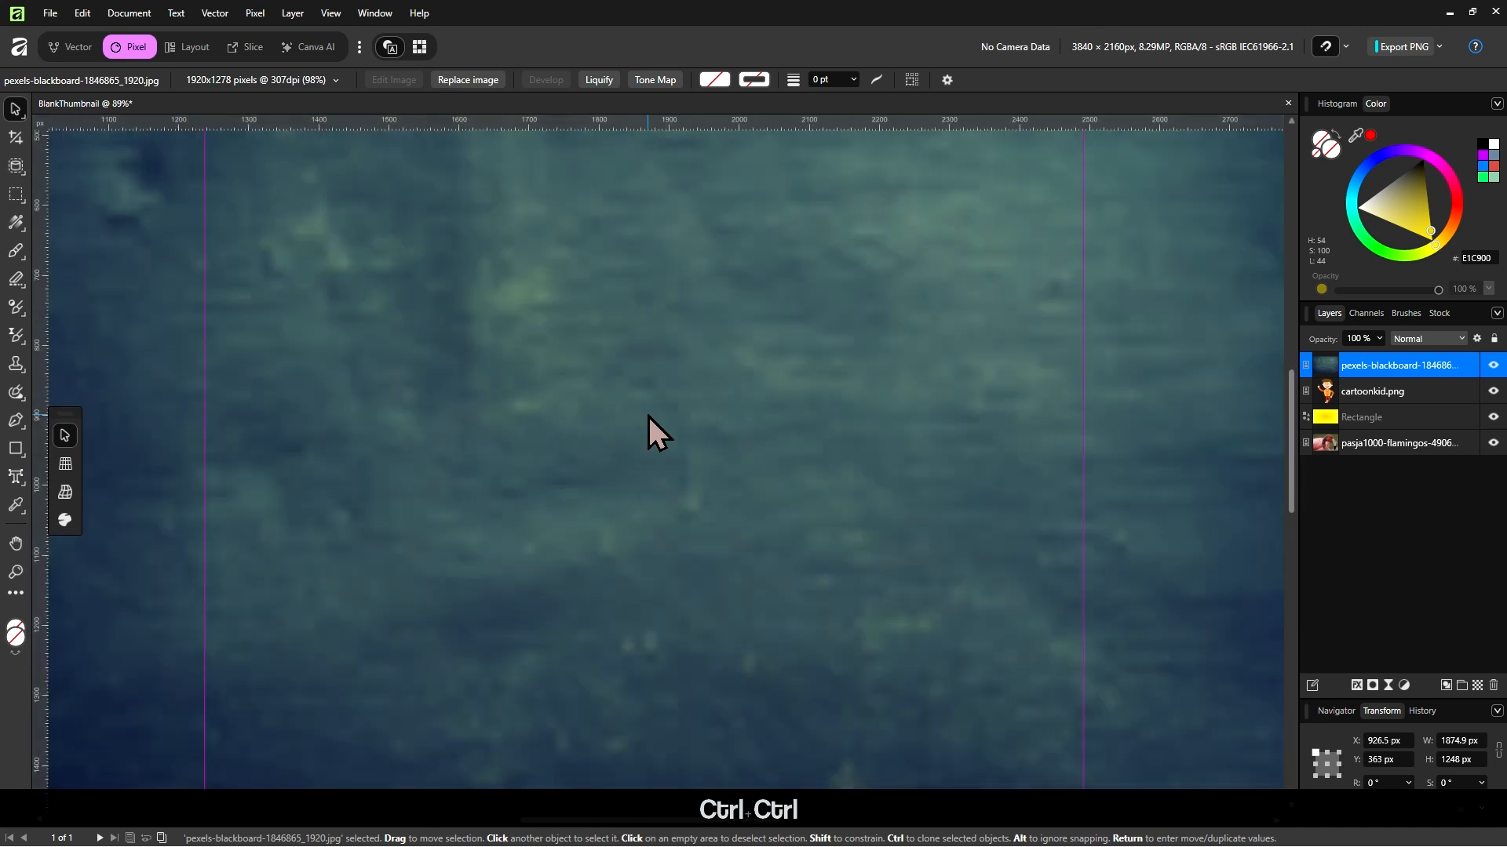
{"action": "scroll", "coordinate": [648, 415], "scroll_direction": "down", "scroll_amount": 3, "text": "ctrl"}
{"action": "scroll", "coordinate": [648, 416], "scroll_direction": "up", "scroll_amount": 5, "text": "ctrl"}
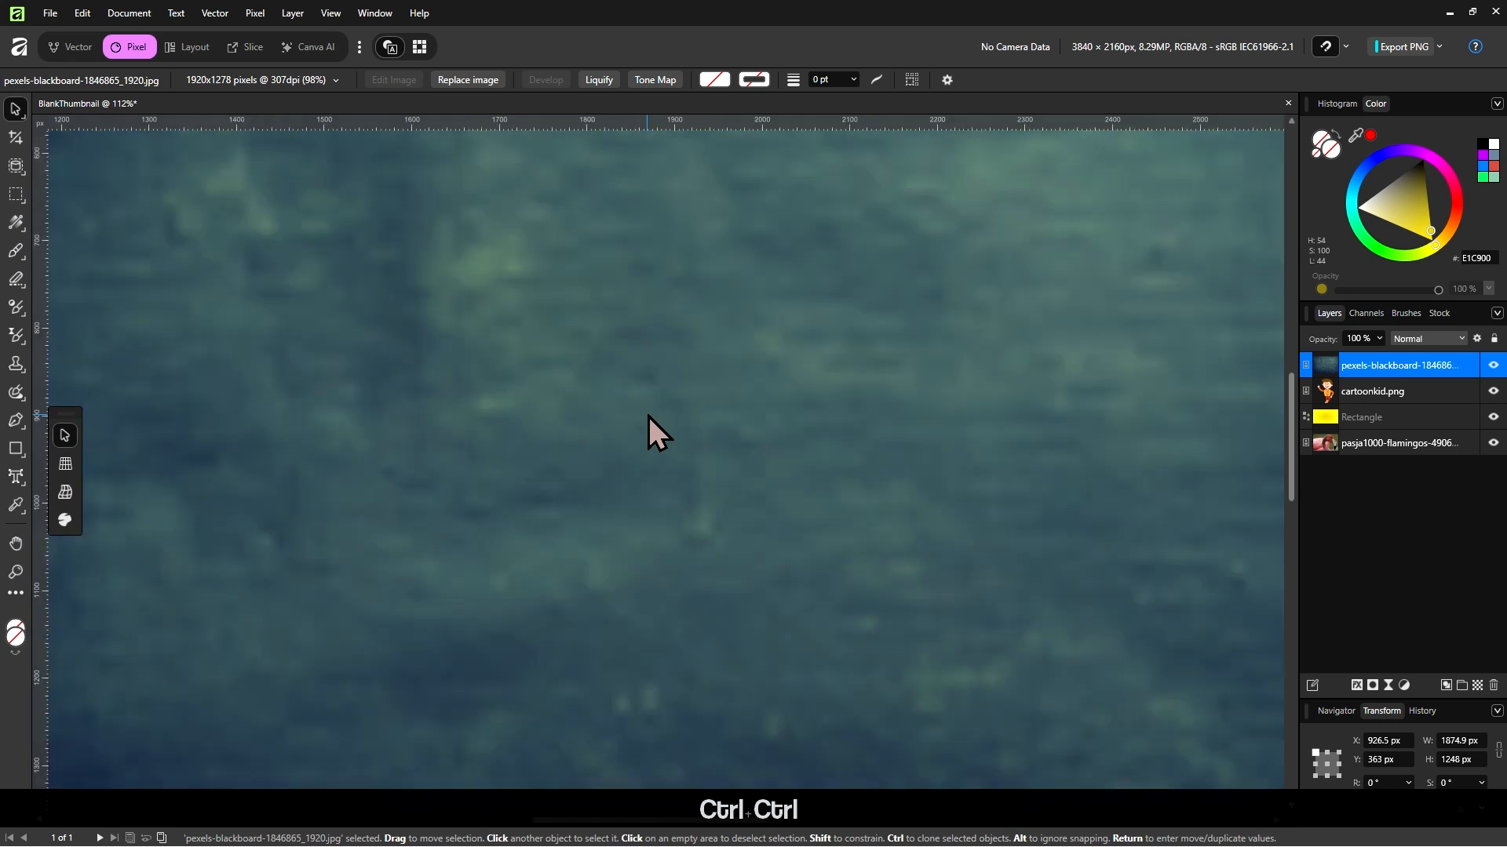
{"action": "scroll", "coordinate": [648, 416], "scroll_direction": "down", "scroll_amount": 5, "text": "ctrl"}
{"action": "scroll", "coordinate": [648, 416], "scroll_direction": "up", "scroll_amount": 1, "text": "ctrl"}
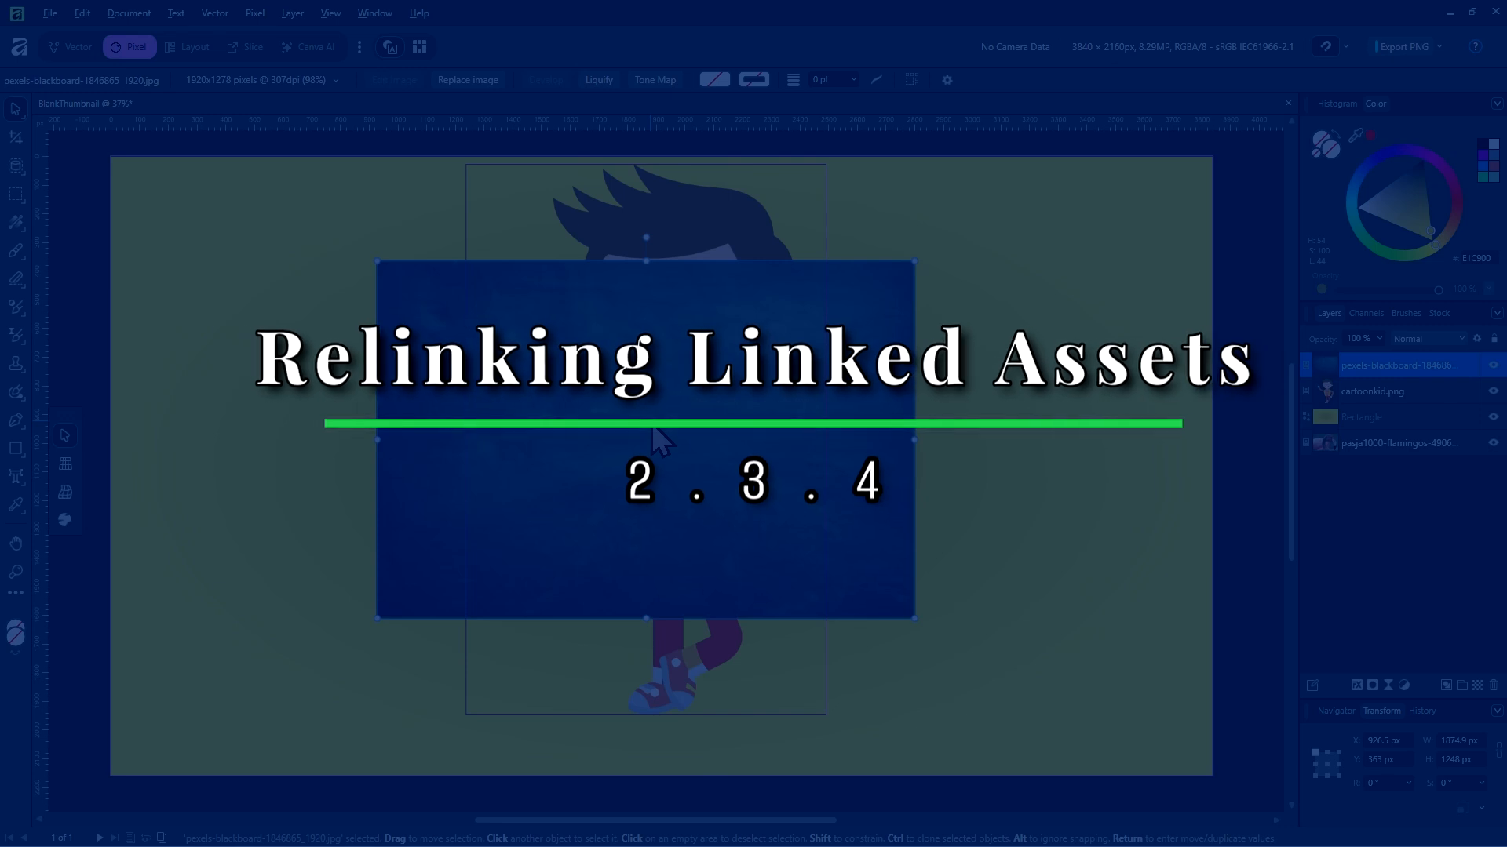
Open the document's Resource Manager to review the status and placement of its images
{"action": "key", "text": "ctrl+shift+alt+q"}
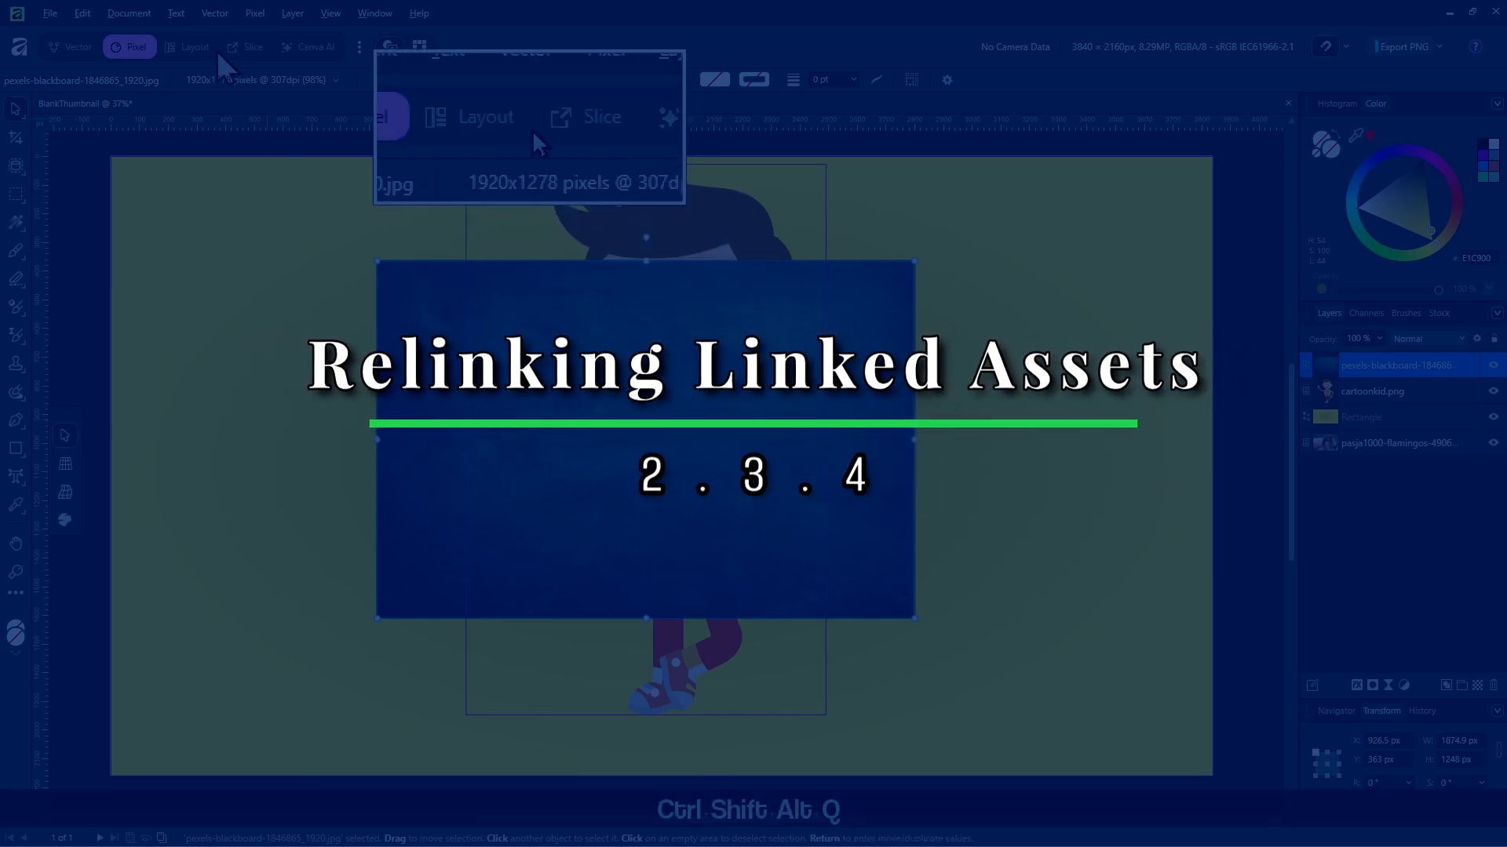
{"action": "left_click", "coordinate": [129, 13]}
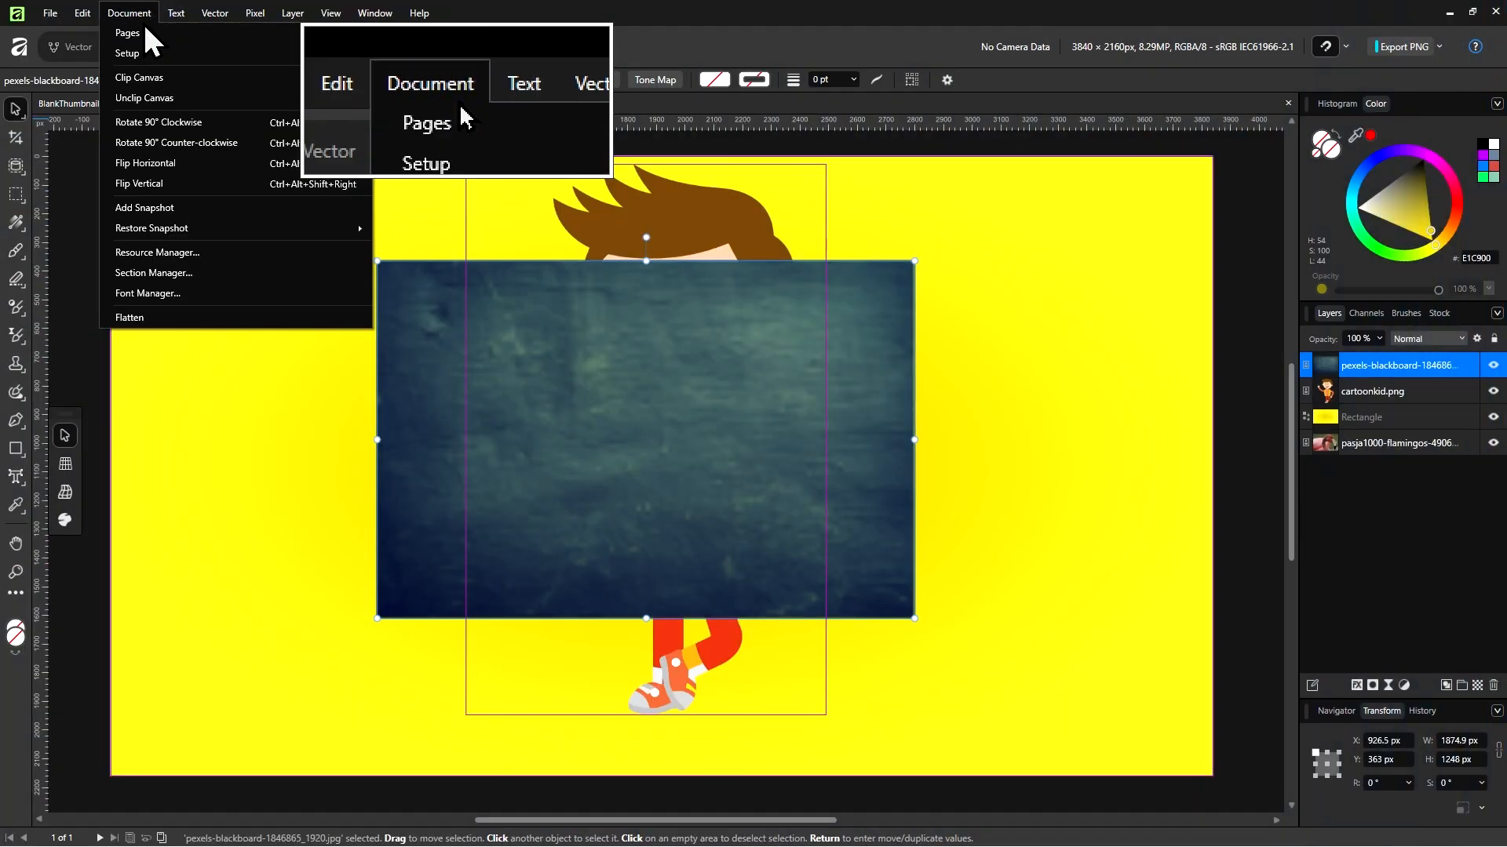
{"action": "left_click", "coordinate": [182, 252]}
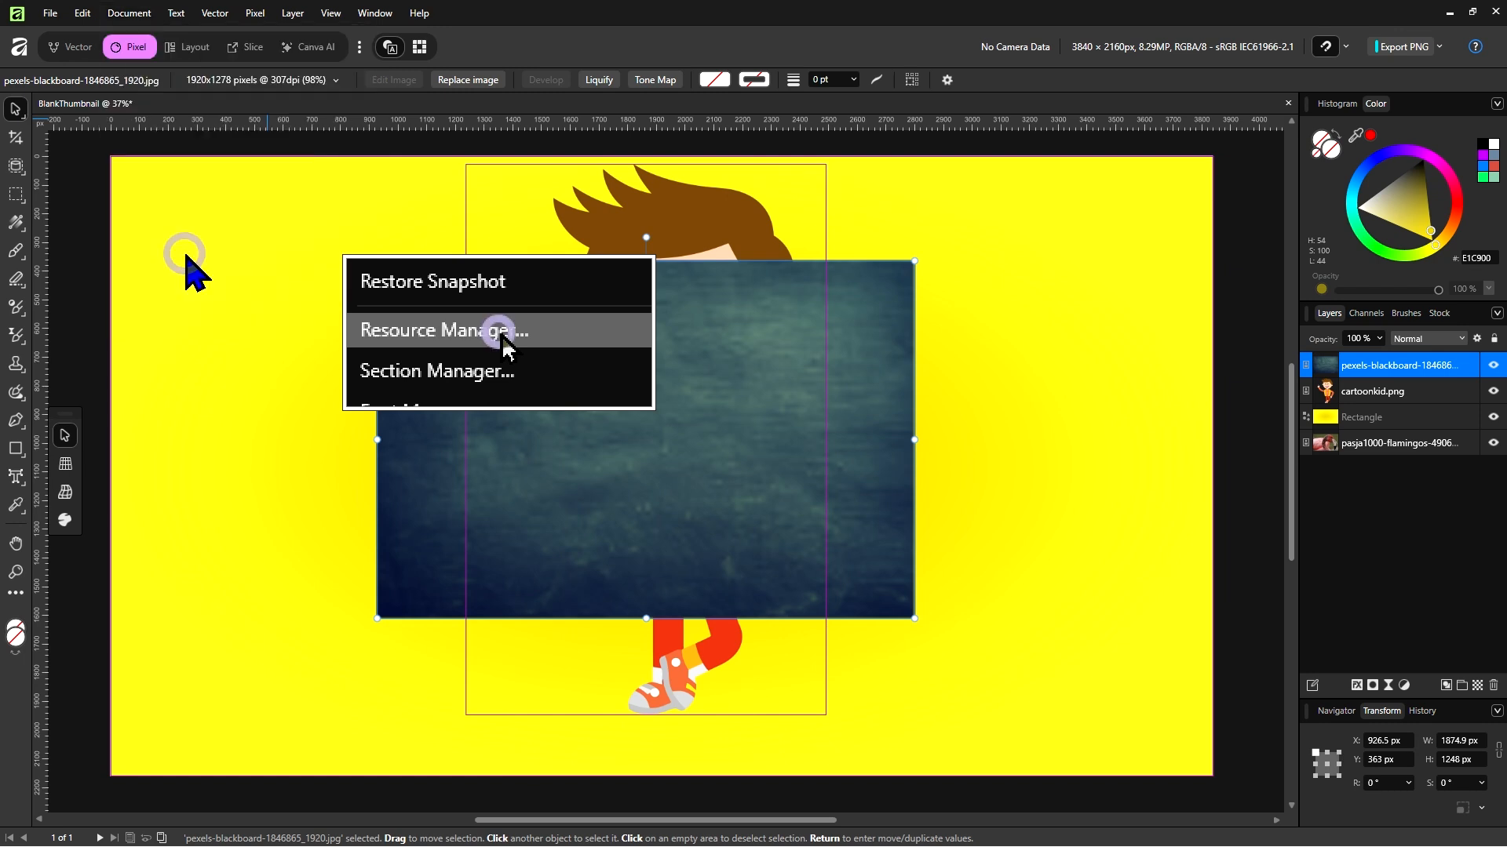
{"action": "key", "text": "ctrl+shift+alt+q"}
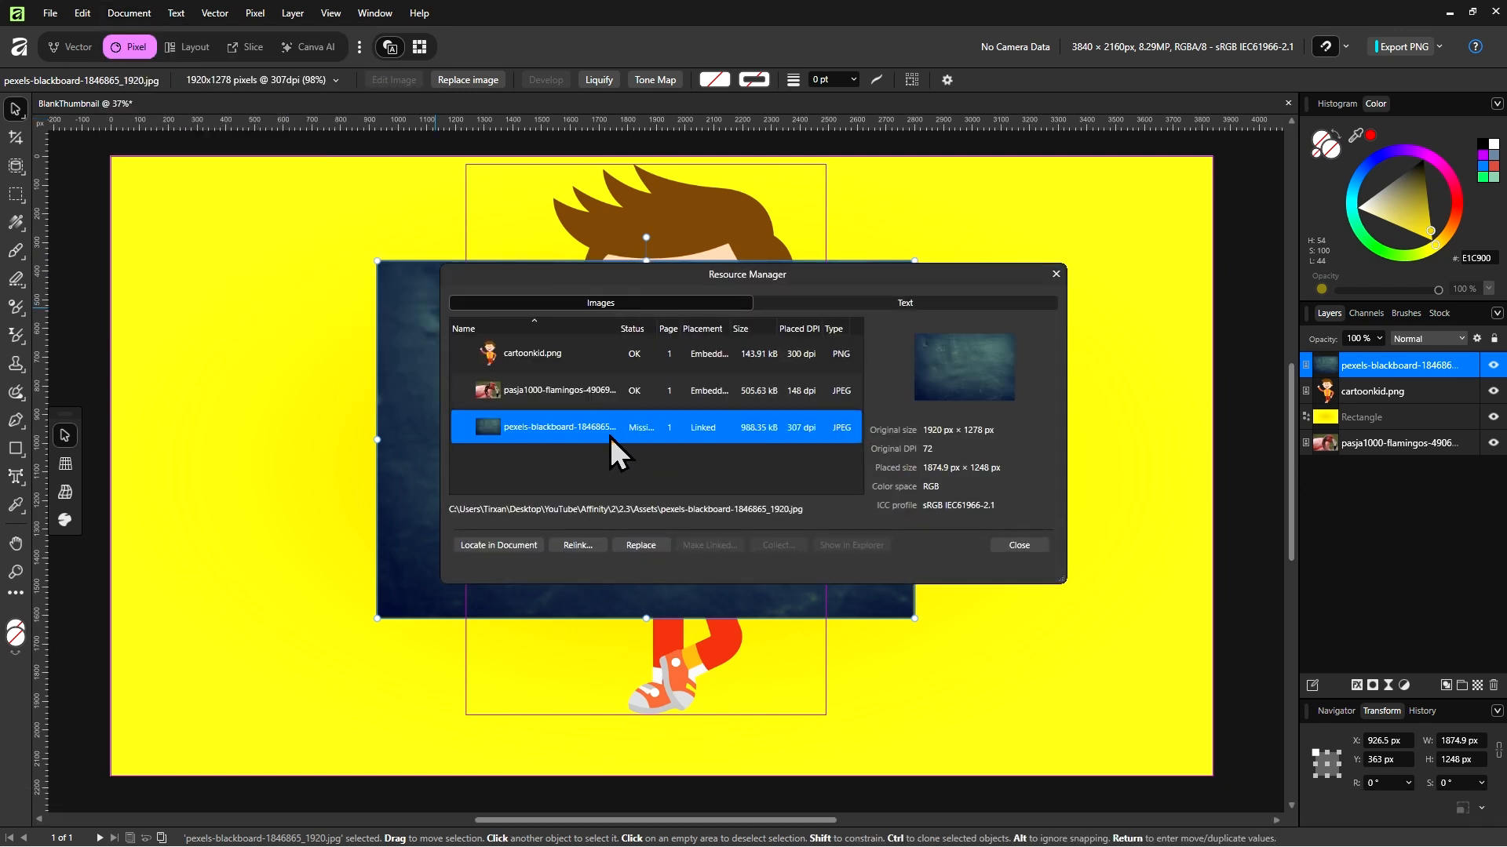
{"action": "key", "text": "ctrl+shift+alt+q"}
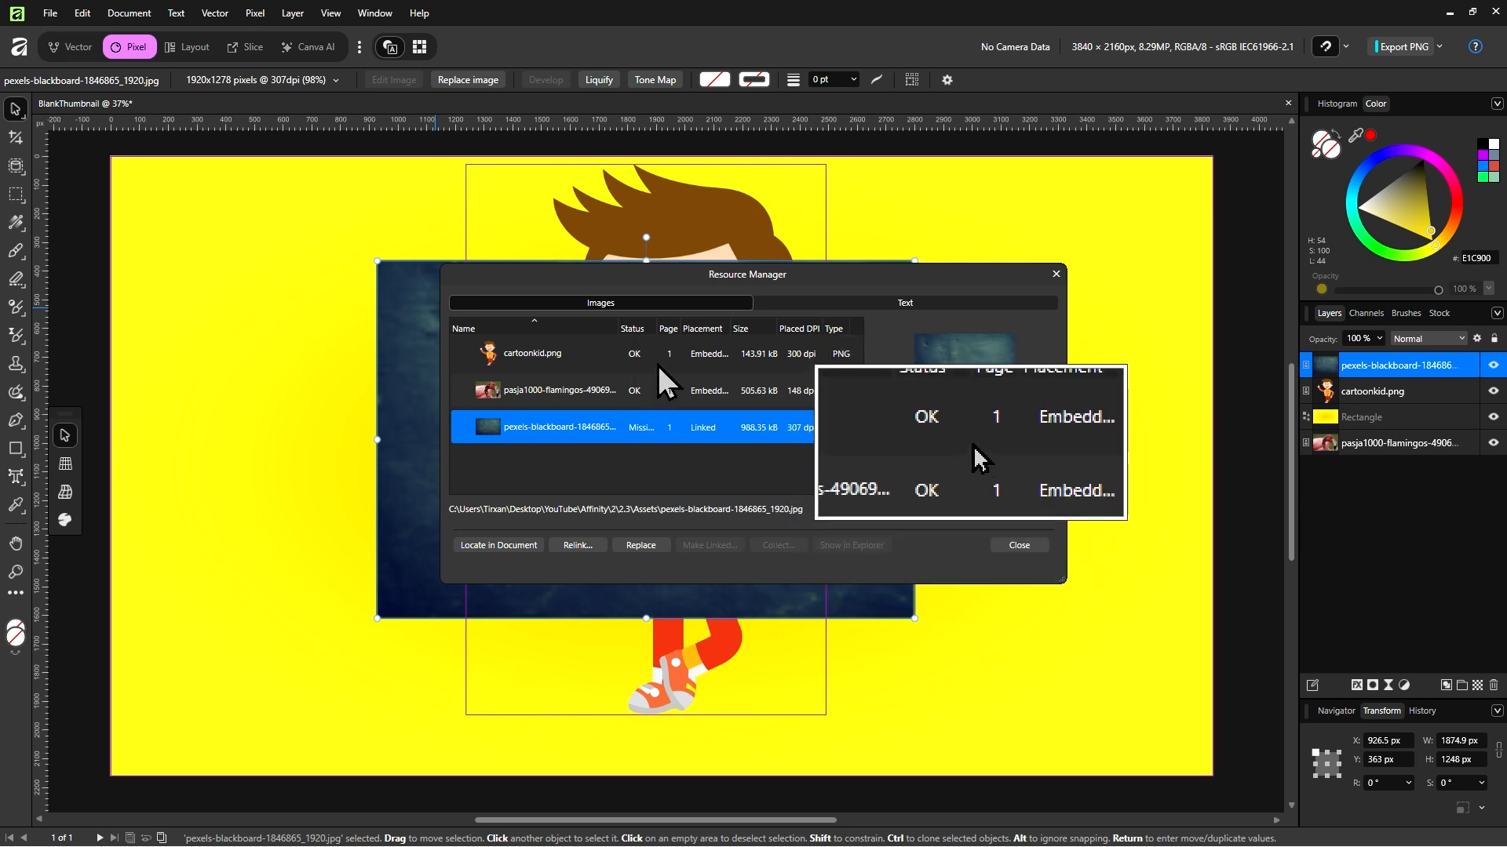
Widen the Status column to read the blackboard image's full status and locate that image in the document
{"action": "left_click_drag", "start_coordinate": [654, 329], "coordinate": [659, 330]}
{"action": "key", "text": "ctrl+shift+alt+q"}
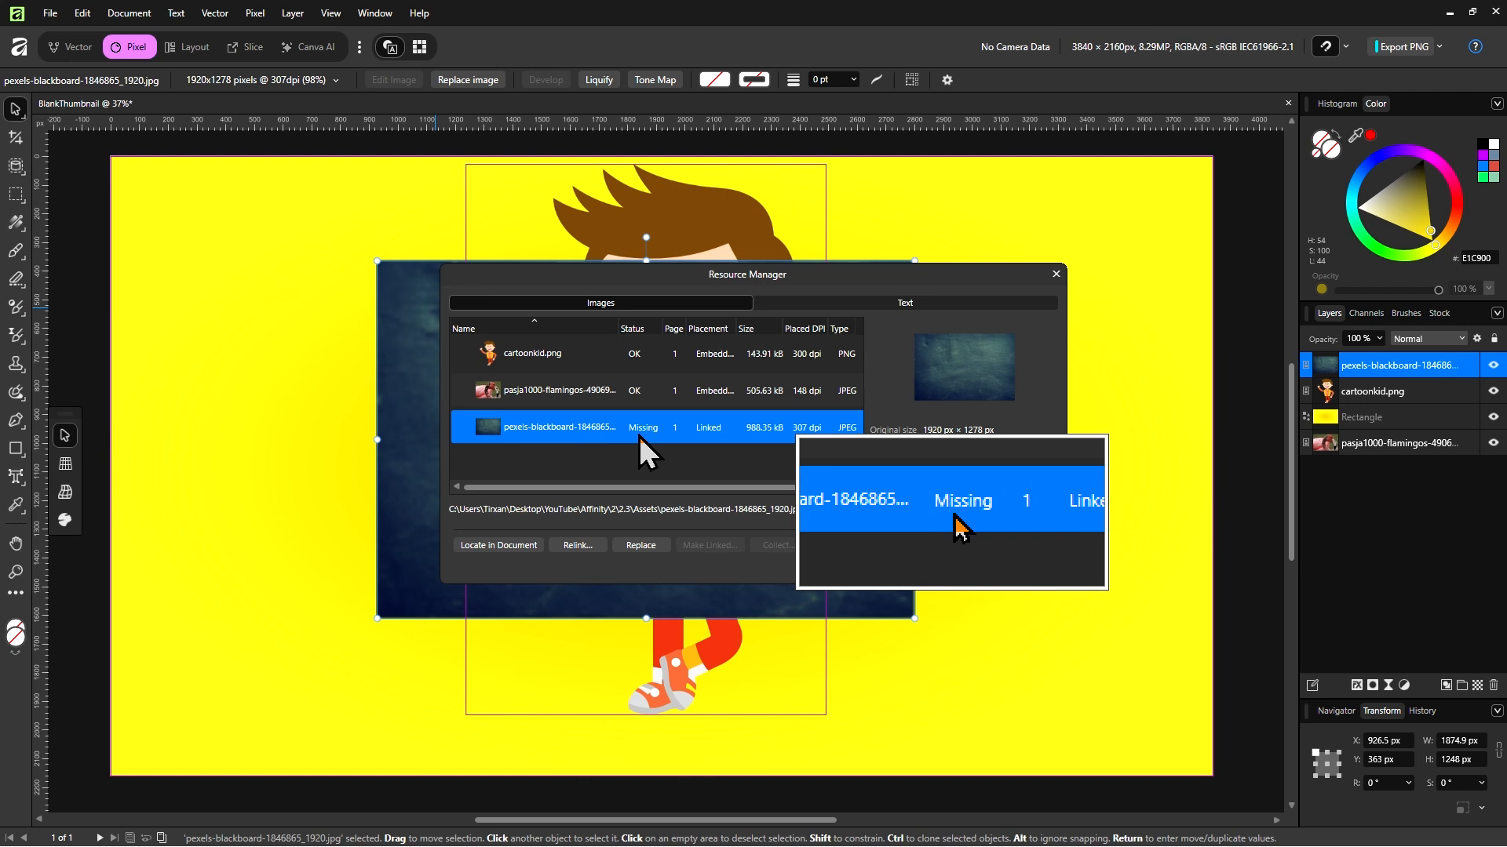
{"action": "key", "text": "ctrl+shift+alt+q"}
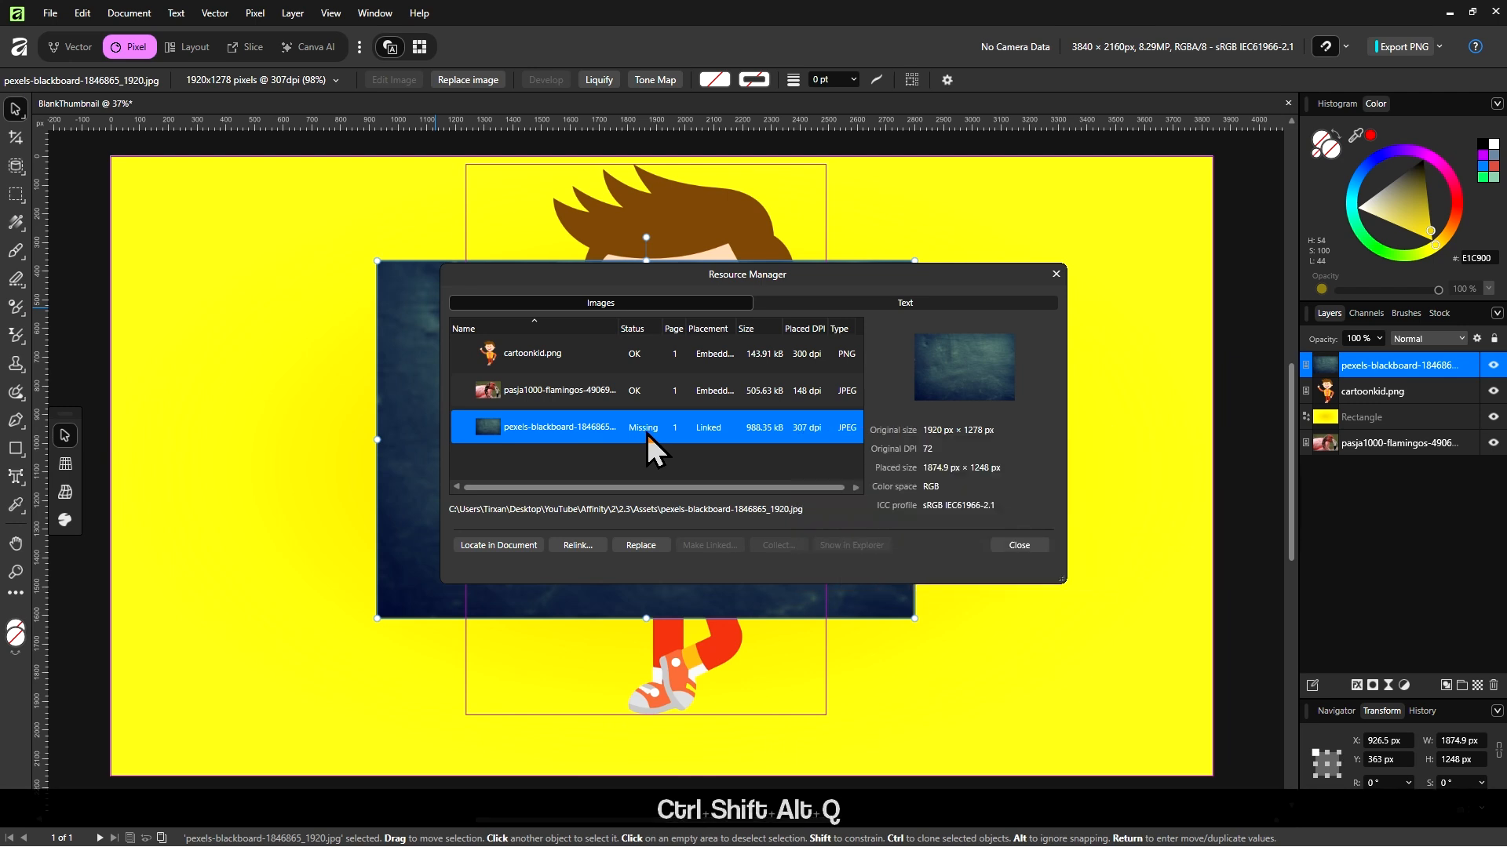
{"action": "key", "text": "ctrl+shift+alt+q"}
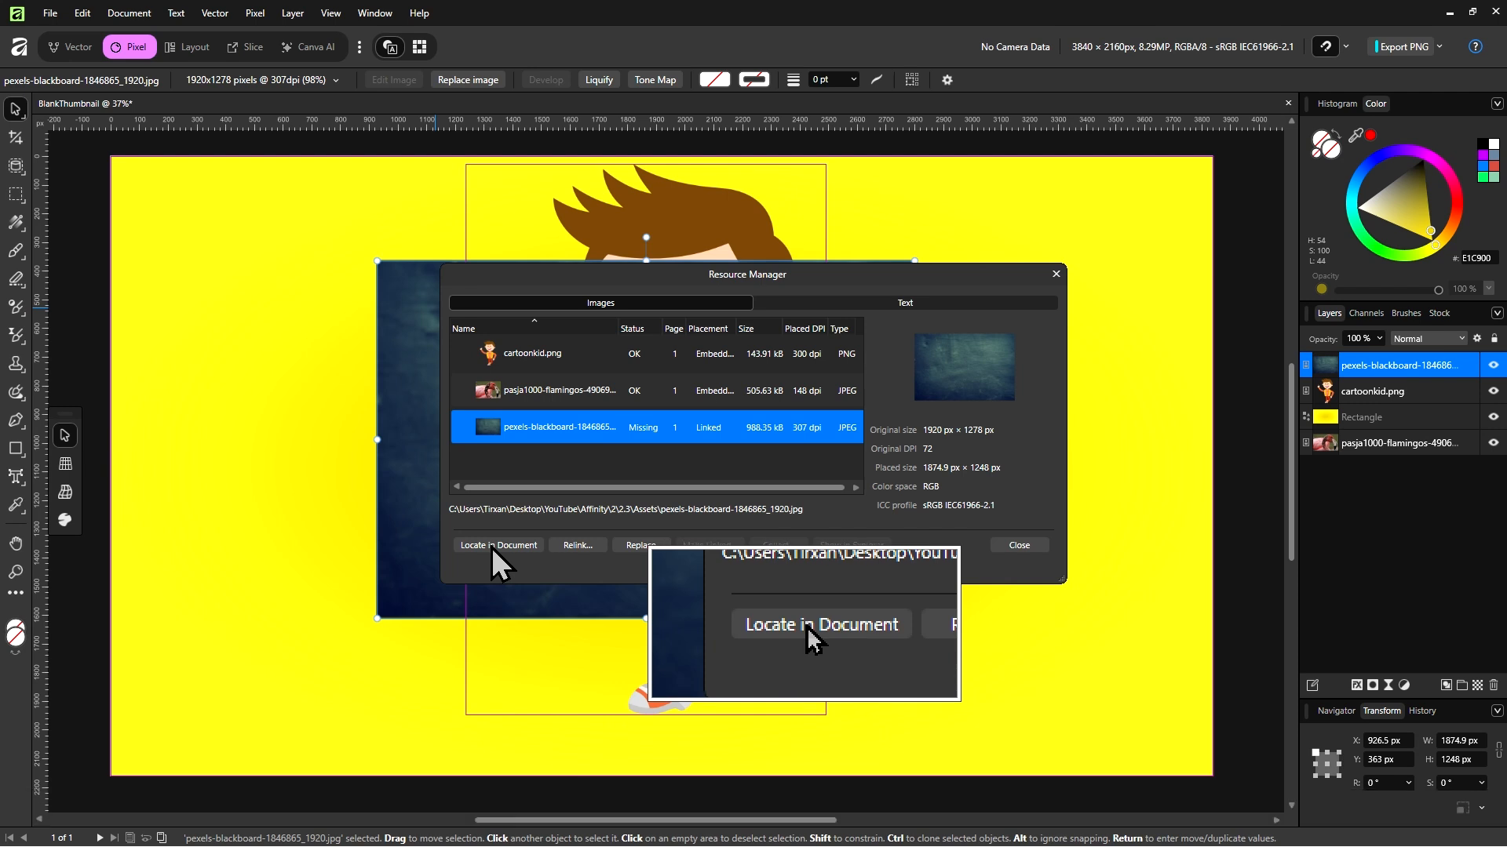
{"action": "left_click", "coordinate": [493, 549]}
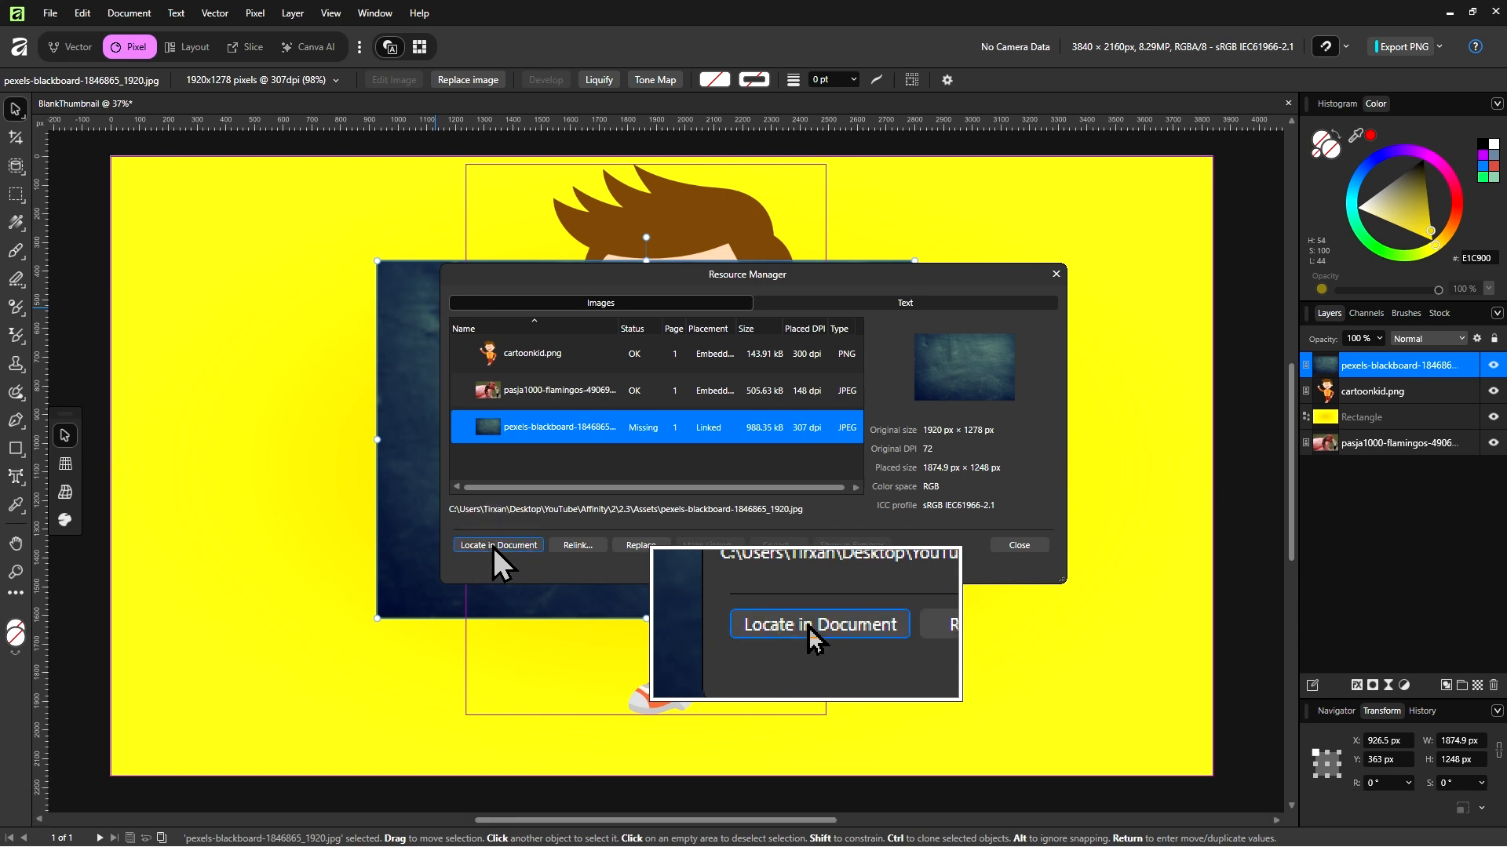
Relink the blackboard image to the "Pretend this is the recycle bin" folder, close the Resource Manager, and move the image to about X 982.5, Y 456 px
{"action": "left_click", "coordinate": [585, 548]}
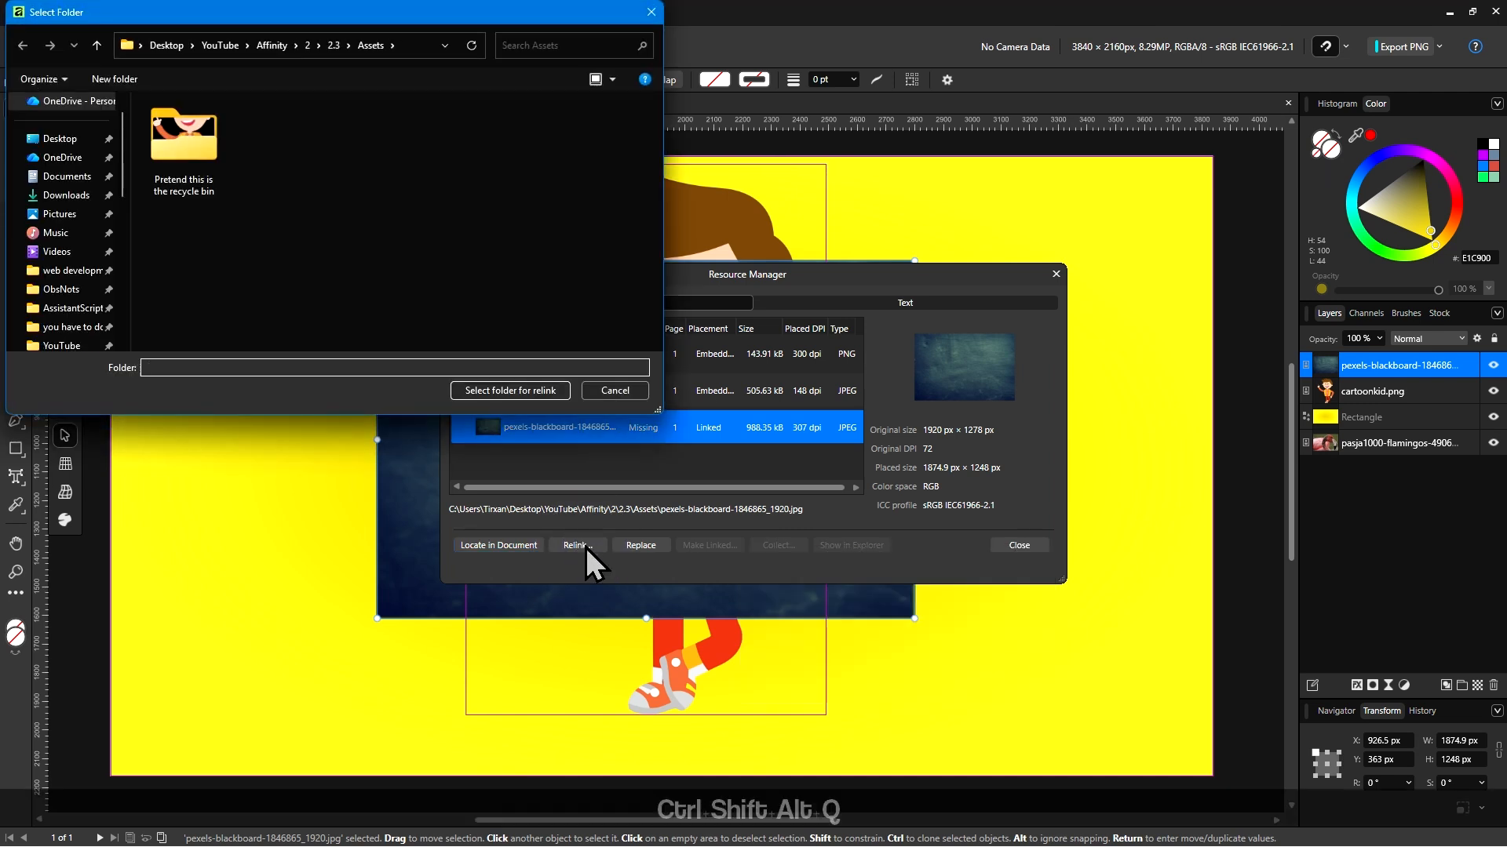
{"action": "key", "text": "ctrl+shift+alt+q"}
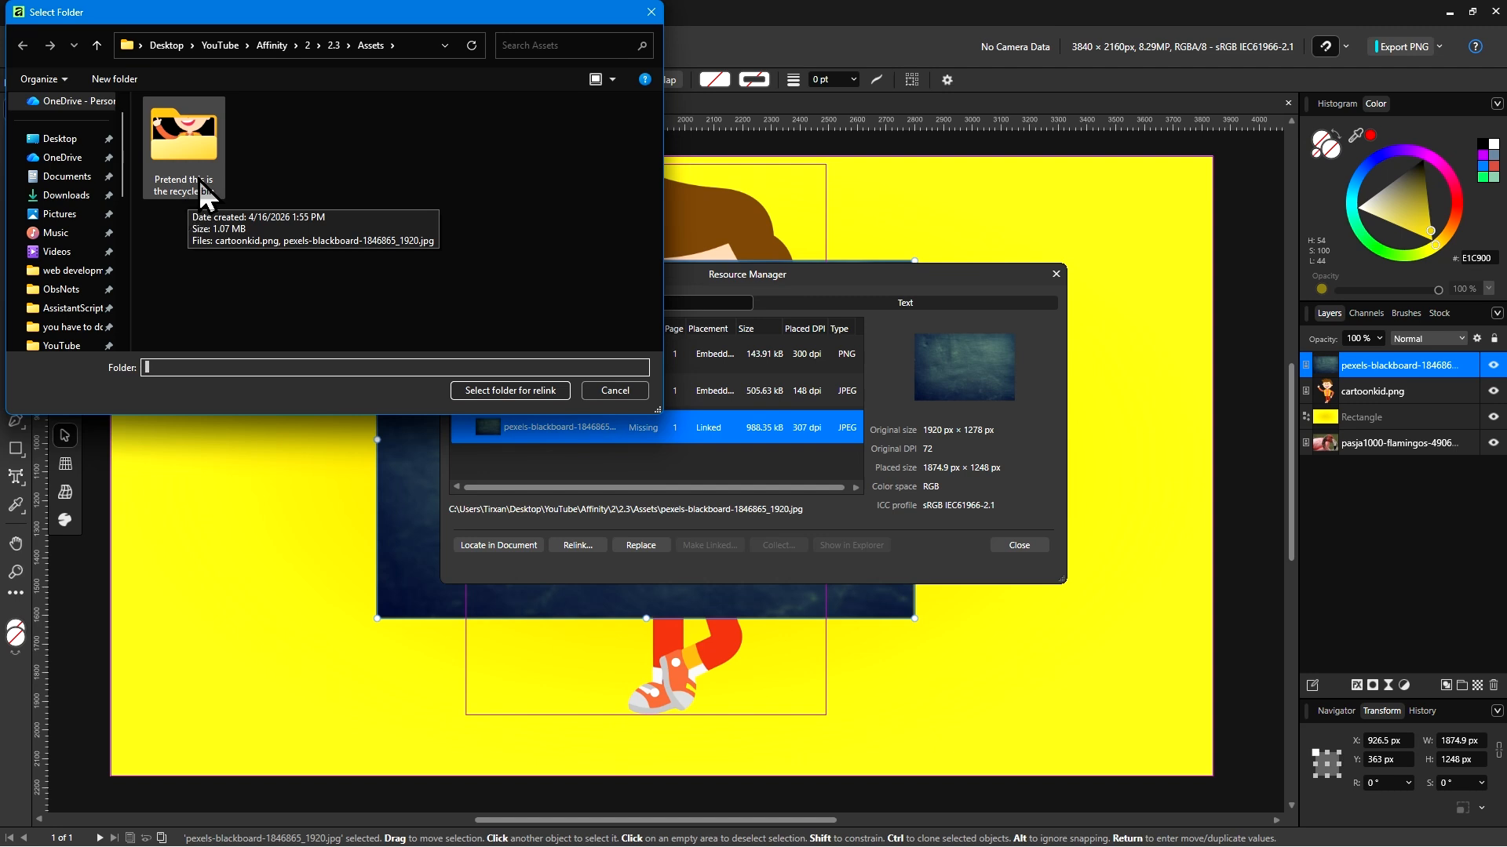
{"action": "left_click", "coordinate": [184, 149]}
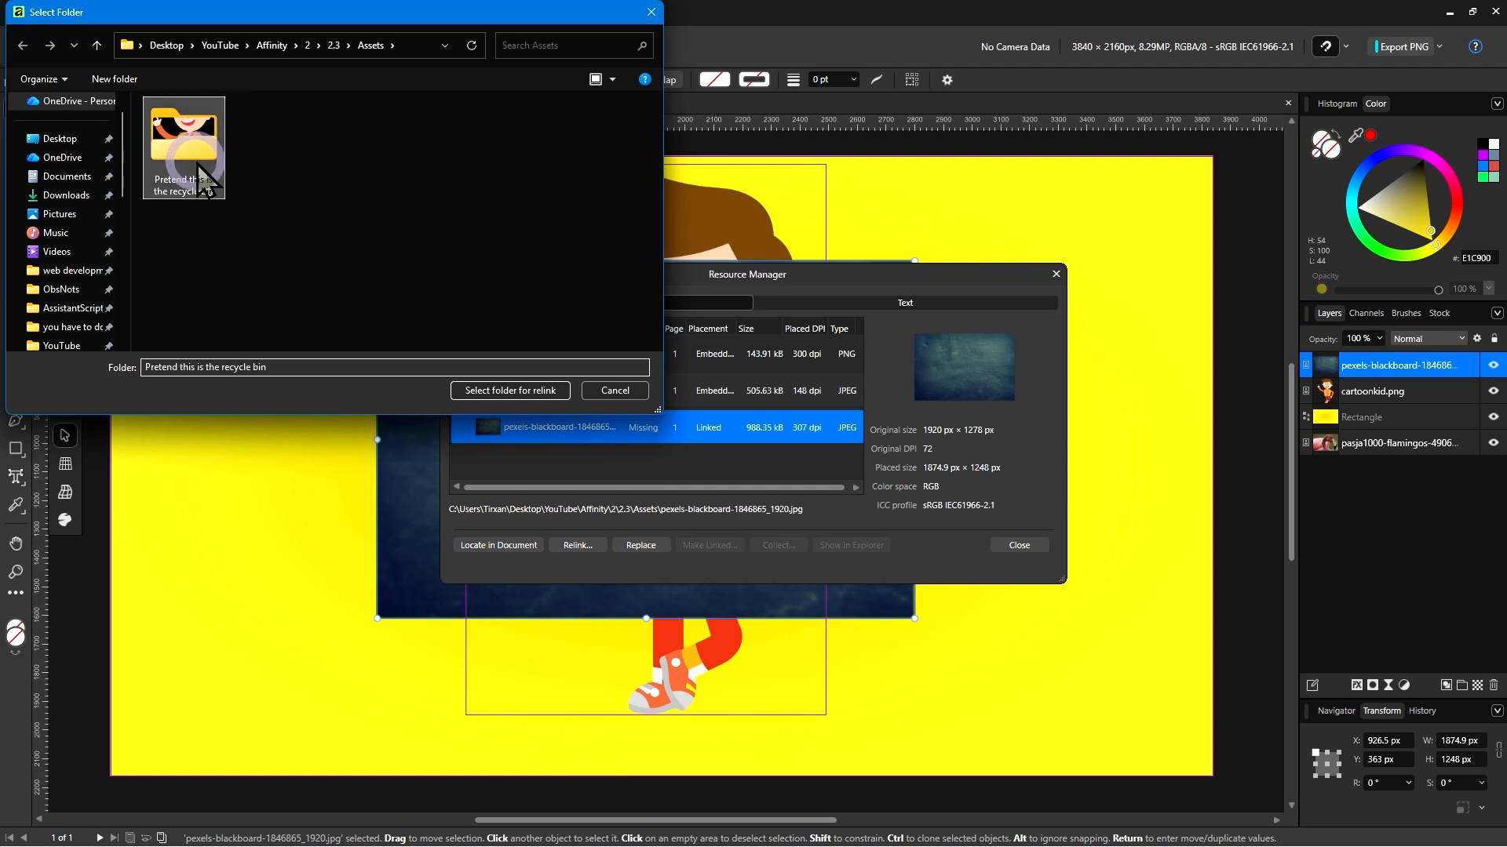
{"action": "left_click", "coordinate": [533, 391]}
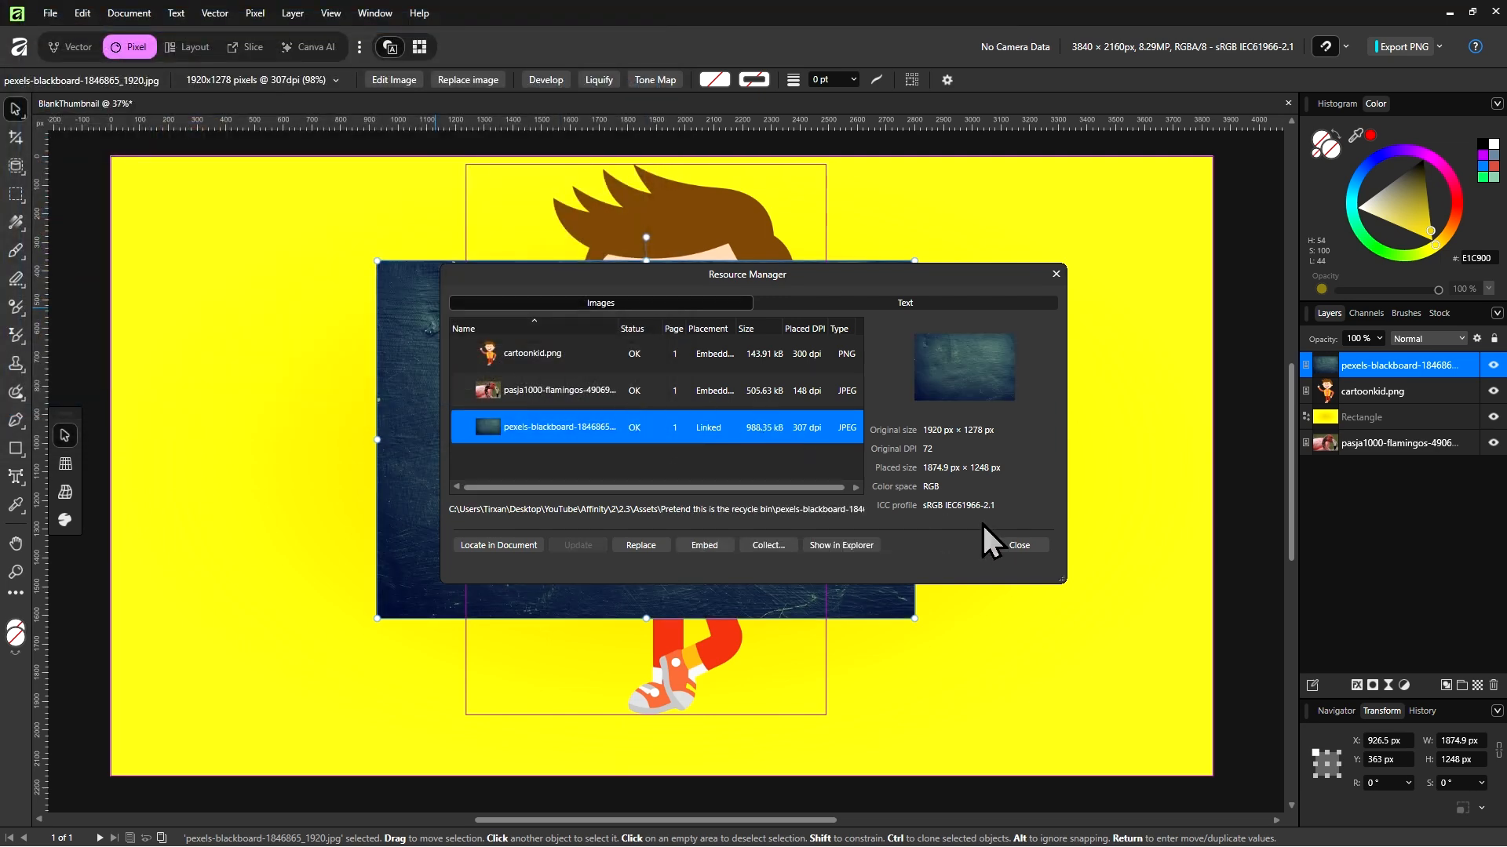
{"action": "left_click", "coordinate": [1019, 544]}
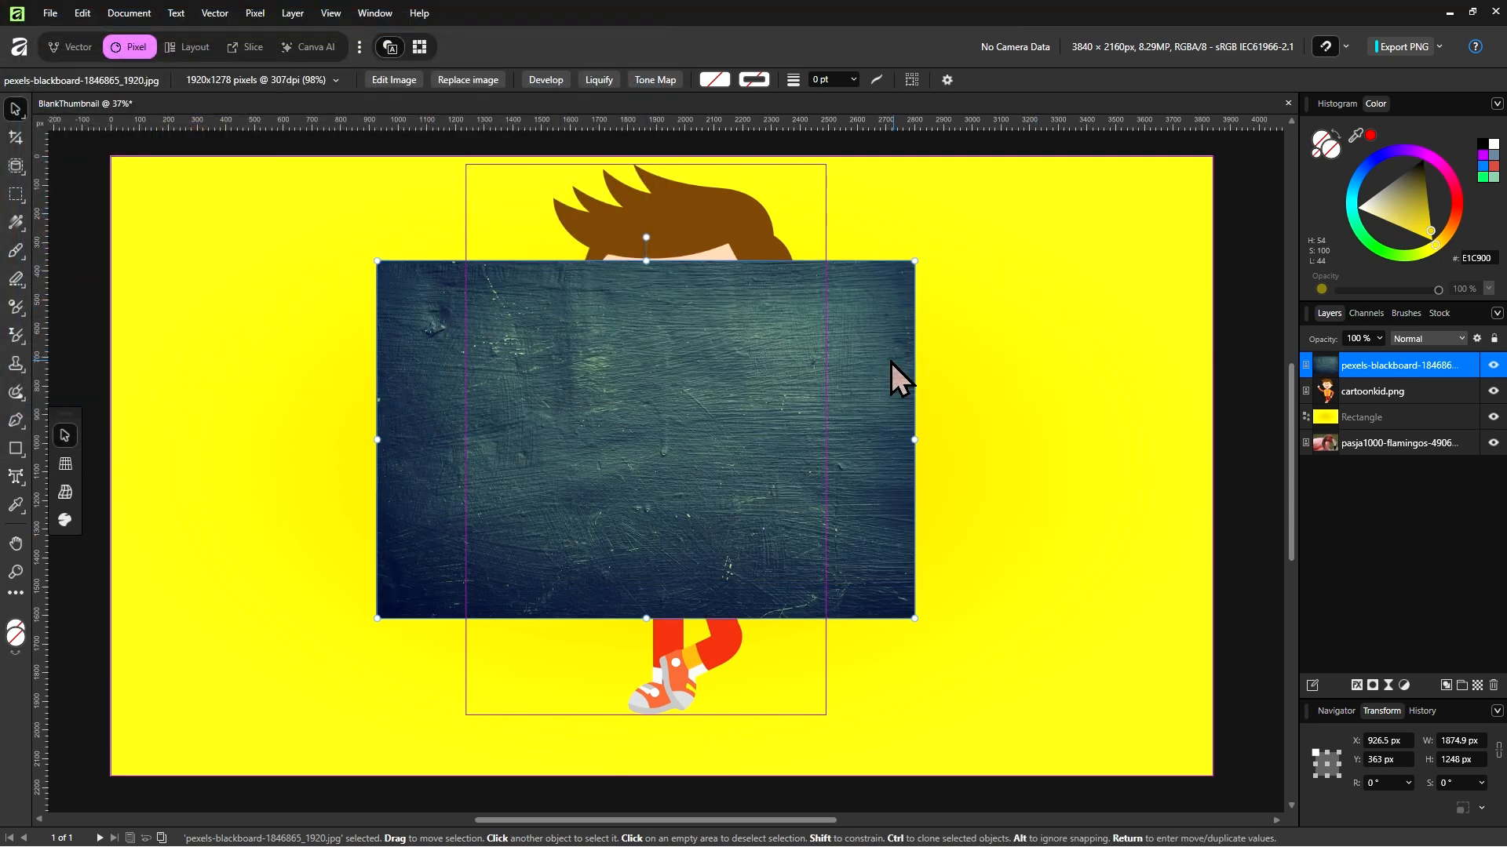
{"action": "left_click_drag", "start_coordinate": [882, 361], "coordinate": [891, 386]}
{"action": "key", "text": "ctrl+alt+a"}
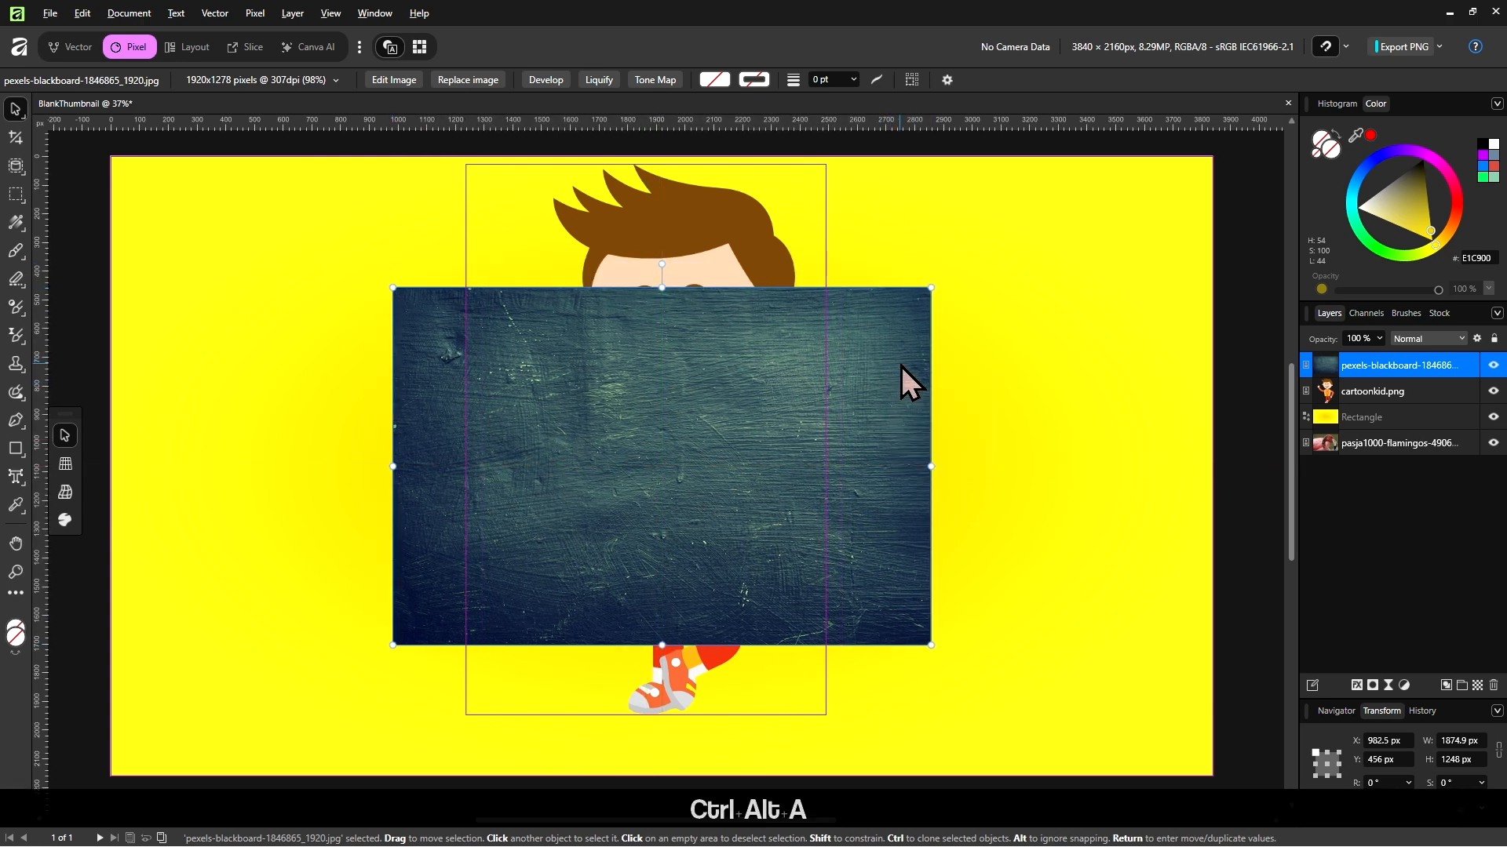
Switch to File Explorer and move cartoonkid.png and the blackboard image out of "Pretend this is the recycle bin" into the Assets folder
{"action": "mouse_move", "coordinate": [255, 839]}
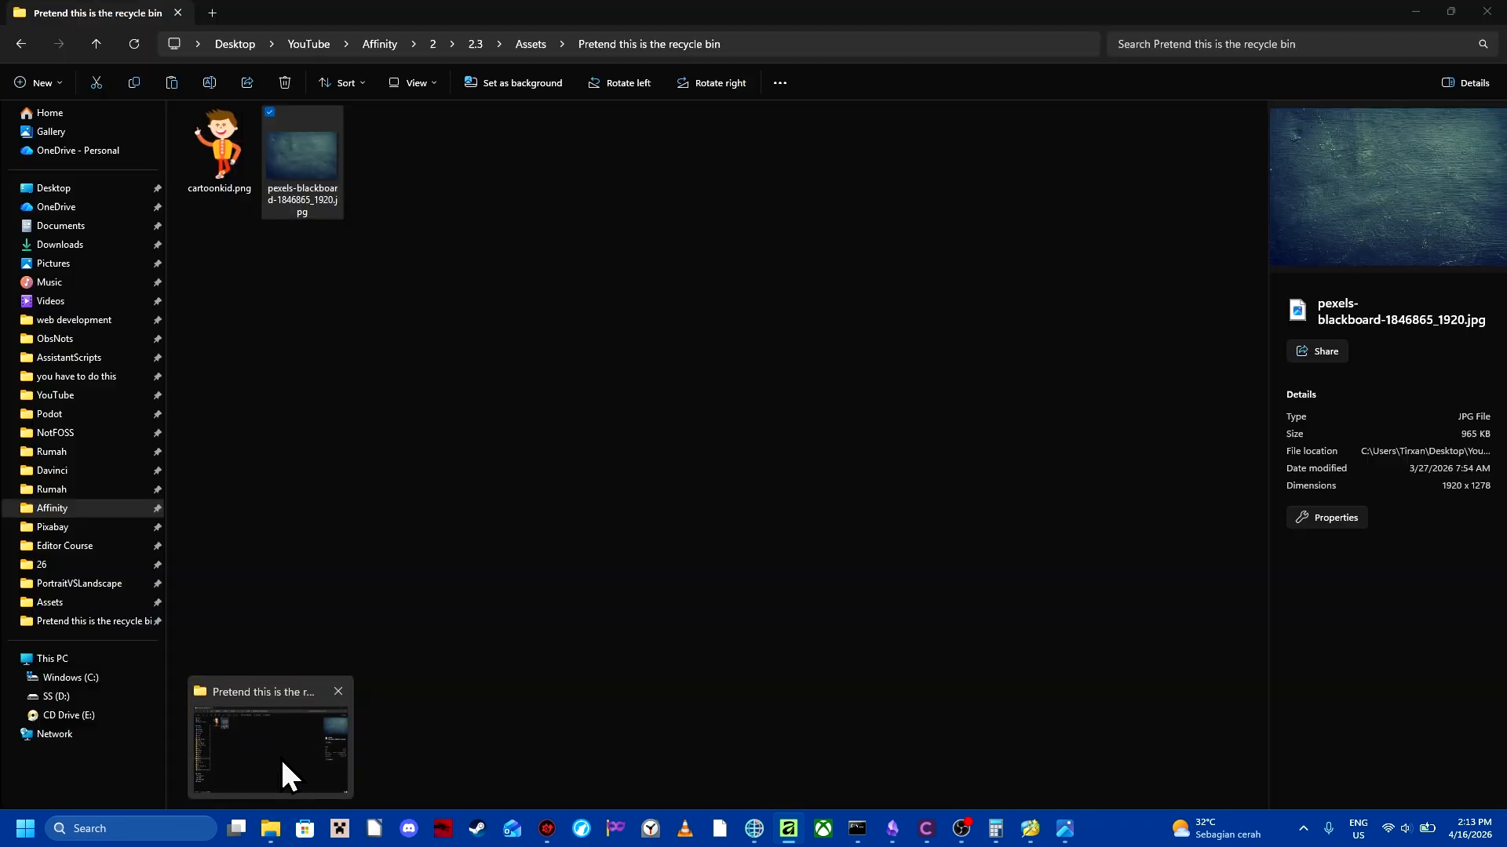
{"action": "left_click", "coordinate": [285, 772]}
{"action": "left_click_drag", "start_coordinate": [327, 251], "coordinate": [243, 185]}
{"action": "left_click_drag", "start_coordinate": [319, 149], "coordinate": [535, 50]}
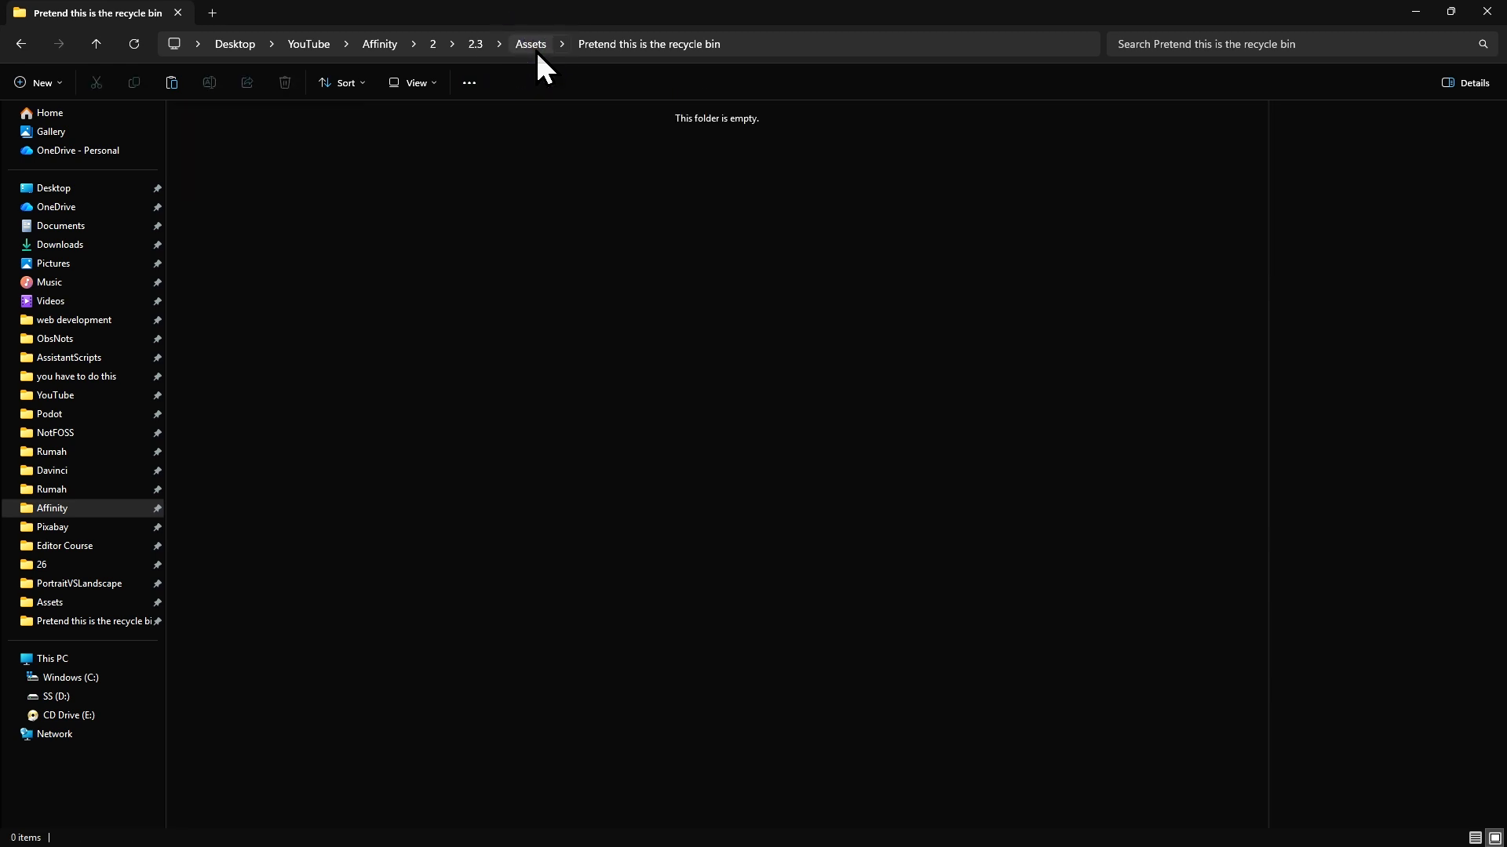
Go to the Assets folder and permanently delete the "Pretend this is the recycle bin" folder
{"action": "left_click", "coordinate": [535, 51]}
{"action": "left_click", "coordinate": [195, 169]}
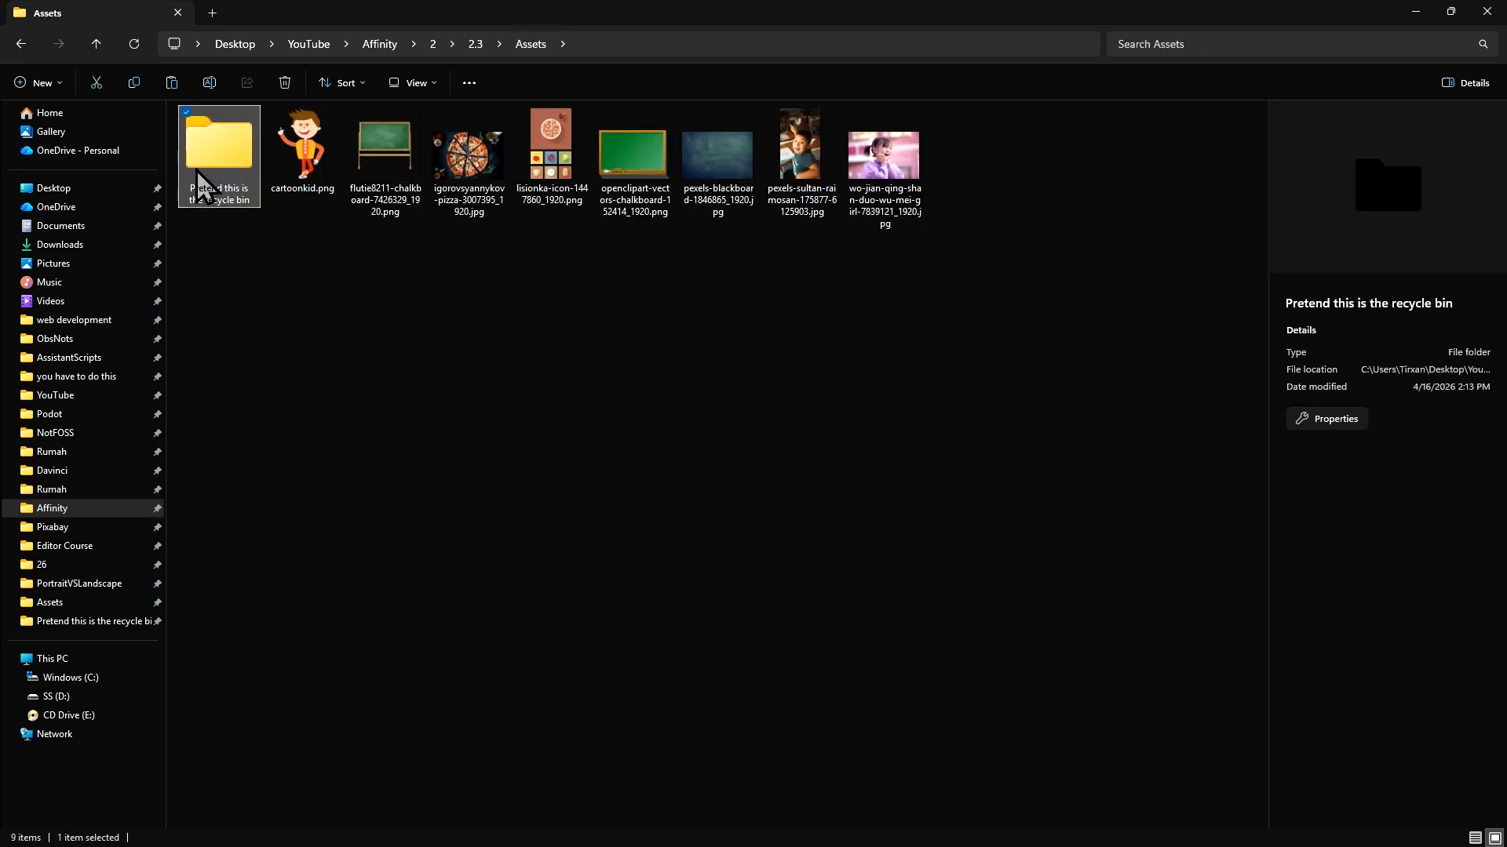
{"action": "key", "text": "shift+Delete"}
{"action": "left_click", "coordinate": [816, 471]}
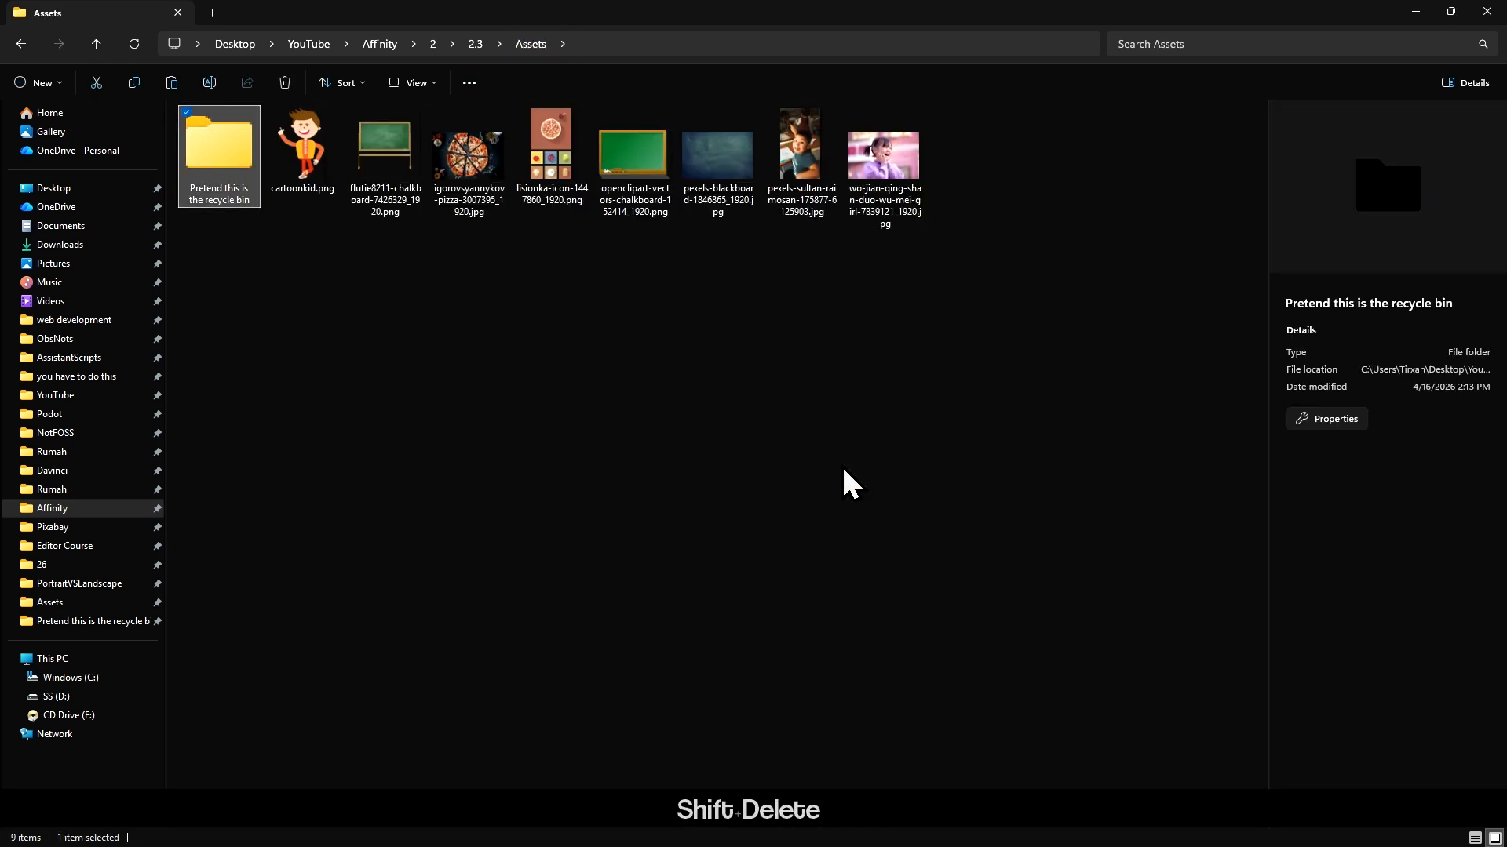
Switch back to Affinity and move the blackboard image to about X 926.5, Y 456 px
{"action": "key", "text": "alt+Tab"}
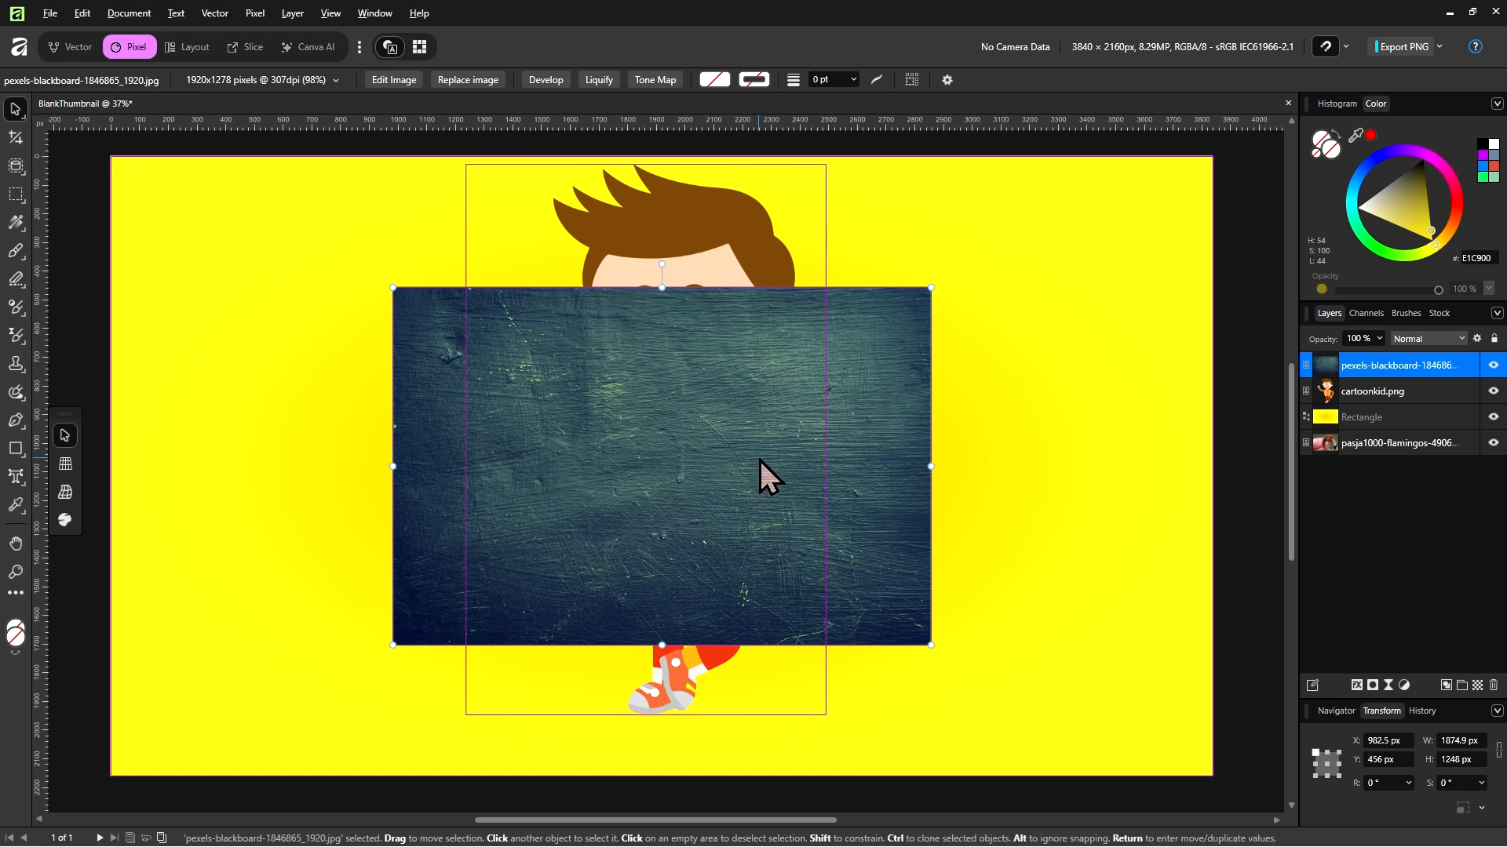
{"action": "left_click_drag", "start_coordinate": [767, 474], "coordinate": [746, 508]}
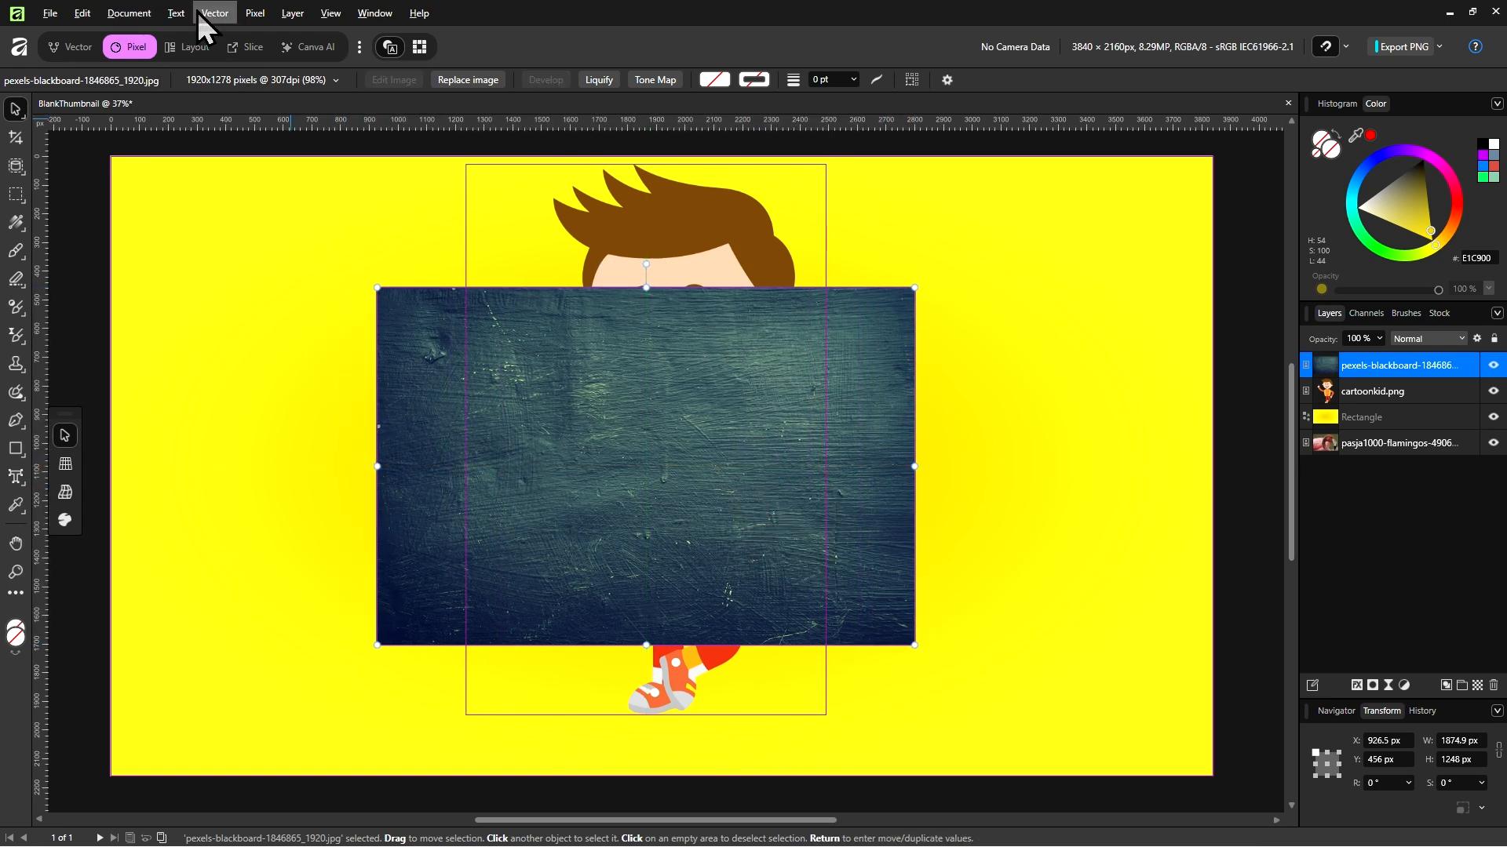
Relink the missing blackboard image to the Assets folder through the Resource Manager, and close the manager
{"action": "left_click", "coordinate": [128, 13]}
{"action": "left_click", "coordinate": [219, 252]}
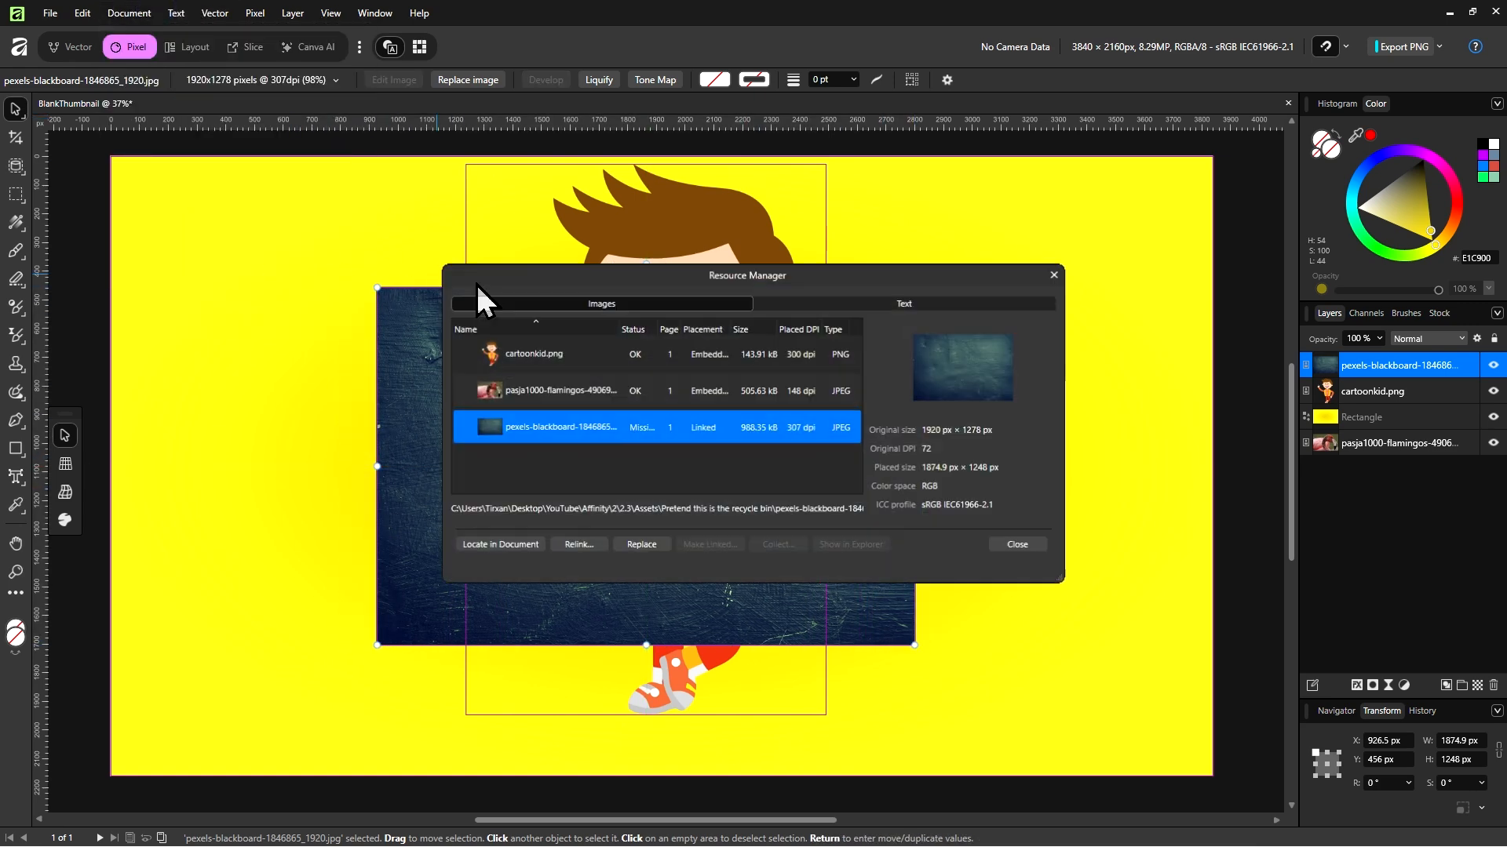
{"action": "key", "text": "ctrl+shift+alt+q"}
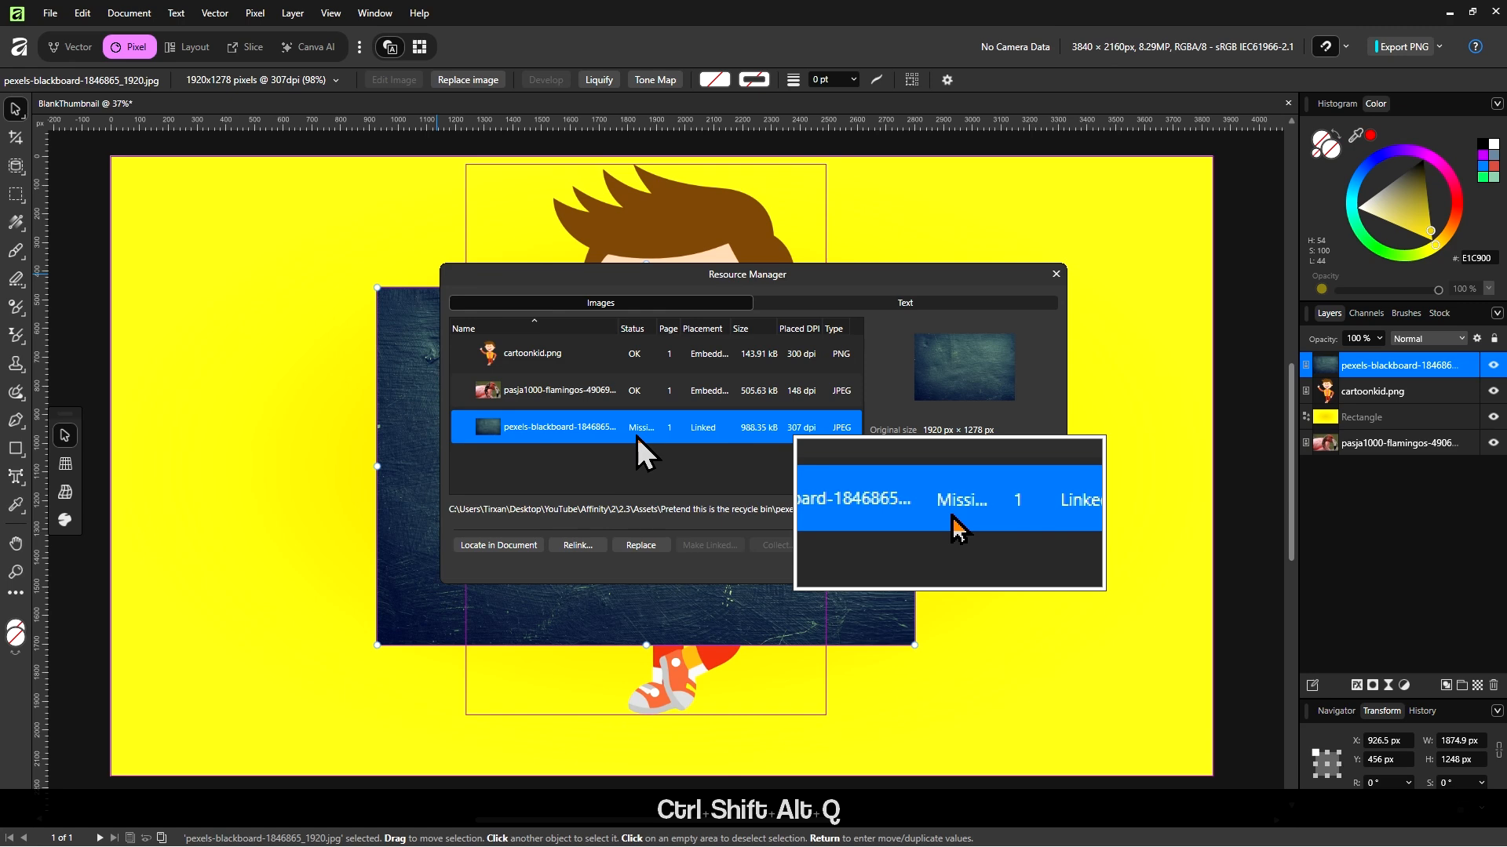
{"action": "left_click", "coordinate": [569, 546]}
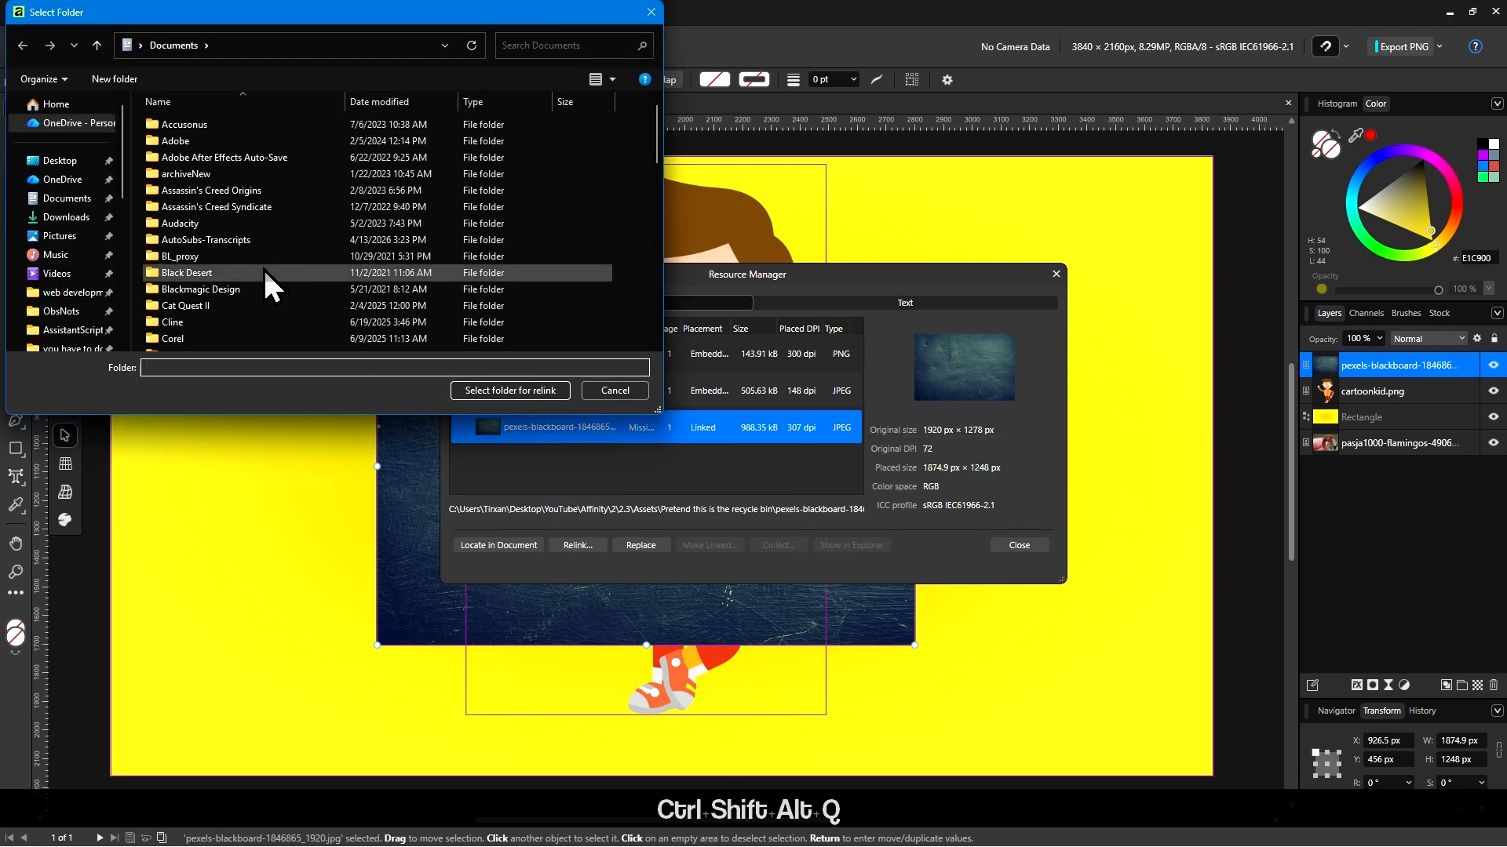
{"action": "scroll", "coordinate": [31, 200], "scroll_direction": "down", "scroll_amount": 5}
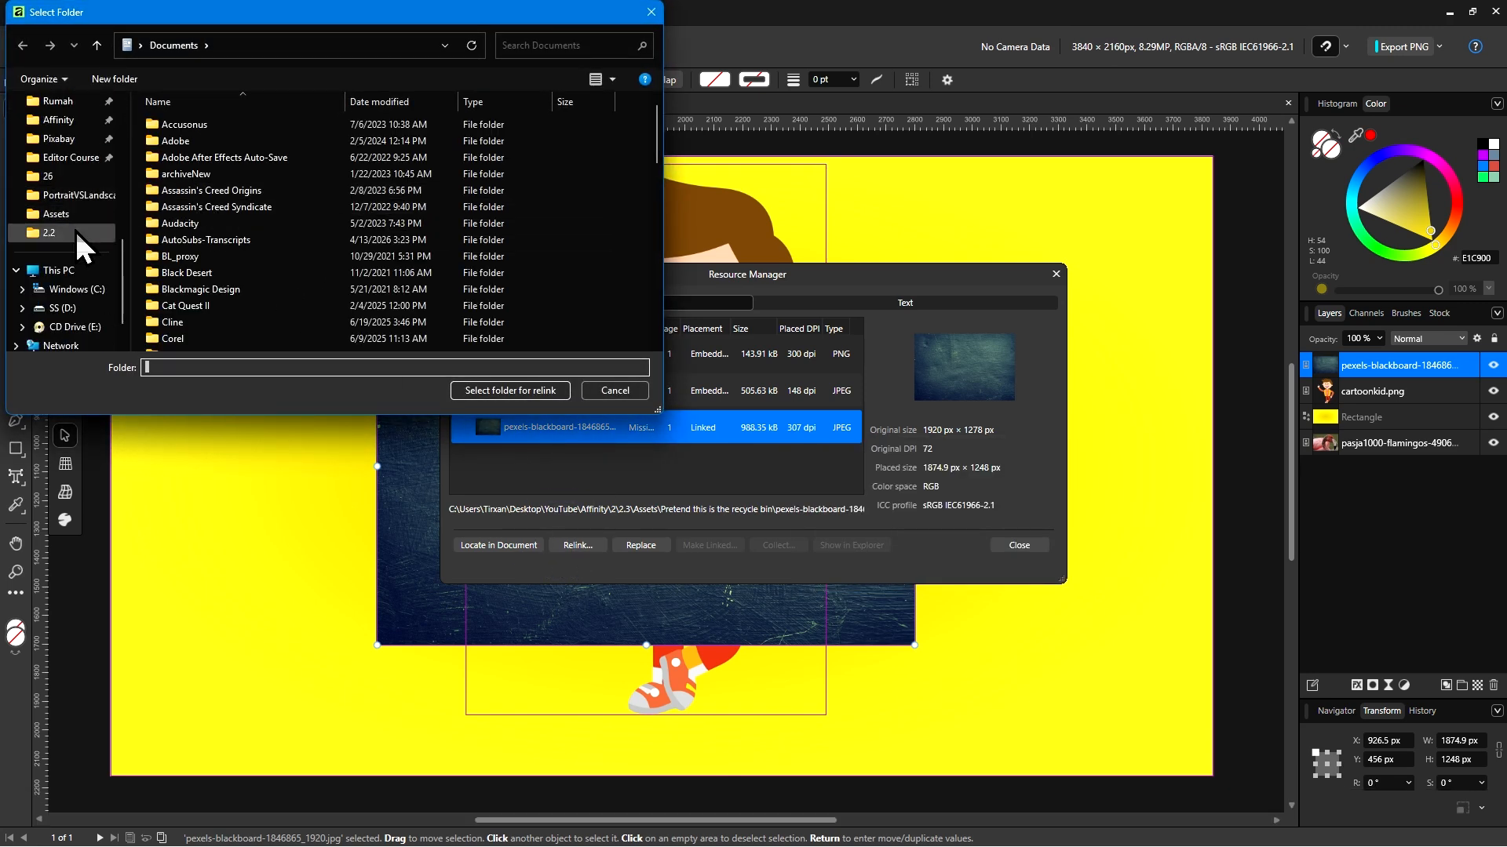
{"action": "left_click", "coordinate": [68, 181]}
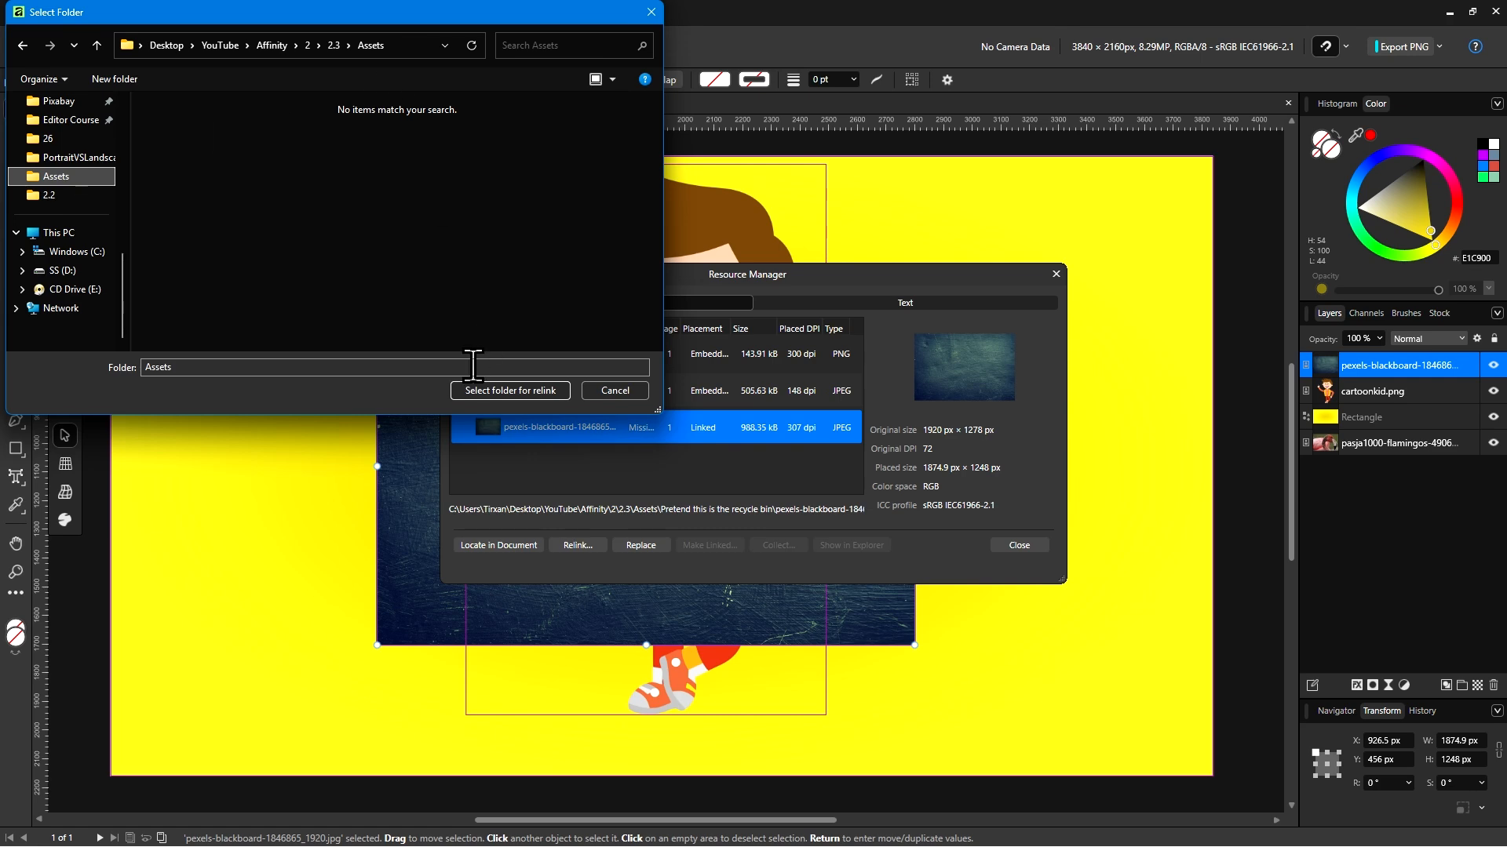
{"action": "left_click", "coordinate": [506, 390]}
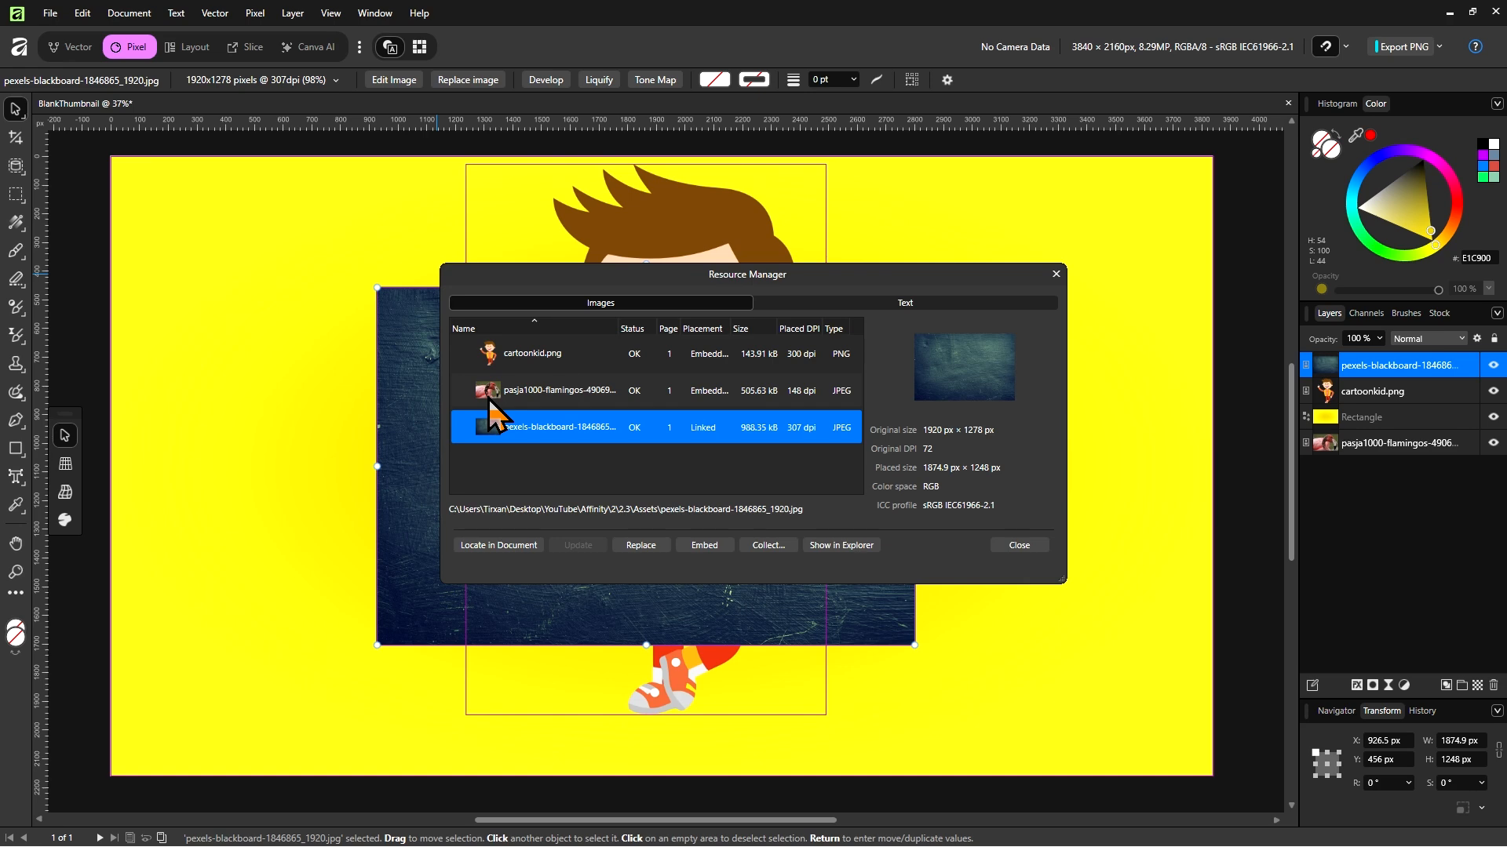
{"action": "left_click", "coordinate": [1046, 545]}
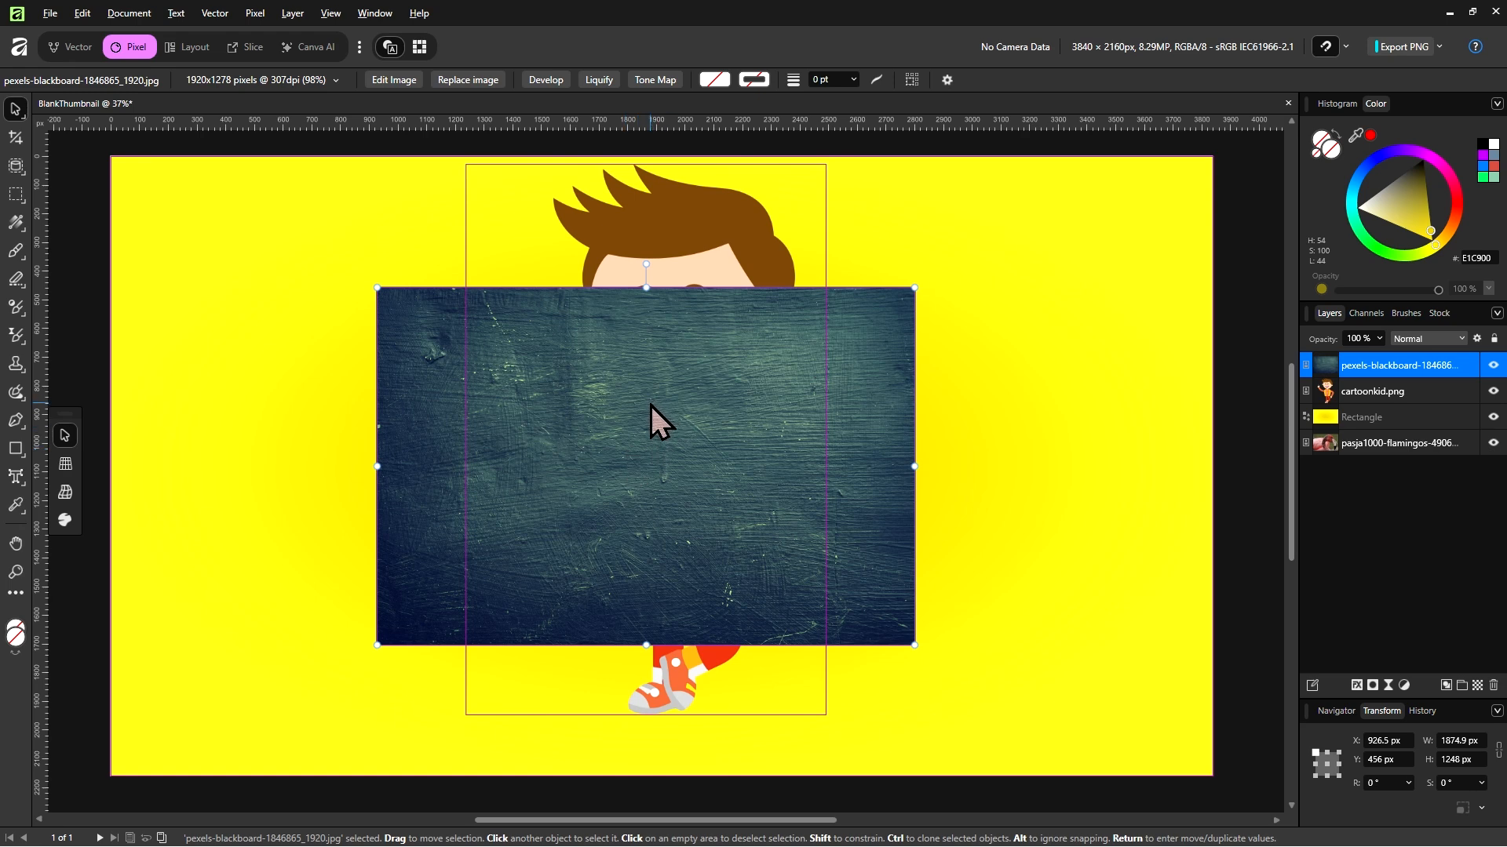
Replace the blackboard image with openclipart-vectors-chalkboard-152414_1920.png from the Assets folder and deselect it
{"action": "key", "text": "ctrl+shift+alt+q"}
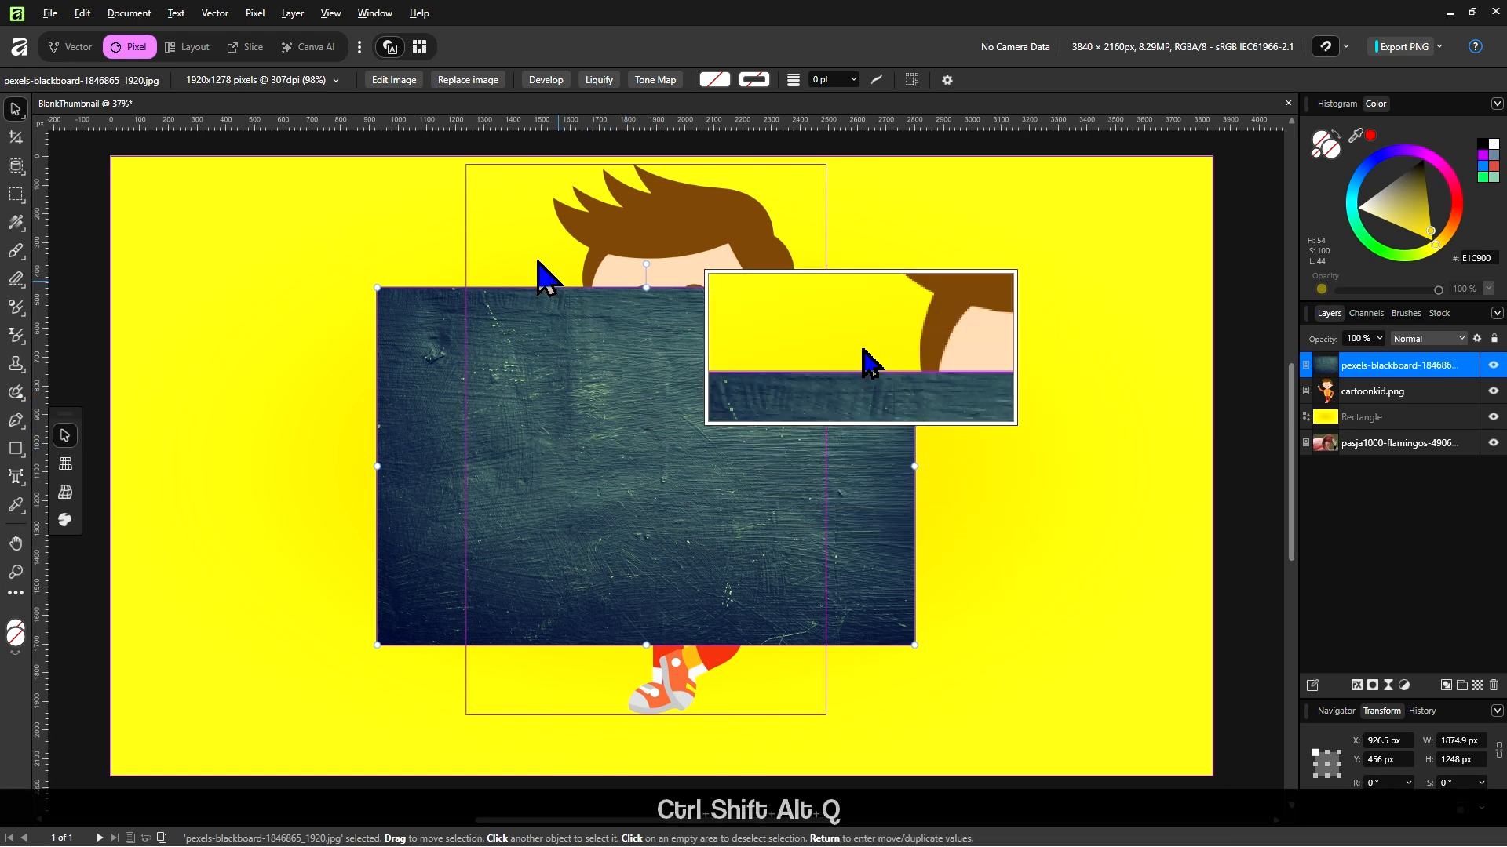
{"action": "left_click", "coordinate": [471, 80]}
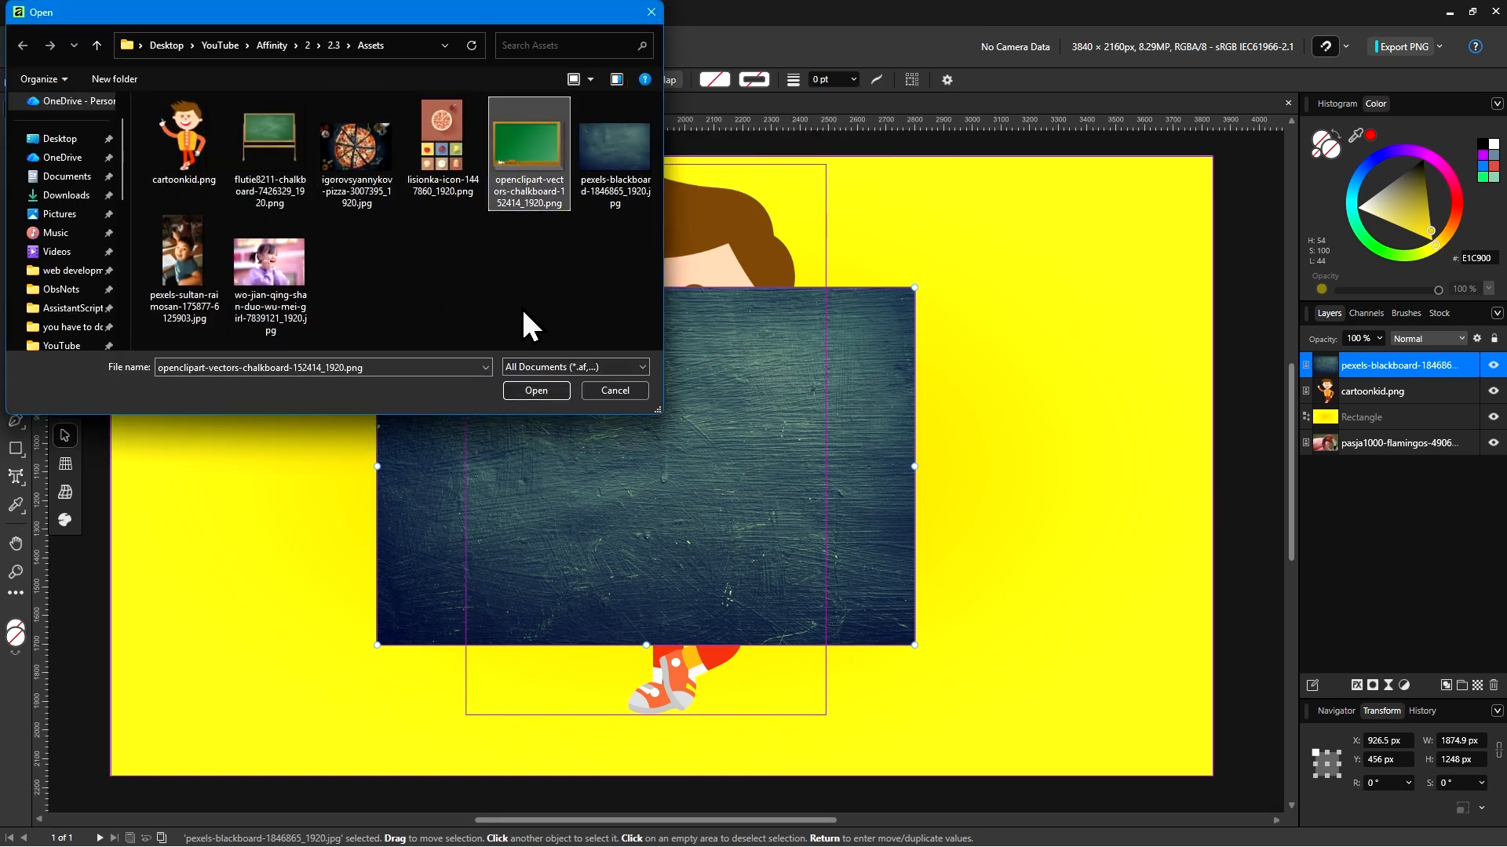
{"action": "left_click", "coordinate": [514, 390]}
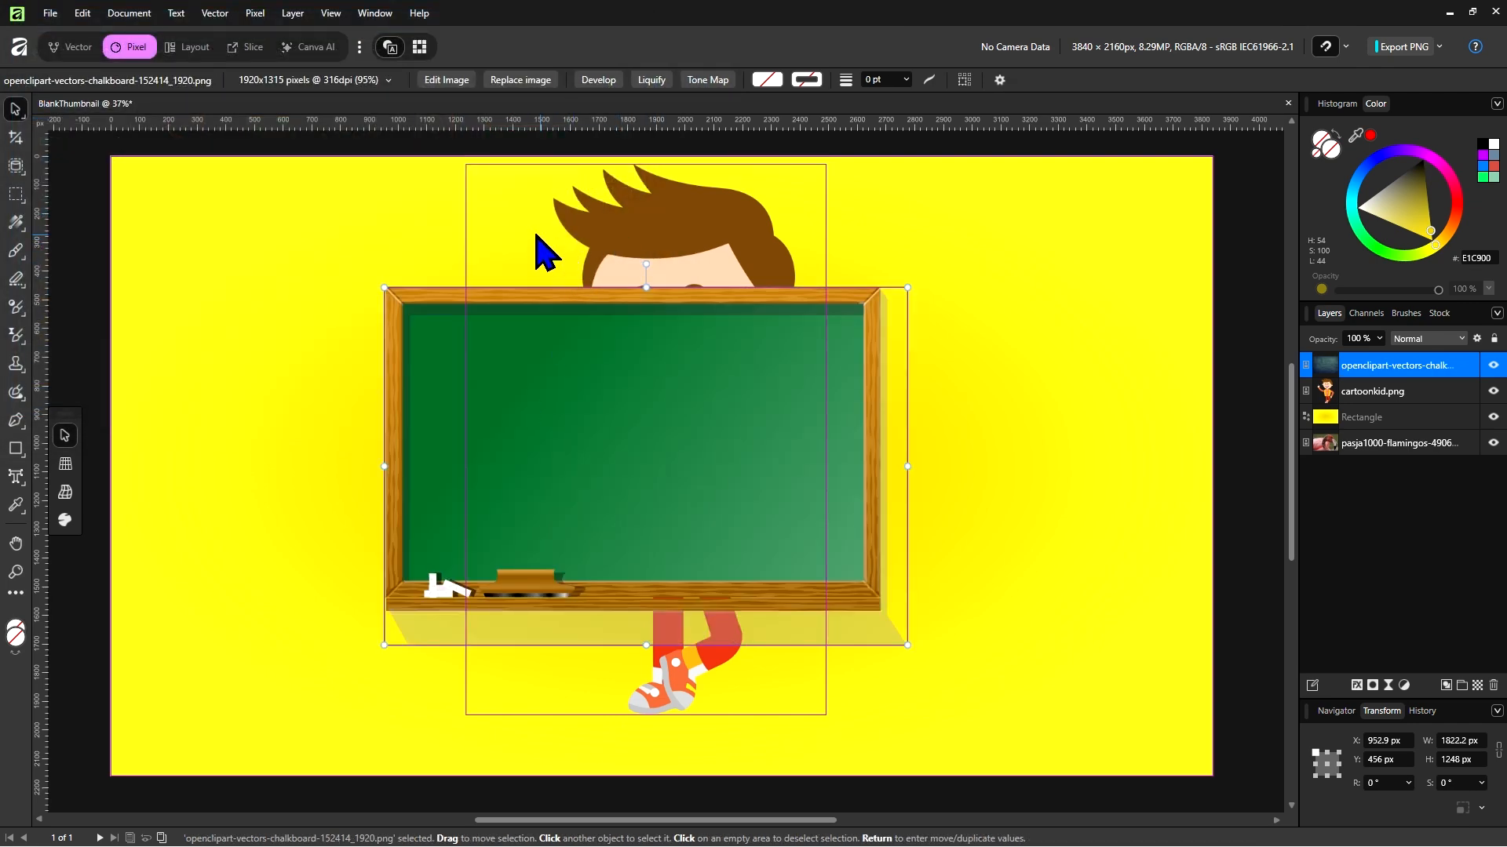
{"action": "left_click", "coordinate": [551, 140]}
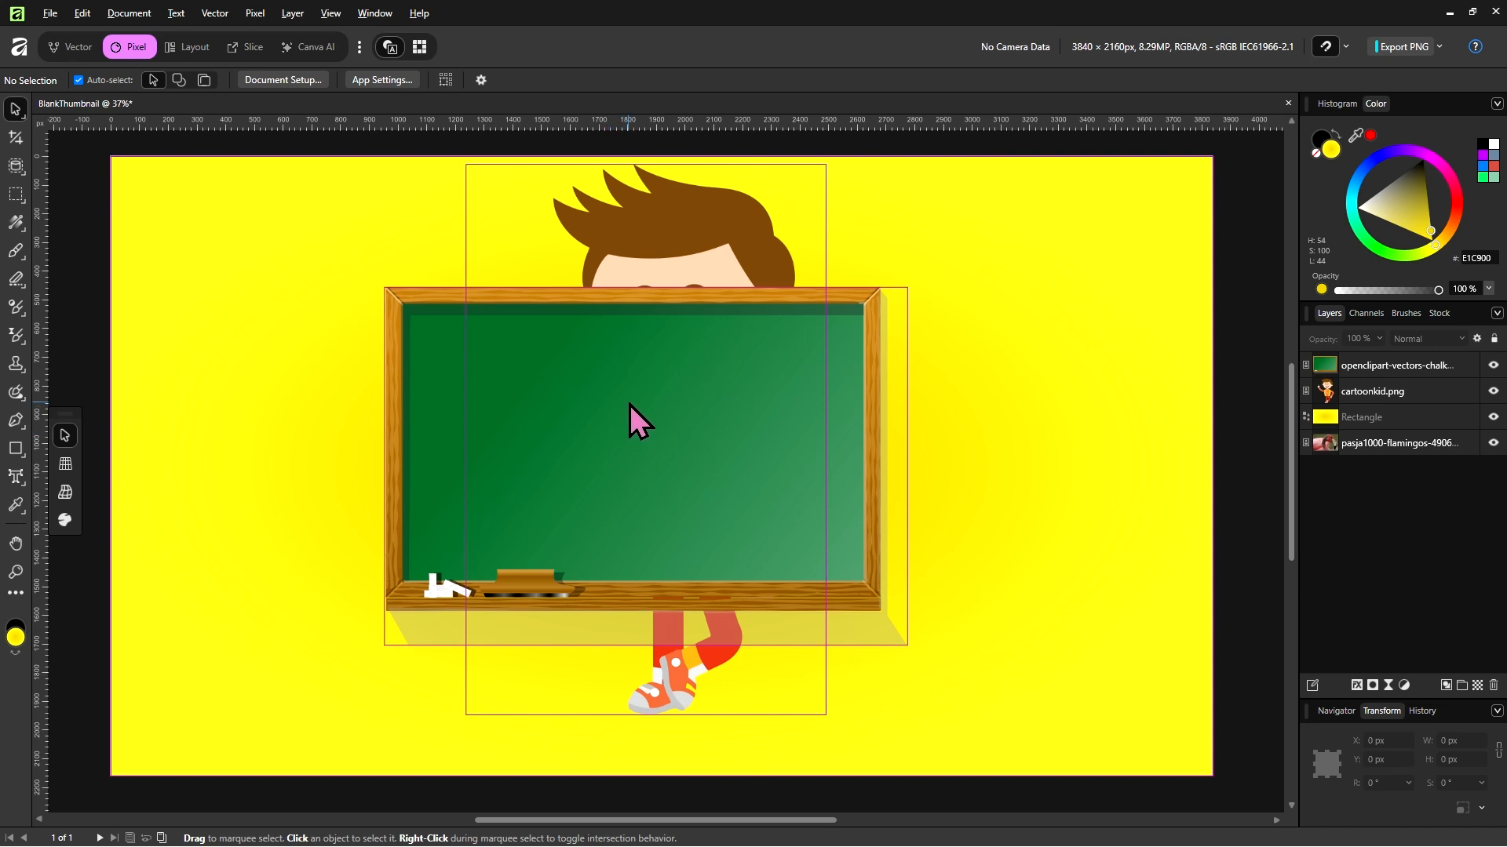
Shrink the green chalkboard image to about 87 × 60 px and rasterize it by painting on it with the Inpainting Brush
{"action": "left_click", "coordinate": [662, 386]}
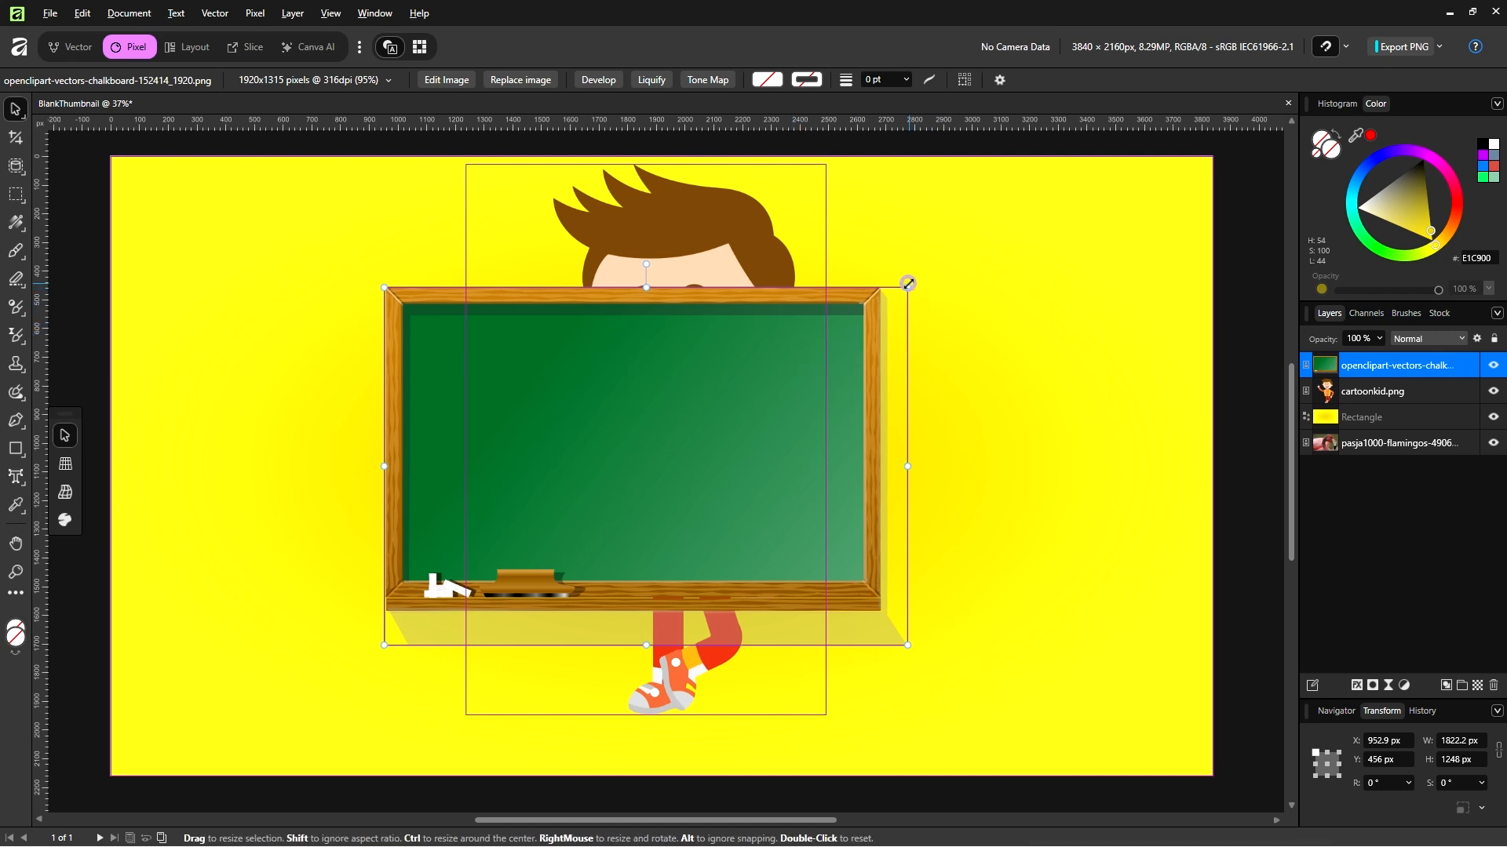
{"action": "mouse_move", "coordinate": [908, 286]}
{"action": "left_mouse_down"}
{"action": "mouse_move", "coordinate": [620, 422]}
{"action": "mouse_move", "coordinate": [459, 543]}
{"action": "mouse_move", "coordinate": [413, 630]}
{"action": "left_mouse_up"}
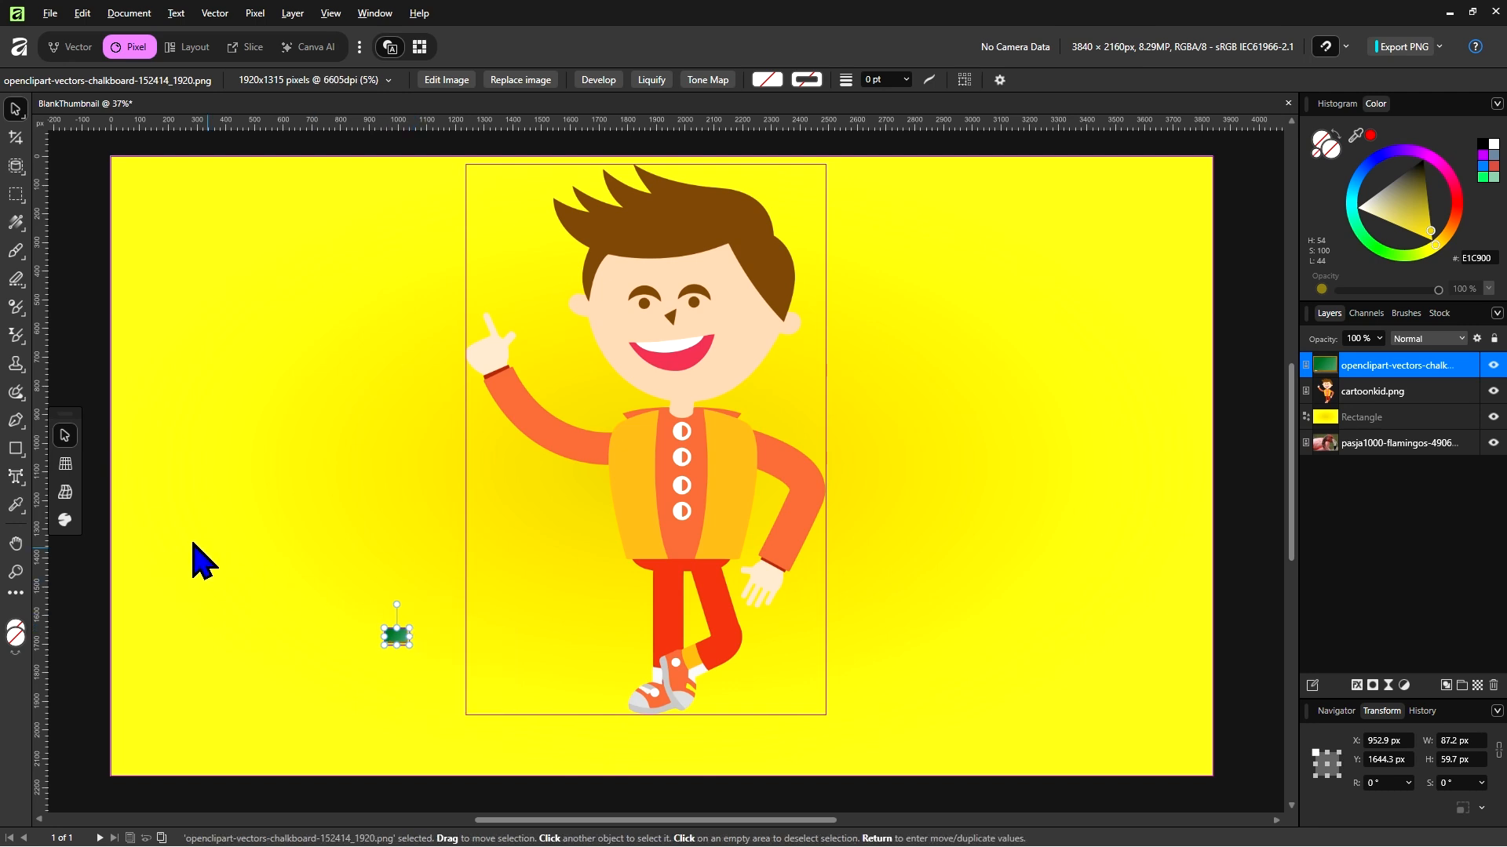
{"action": "left_click", "coordinate": [15, 392]}
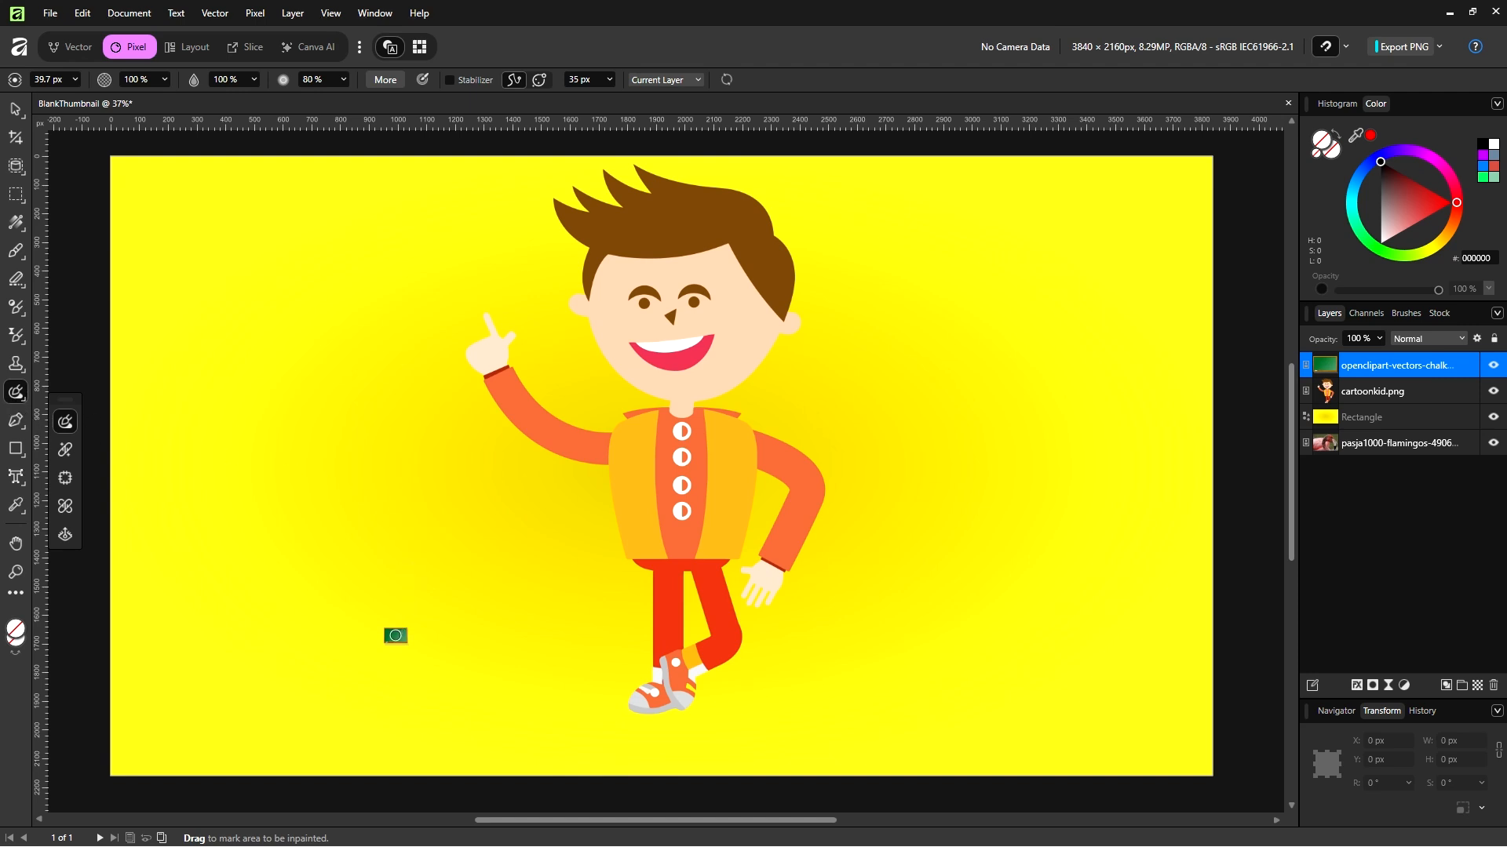
{"action": "left_click_drag", "start_coordinate": [396, 634], "coordinate": [398, 635]}
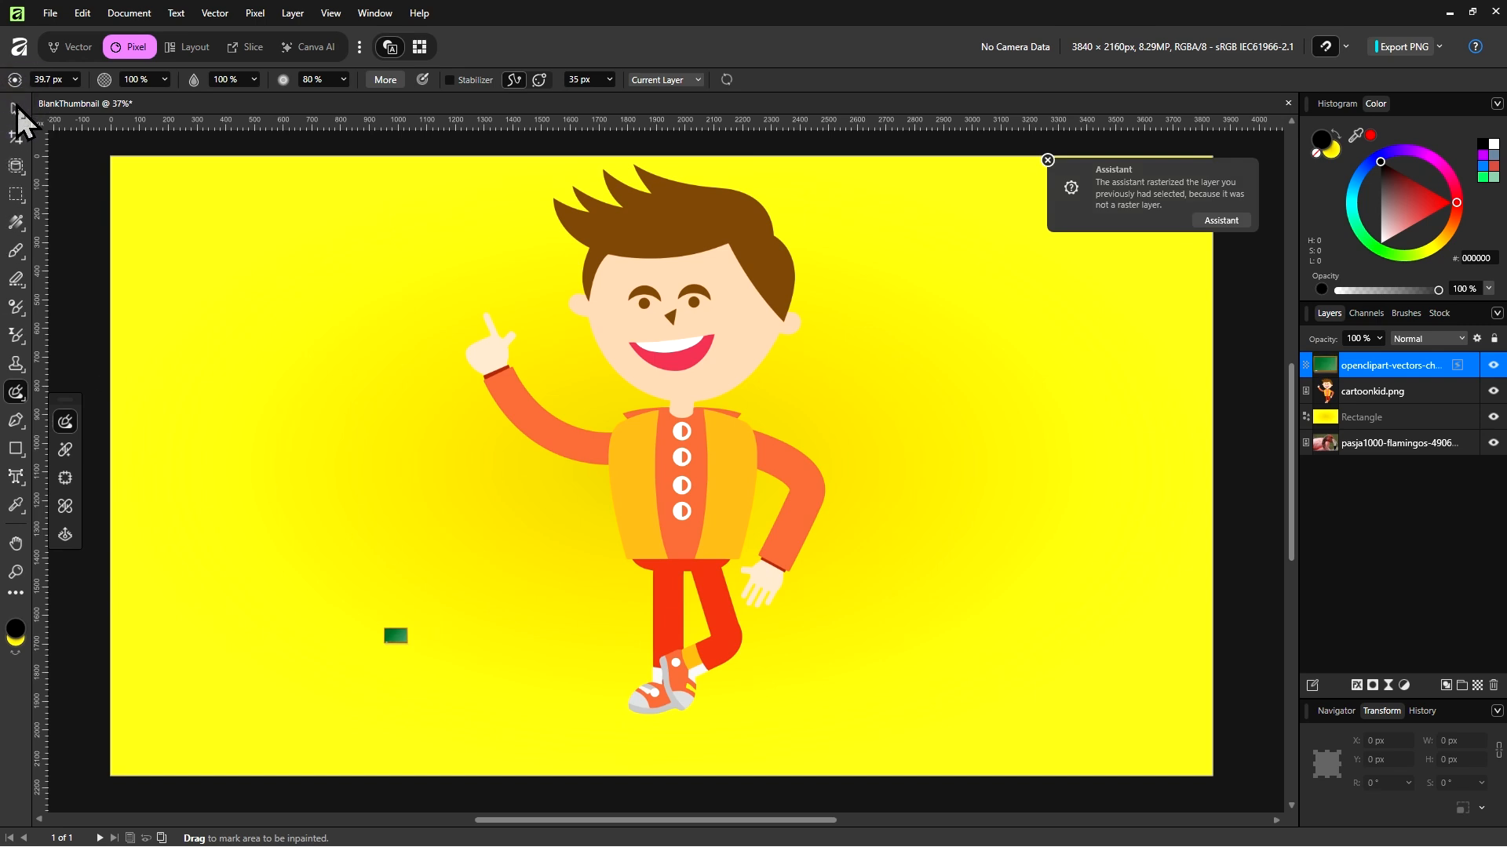
Enlarge the rasterized chalkboard with the Move tool to about 2209 × 1531 px
{"action": "left_click", "coordinate": [16, 137]}
{"action": "left_click", "coordinate": [86, 106]}
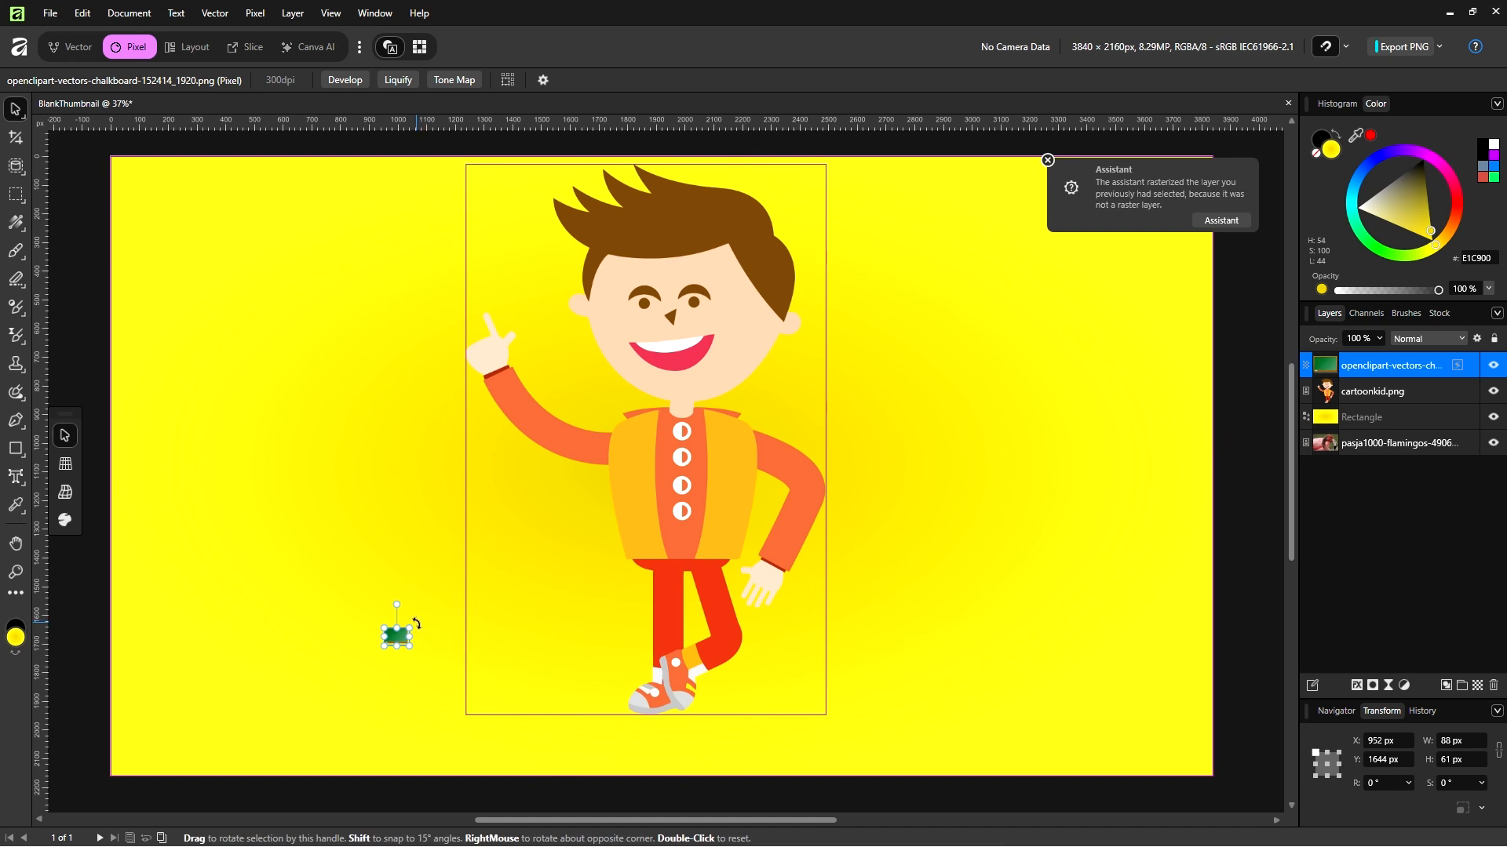
{"action": "left_click_drag", "start_coordinate": [407, 625], "coordinate": [1152, 402]}
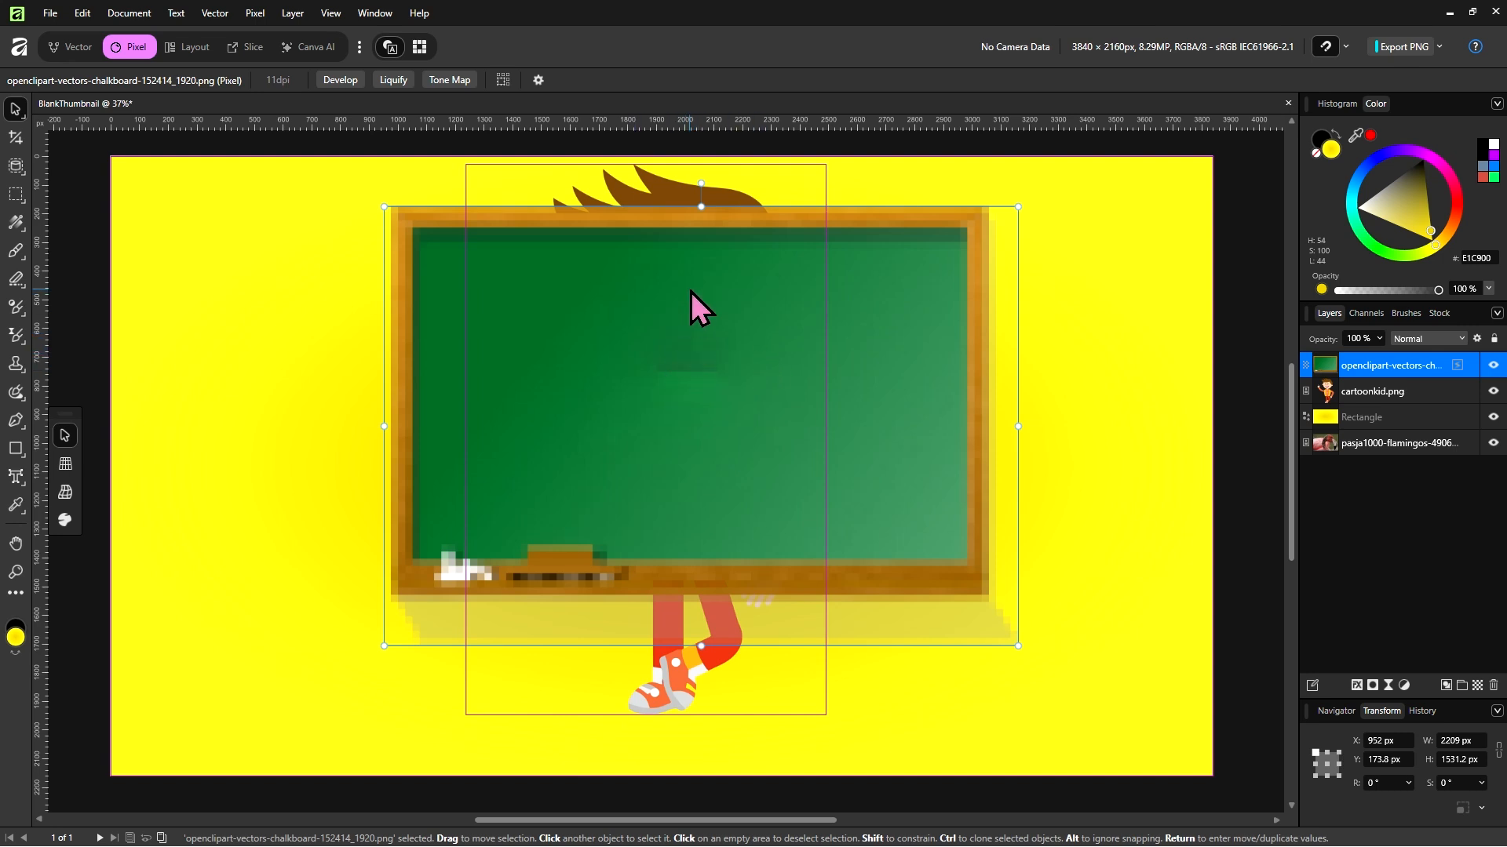
Delete the rasterized chalkboard and the cartoonkid.png image from the document
{"action": "key", "text": "ctrl+shift+alt+q"}
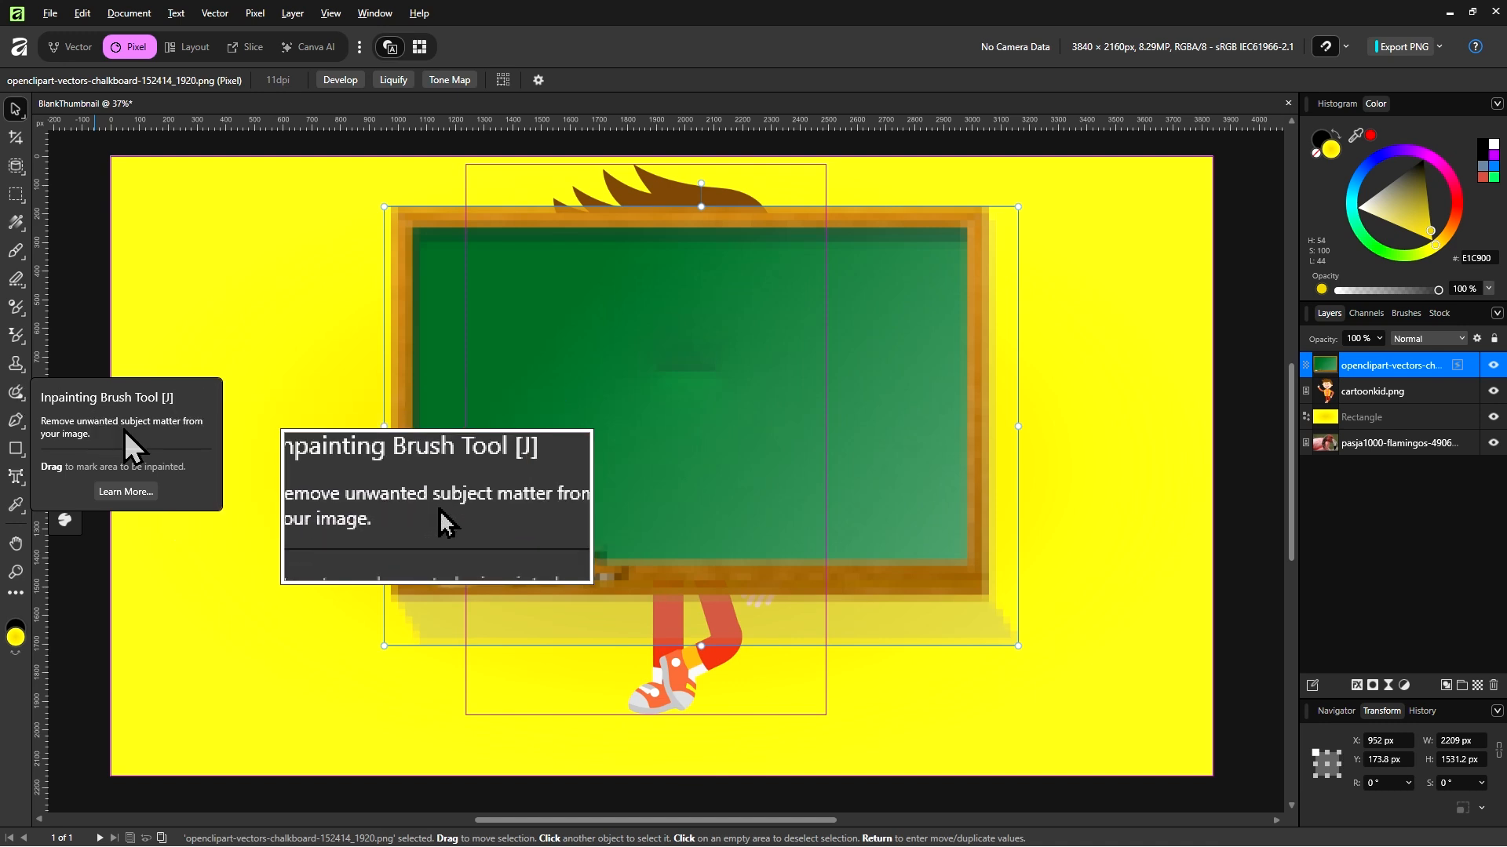
{"action": "key", "text": "ctrl+shift+alt+q"}
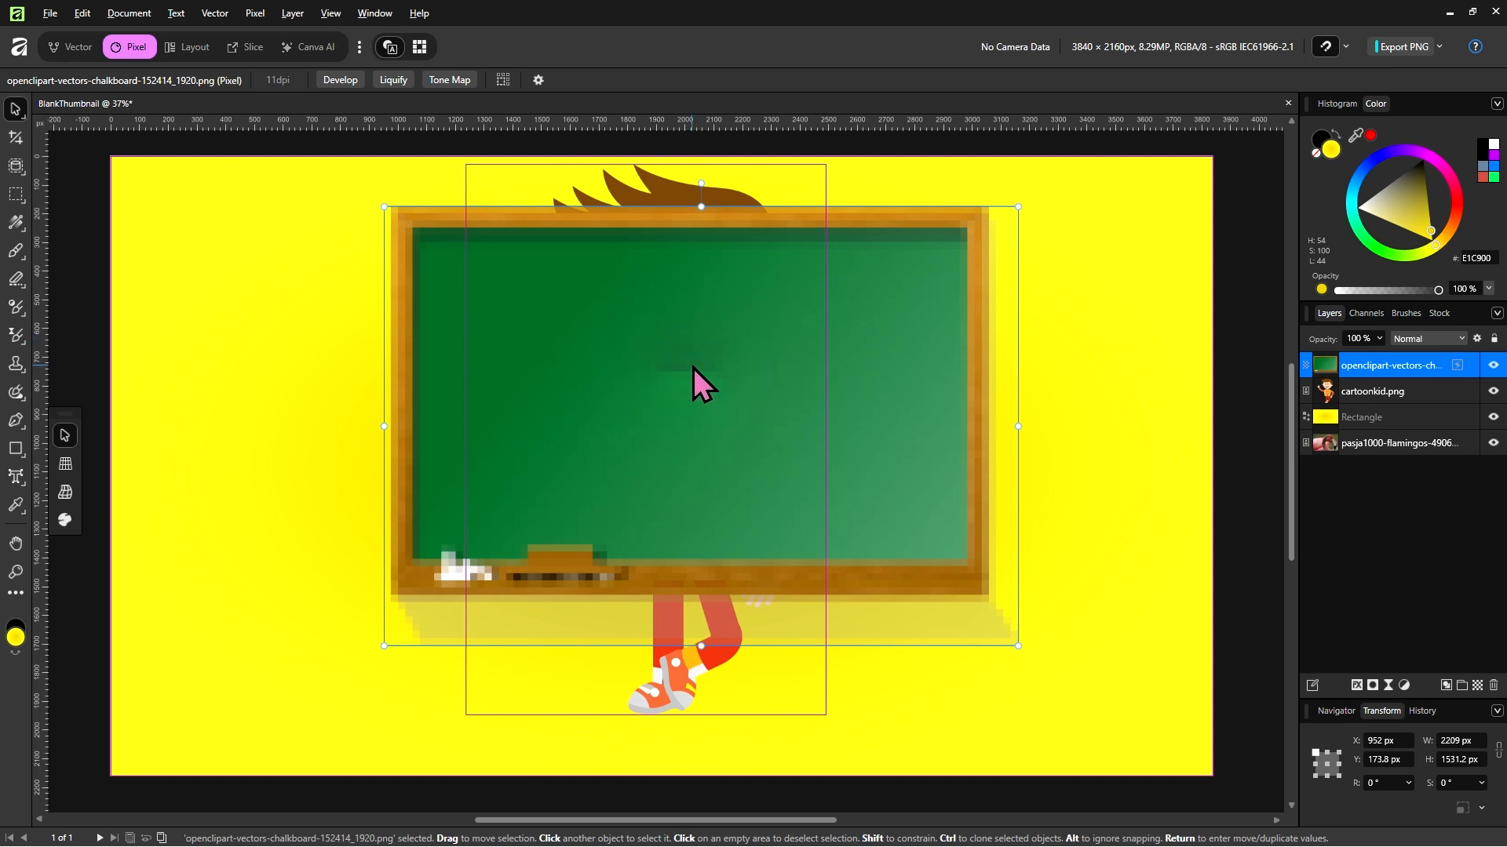
{"action": "key", "text": "Delete"}
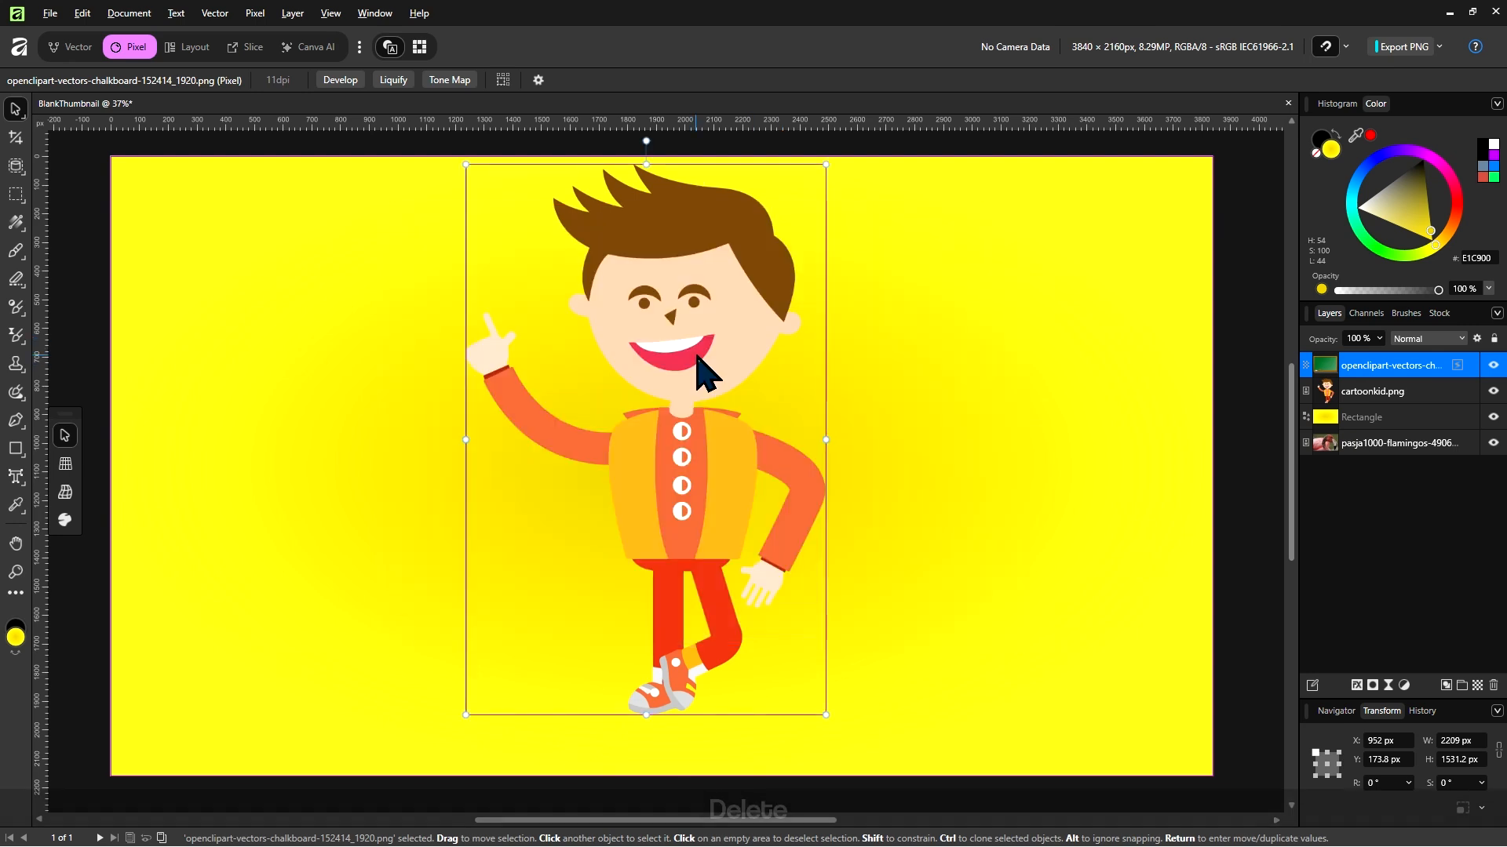
{"action": "key", "text": "Delete"}
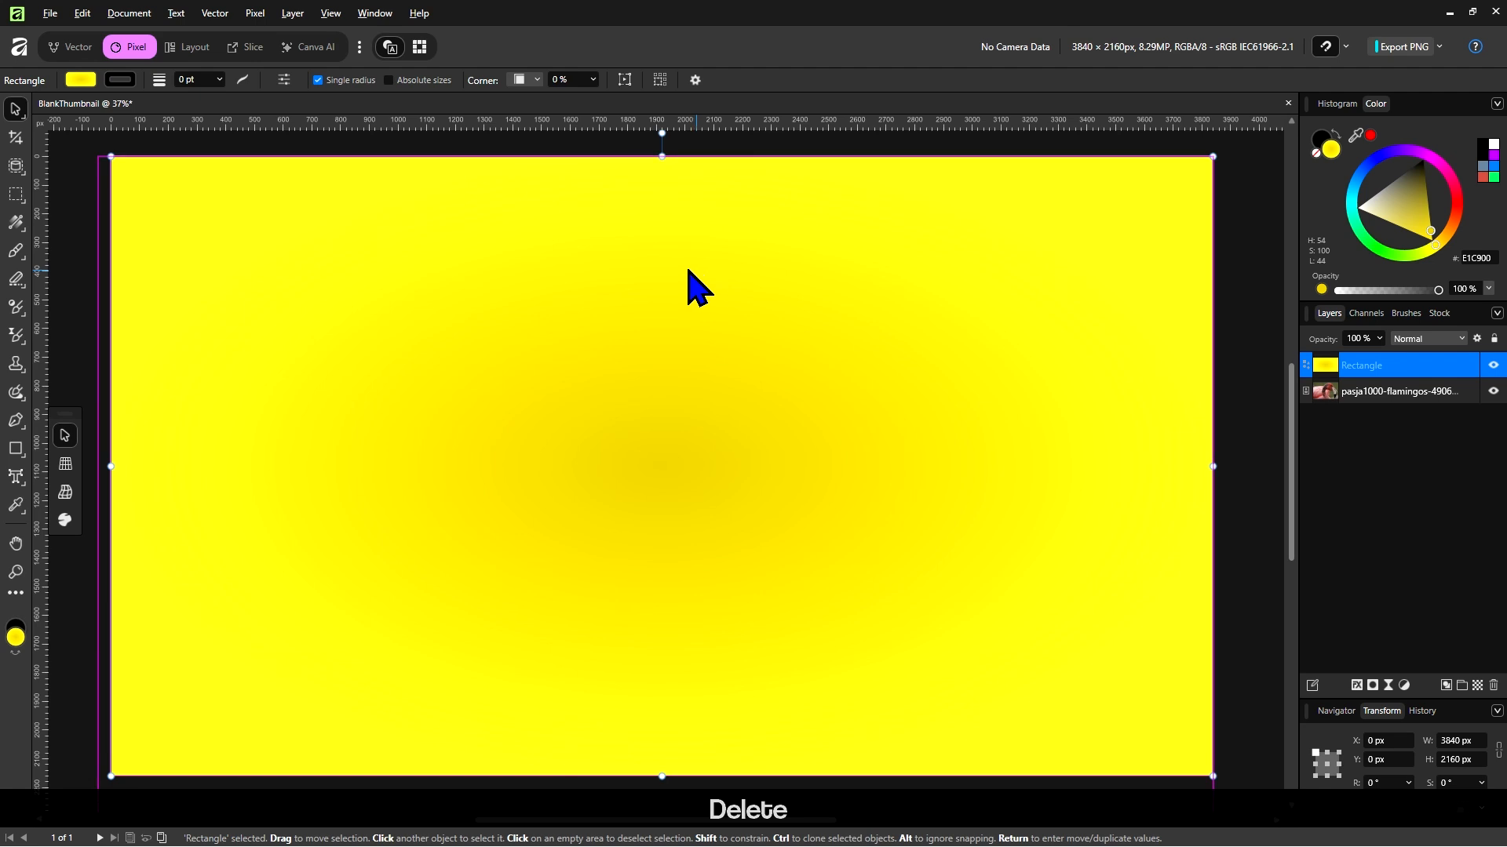
Start the Place command and load all eight images from the Assets folder for placement
{"action": "left_click", "coordinate": [50, 13]}
{"action": "left_click", "coordinate": [208, 365]}
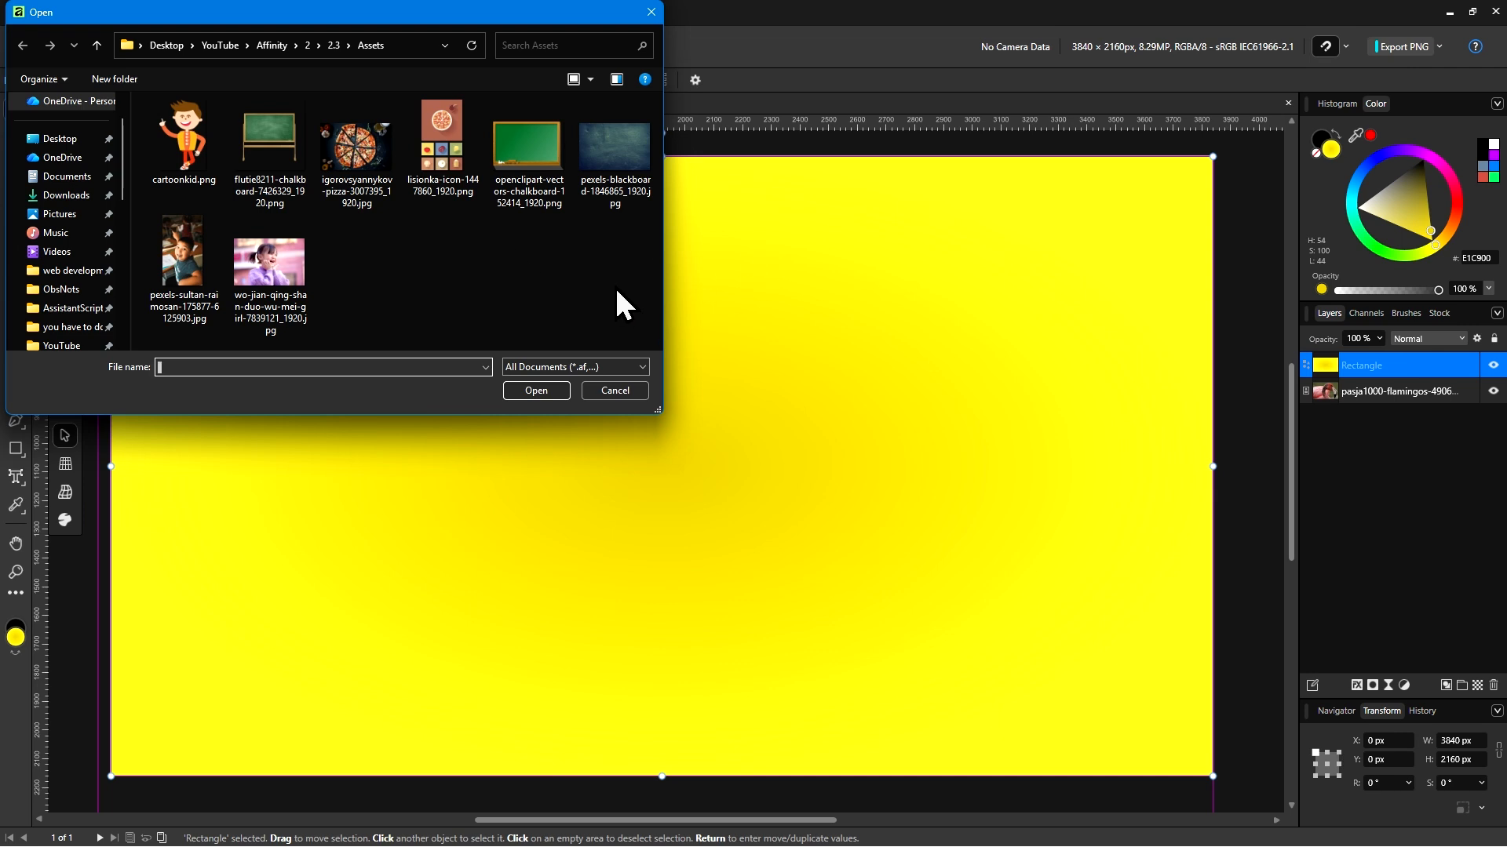
{"action": "left_click_drag", "start_coordinate": [615, 286], "coordinate": [193, 153]}
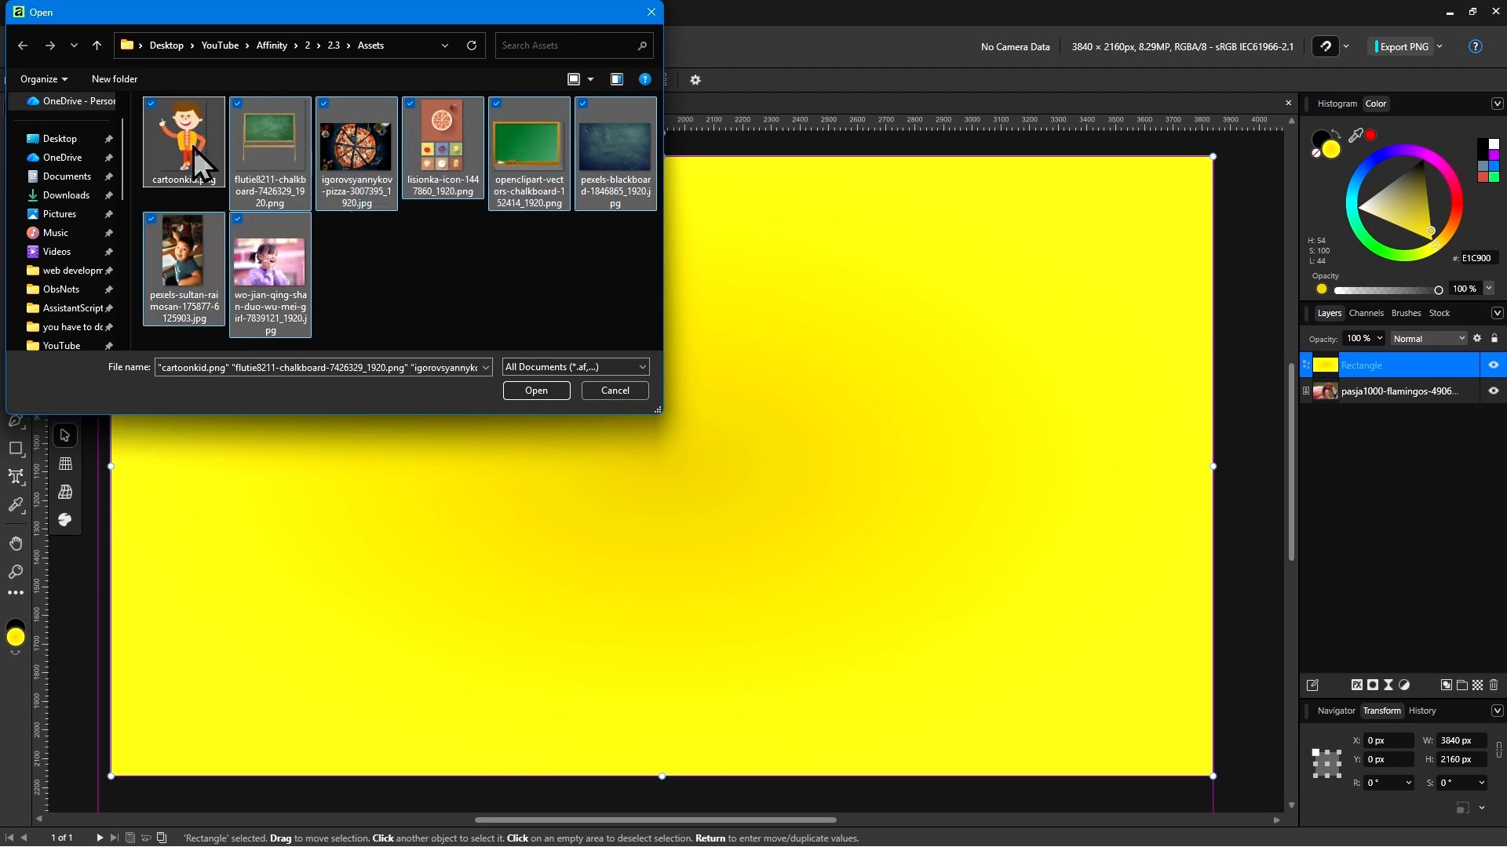
{"action": "left_click", "coordinate": [562, 394]}
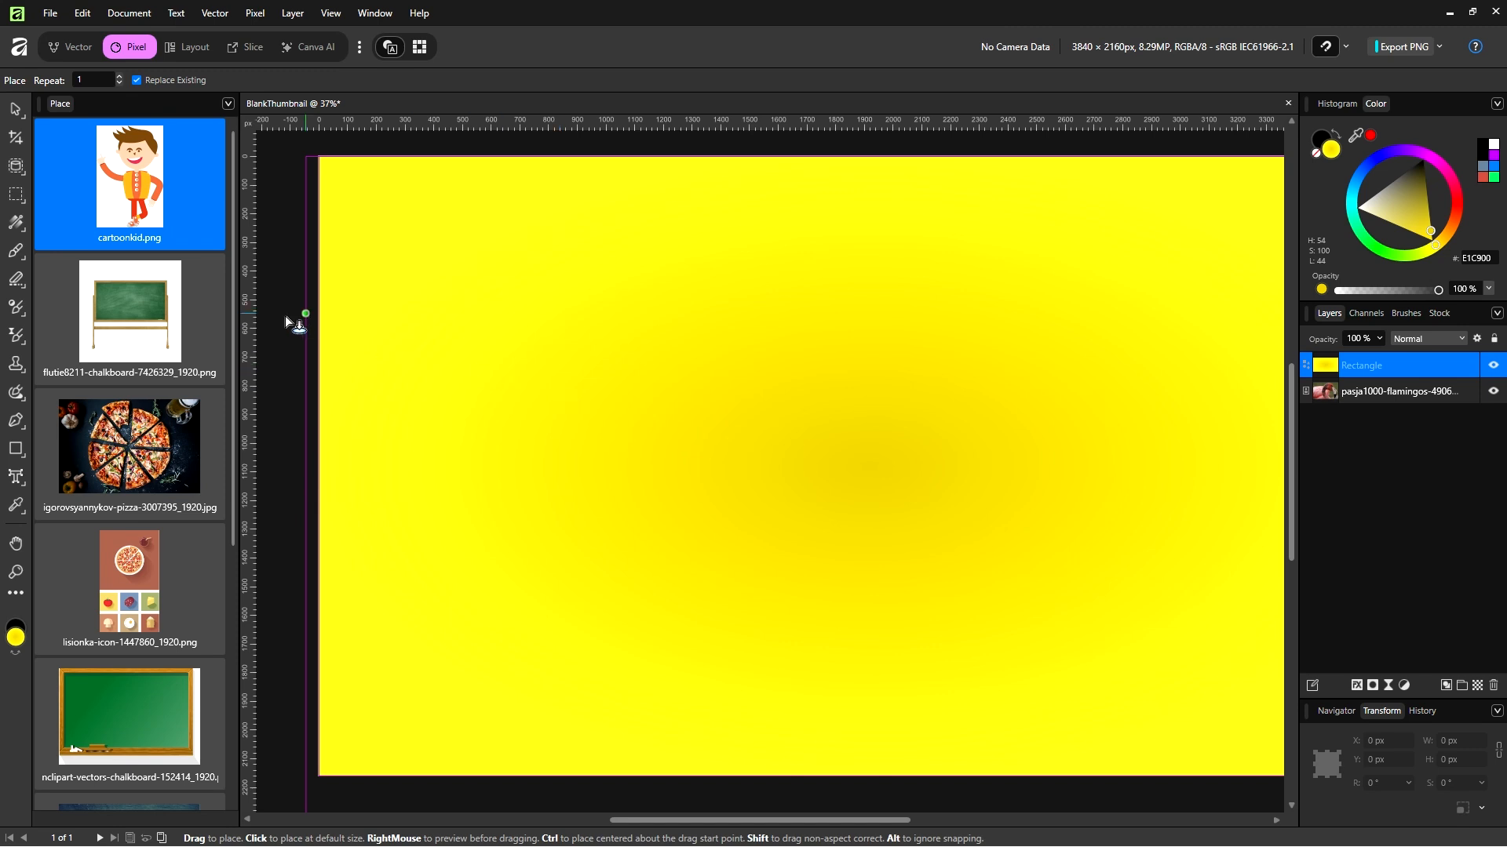
{"action": "key", "text": "ctrl+shift+alt+q"}
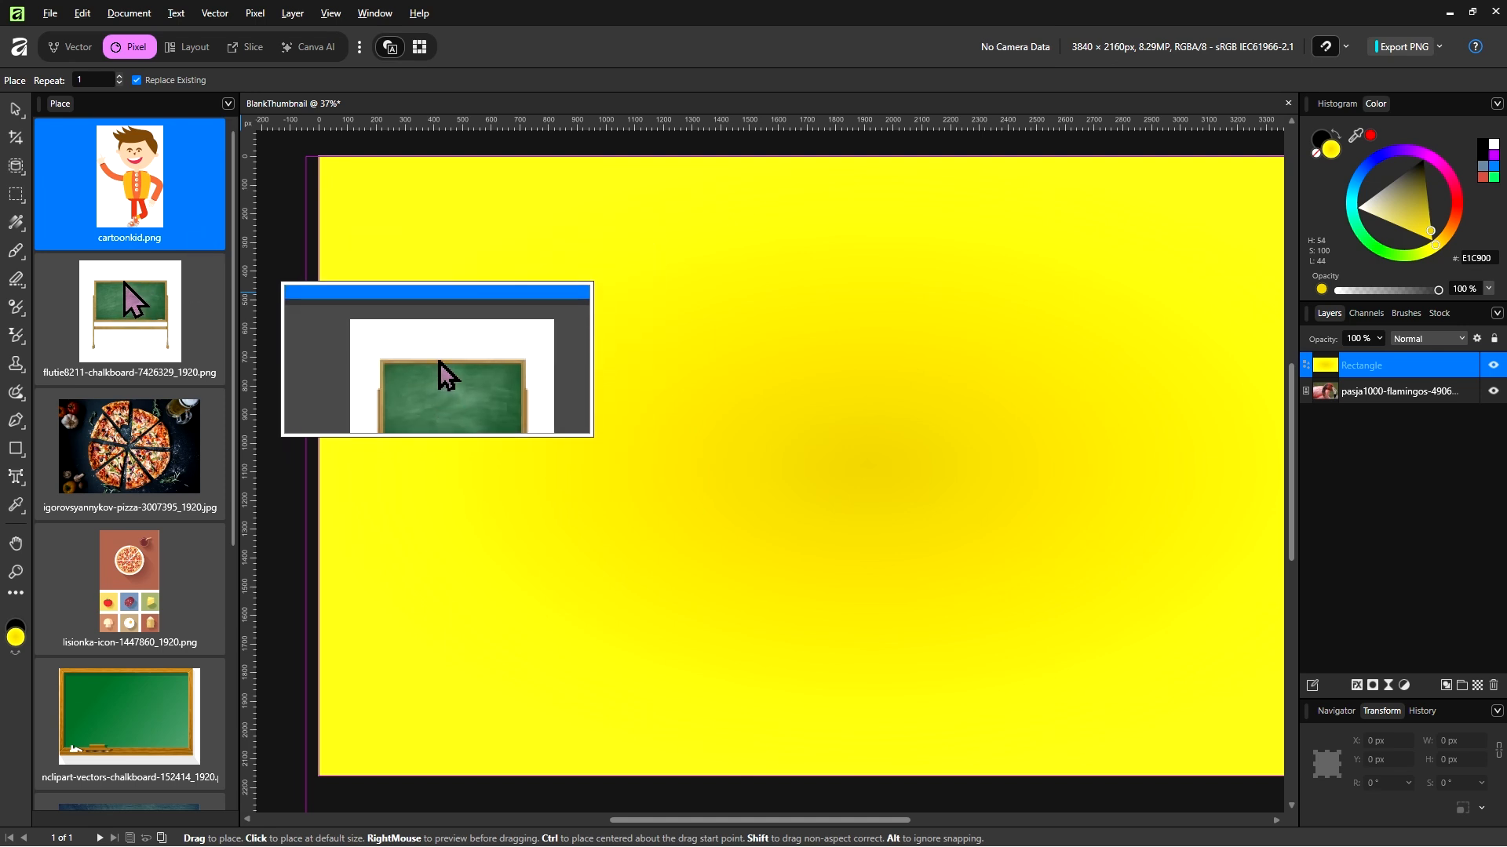
{"action": "key", "text": "ctrl+shift+alt+q"}
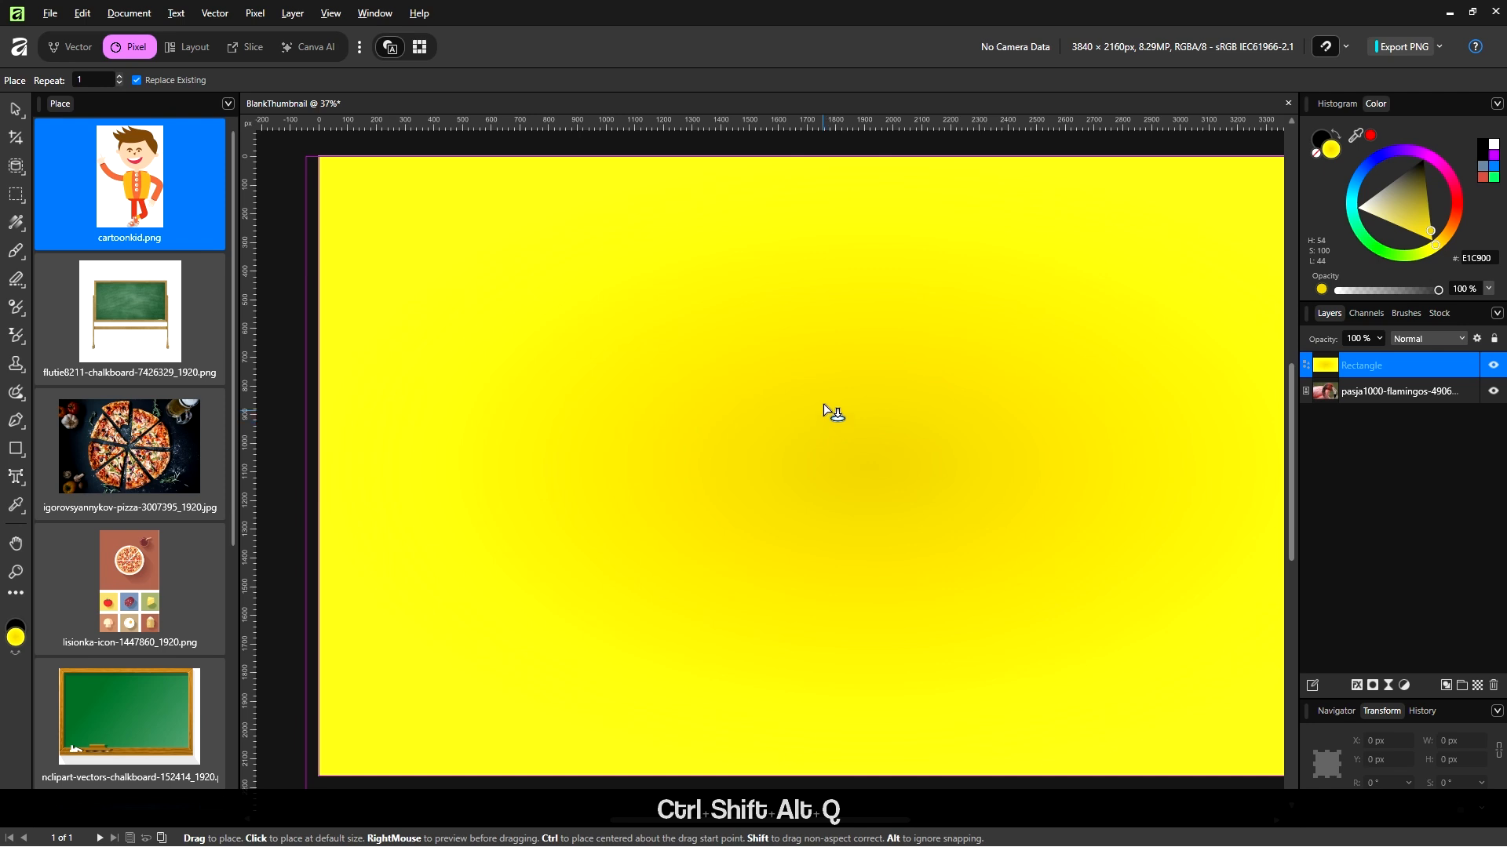
Place cartoonkid.png near the canvas centre, the standing chalkboard beside it, and the pizza photo in the upper right area
{"action": "left_click_drag", "start_coordinate": [822, 403], "coordinate": [689, 545]}
{"action": "left_click_drag", "start_coordinate": [774, 301], "coordinate": [554, 528]}
{"action": "left_click_drag", "start_coordinate": [1046, 271], "coordinate": [959, 406]}
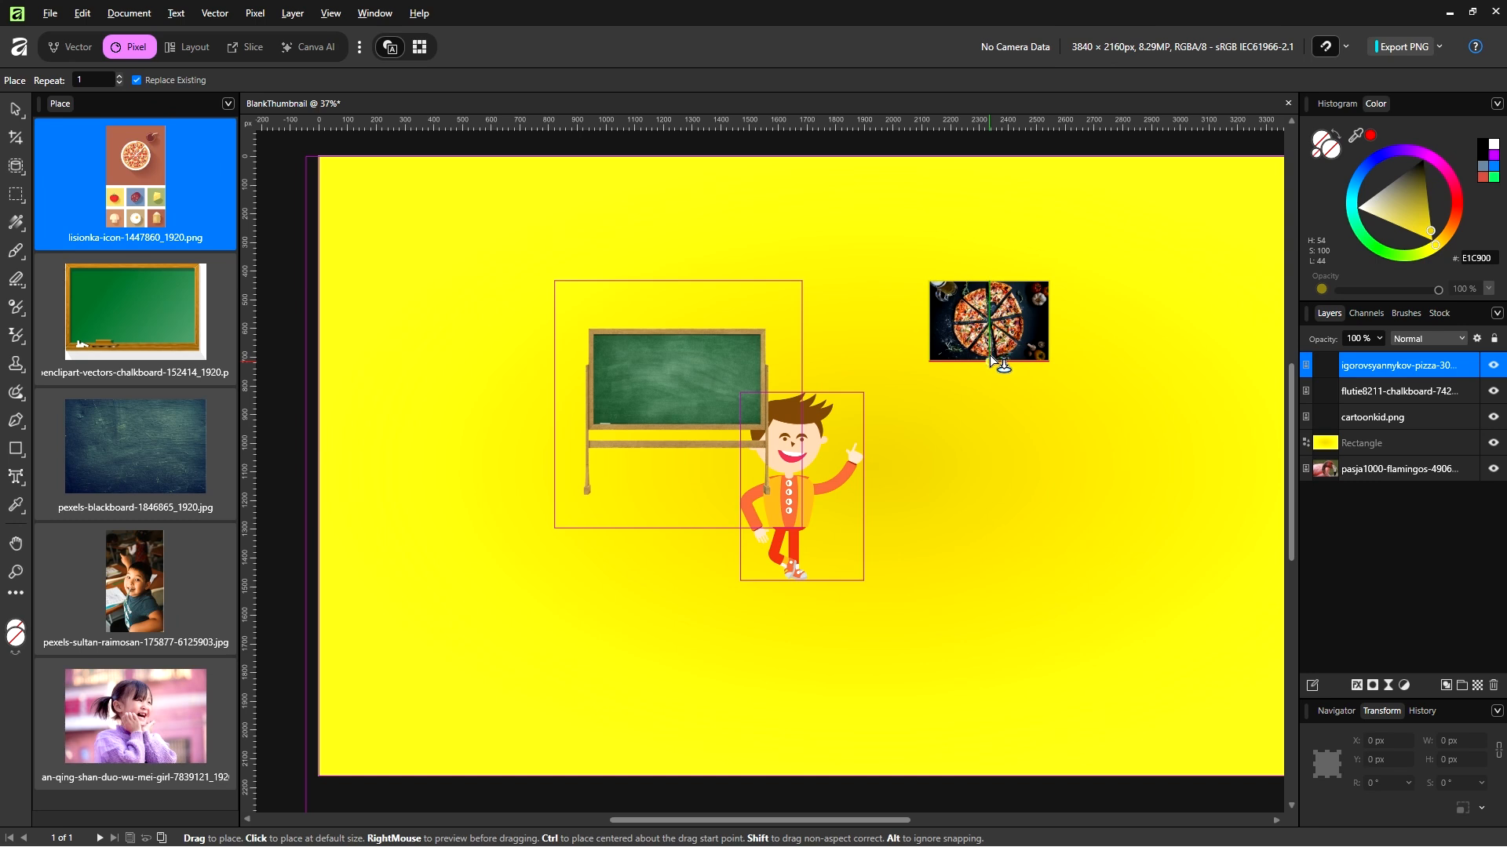
Choose the boy's portrait photo out of order from the images awaiting placement and place it just above the cartoon kid
{"action": "key", "text": "ctrl+shift+alt+q"}
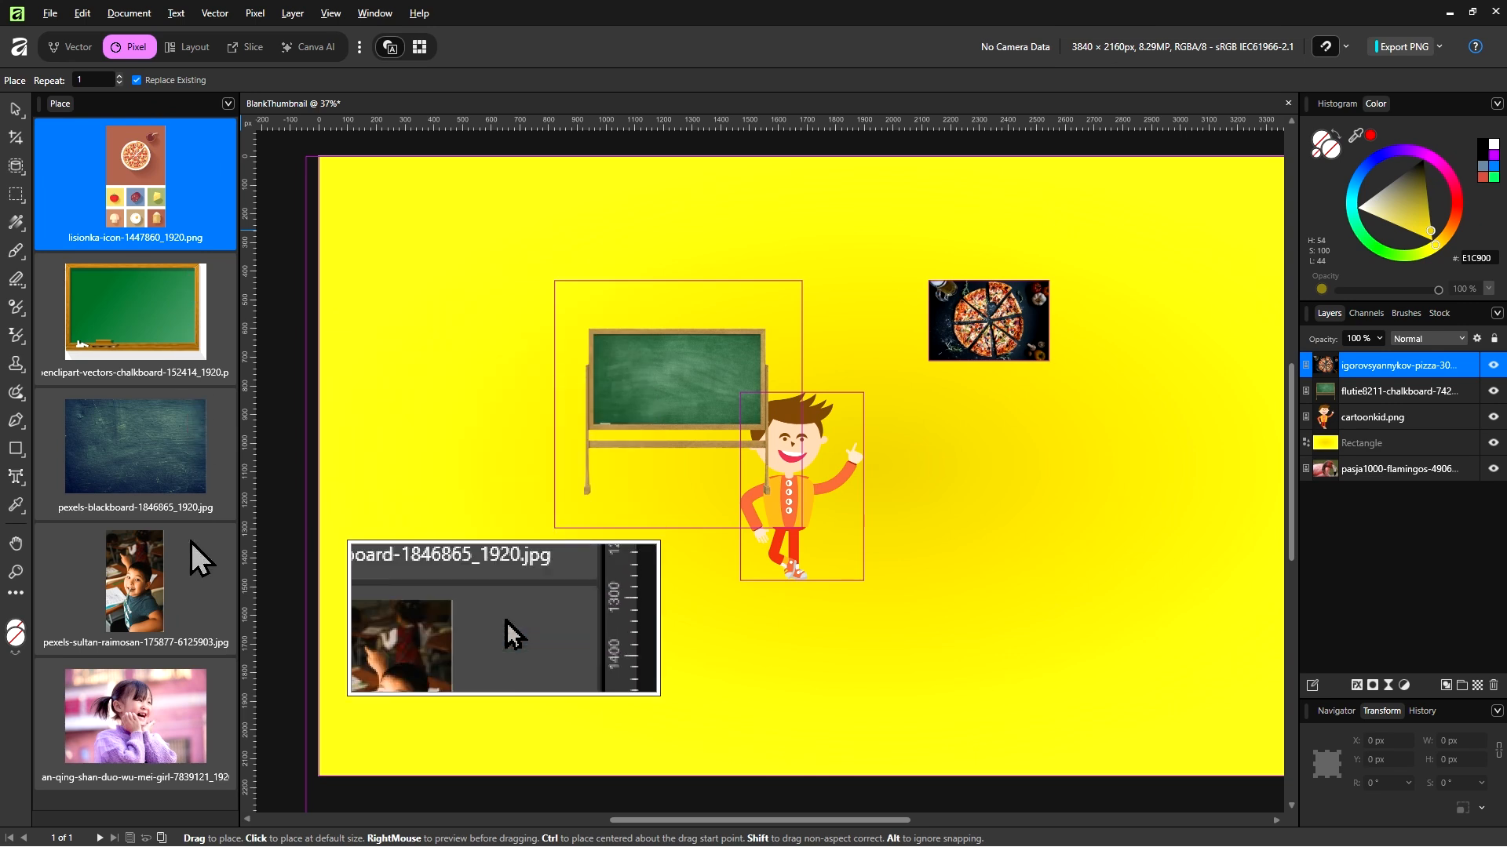
{"action": "left_click", "coordinate": [196, 568]}
{"action": "key", "text": "ctrl+shift+alt+q"}
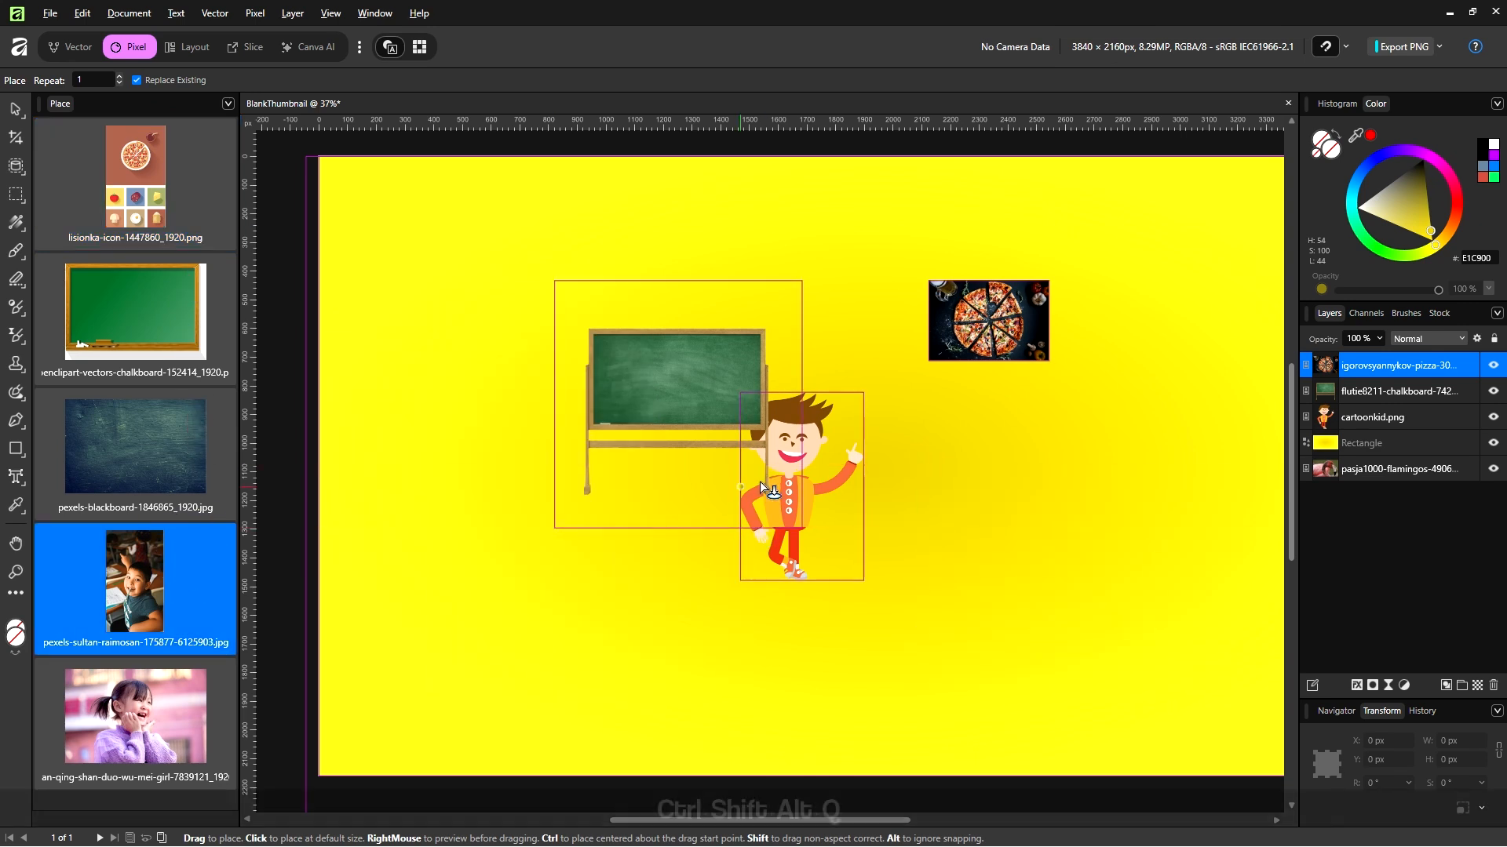
{"action": "left_click_drag", "start_coordinate": [869, 234], "coordinate": [779, 381]}
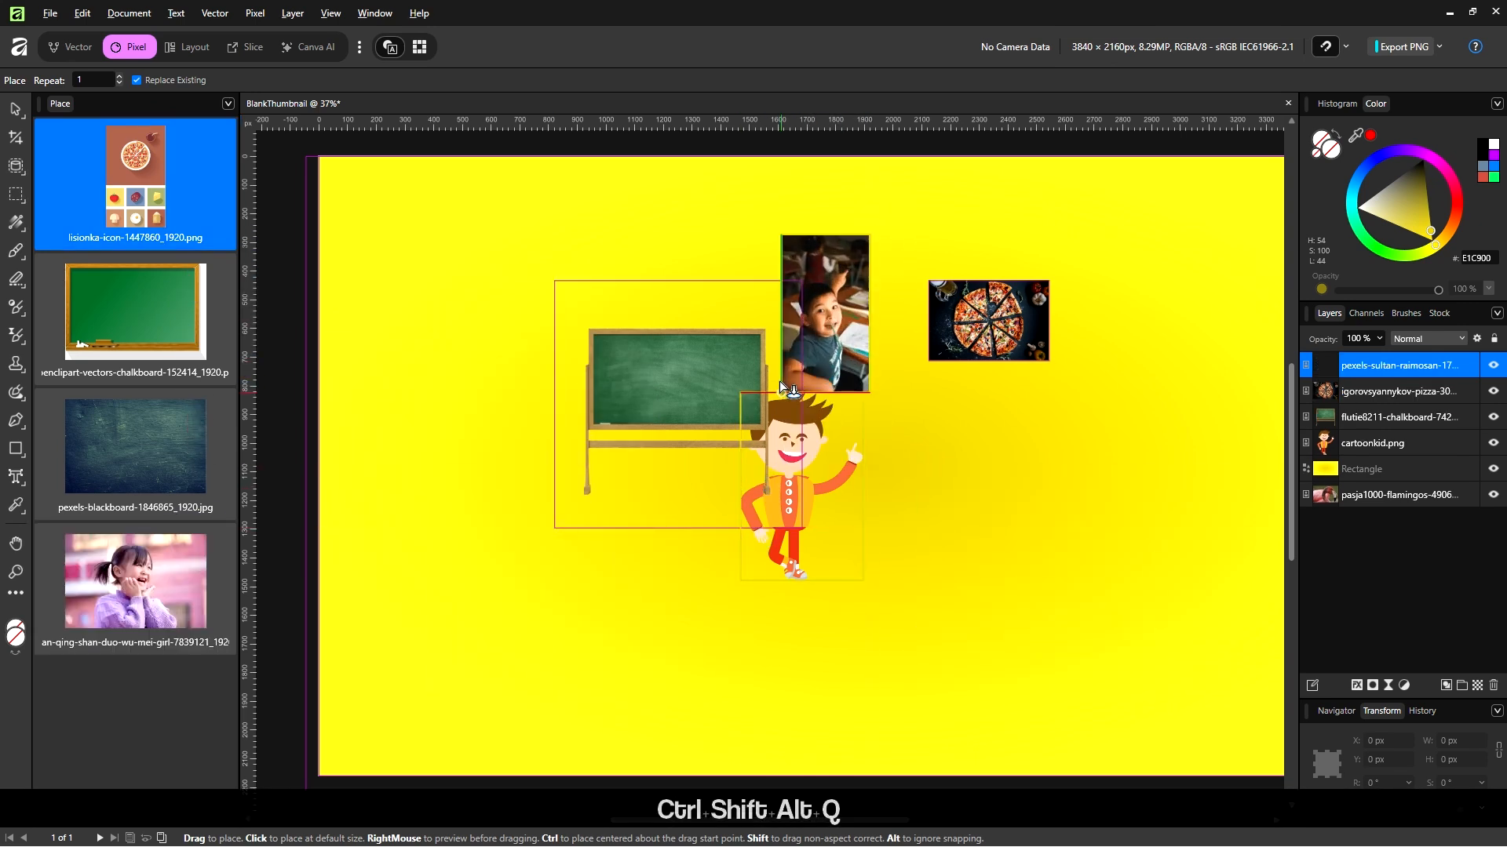
{"action": "key", "text": "ctrl+shift+alt+q"}
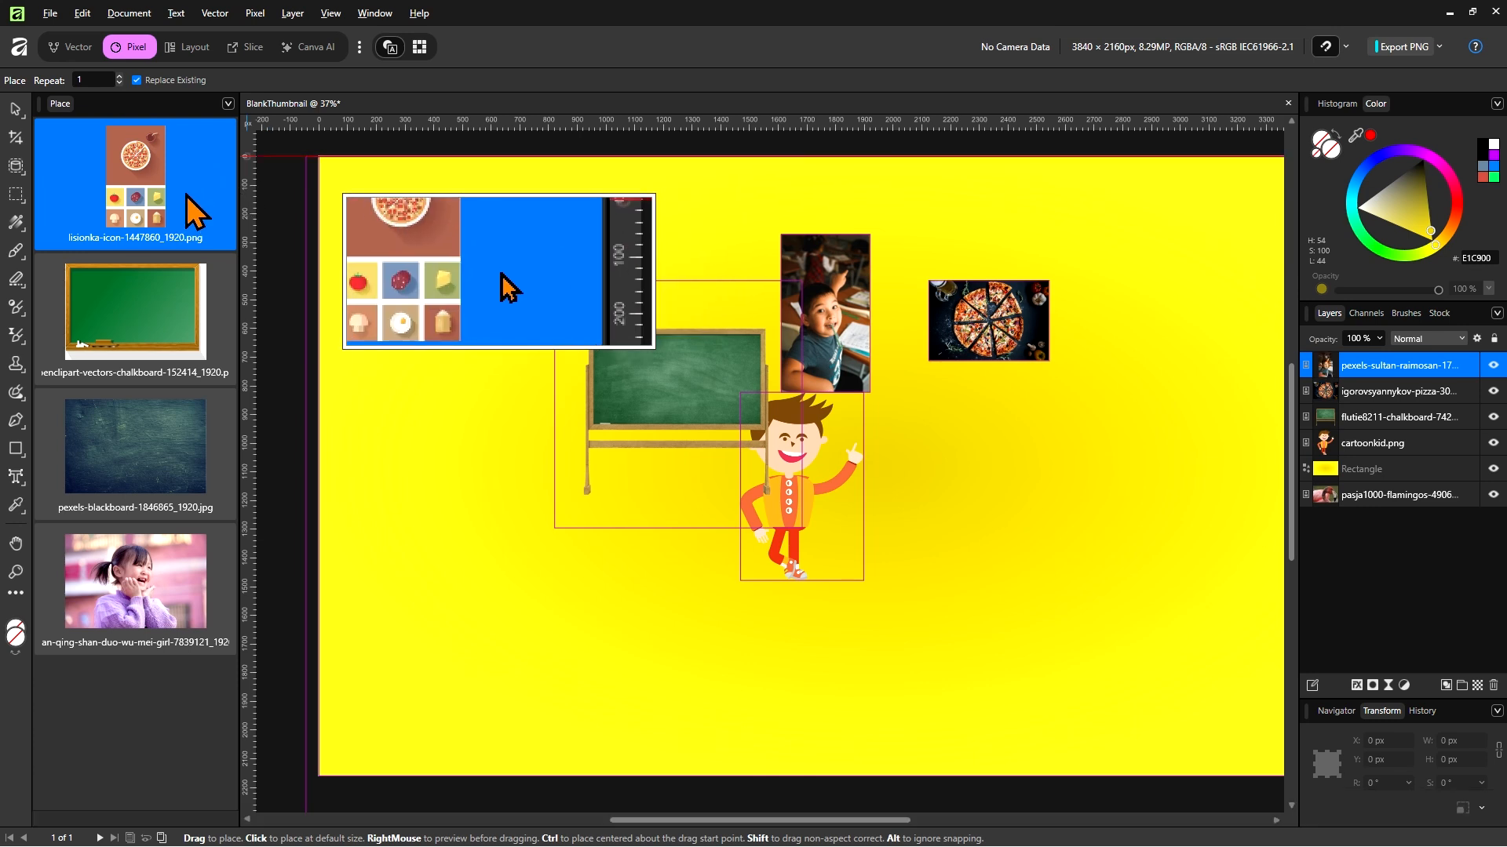
Place the pizza ingredients image at its default size in the canvas's upper left and the framed green chalkboard, scaled down, below the pizza photo
{"action": "key", "text": "ctrl+shift+alt+q"}
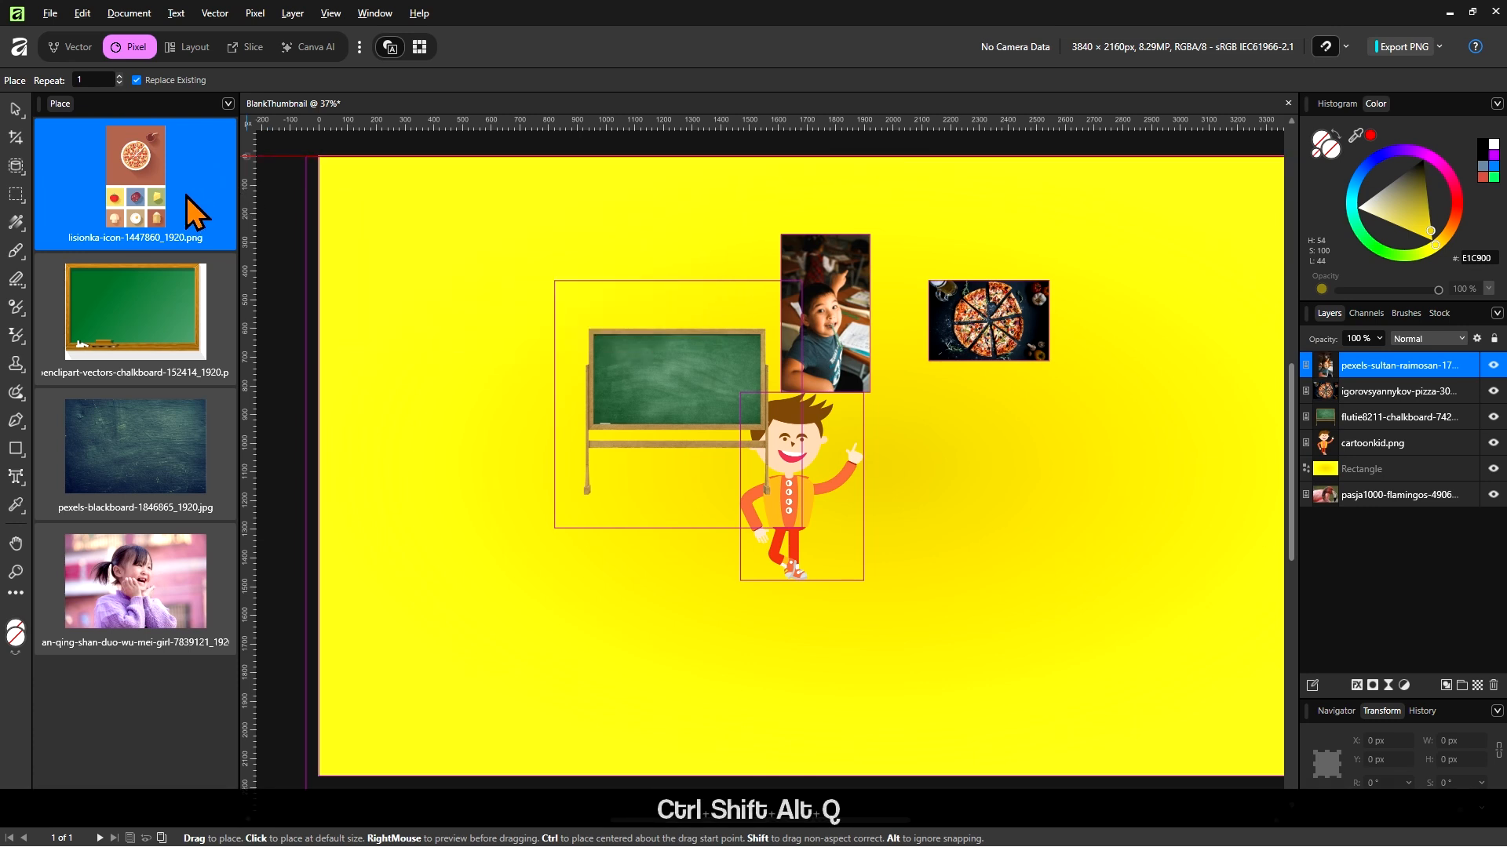
{"action": "left_click", "coordinate": [446, 262]}
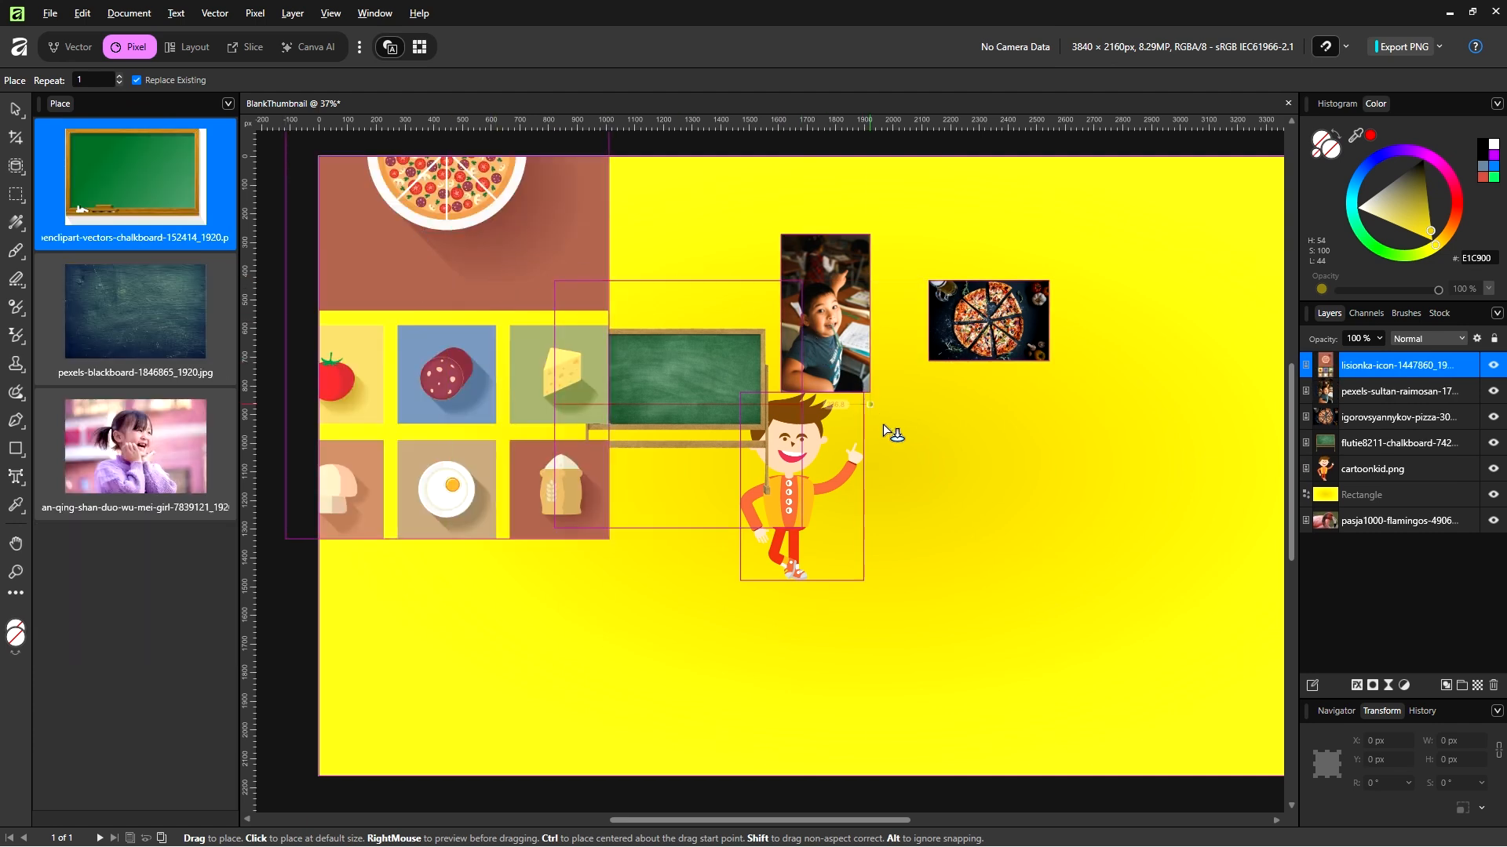
{"action": "left_click_drag", "start_coordinate": [910, 424], "coordinate": [1226, 632]}
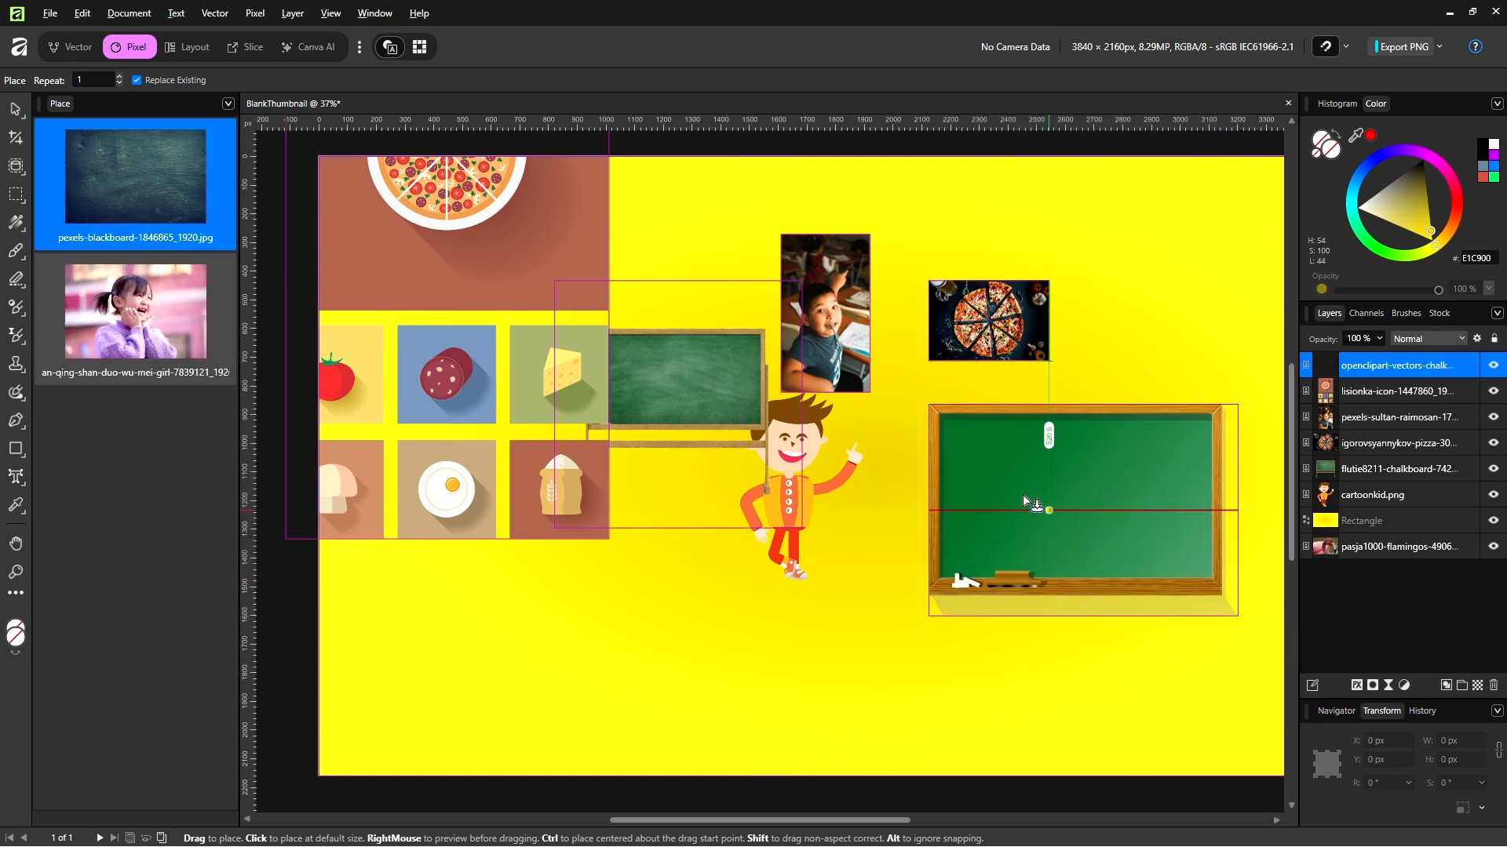
{"action": "key", "text": "ctrl+shift+alt+q"}
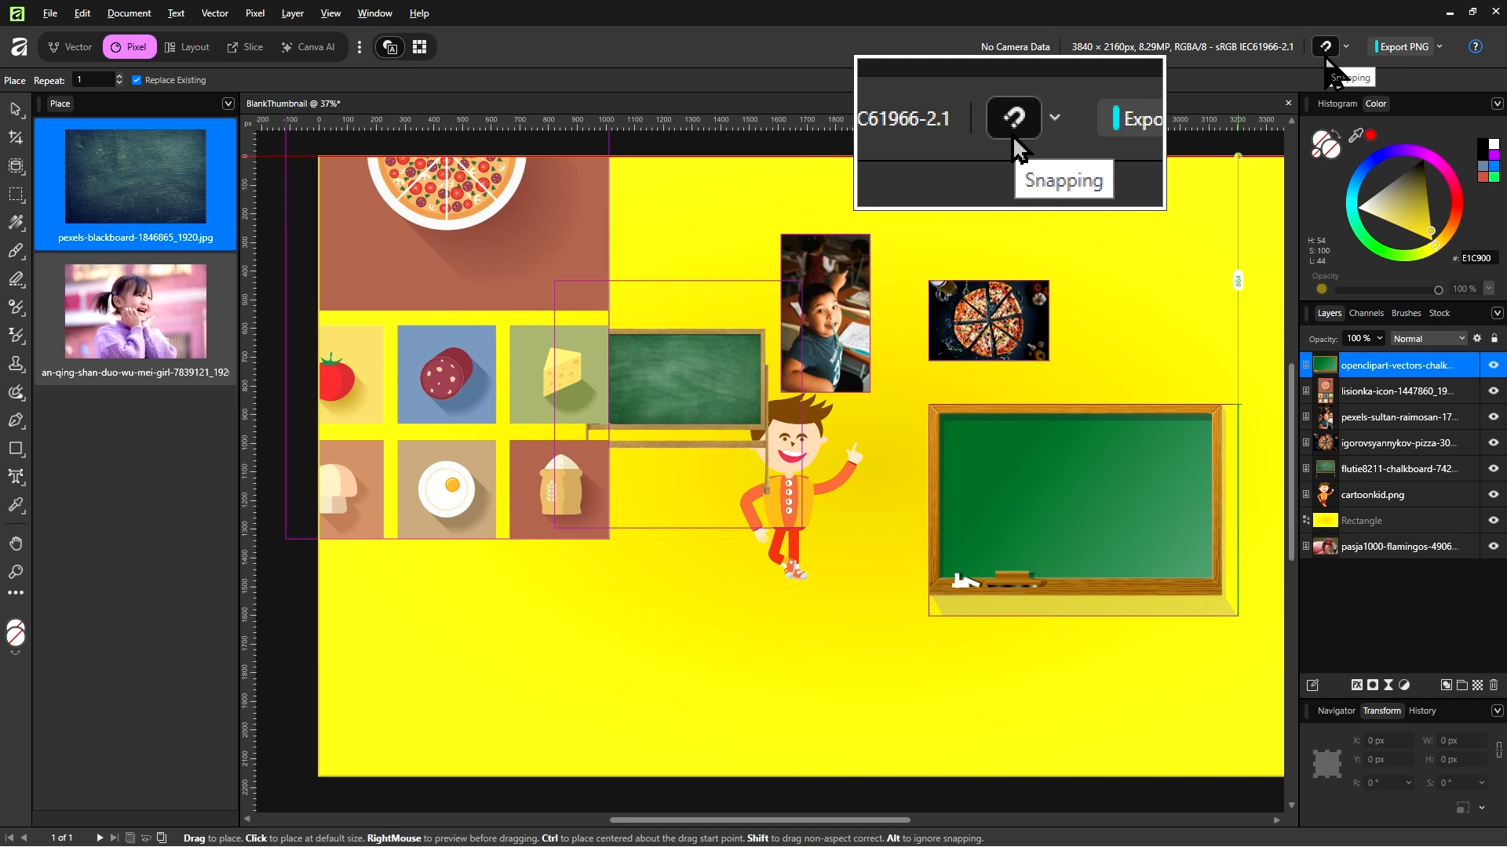
{"action": "key", "text": "ctrl+shift+alt+q"}
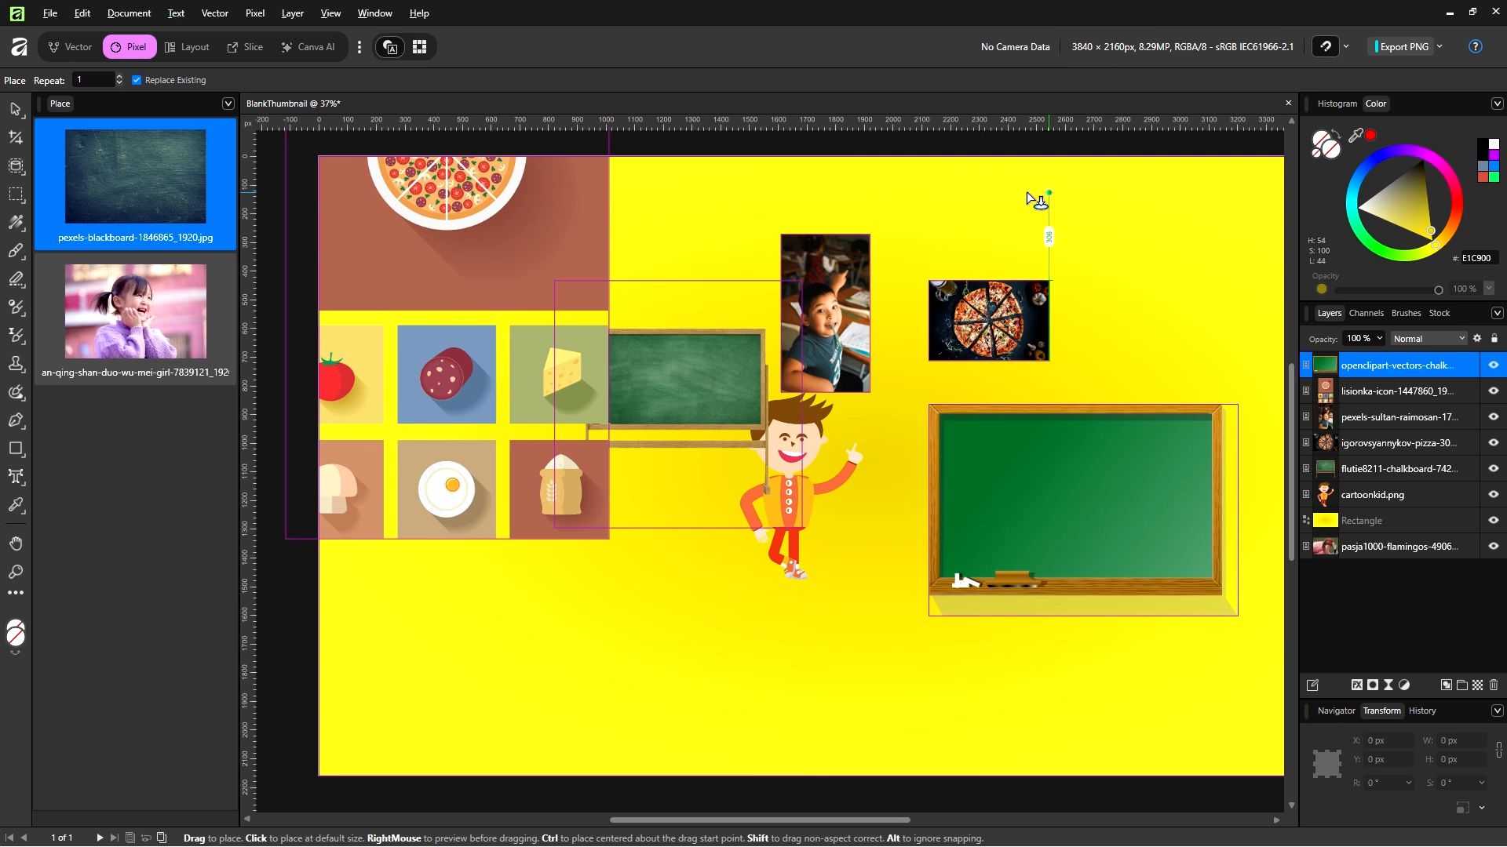
{"action": "key", "text": "ctrl+shift+alt+q"}
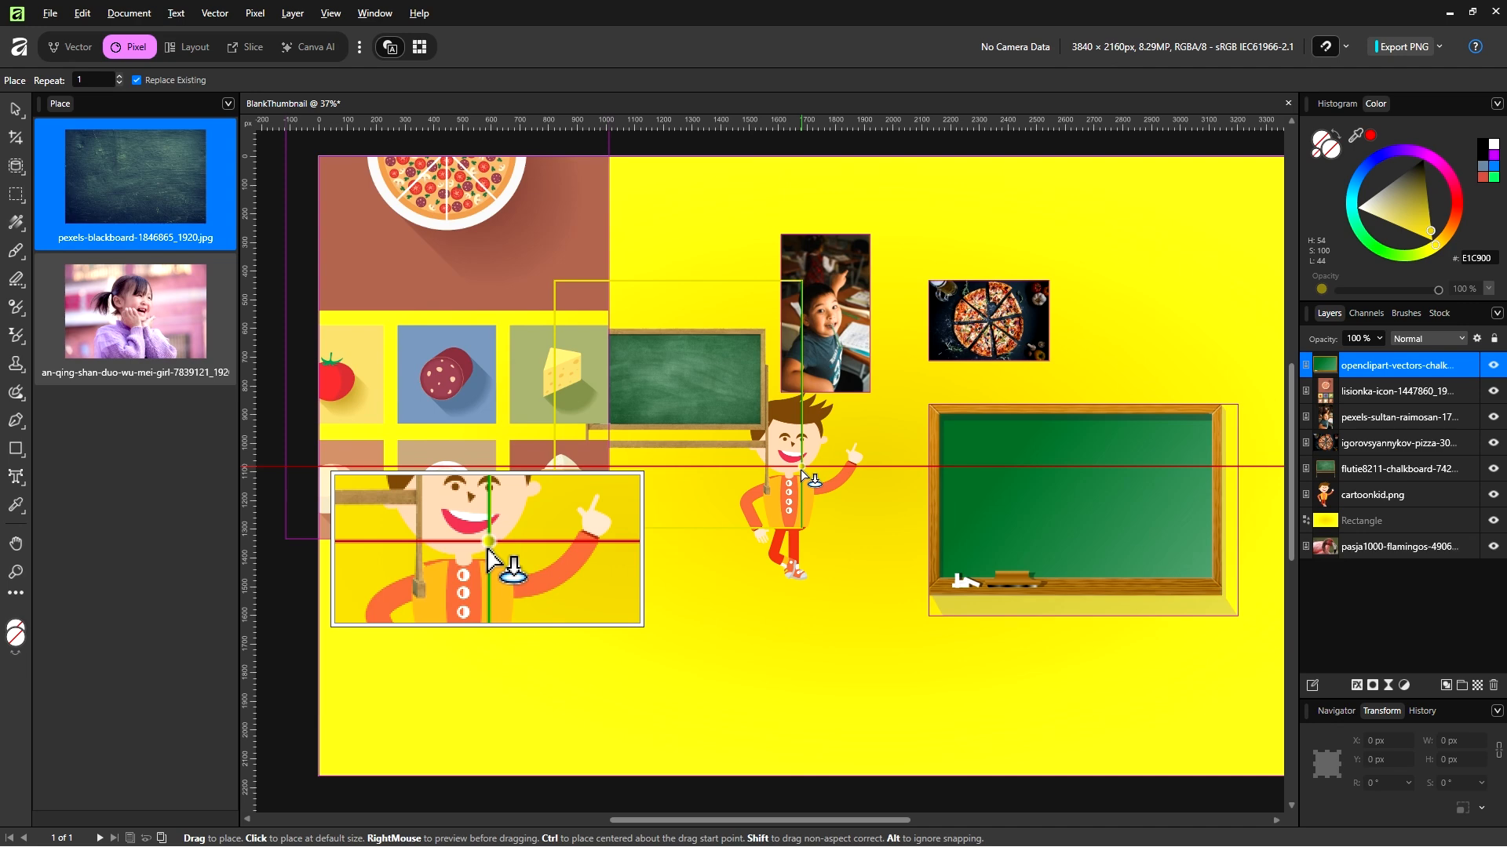
Place the dark blackboard photo and the girl's photo at their default sizes, one over the other near the canvas centre
{"action": "left_click", "coordinate": [800, 470]}
{"action": "key", "text": "ctrl+shift+alt+q"}
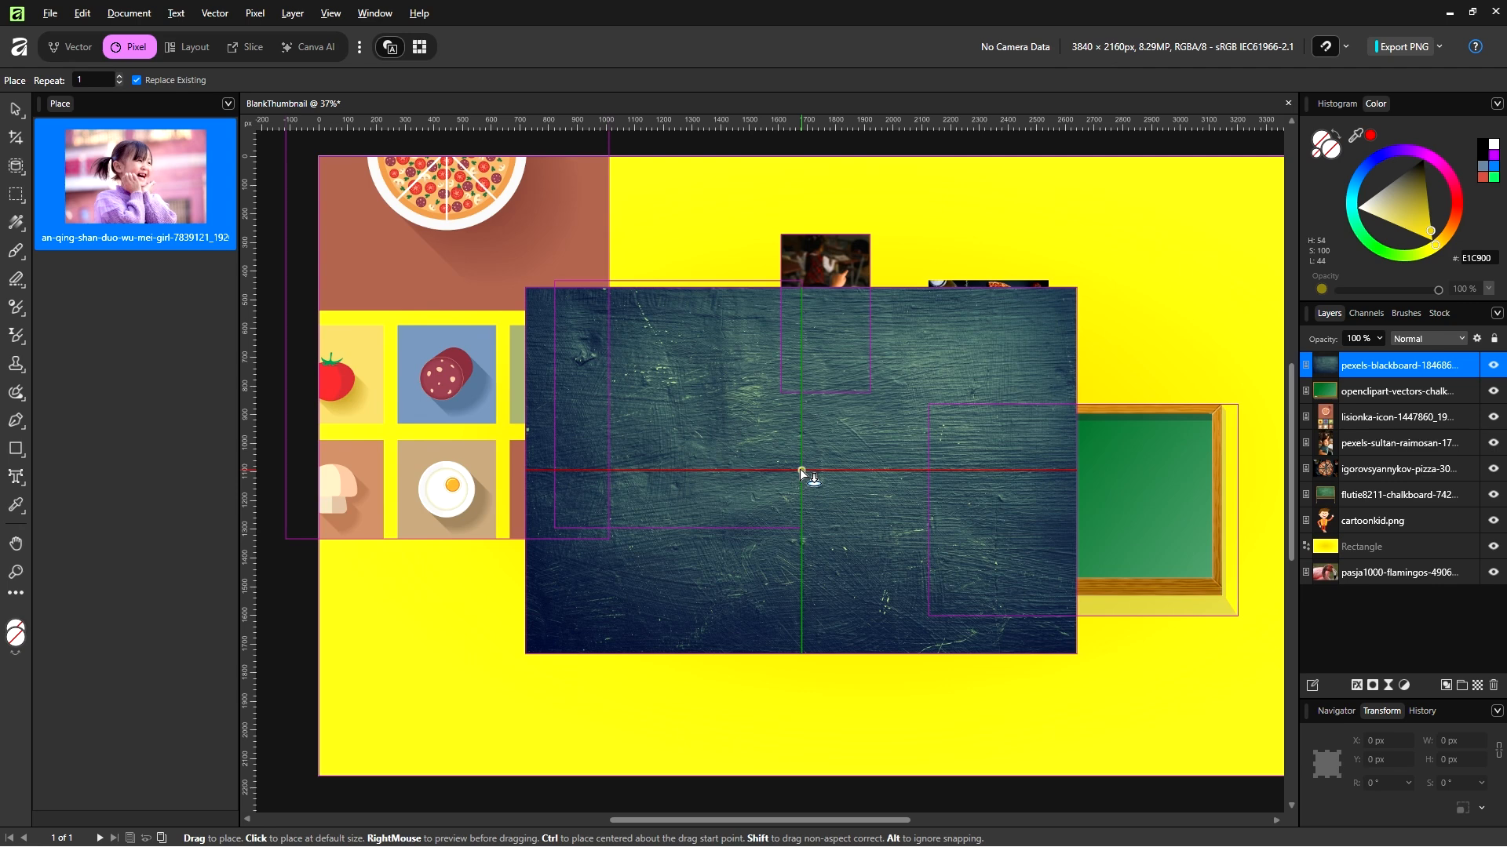
{"action": "key", "text": "ctrl+shift+alt+q"}
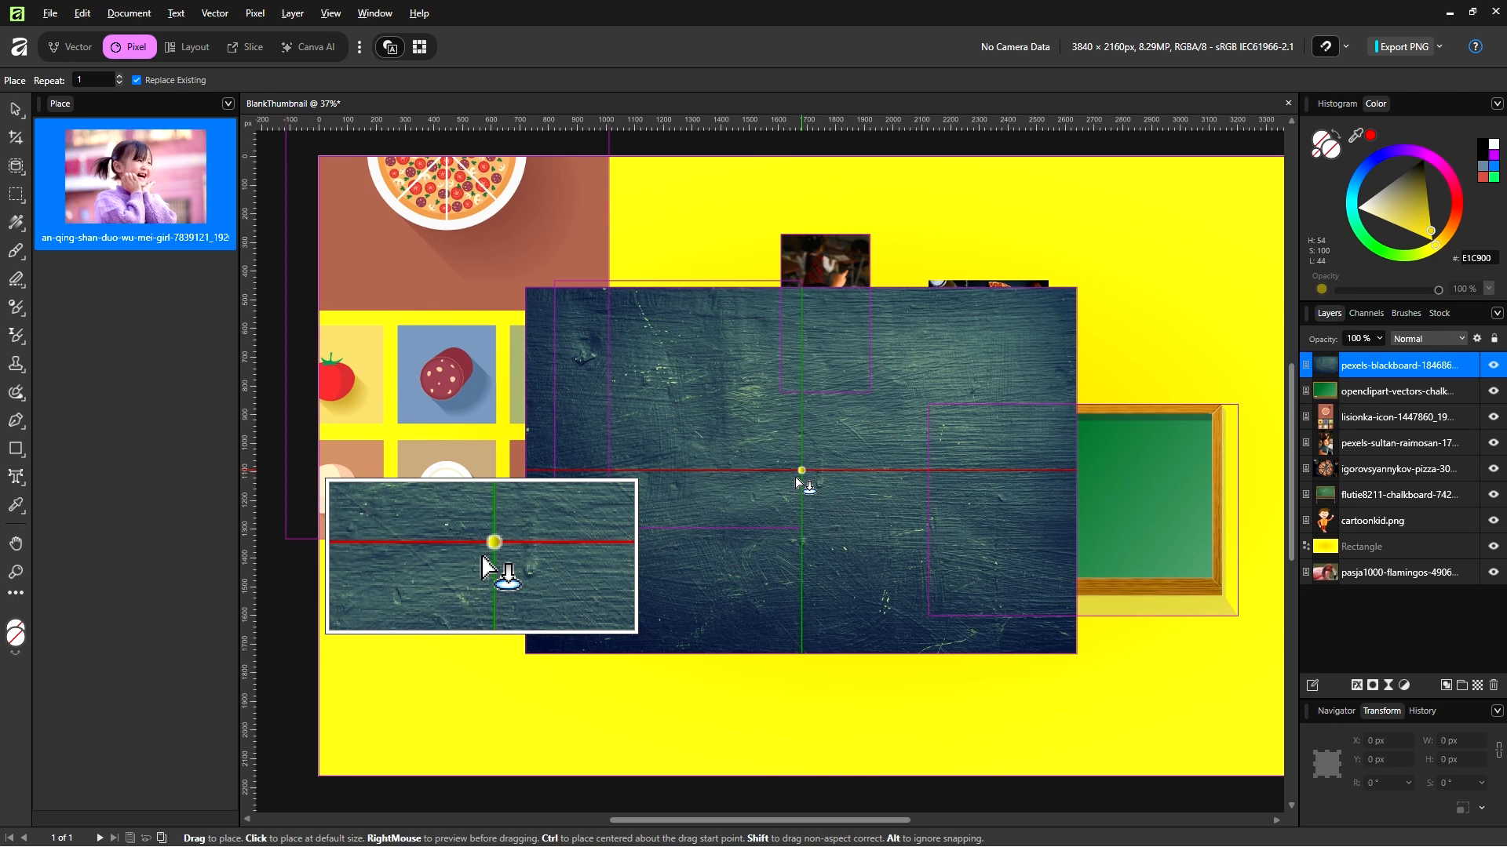
{"action": "left_click", "coordinate": [794, 477]}
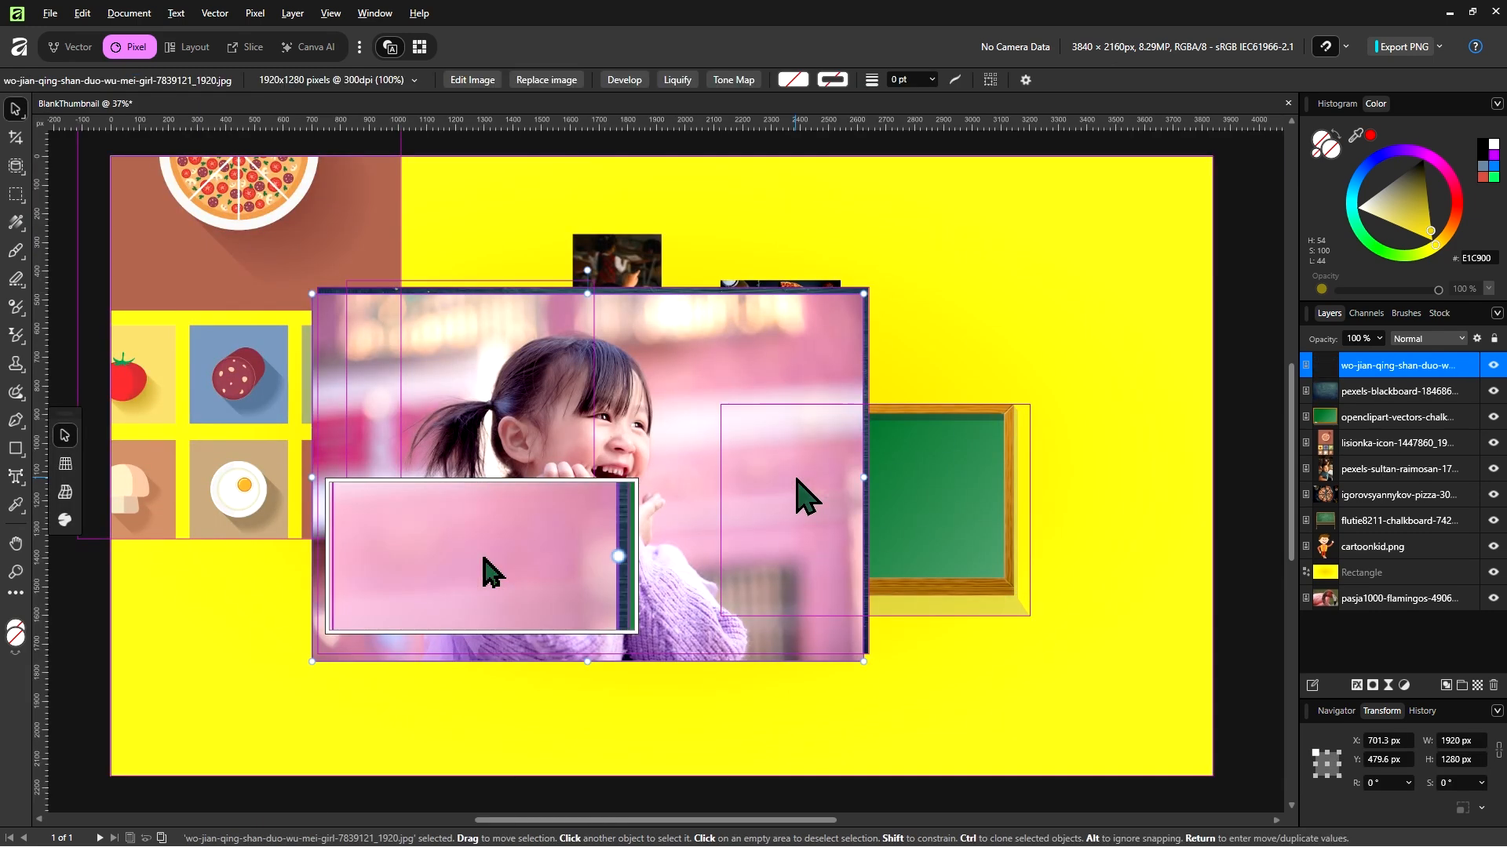
{"action": "key", "text": "ctrl+shift+alt+q"}
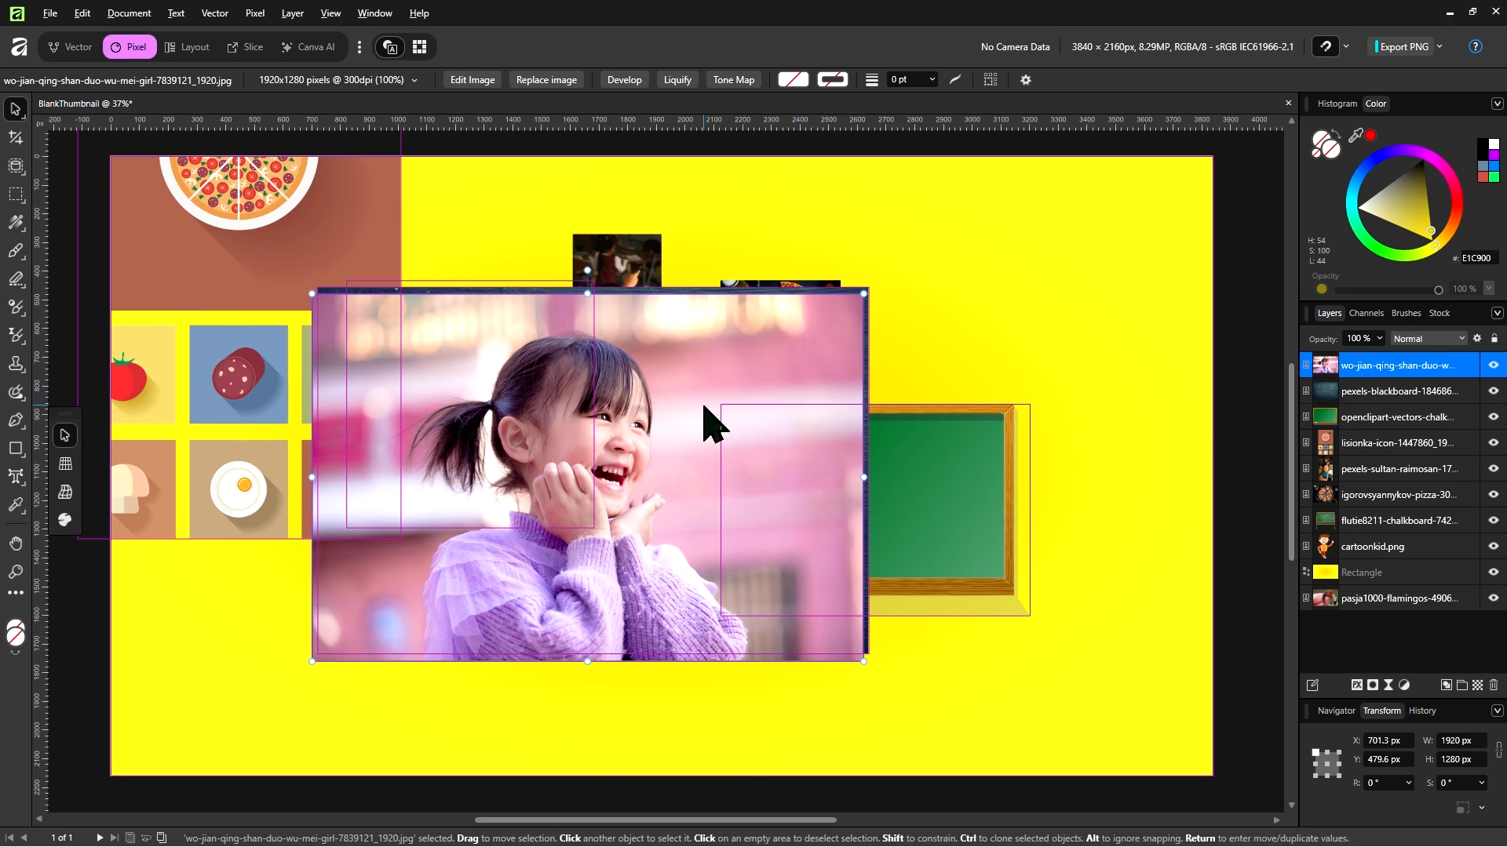
Delete all eight placed images, keeping only the yellow rectangle and the flamingo image in the document
{"action": "key", "text": "Delete"}
{"action": "key", "text": "Delete"}
{"action": "key", "text": "Delete"}
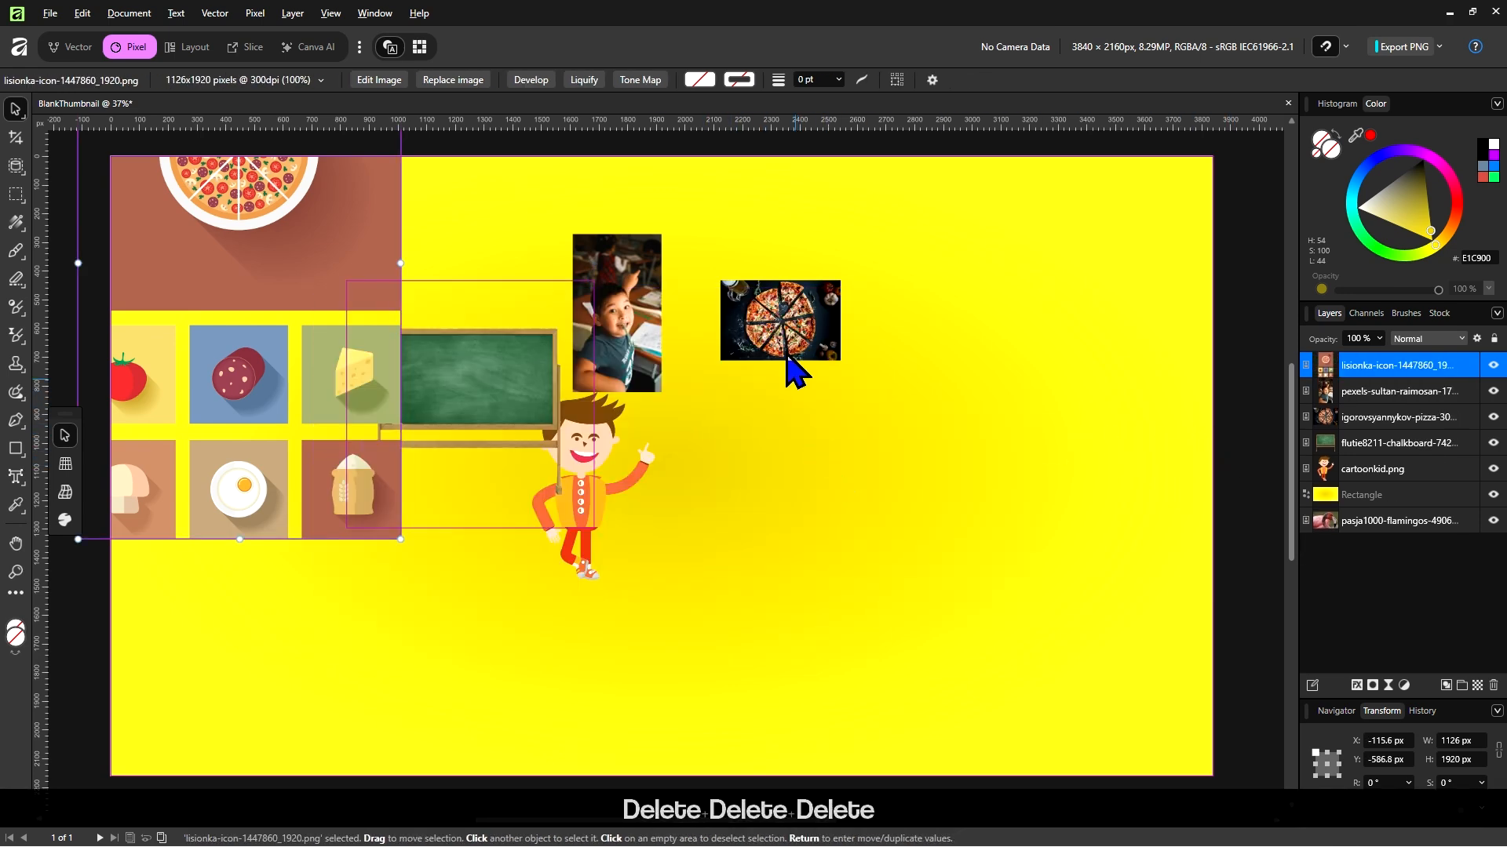
{"action": "left_click", "coordinate": [785, 347]}
{"action": "key", "text": "Delete"}
{"action": "left_click", "coordinate": [596, 322]}
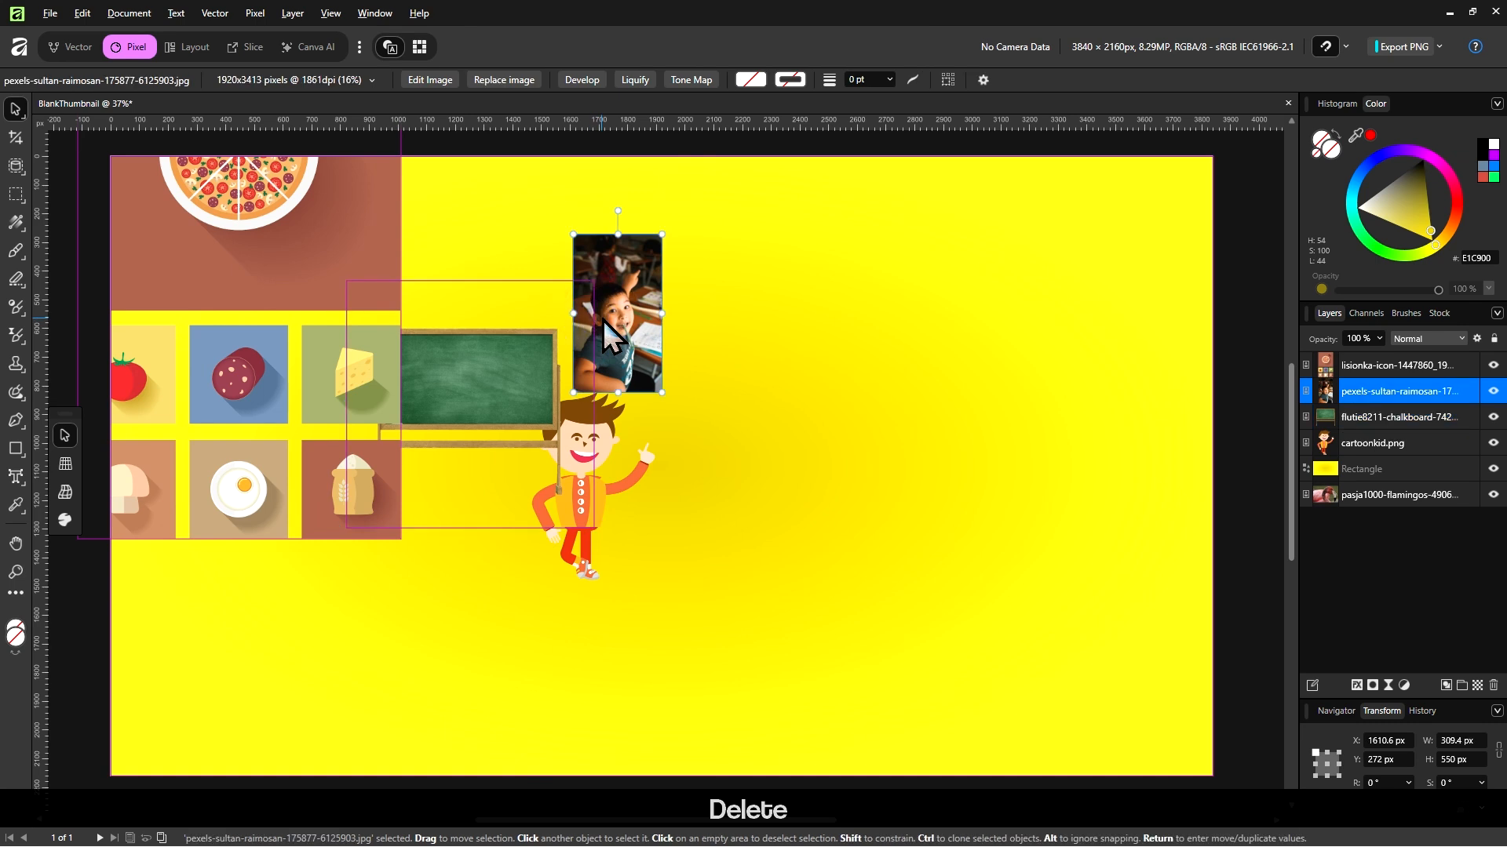
{"action": "key", "text": "Delete"}
{"action": "left_click", "coordinate": [615, 420]}
{"action": "key", "text": "Delete"}
{"action": "key", "text": "Delete"}
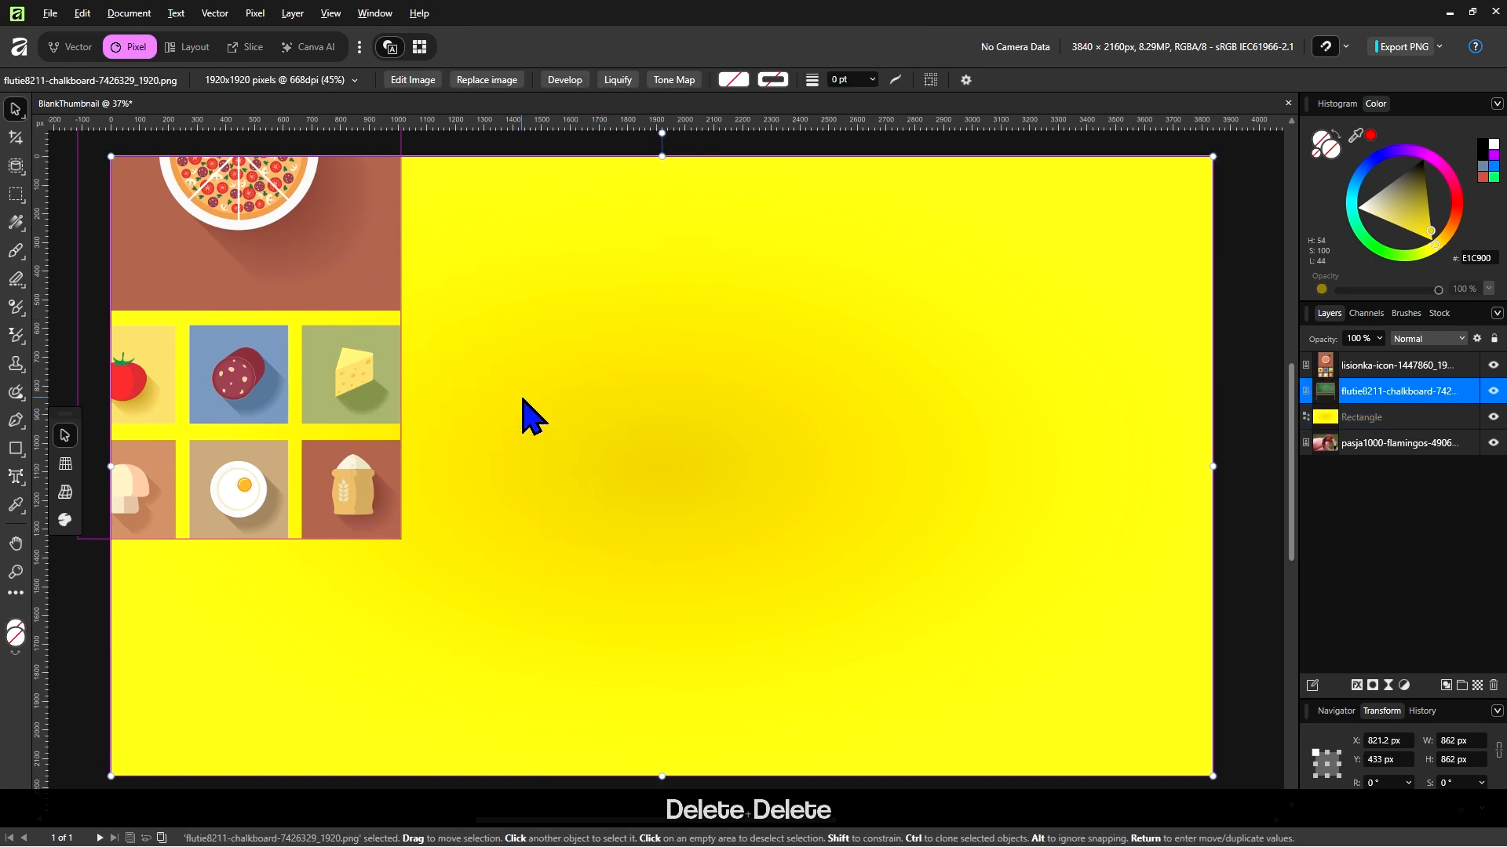
{"action": "key", "text": "Delete"}
{"action": "left_click", "coordinate": [270, 201]}
{"action": "key", "text": "Delete"}
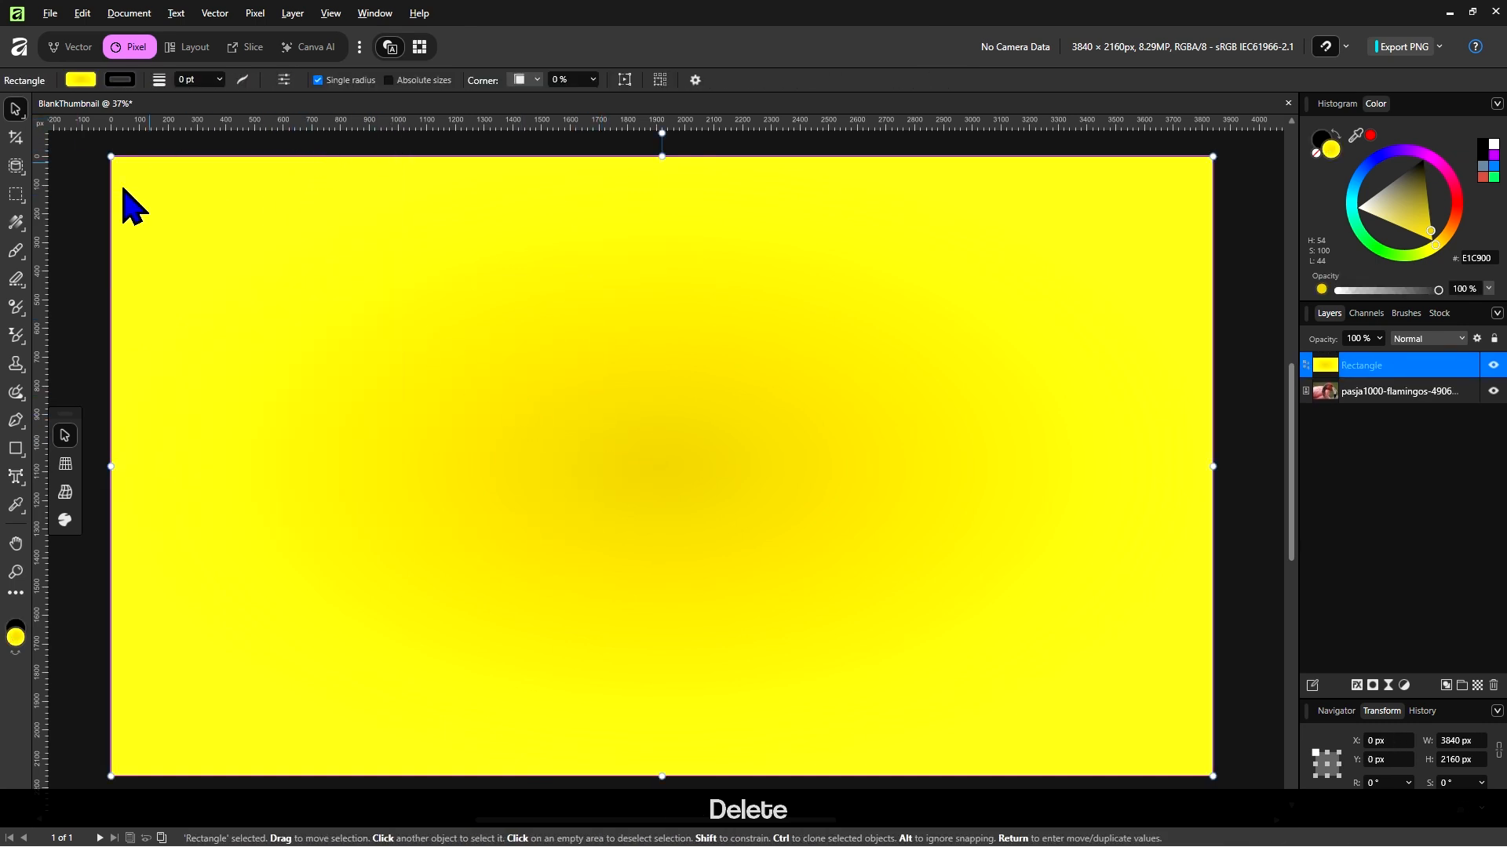
{"action": "left_click", "coordinate": [97, 228]}
Start the Place command and load all eight images from the Assets folder again
{"action": "left_click", "coordinate": [49, 13]}
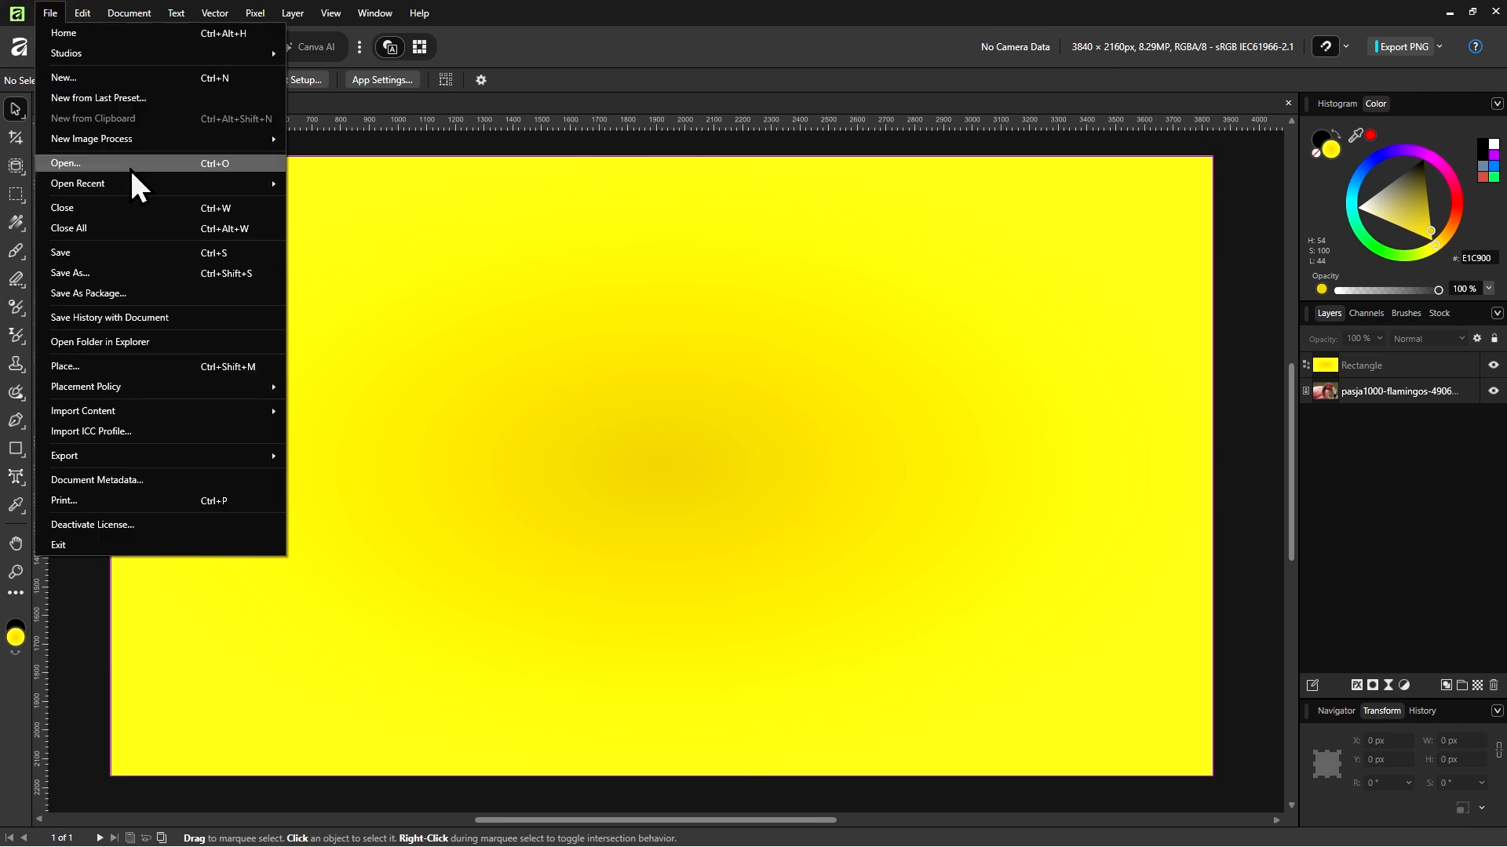
{"action": "left_click", "coordinate": [136, 368]}
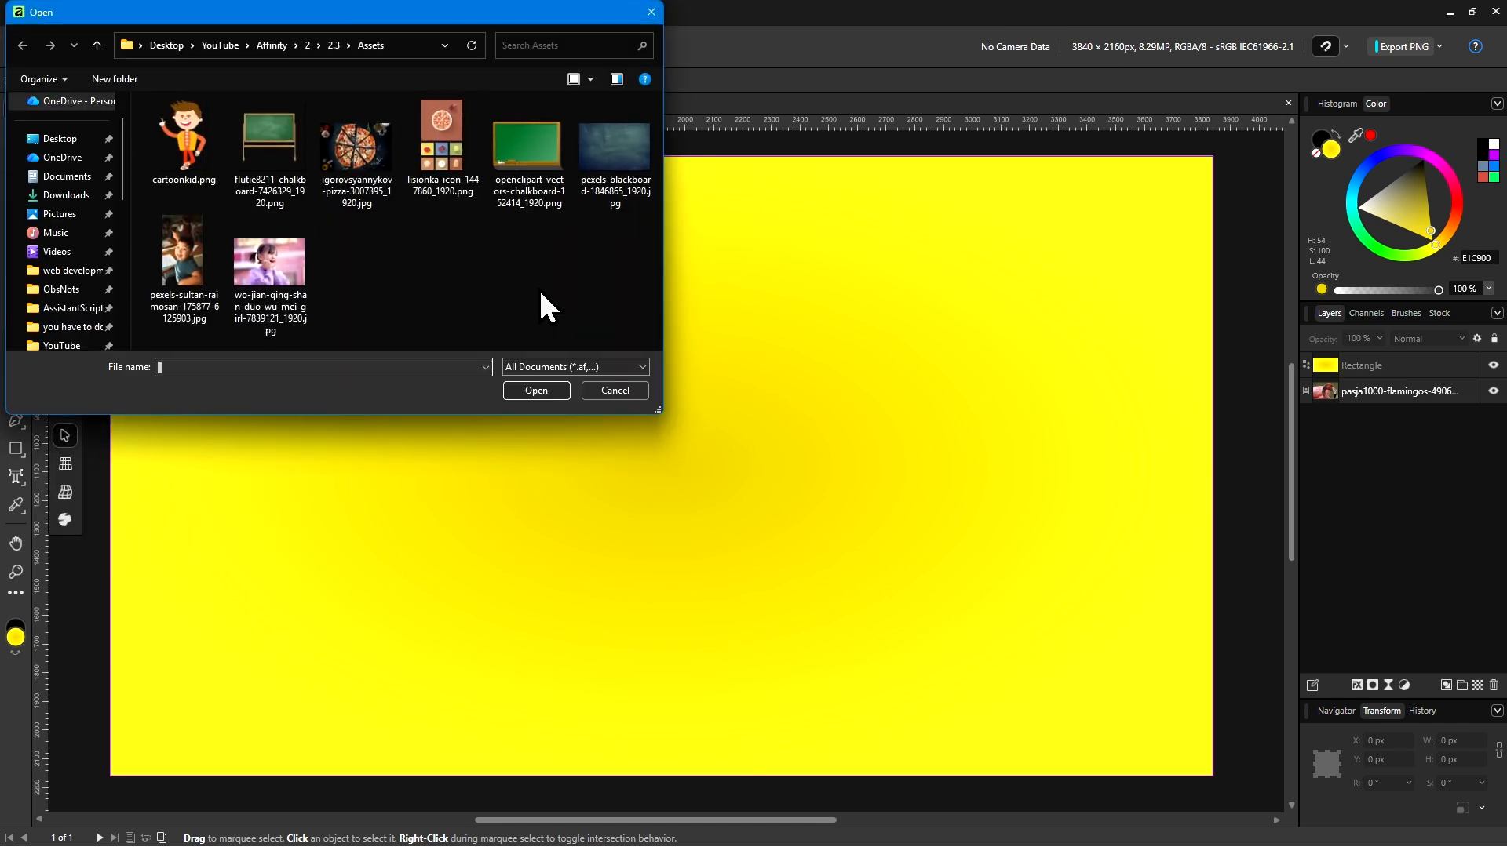
{"action": "left_click_drag", "start_coordinate": [604, 294], "coordinate": [146, 106]}
{"action": "left_click", "coordinate": [536, 390]}
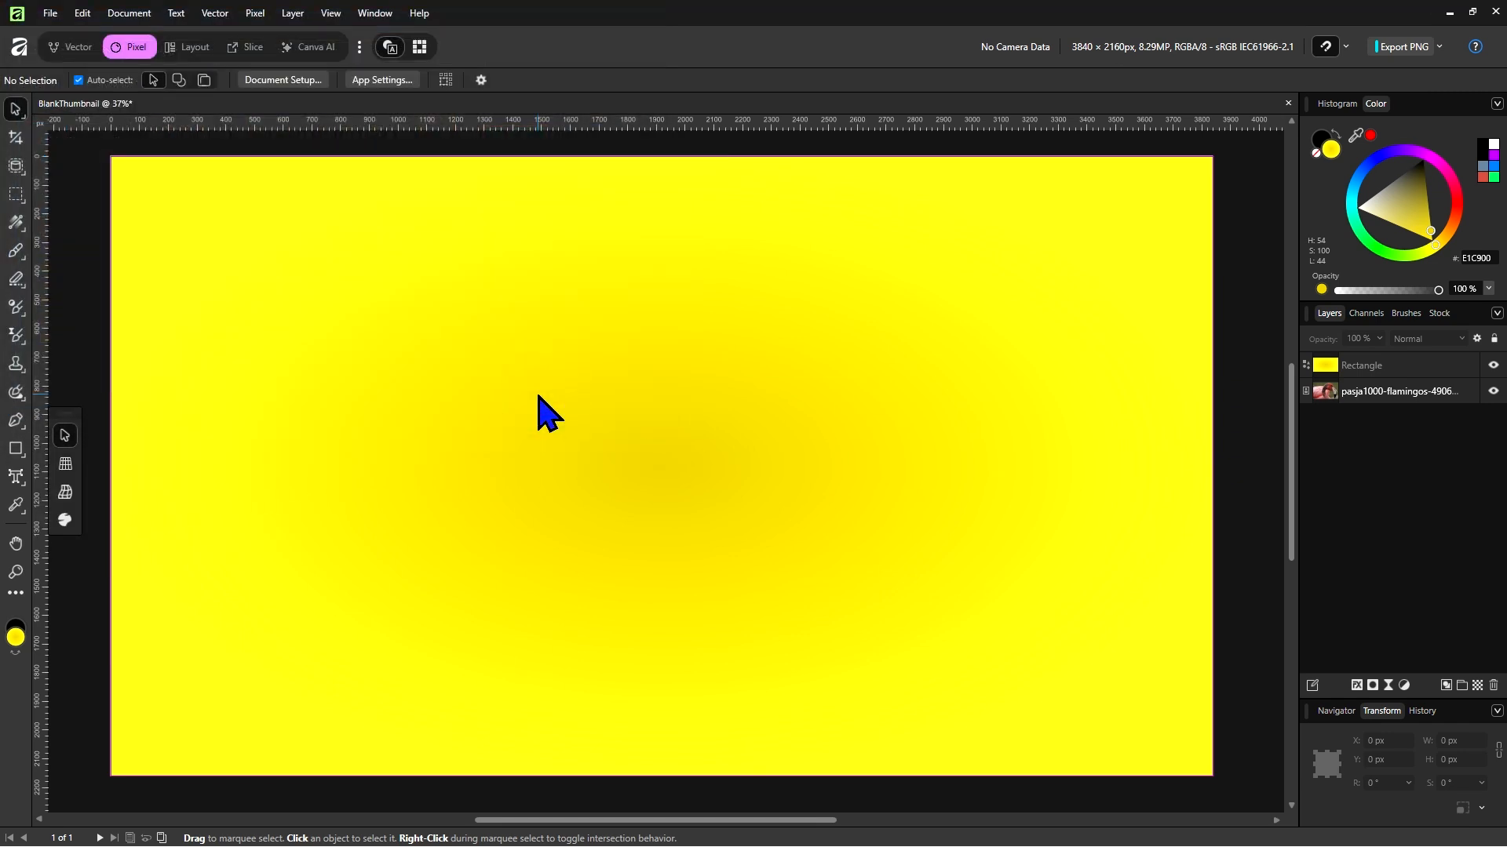
Place cartoonkid.png at about 423 x 648 px, snapping its upper-left corner to the canvas's lower-right corner
{"action": "left_click_drag", "start_coordinate": [743, 473], "coordinate": [634, 467]}
{"action": "scroll", "coordinate": [614, 466], "scroll_direction": "down", "scroll_amount": 2}
{"action": "scroll", "coordinate": [614, 466], "scroll_direction": "up", "scroll_amount": 1}
{"action": "left_click_drag", "start_coordinate": [1128, 654], "coordinate": [1177, 654]}
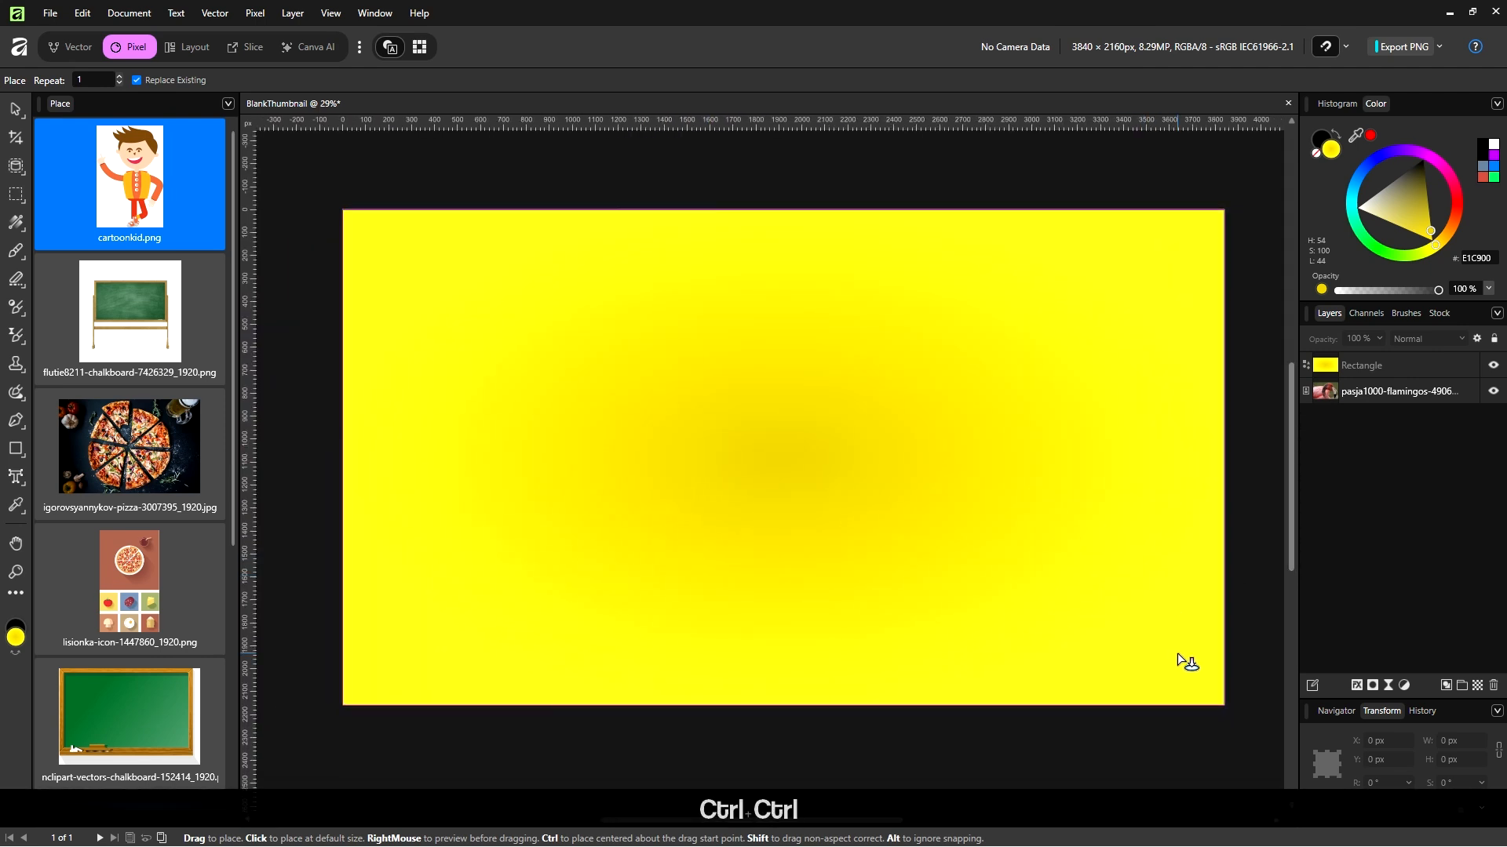
{"action": "left_click_drag", "start_coordinate": [1223, 707], "coordinate": [1248, 800]}
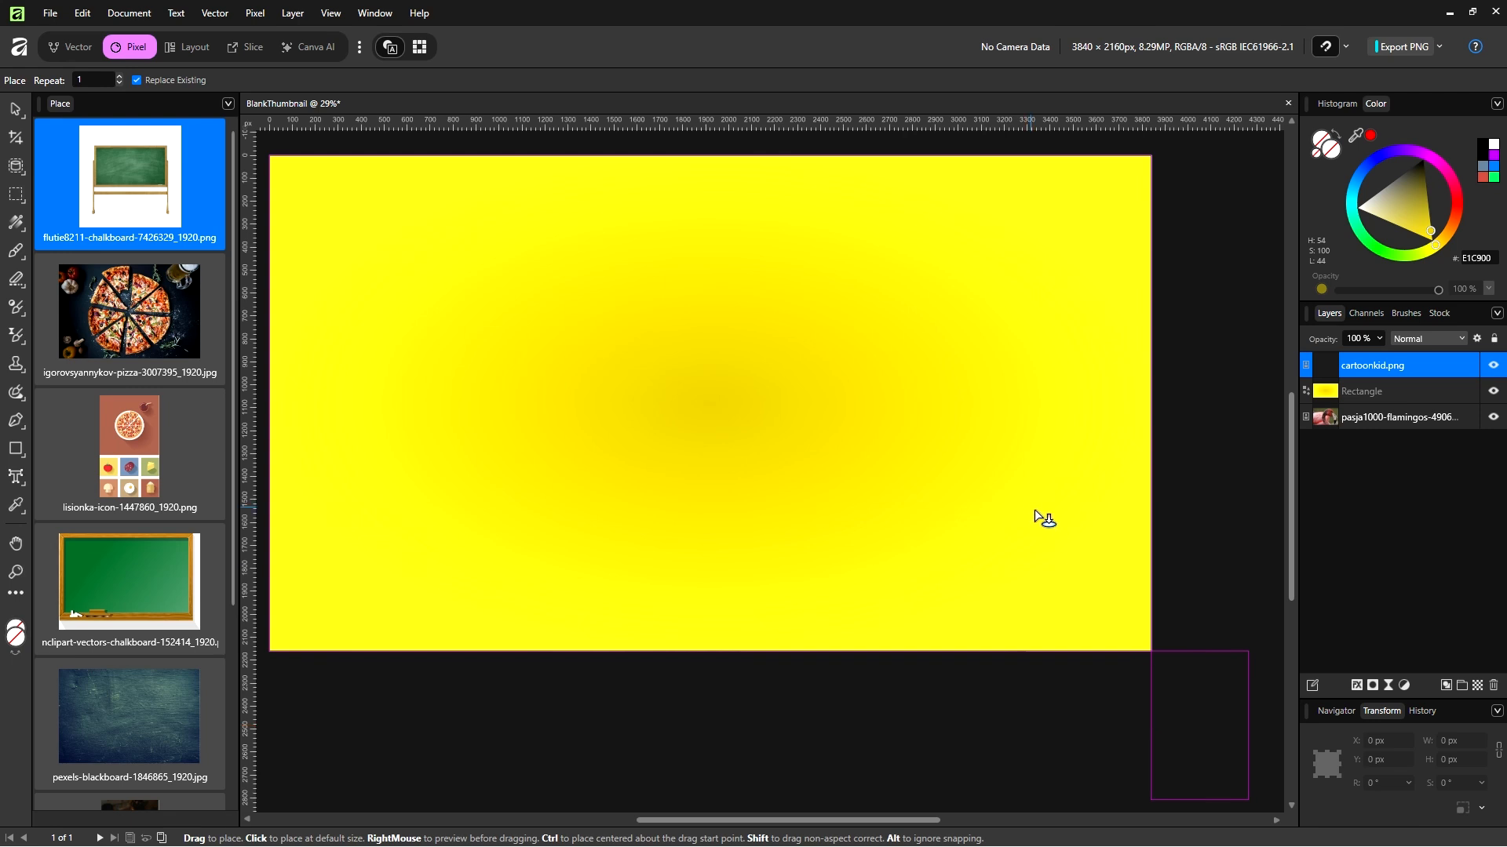
Try to place the standing chalkboard diagonally outward from the canvas centre, and undo the placement
{"action": "left_click_drag", "start_coordinate": [619, 450], "coordinate": [673, 482]}
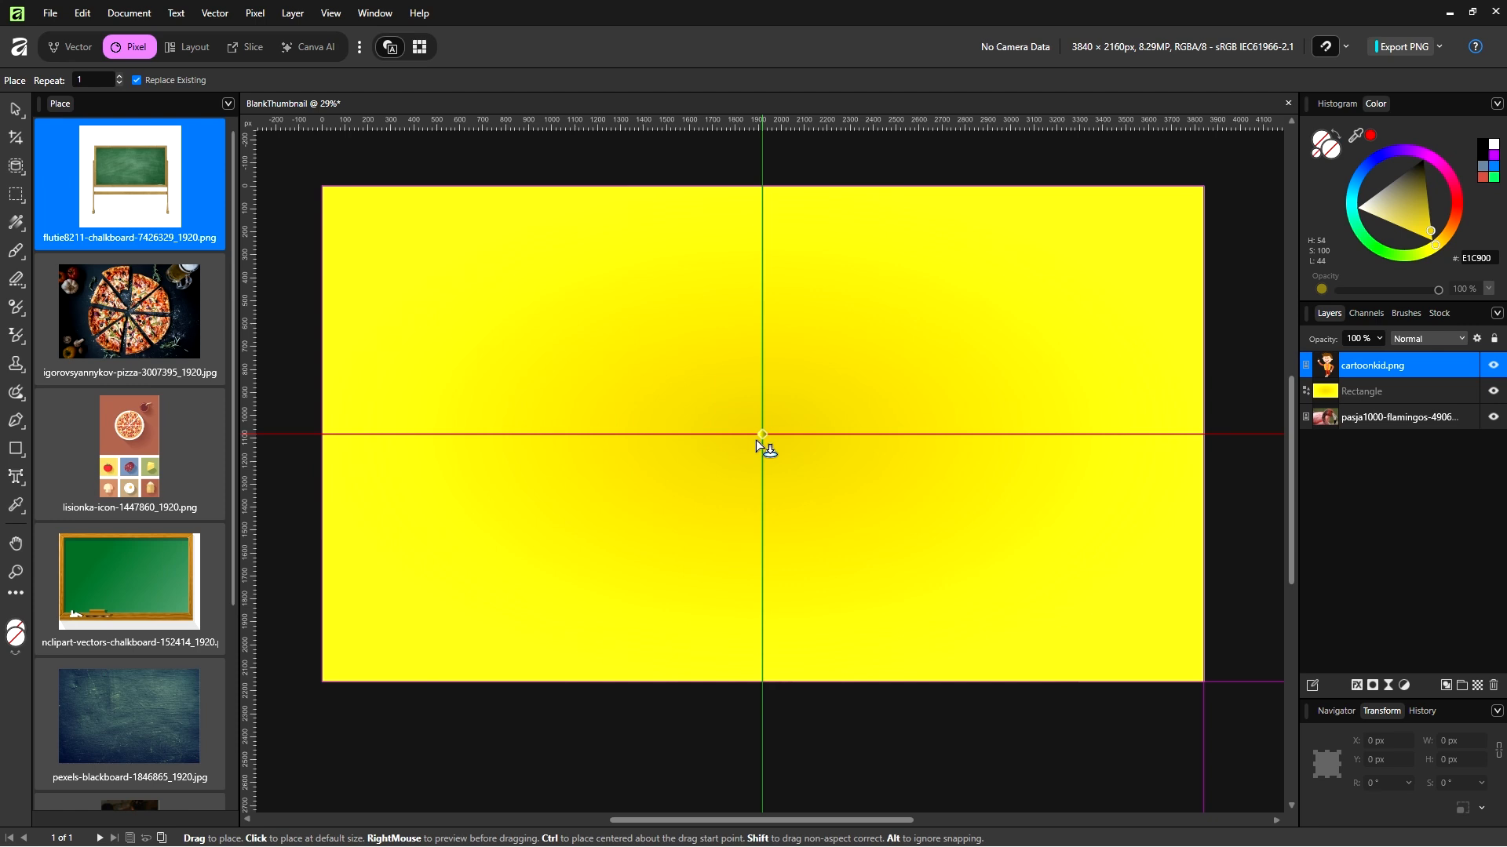
{"action": "left_click_drag", "start_coordinate": [756, 442], "coordinate": [308, 716]}
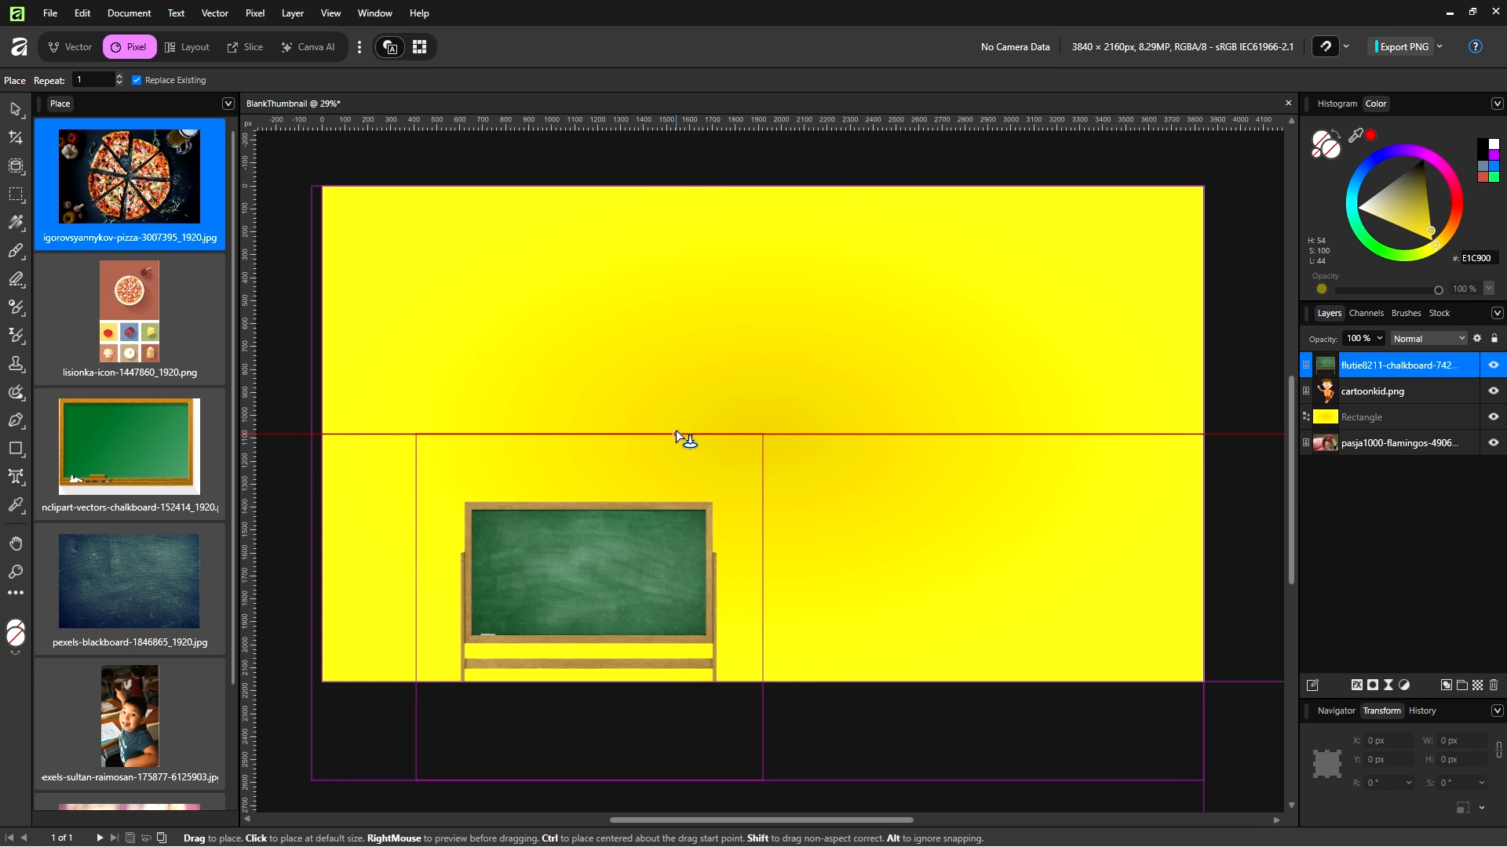
{"action": "key", "text": "ctrl+z"}
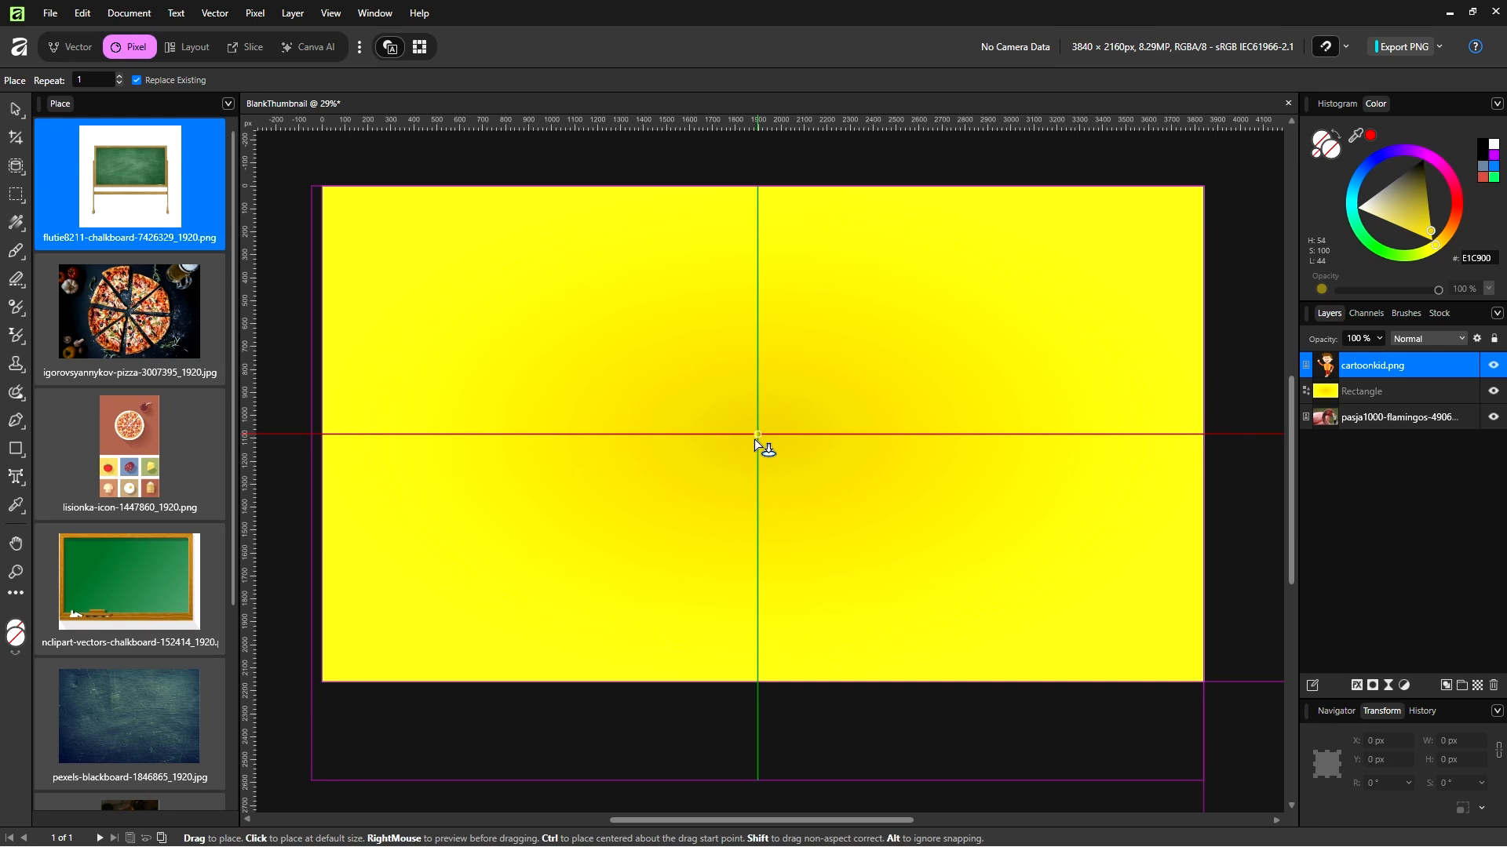
Place the standing chalkboard outward from its centre, snapped to the canvas centre and large enough to fill most of the canvas height
{"action": "key", "text": "ctrl+shift+alt+q"}
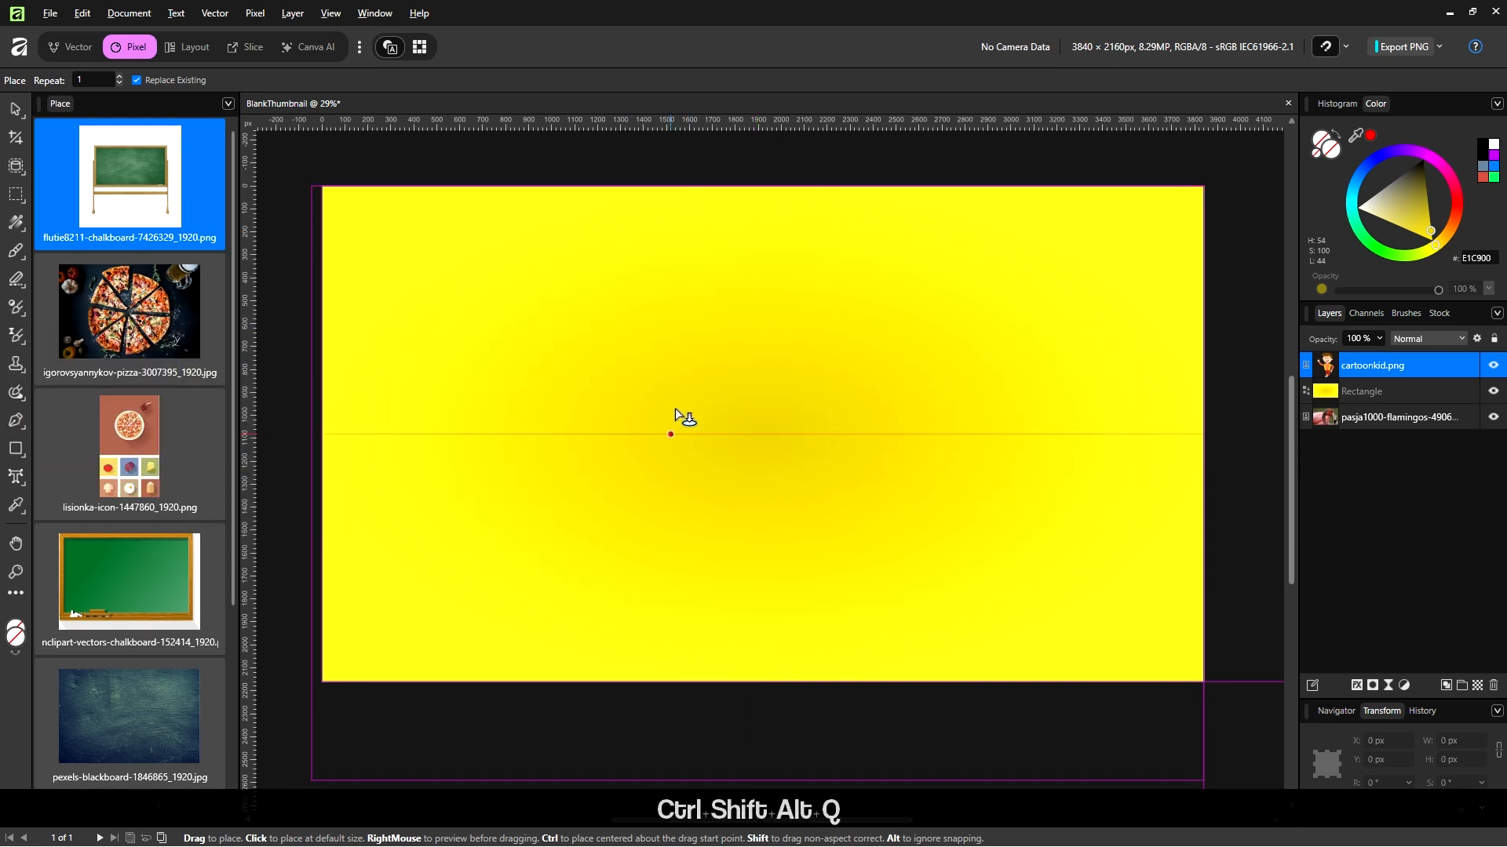
{"action": "left_click_drag", "start_coordinate": [764, 431], "coordinate": [417, 760]}
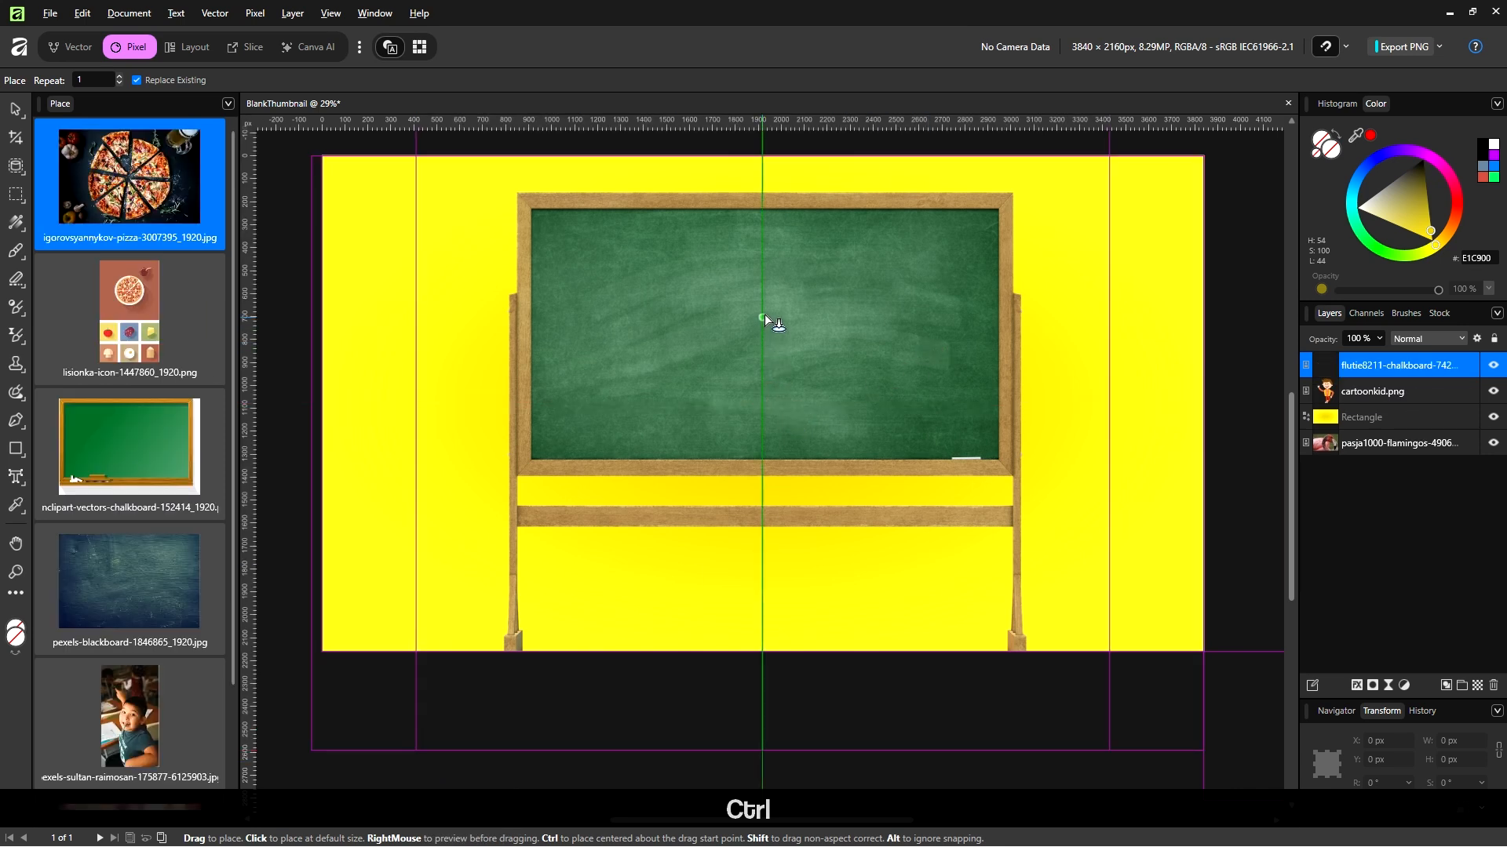
{"action": "key", "text": "ctrl+shift+alt+q"}
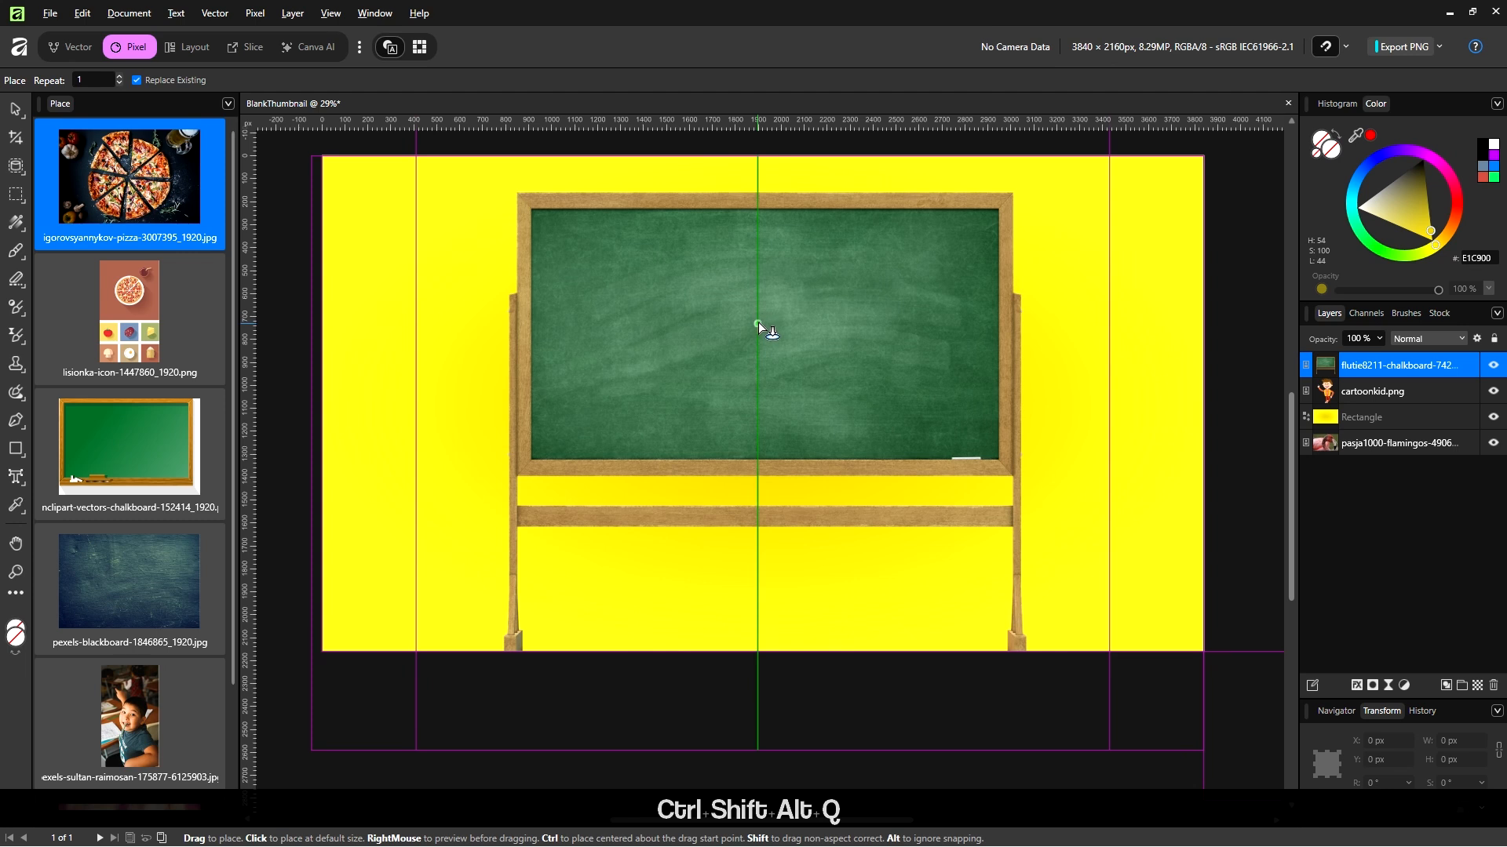
Place the pizza photo outward from the middle of the chalkboard, and the pizza ingredients image mirrored over the photo's right part
{"action": "left_click_drag", "start_coordinate": [757, 329], "coordinate": [652, 395]}
{"action": "key", "text": "ctrl"}
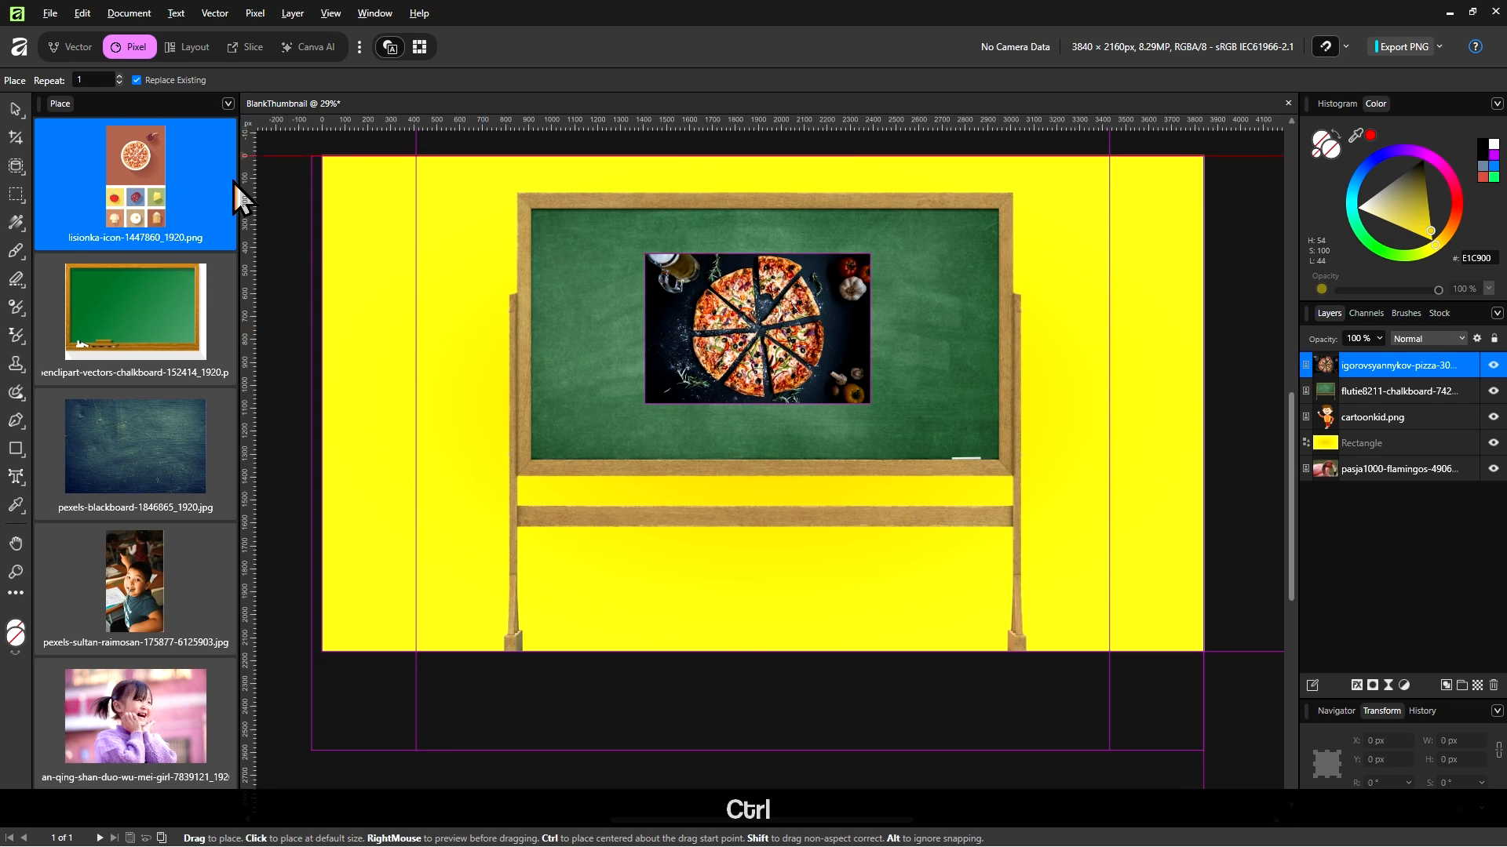
{"action": "left_click_drag", "start_coordinate": [896, 294], "coordinate": [699, 396]}
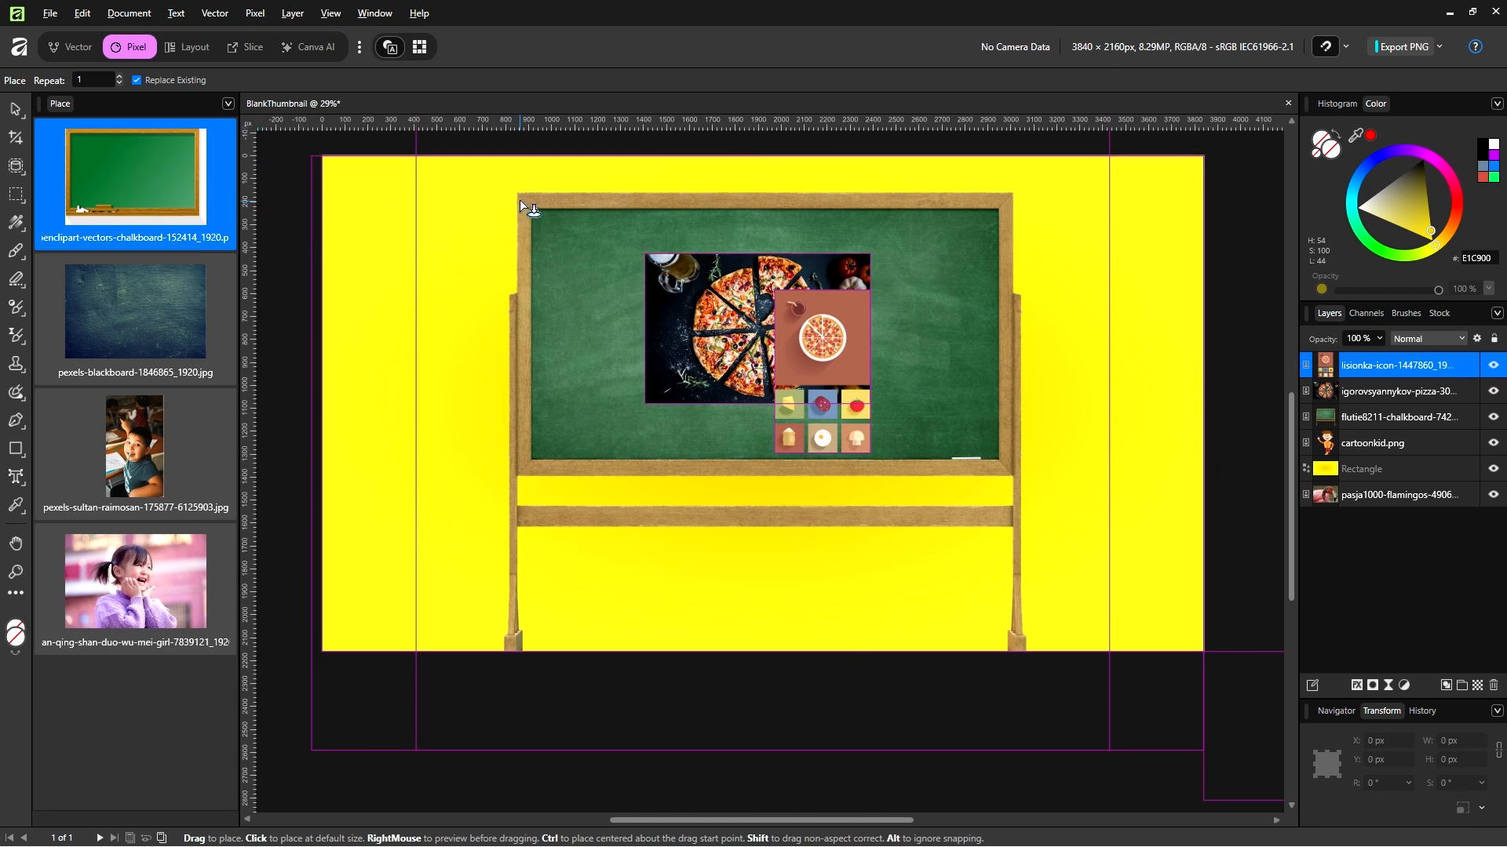
Place the framed green chalkboard image over the standing chalkboard and delete it again
{"action": "left_click_drag", "start_coordinate": [517, 157], "coordinate": [995, 454]}
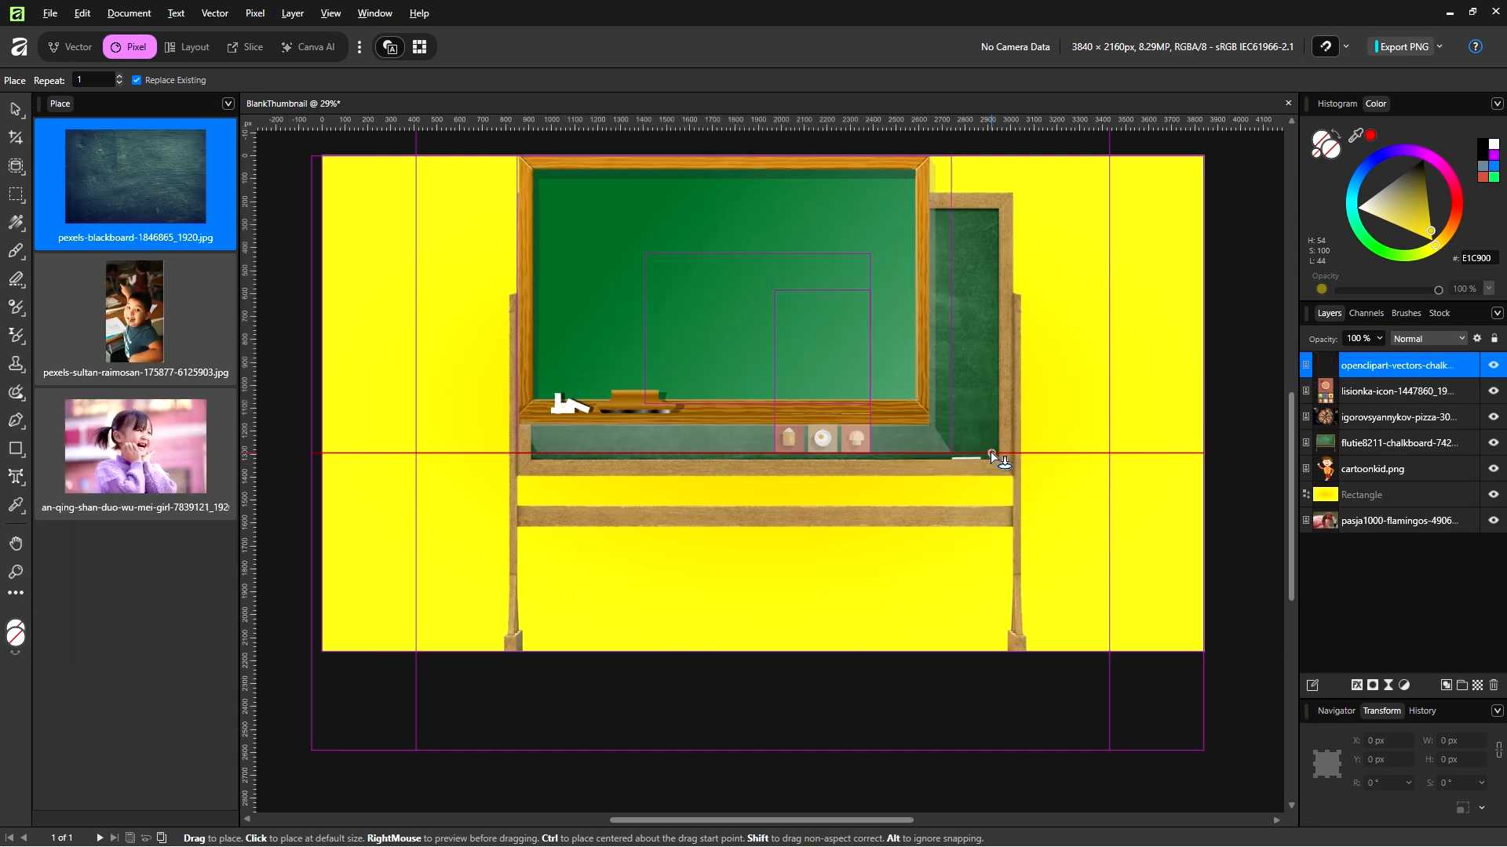
{"action": "key", "text": "ctrl+shift+alt+q"}
{"action": "left_click", "coordinate": [1492, 685]}
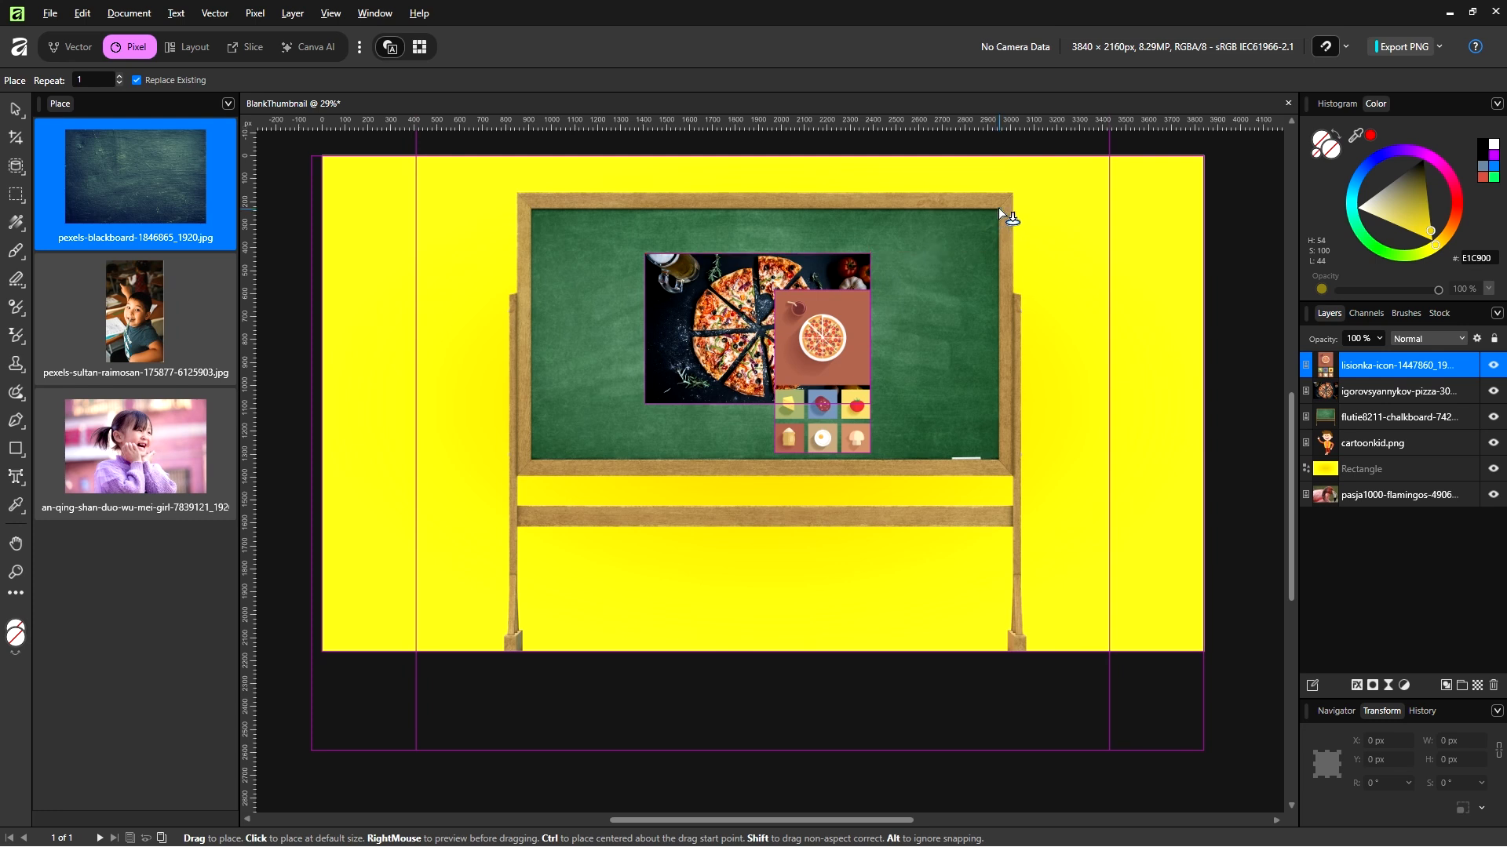
Place the dark blackboard photo about 1600 px wide on the chalkboard, and the boy's and girl's photos side by side in the canvas's lower-left corner
{"action": "left_click_drag", "start_coordinate": [995, 209], "coordinate": [546, 394]}
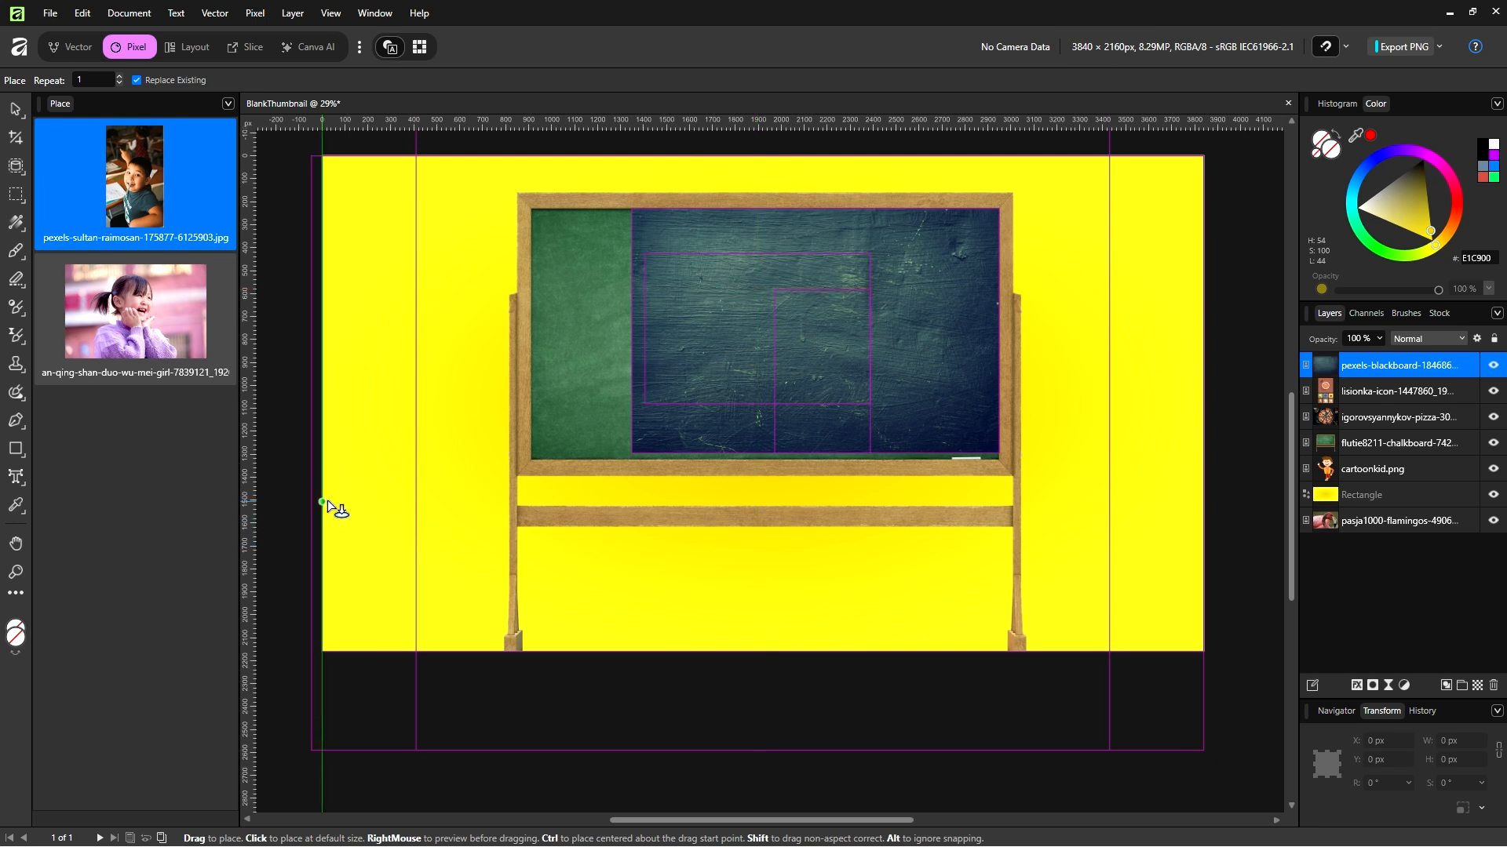
{"action": "left_click_drag", "start_coordinate": [327, 500], "coordinate": [472, 591]}
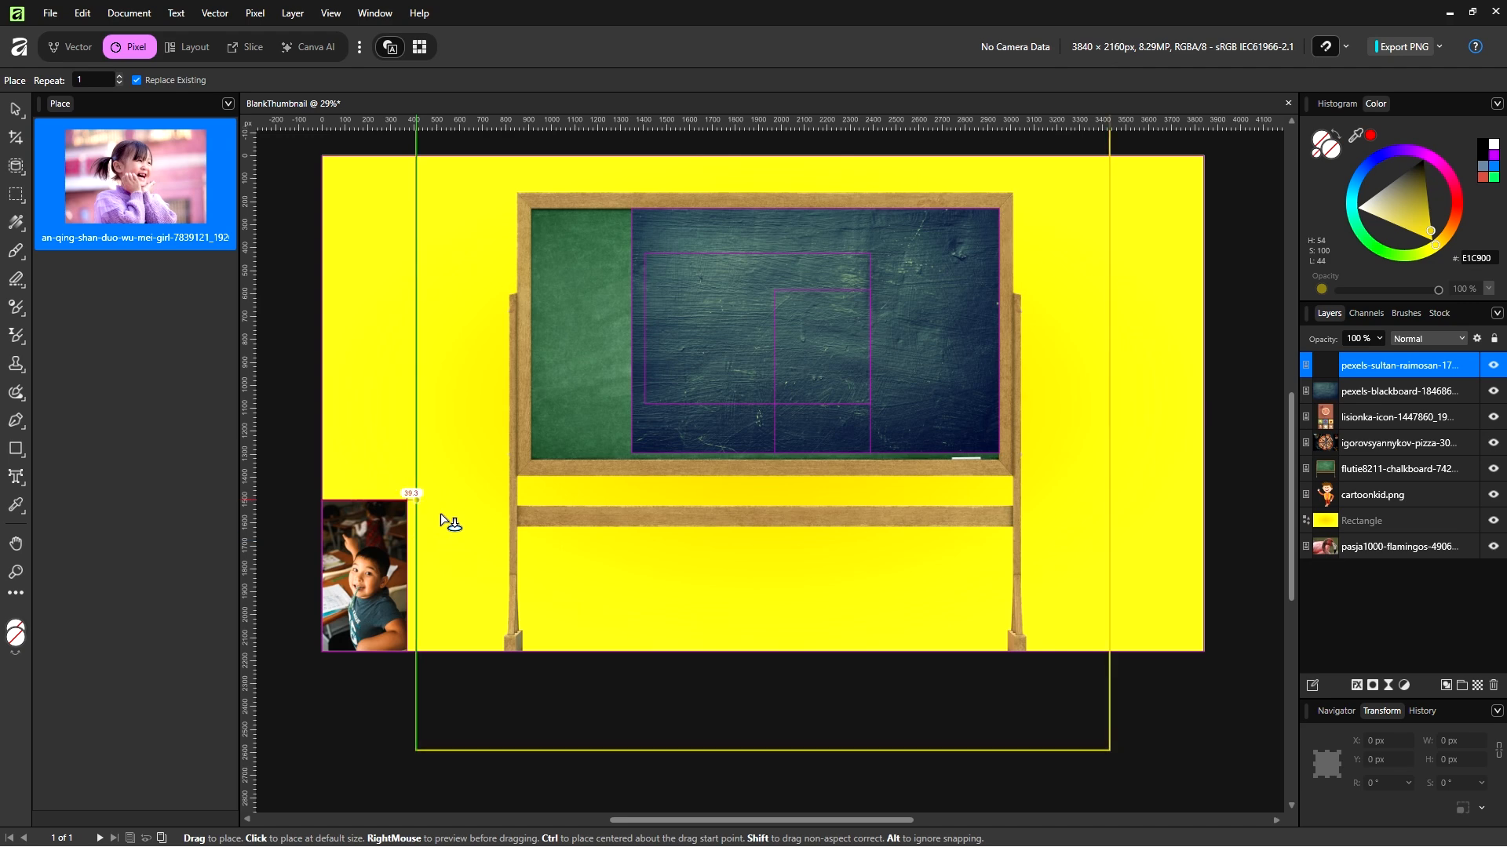
{"action": "left_click_drag", "start_coordinate": [440, 513], "coordinate": [631, 661]}
{"action": "left_click_drag", "start_coordinate": [634, 666], "coordinate": [634, 667]}
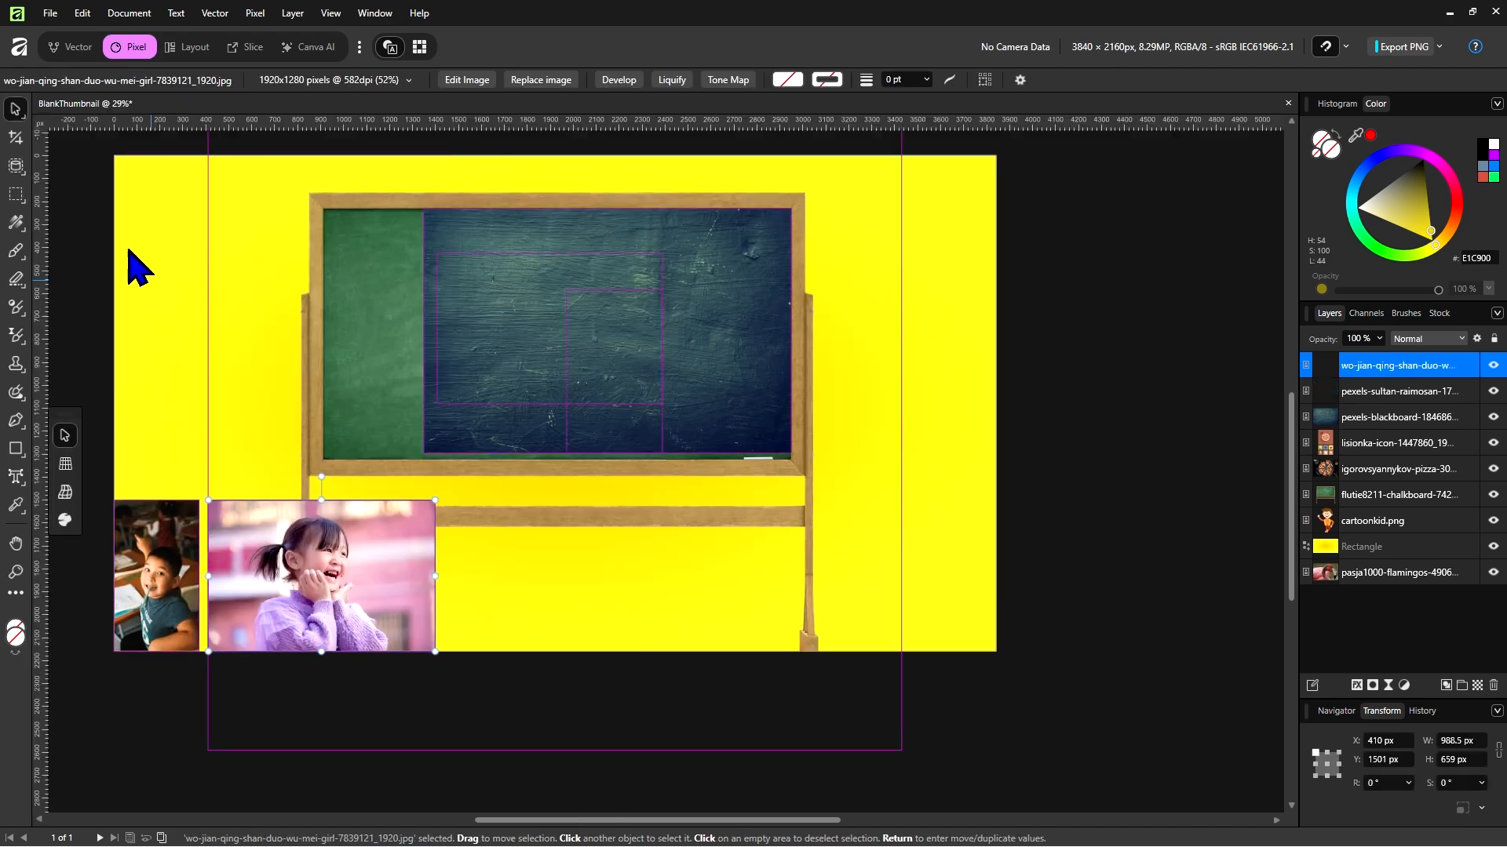
Move cartoonkid.png from outside the canvas into the canvas's lower-right corner
{"action": "left_click", "coordinate": [1355, 522]}
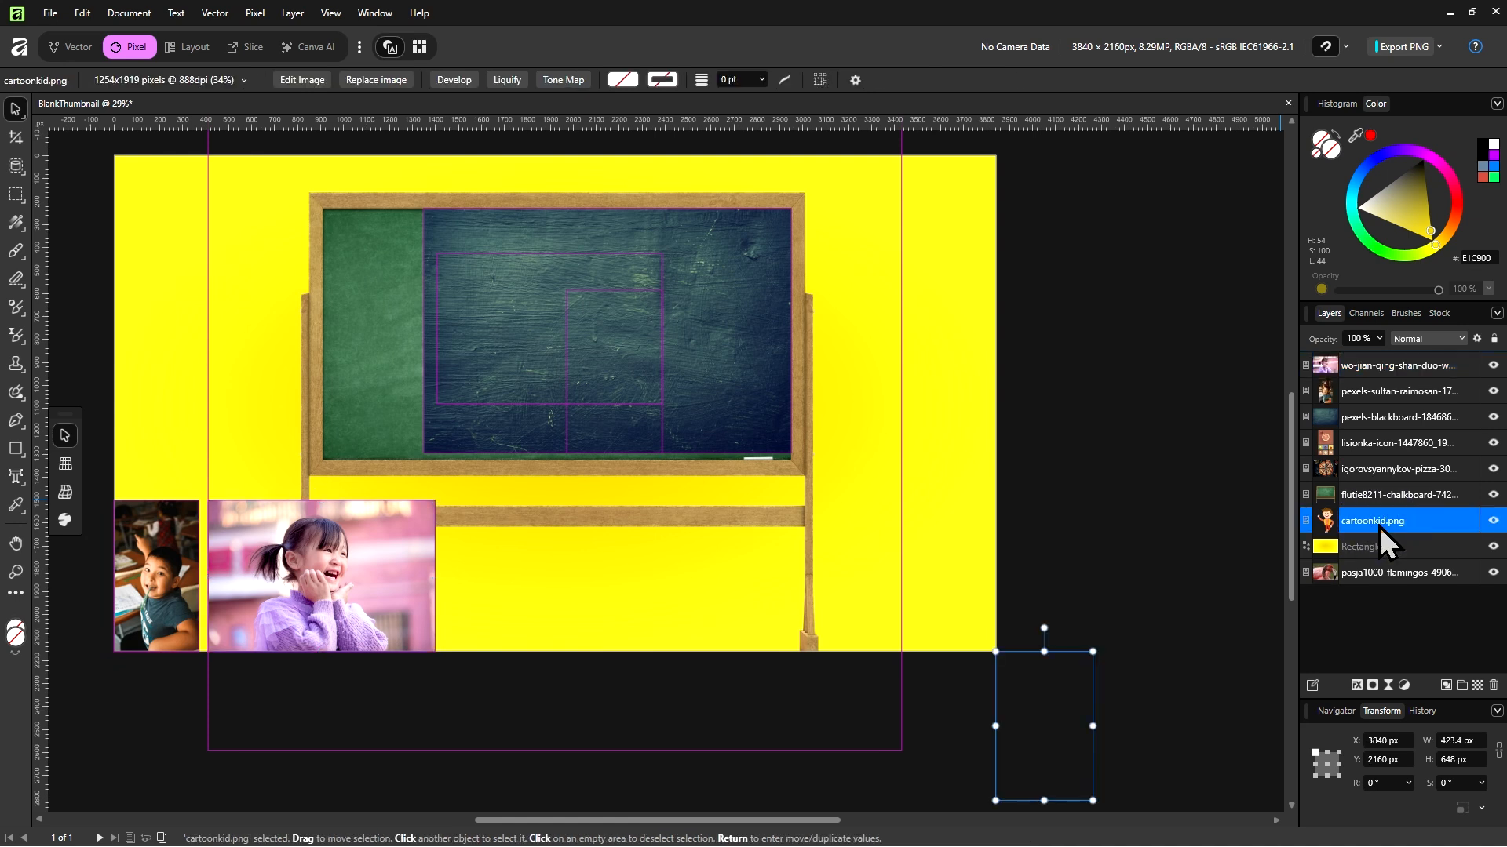
{"action": "left_click_drag", "start_coordinate": [1024, 721], "coordinate": [947, 574]}
{"action": "left_click", "coordinate": [998, 399]}
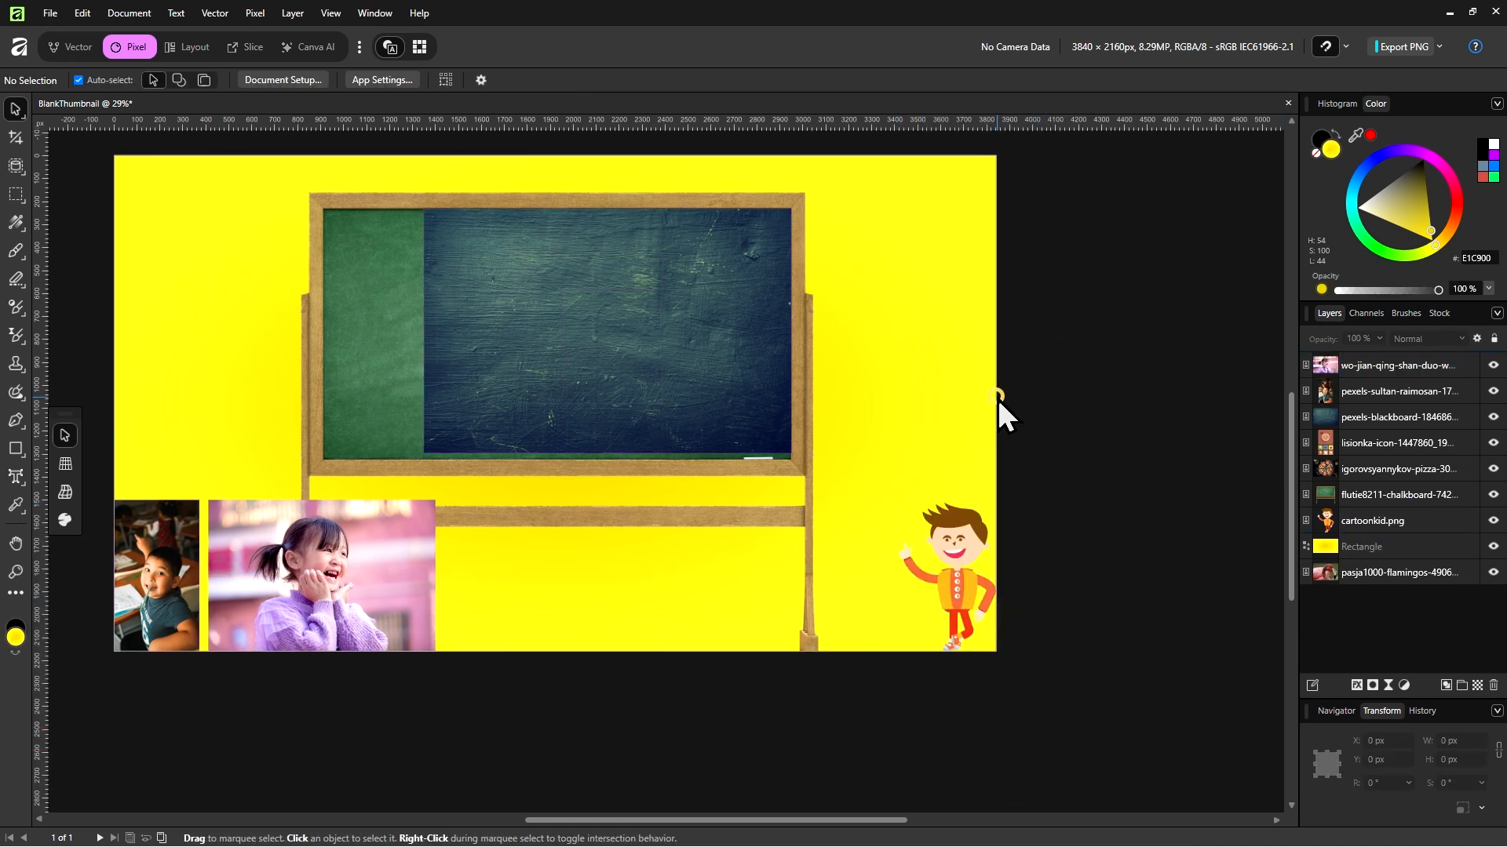
{"action": "left_click_drag", "start_coordinate": [997, 399], "coordinate": [1129, 403]}
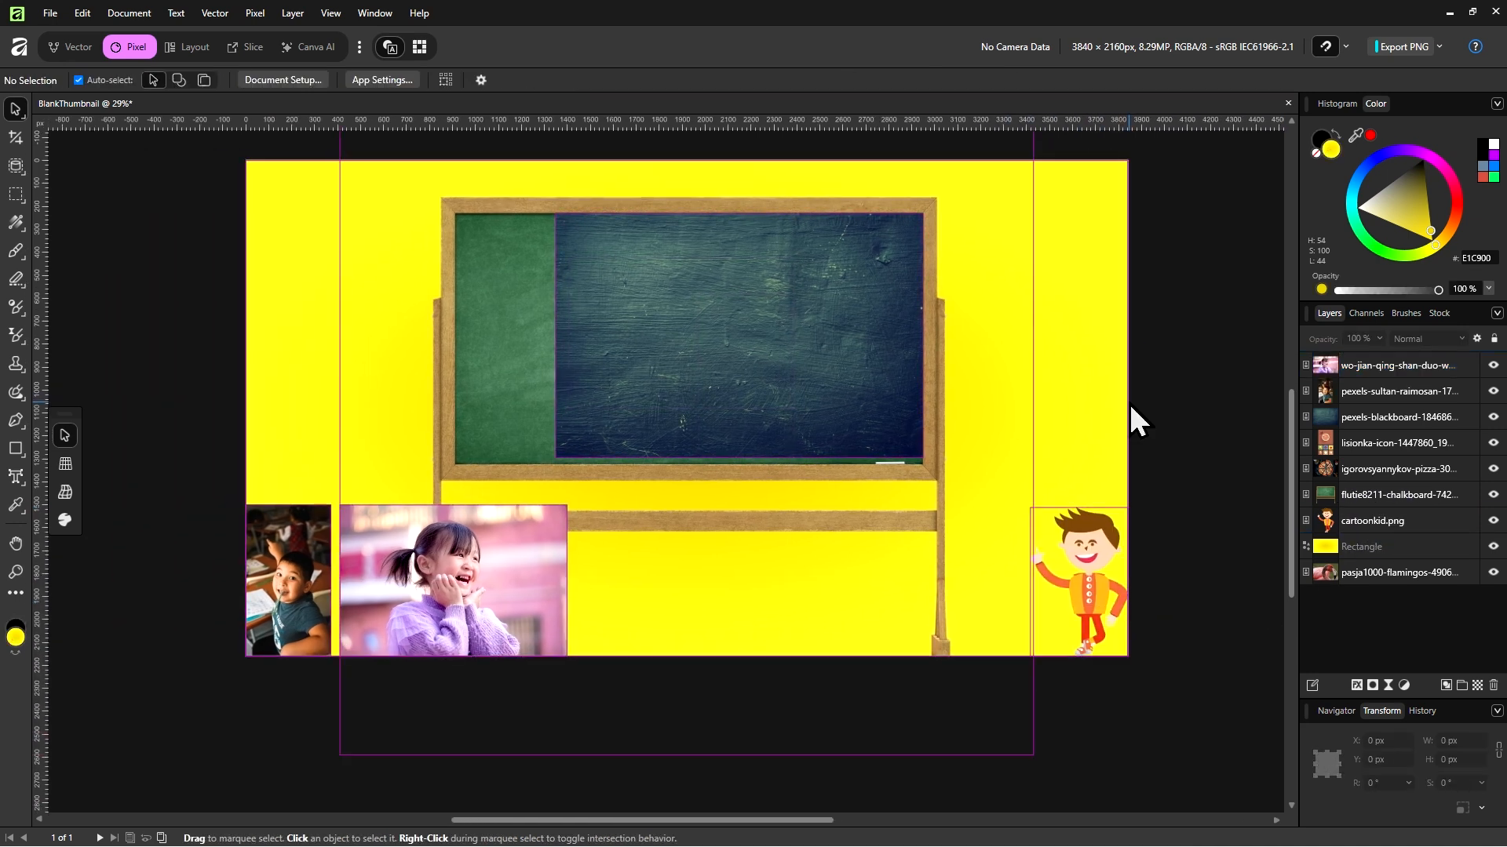
Move the dark blackboard photo left to X about 1172 px, nearer the middle of the standing chalkboard, and deselect it
{"action": "left_click", "coordinate": [788, 341]}
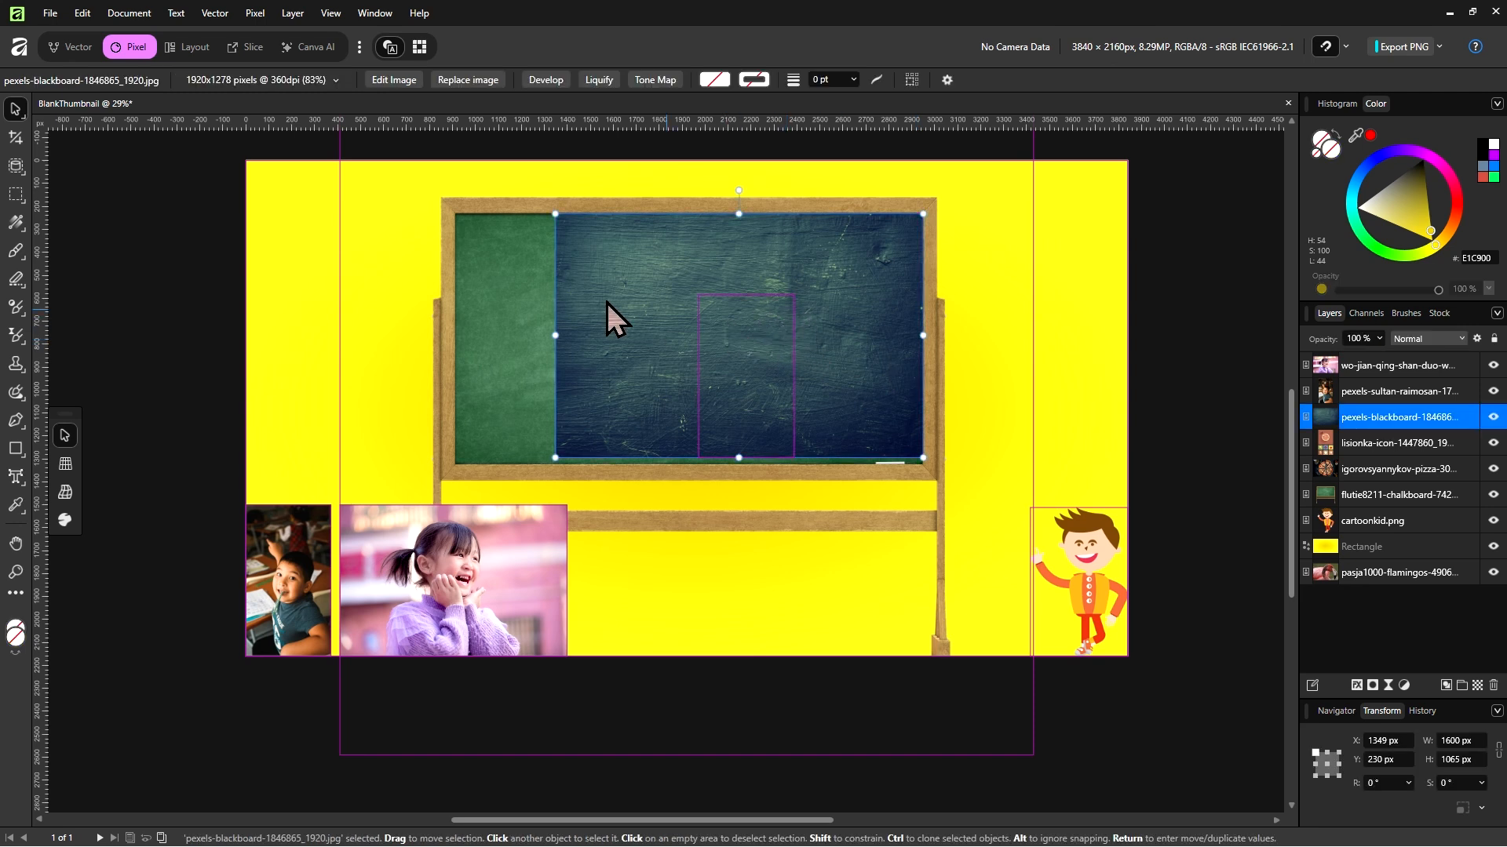
{"action": "left_click_drag", "start_coordinate": [690, 309], "coordinate": [666, 319]}
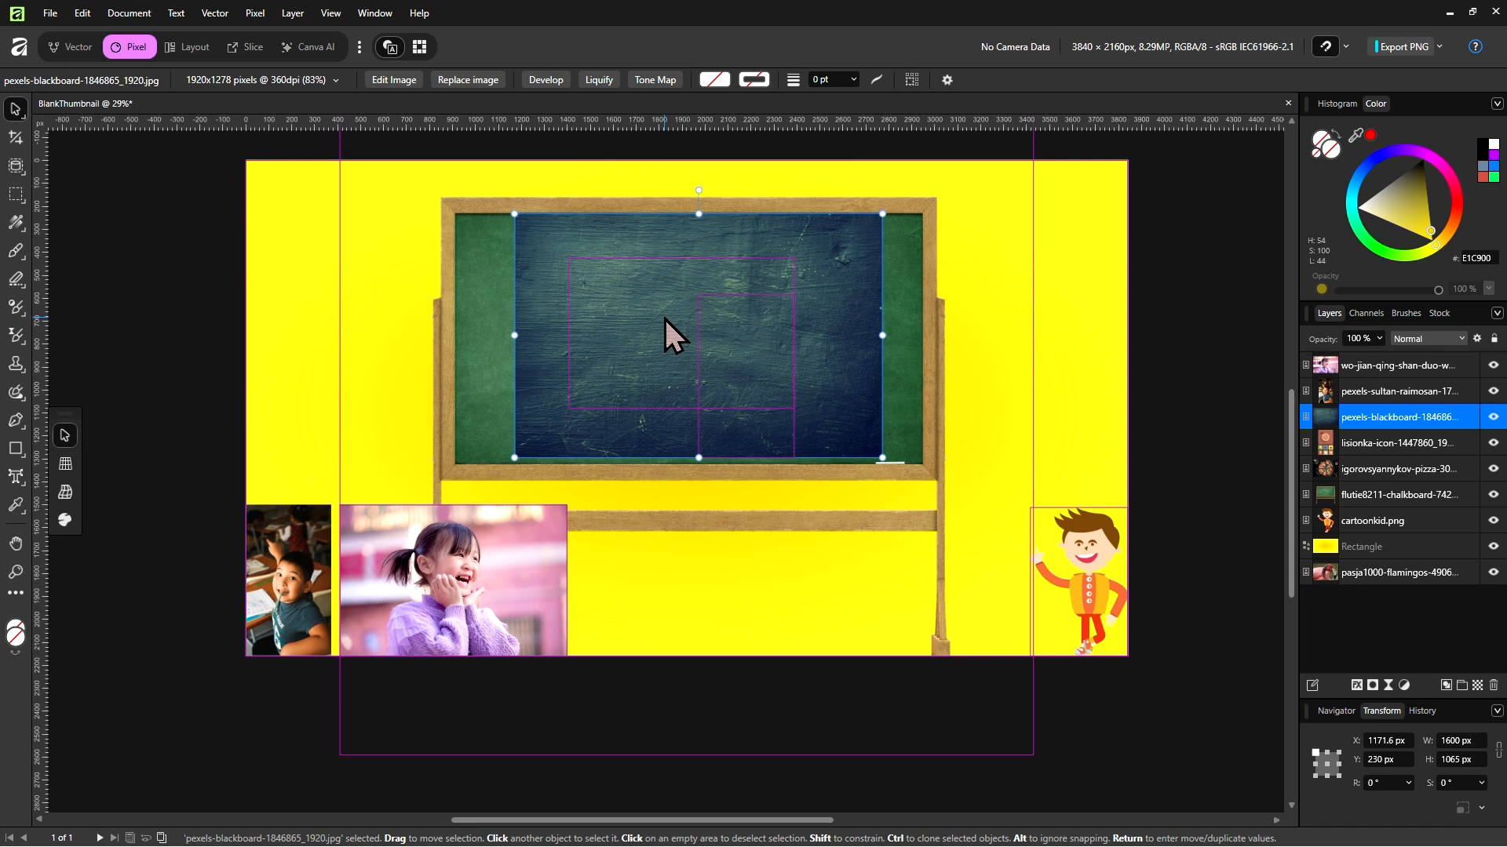
{"action": "left_click", "coordinate": [1210, 232]}
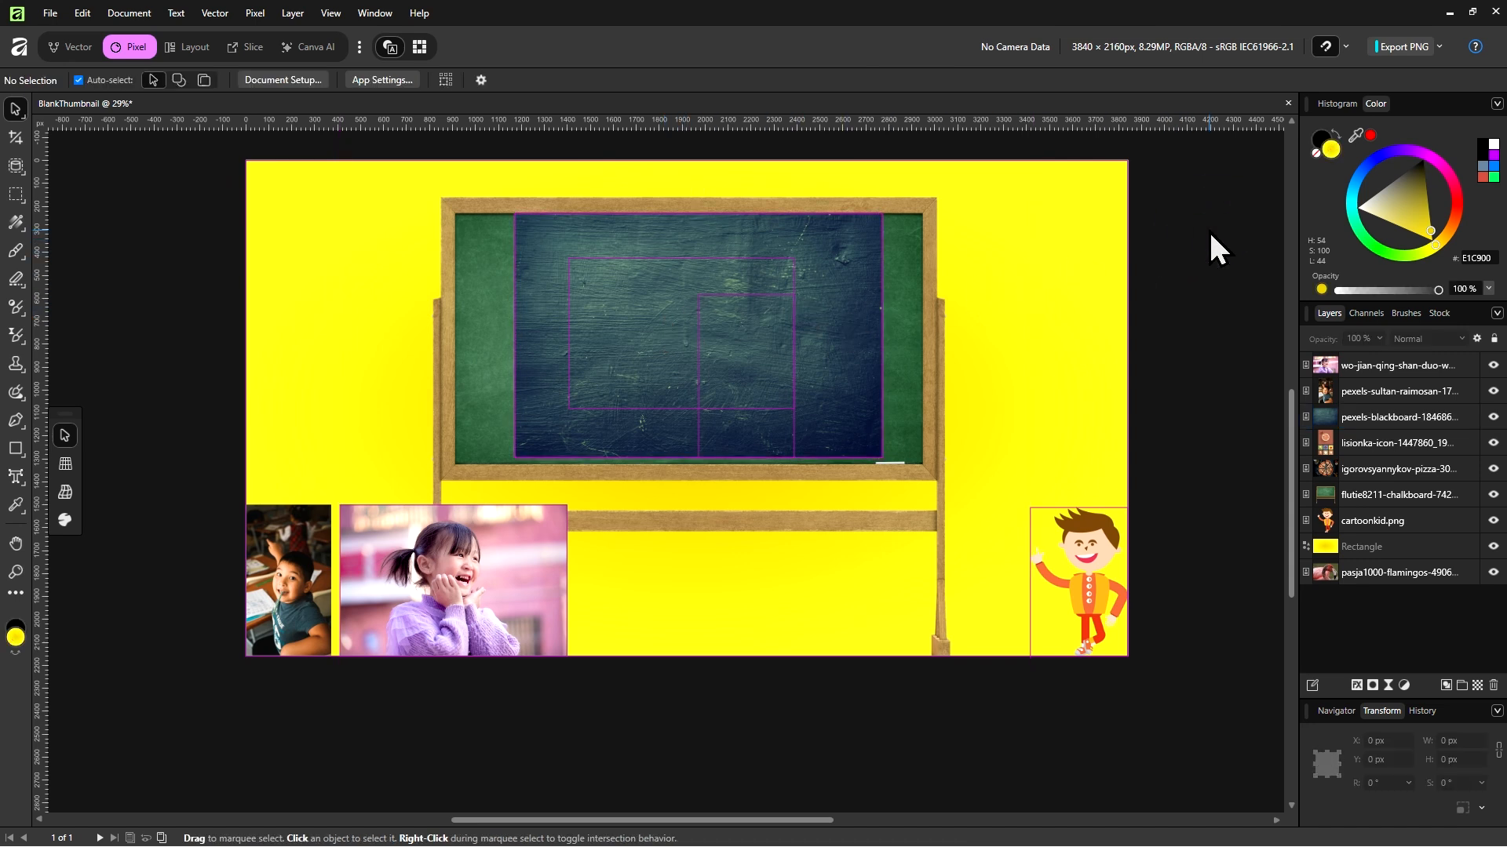